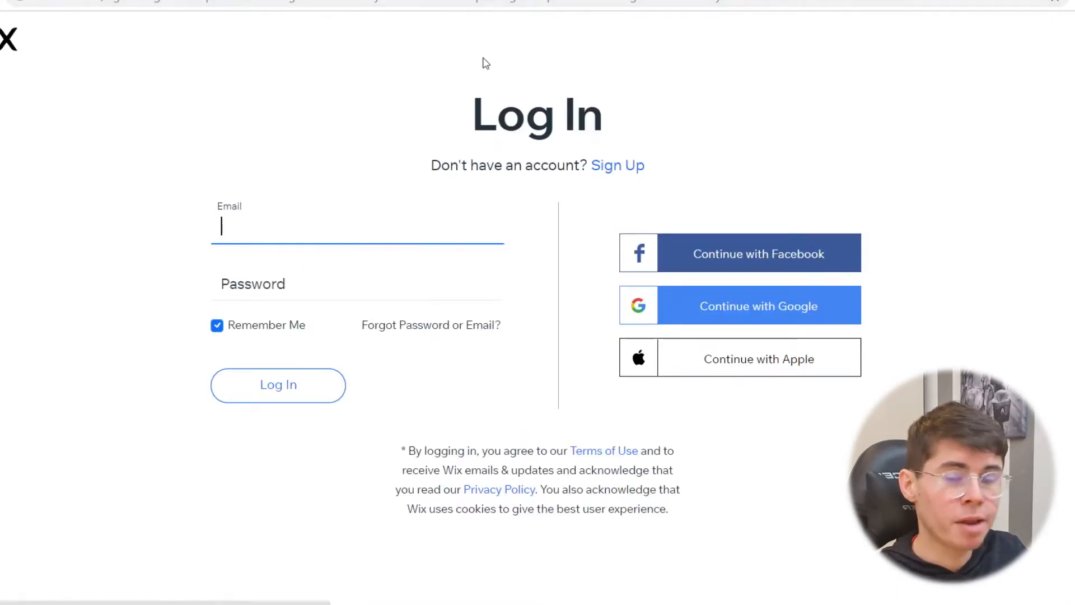
# Step: Start creating a new site from the My Sites overview and choose Other as the kind of website
pyautogui.click(630, 168)
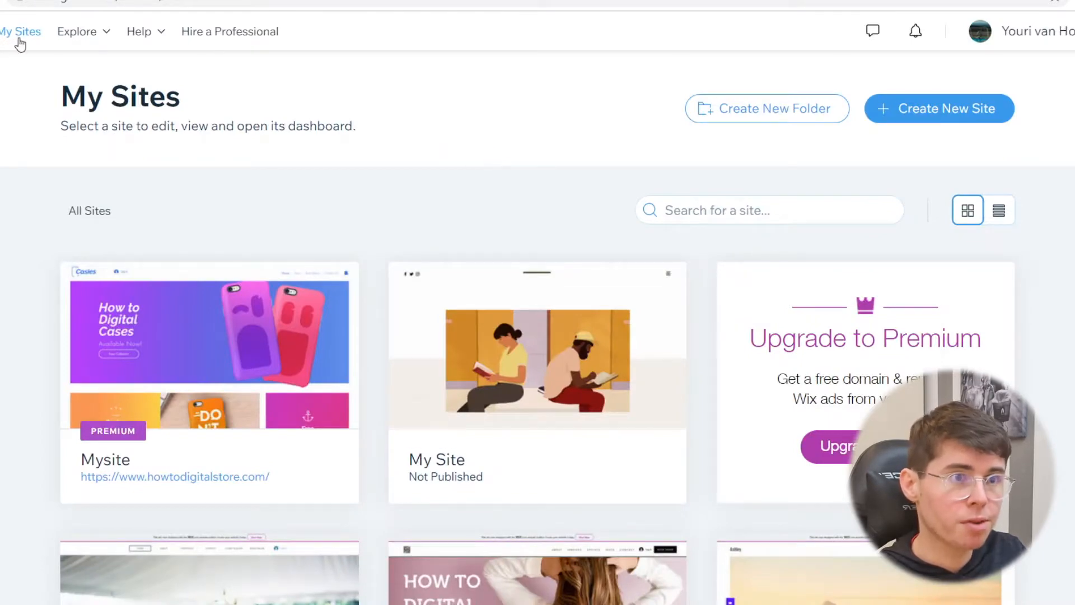
pyautogui.scroll(-8, 422, 251)
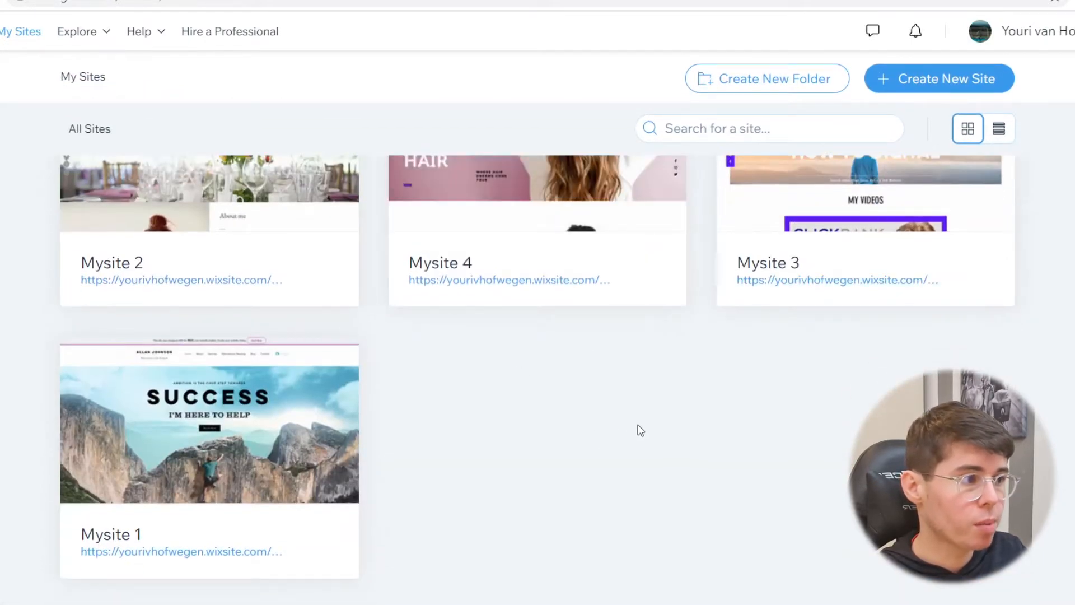
pyautogui.scroll(6, 641, 430)
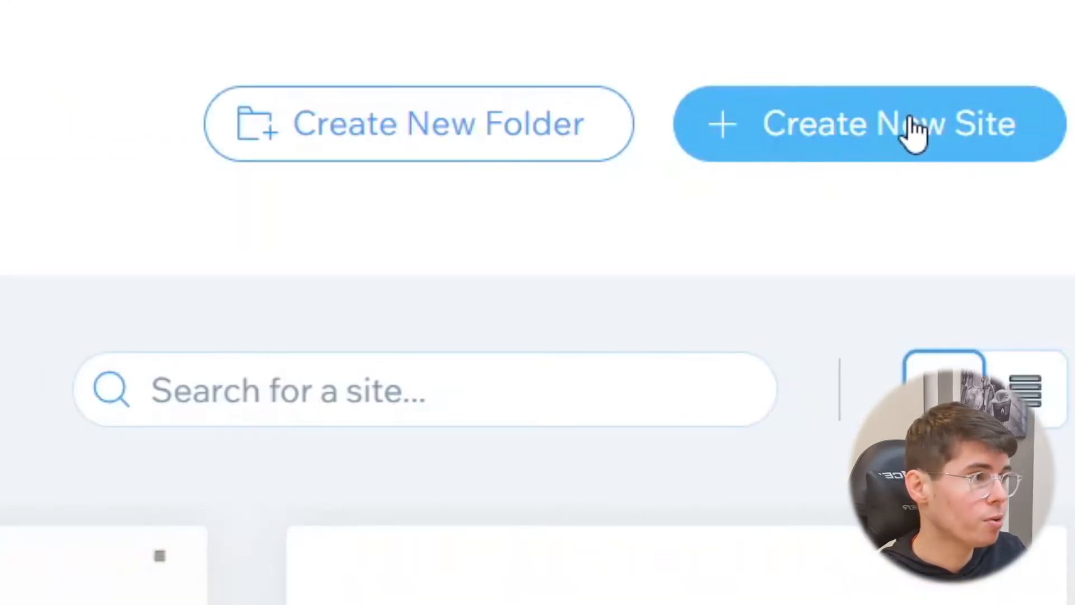
pyautogui.click(909, 119)
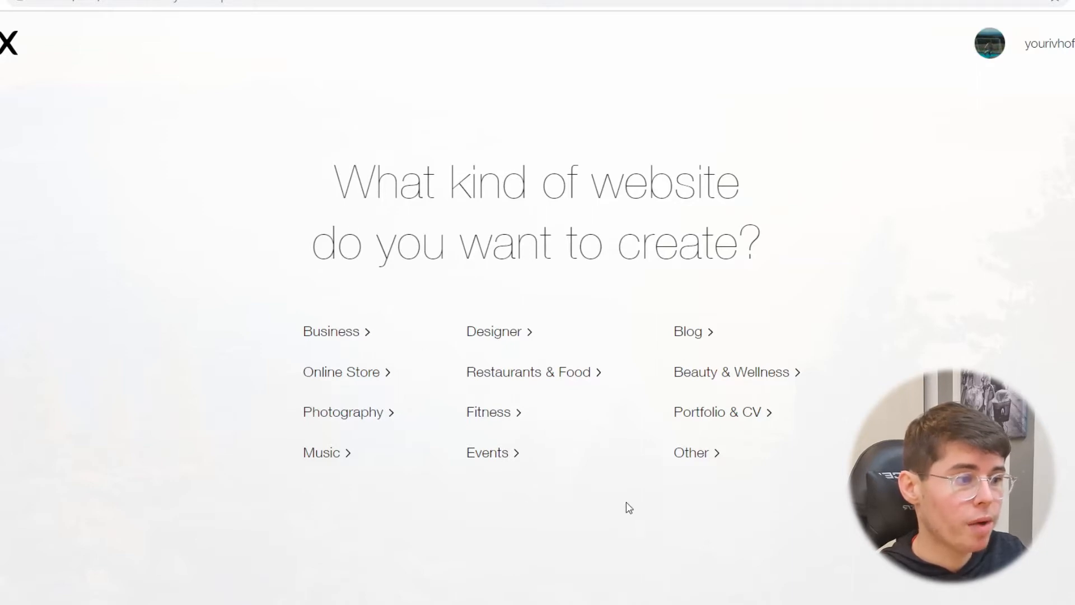
pyautogui.click(693, 452)
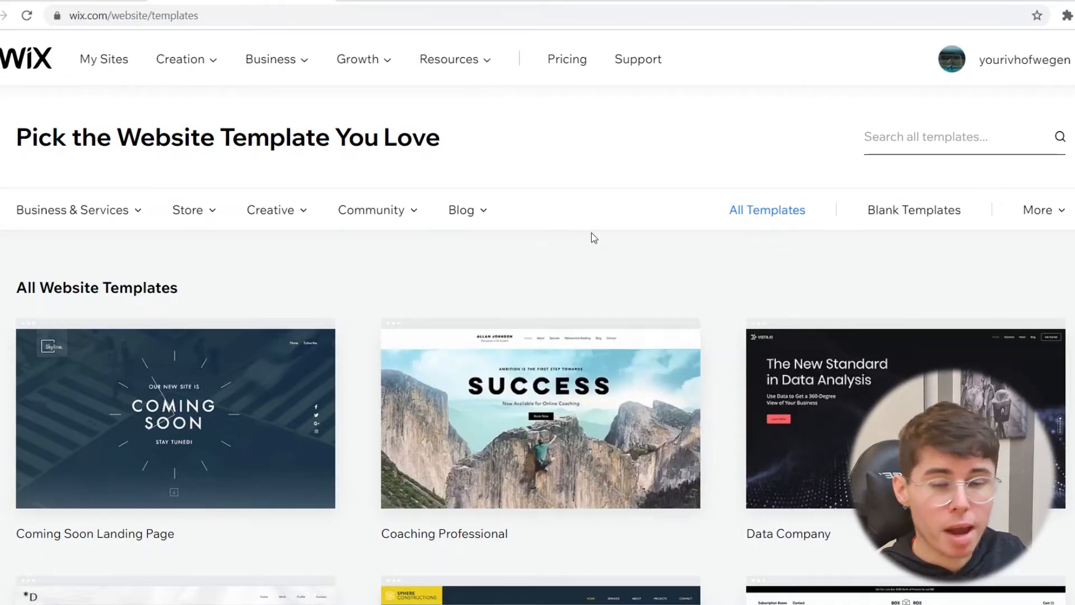
# Step: Browse the gallery of all website templates down to its page numbers and return to the template categories
pyautogui.scroll(-5, 591, 233)
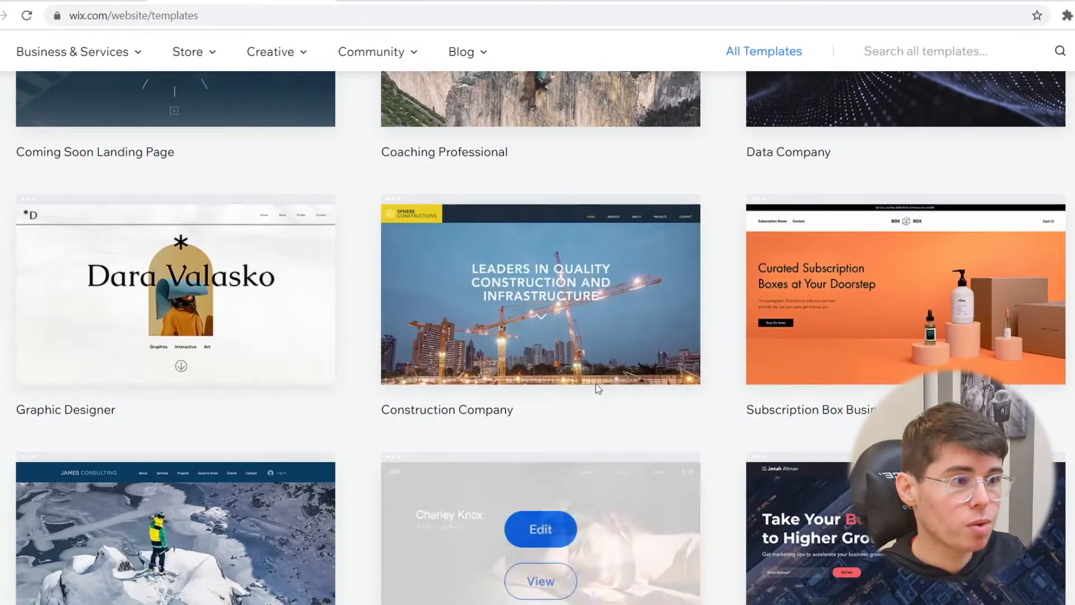
pyautogui.scroll(-15, 598, 388)
pyautogui.scroll(20, 576, 380)
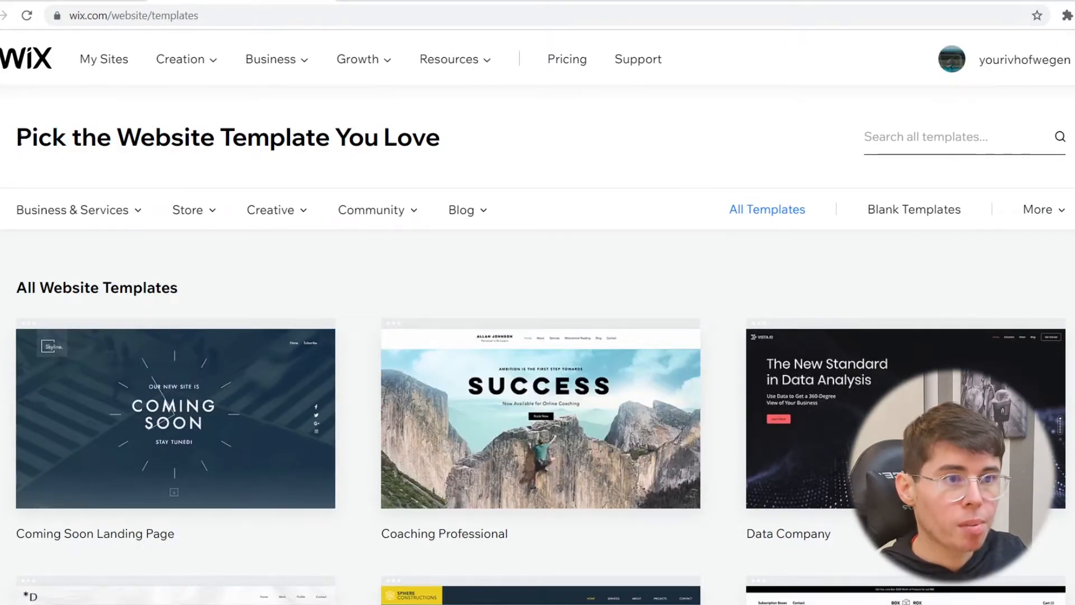
pyautogui.moveTo(15, 137); pyautogui.dragTo(492, 147)
pyautogui.click(501, 146)
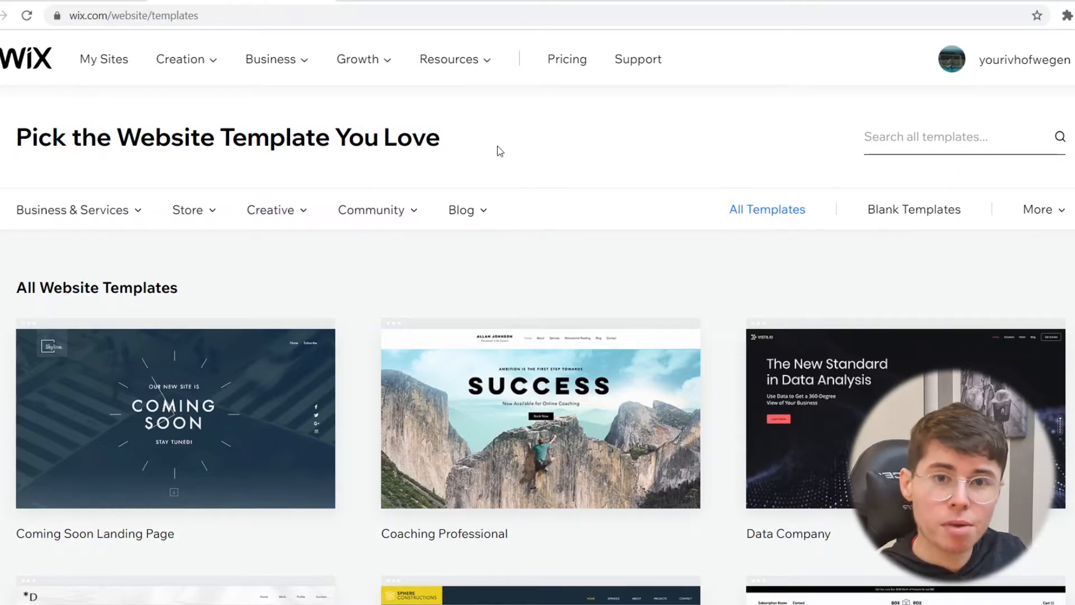
pyautogui.scroll(-12, 497, 167)
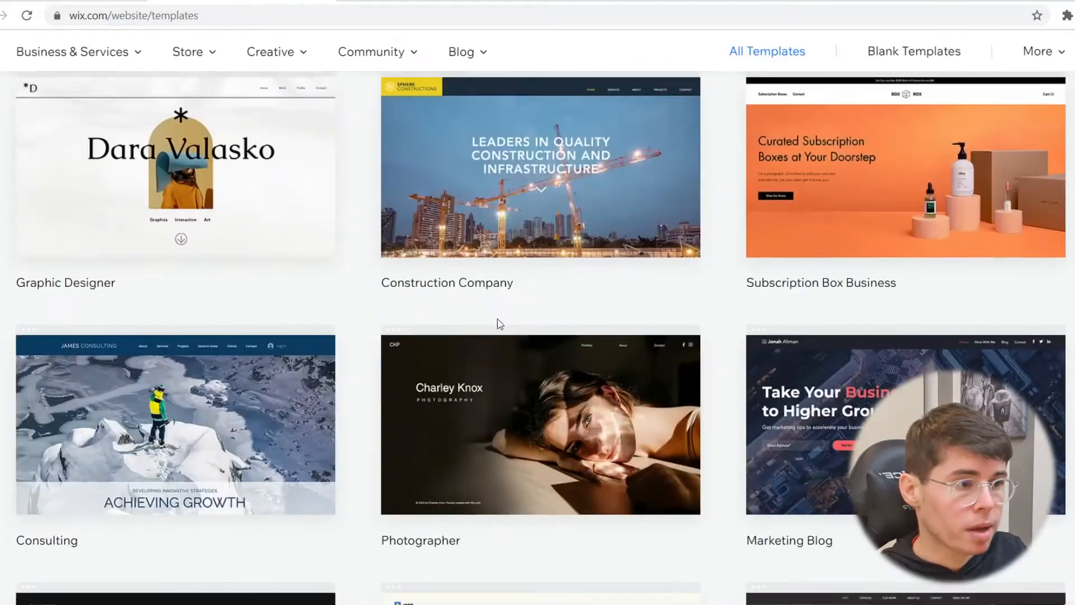
pyautogui.scroll(-4, 482, 290)
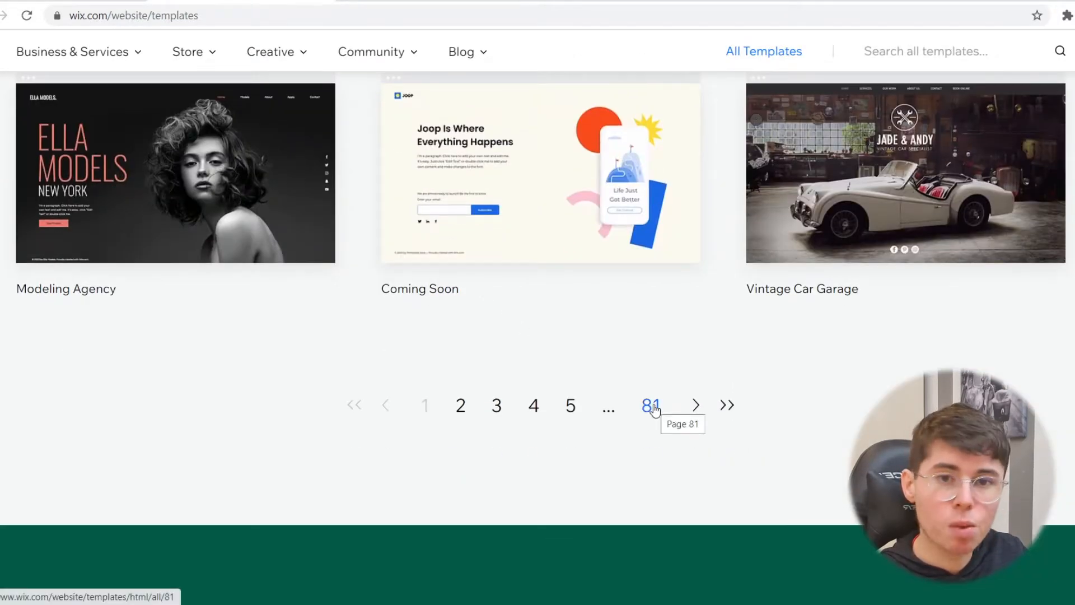
pyautogui.scroll(15, 644, 392)
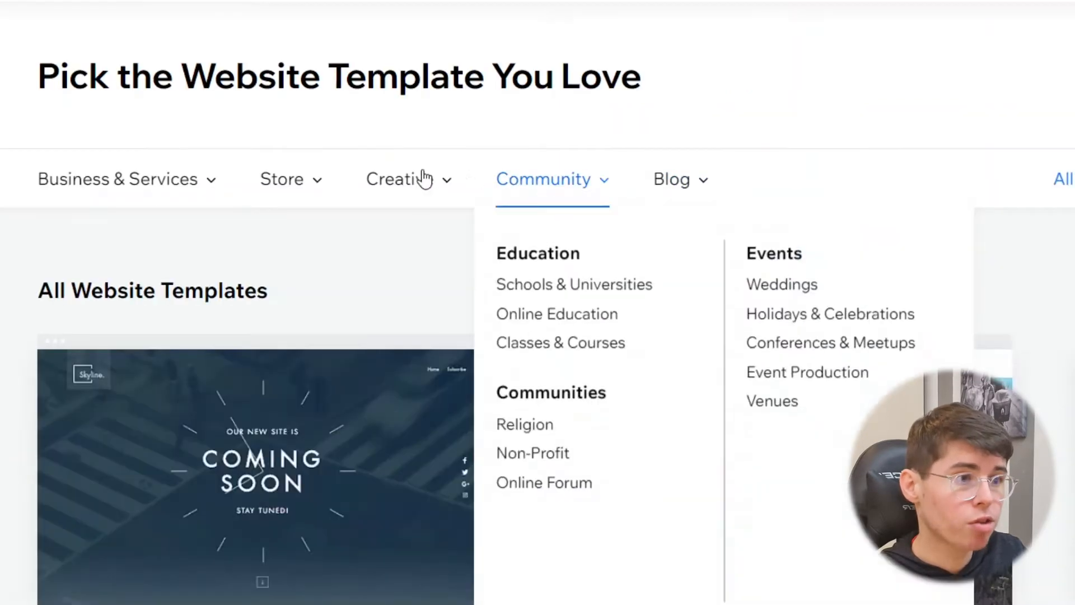
# Step: Compare the template categories, show all Blog website templates and look through the designs
pyautogui.moveTo(128, 184)
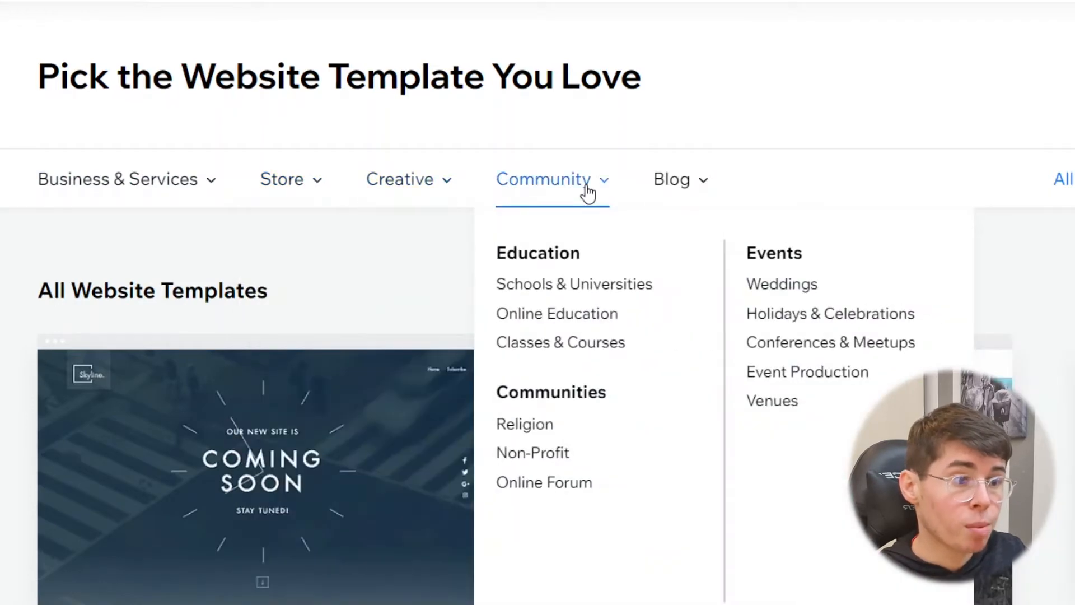
pyautogui.moveTo(689, 199)
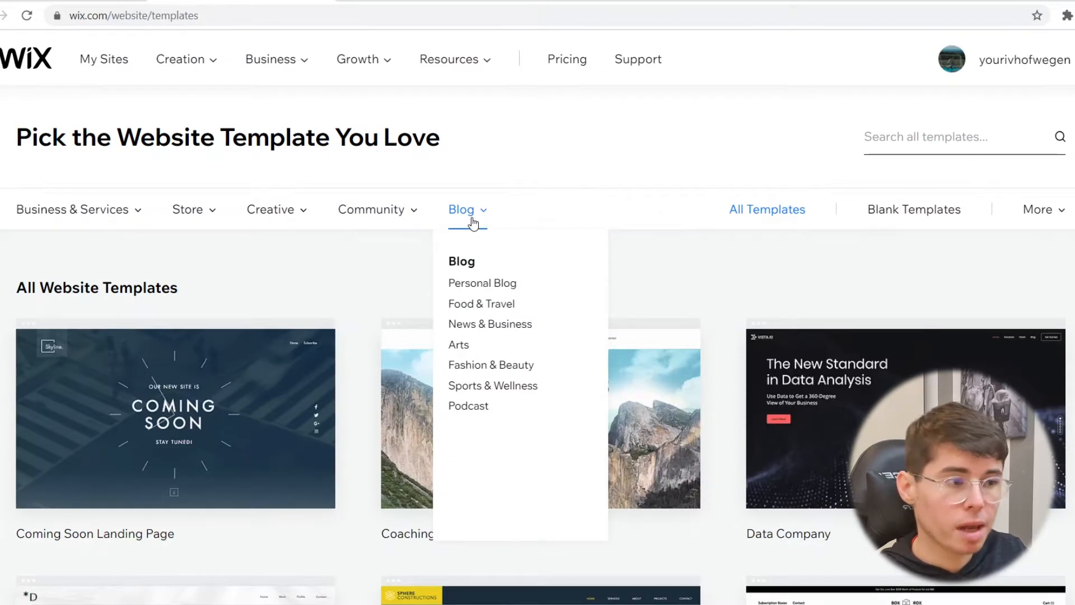
pyautogui.click(464, 261)
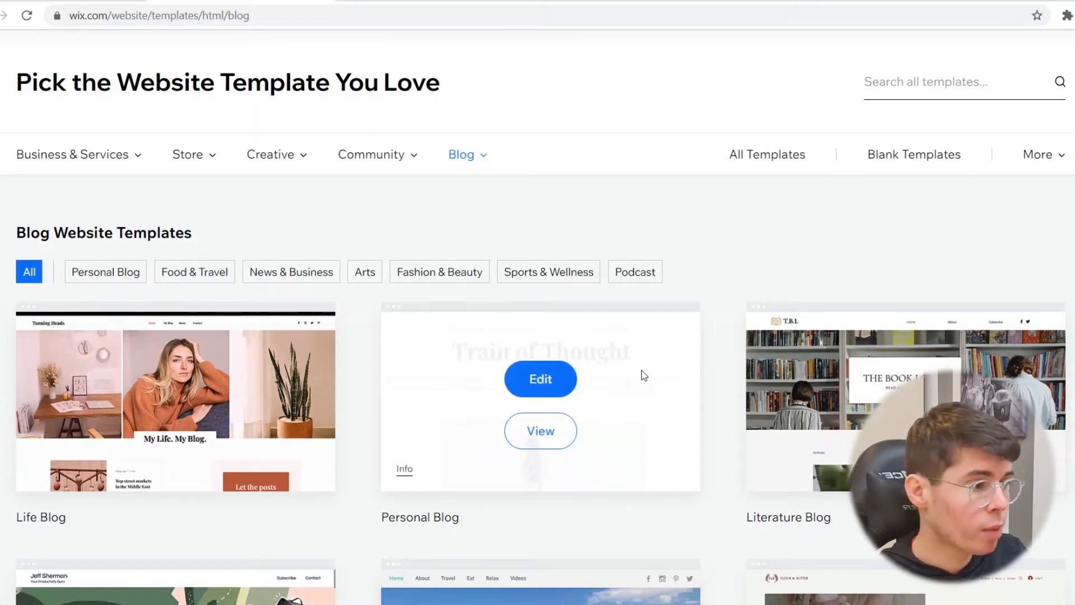
pyautogui.scroll(-10, 643, 368)
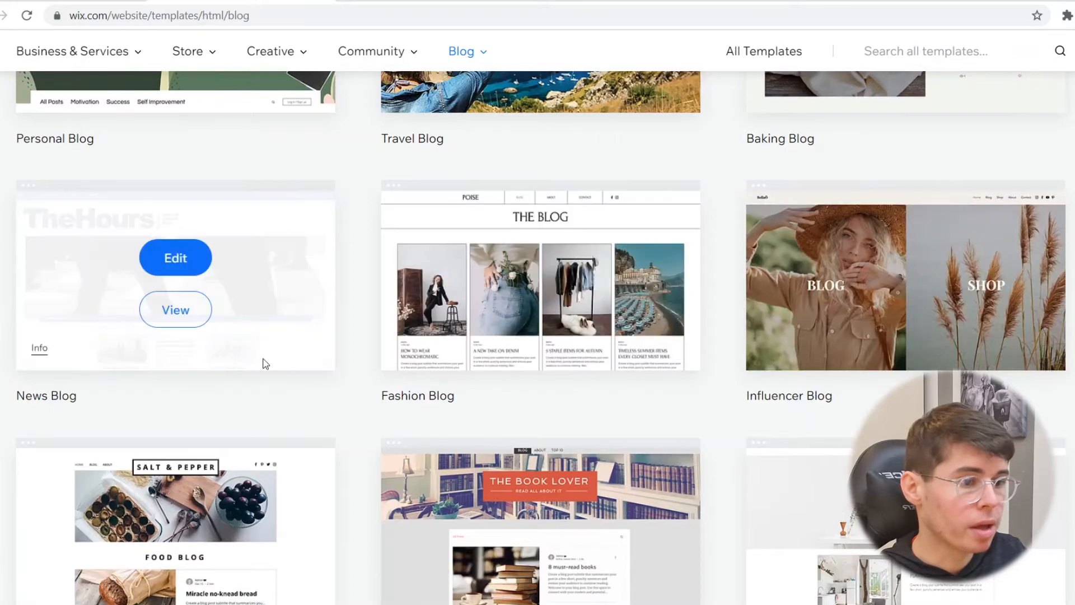
pyautogui.scroll(-7, 267, 361)
pyautogui.scroll(20, 340, 331)
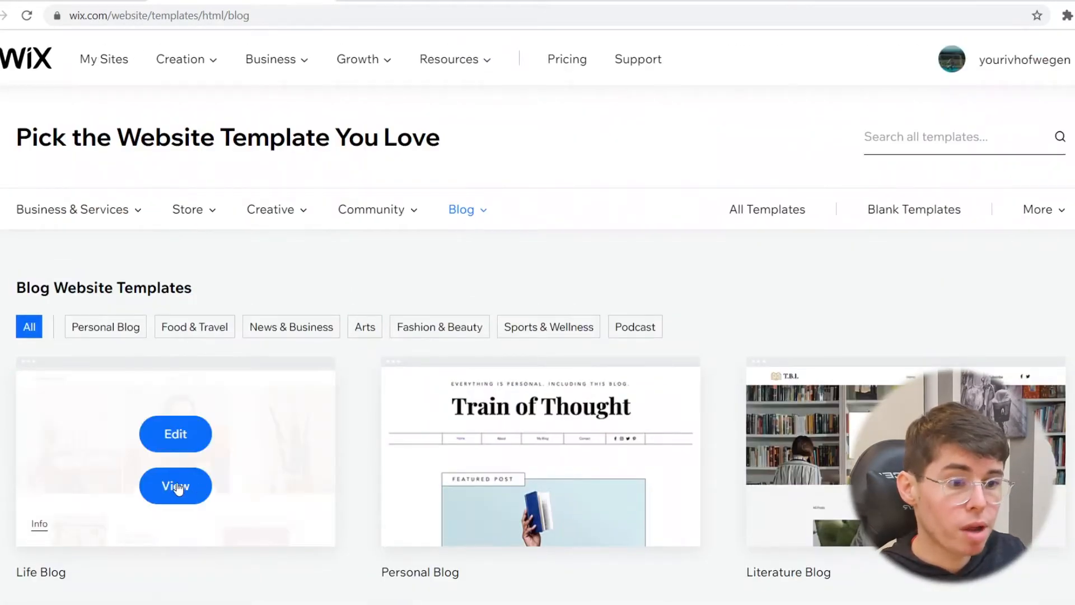
pyautogui.scroll(-1, 220, 474)
pyautogui.scroll(-2, 220, 473)
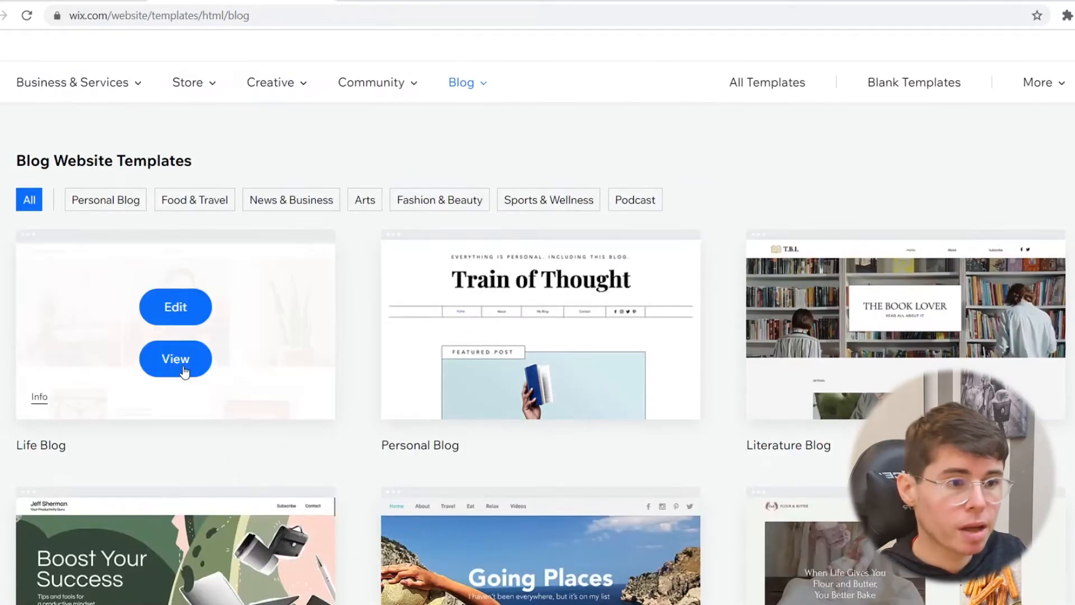
# Step: Preview the Life Blog template in its full demo, look through its content and return to the Blog templates
pyautogui.click(181, 360)
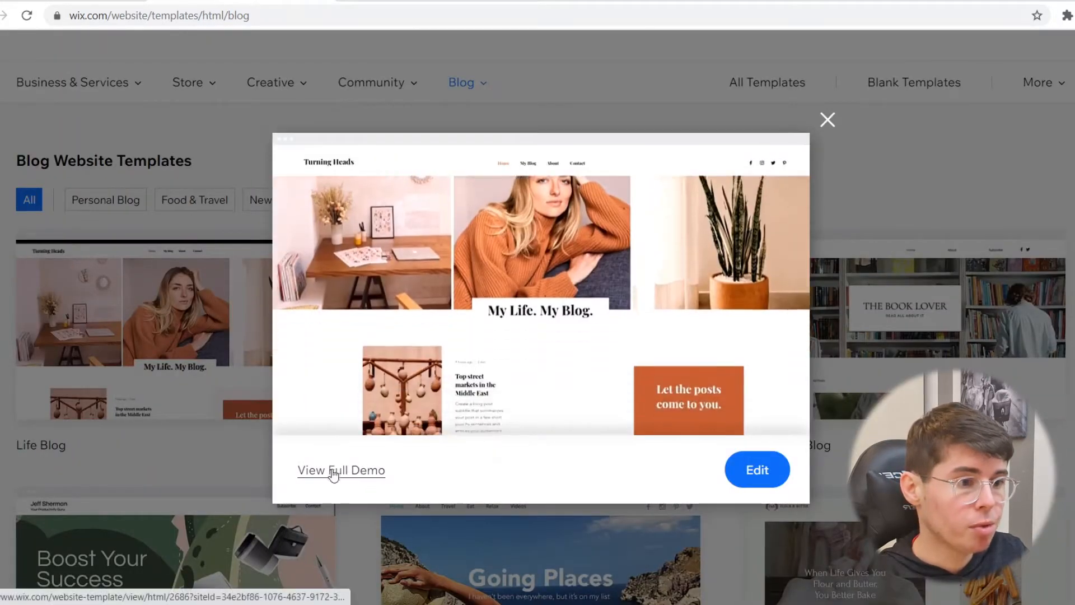
pyautogui.click(336, 470)
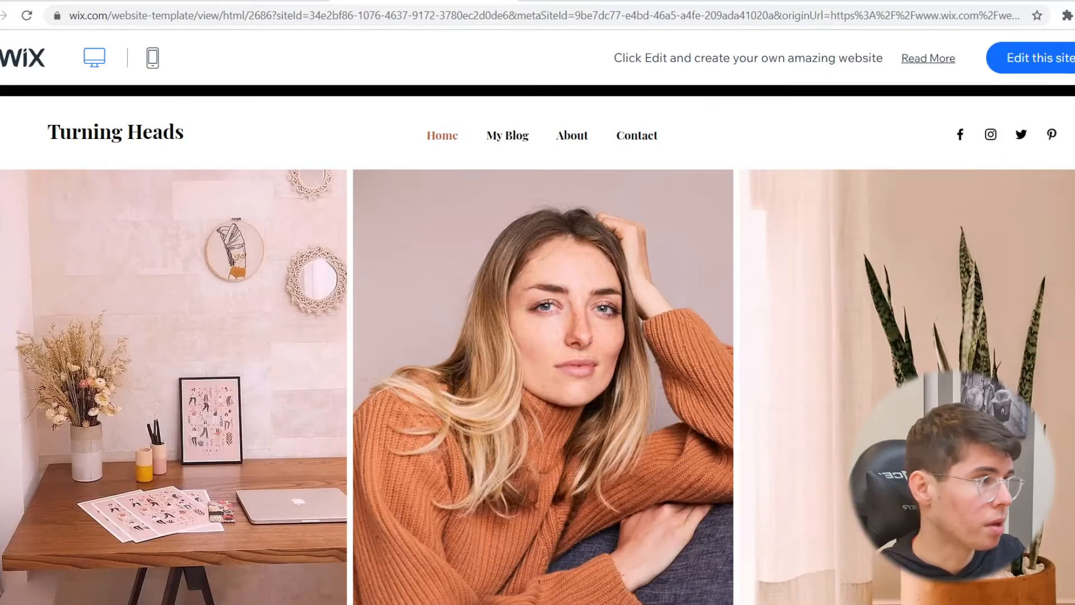
pyautogui.scroll(-4, 537, 386)
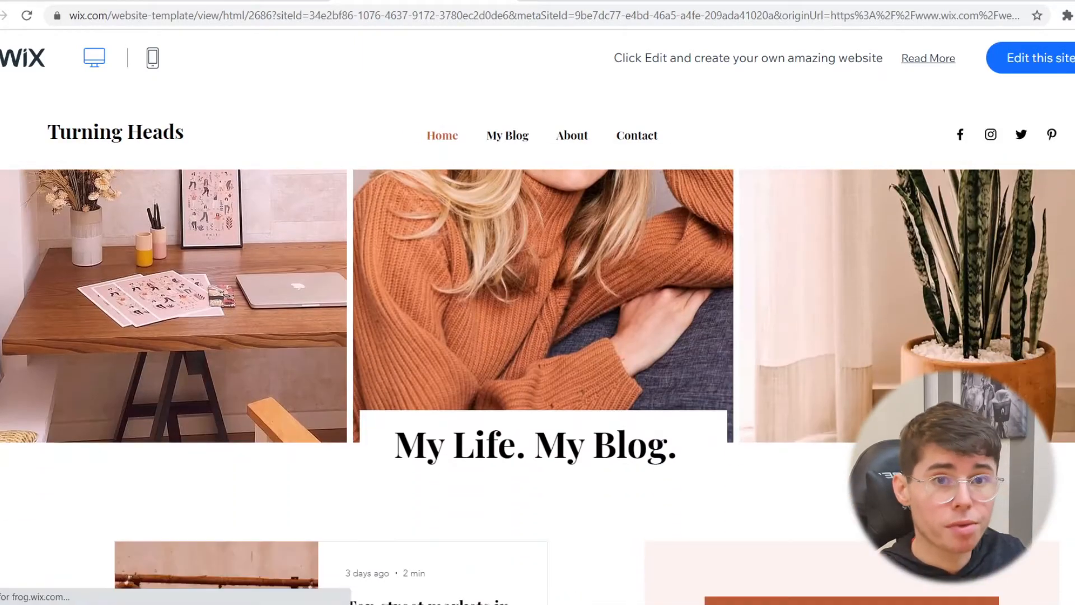
pyautogui.scroll(-4, 372, 384)
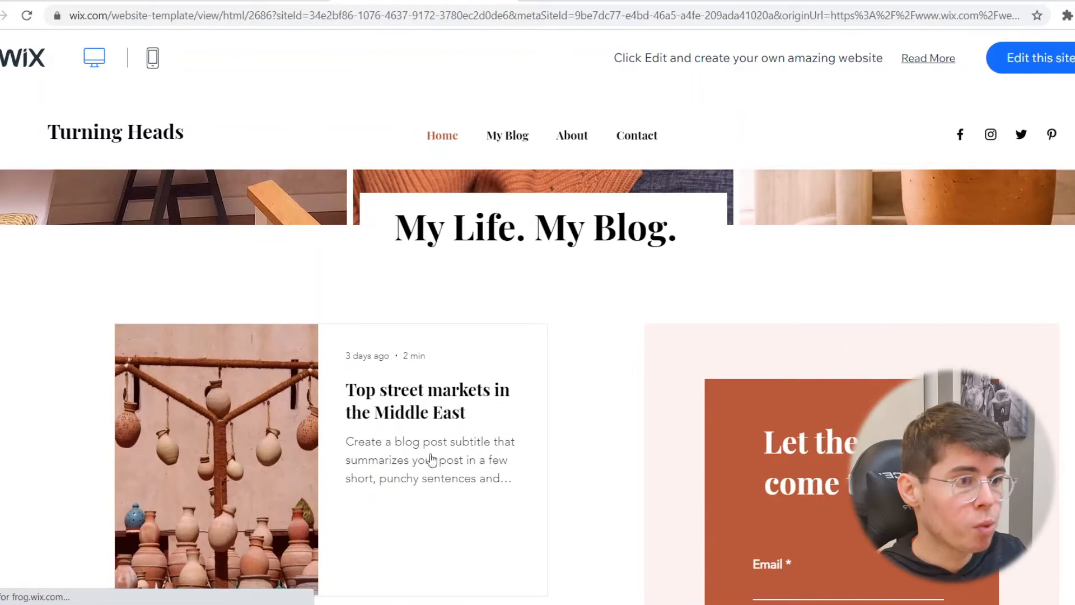
pyautogui.scroll(-9, 431, 459)
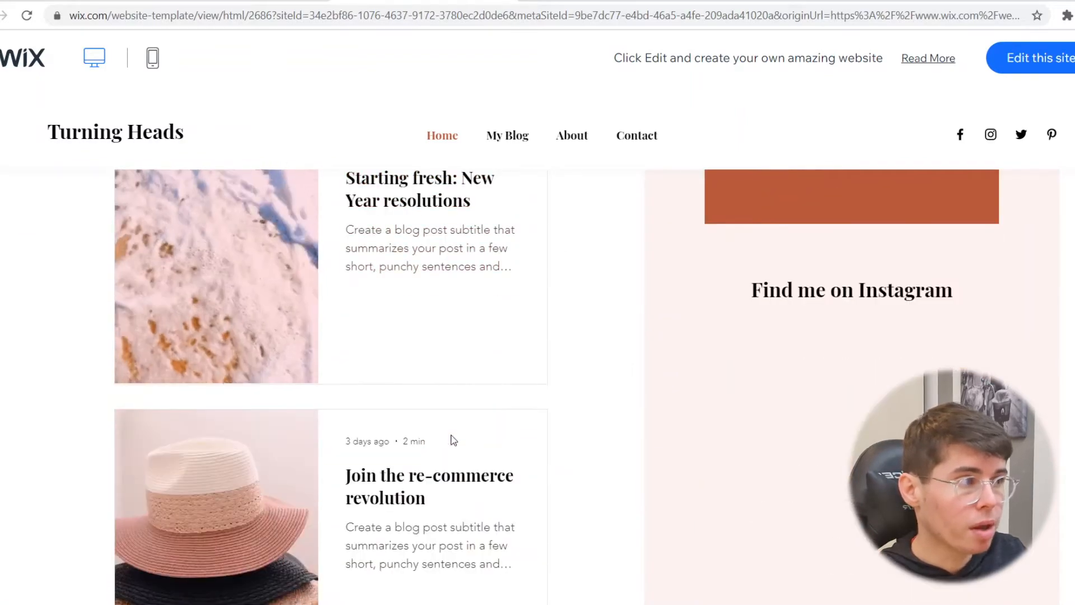
pyautogui.scroll(-15, 450, 434)
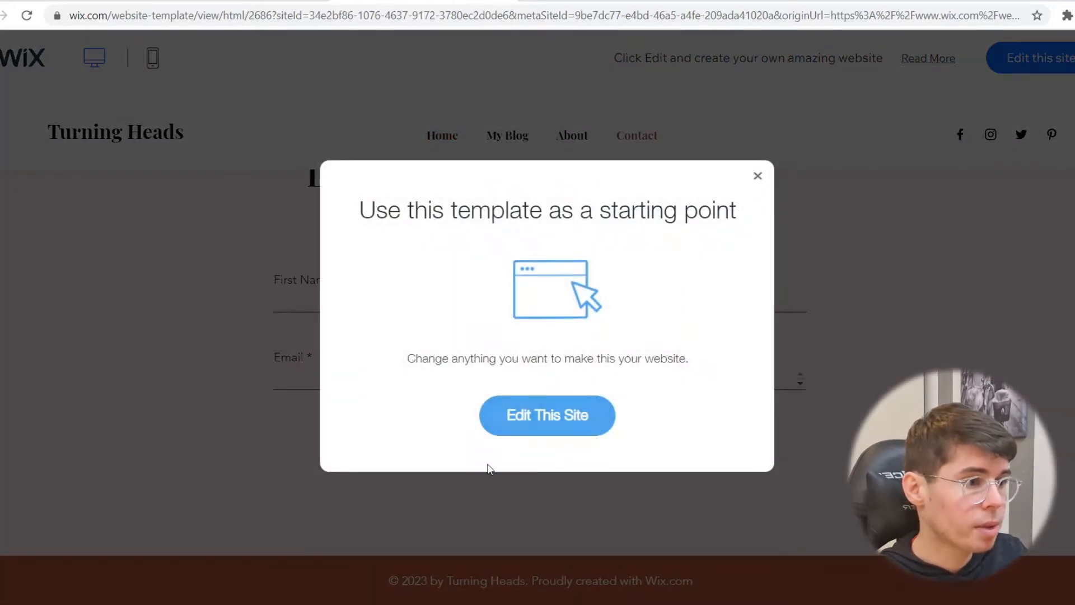
pyautogui.click(757, 176)
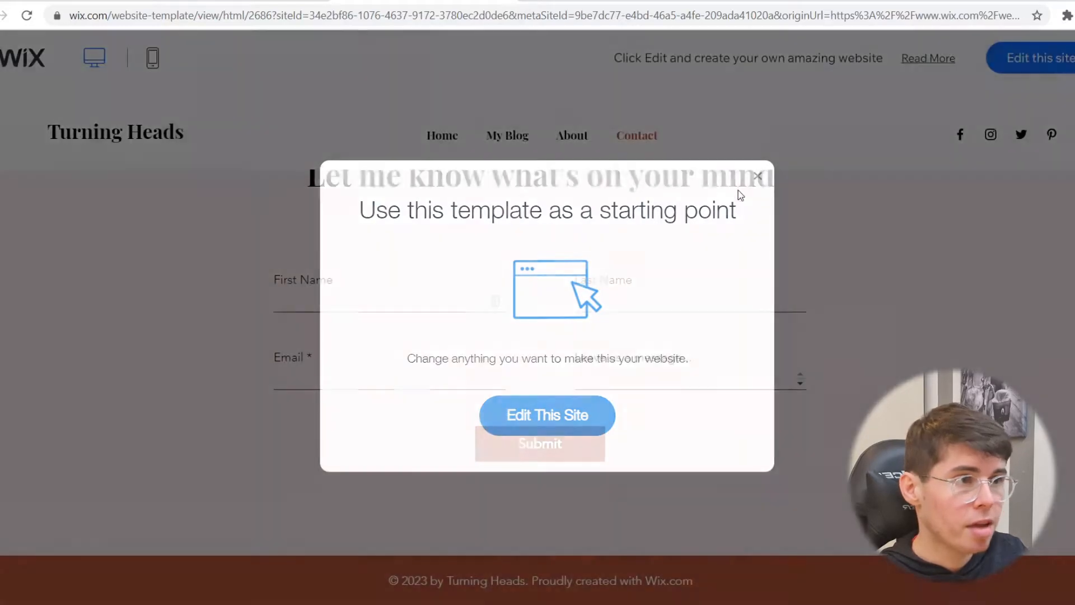
pyautogui.click(505, 1)
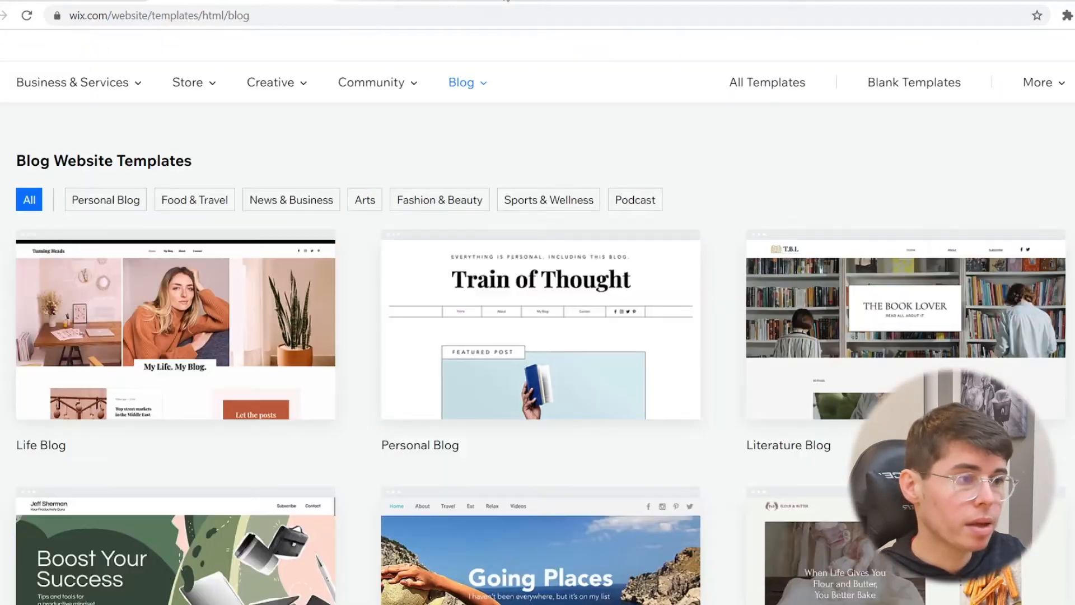
# Step: Search the templates for "book blog" and open the full demo of the Book Blog template
pyautogui.scroll(-20, 546, 268)
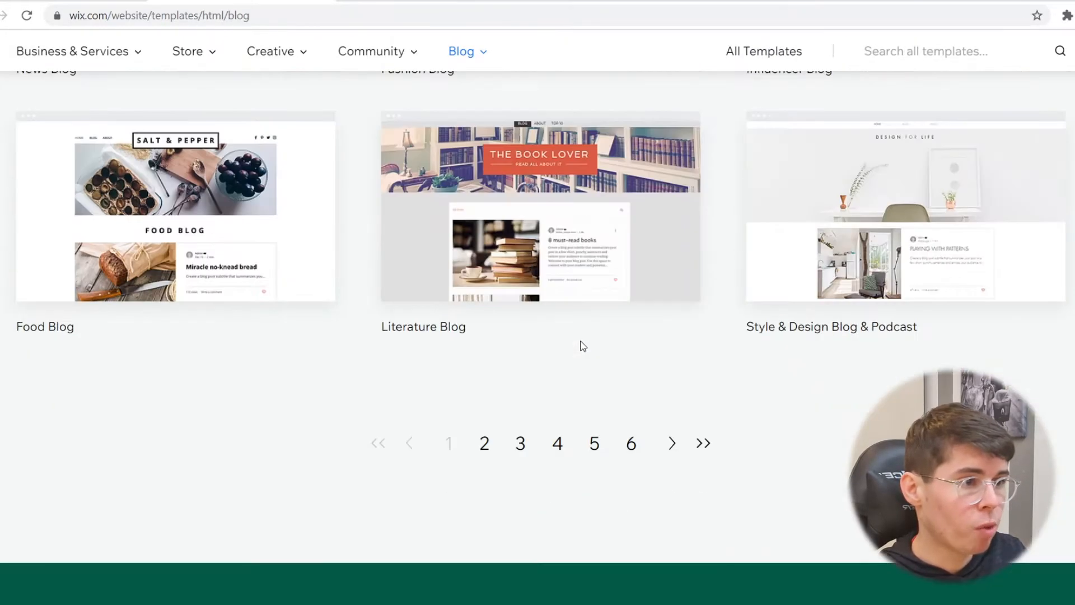
pyautogui.scroll(6, 574, 345)
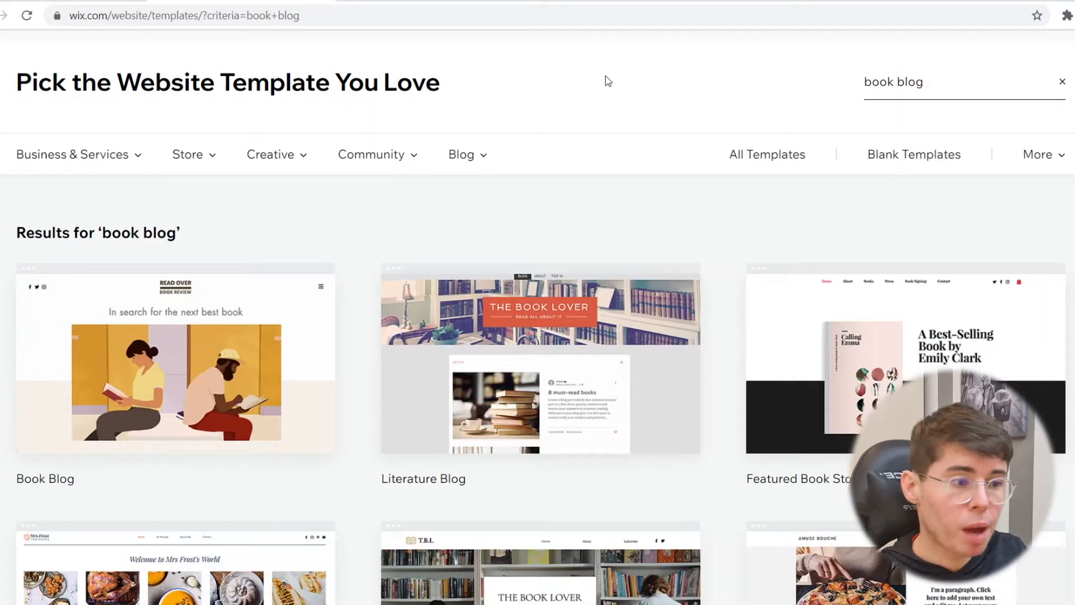
pyautogui.moveTo(185, 408)
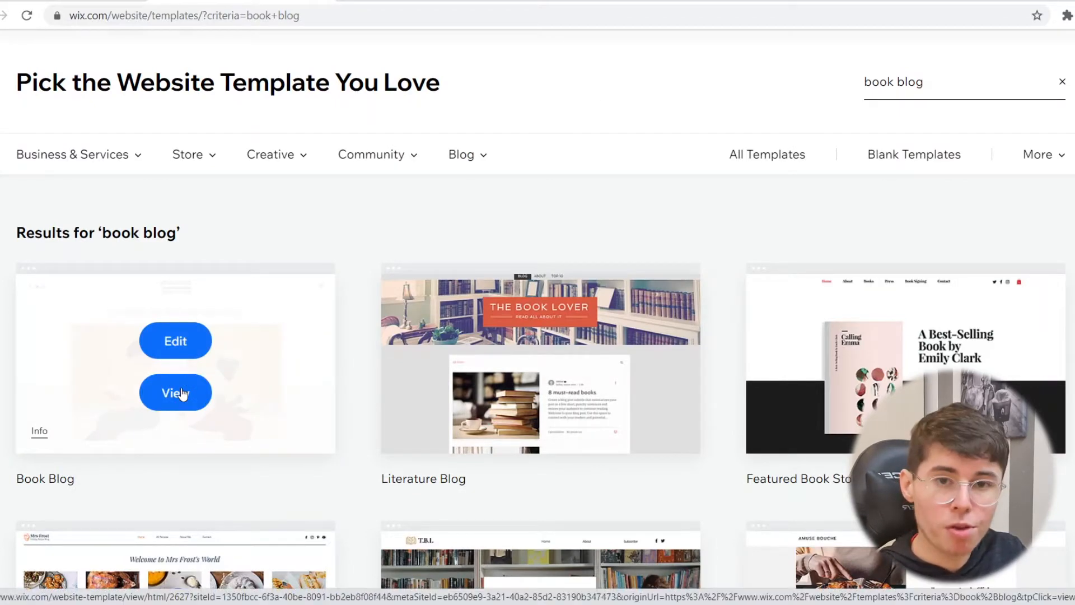
pyautogui.click(178, 393)
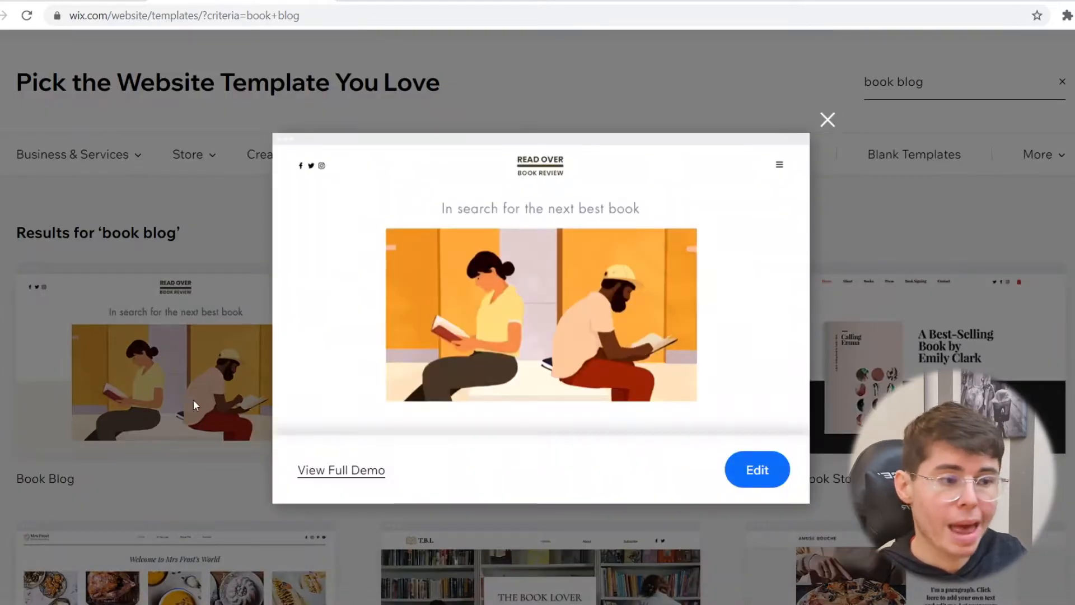
pyautogui.click(355, 472)
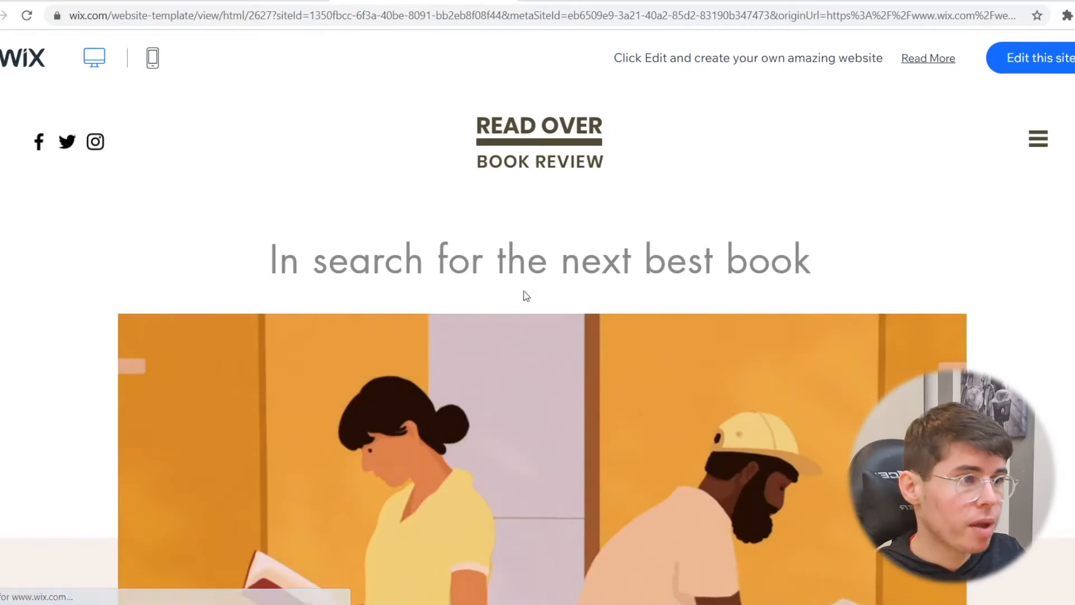
# Step: Examine the Book Blog demo's homepage, including the What I'm Reading Now and Latest Posts sections
pyautogui.scroll(-7, 573, 263)
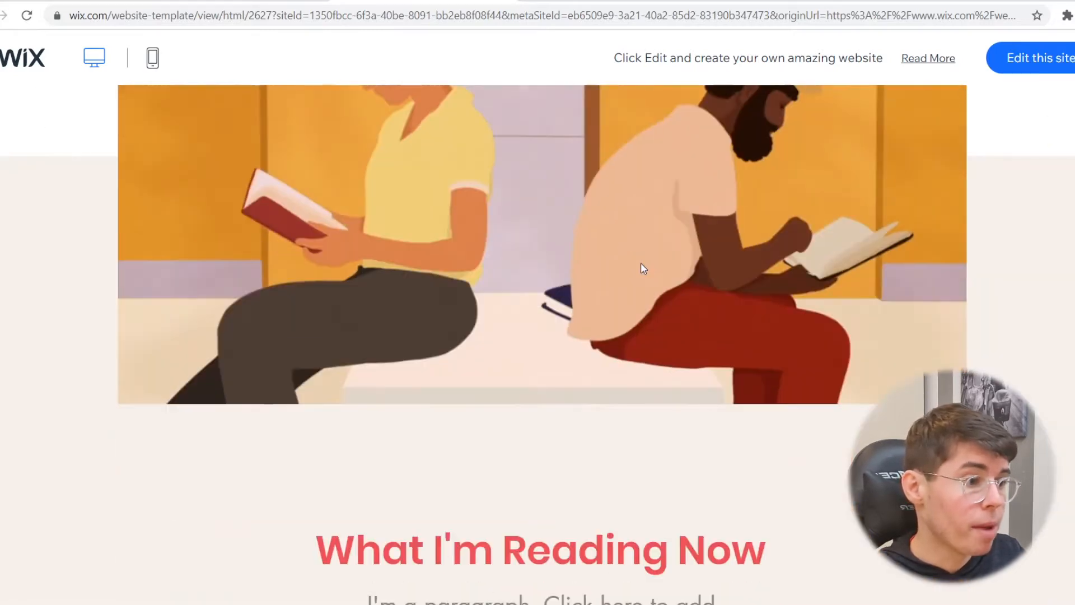
pyautogui.scroll(-5, 687, 243)
pyautogui.scroll(-10, 738, 221)
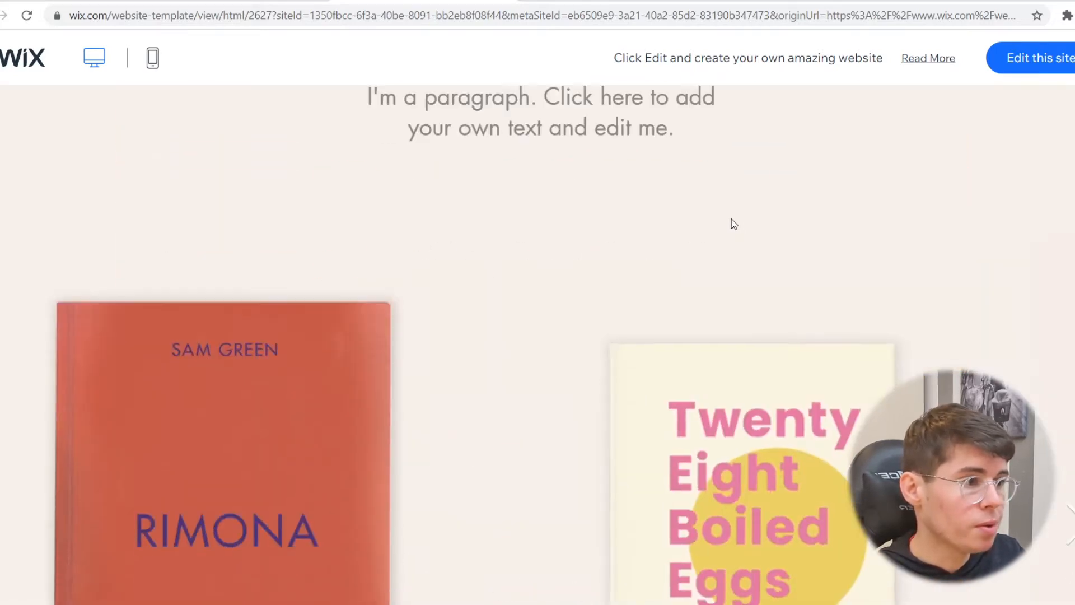
pyautogui.scroll(-4, 733, 224)
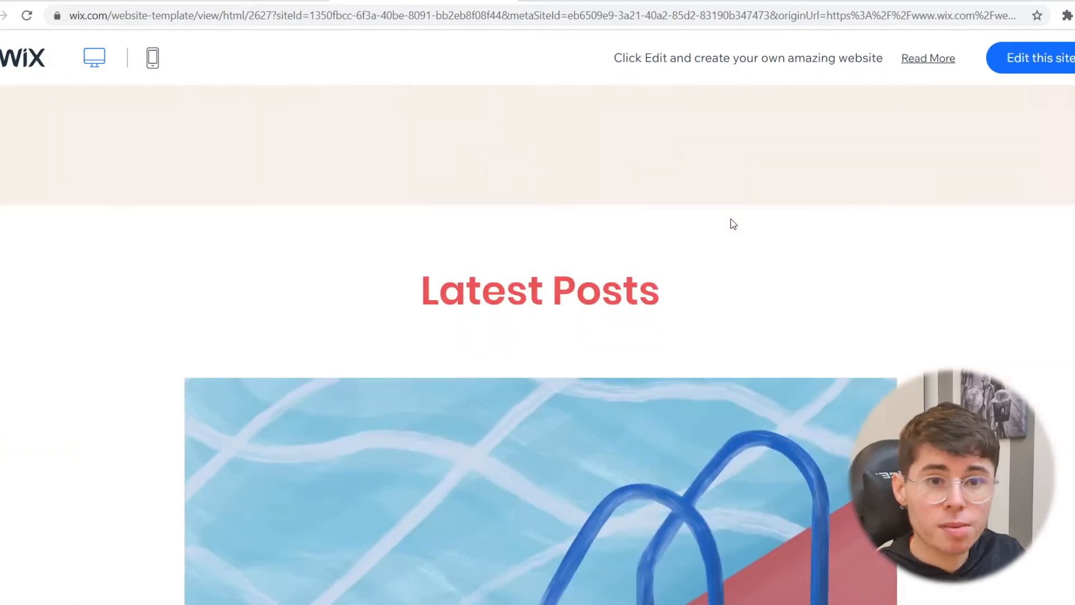
pyautogui.scroll(-12, 733, 224)
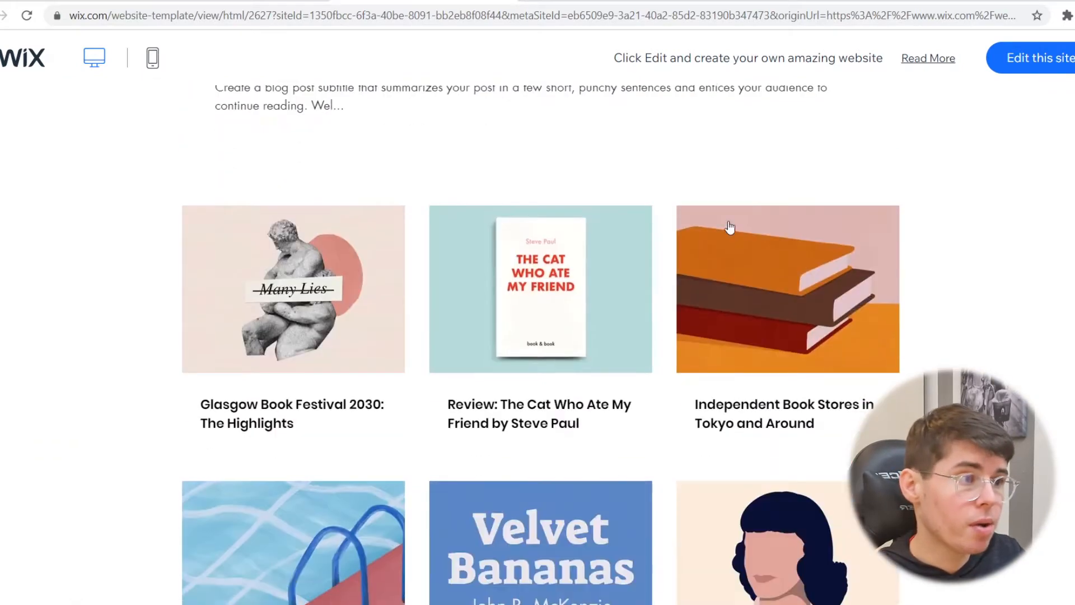
pyautogui.scroll(-4, 740, 350)
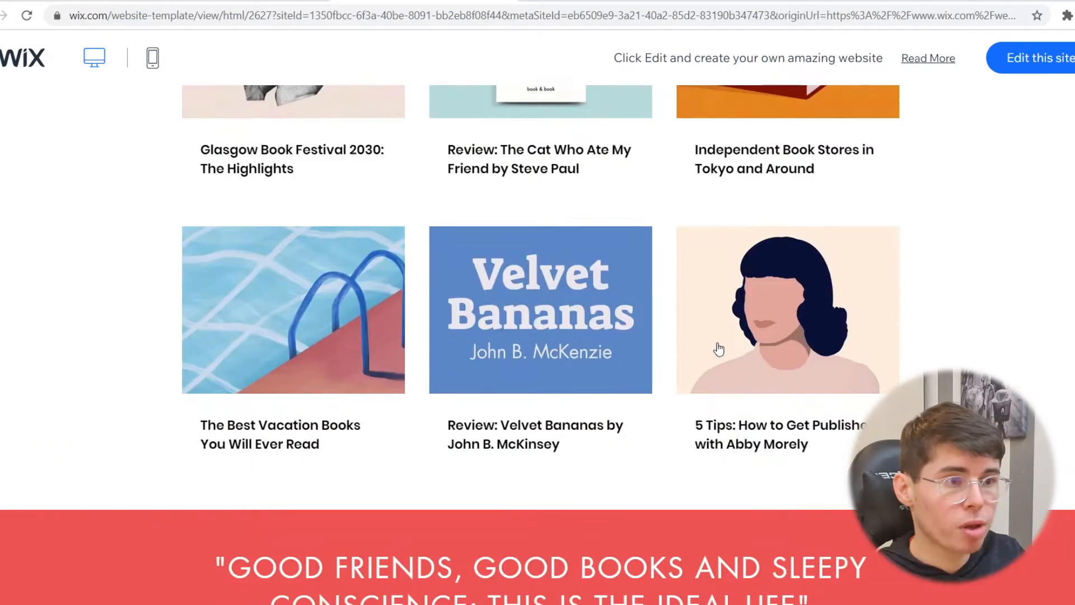
# Step: Open the review post "The Cat Who Ate My Friend" in the Book Blog demo and look through its content
pyautogui.scroll(10, 719, 349)
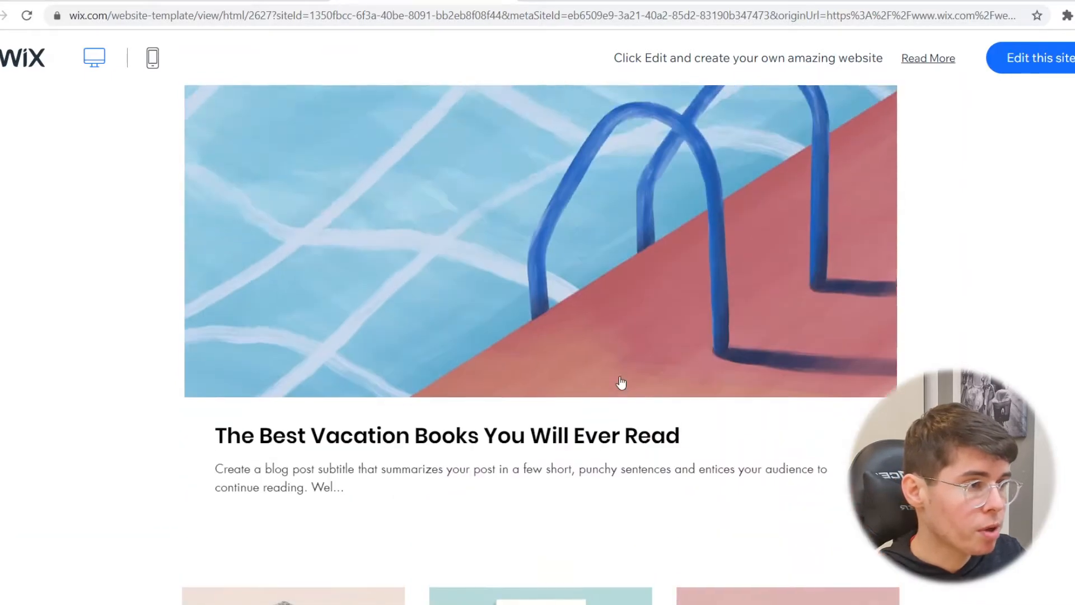
pyautogui.scroll(-4, 566, 381)
pyautogui.scroll(-2, 375, 451)
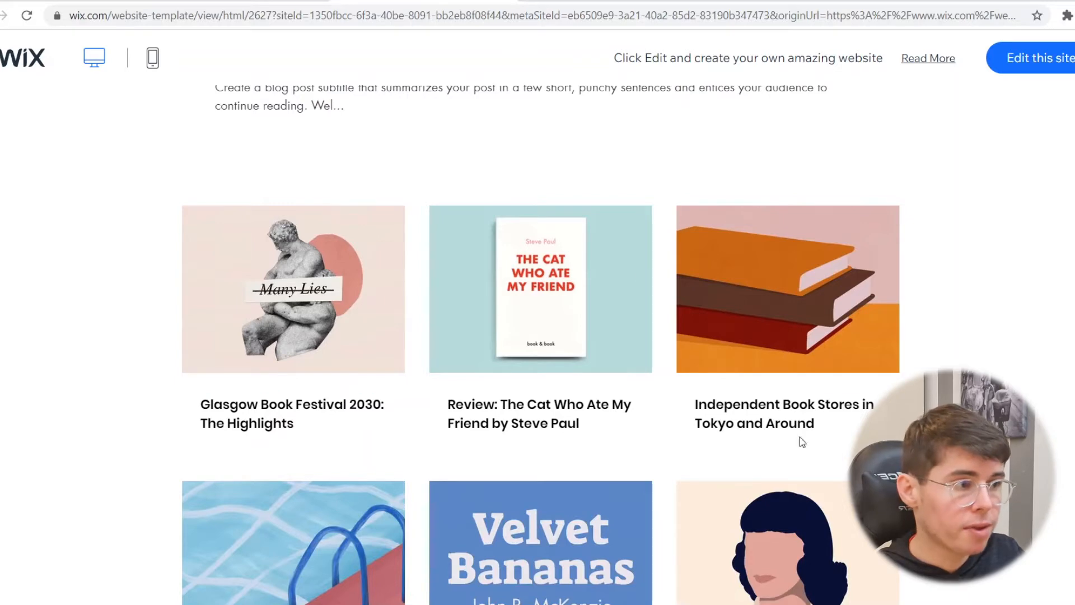
pyautogui.scroll(-2, 442, 330)
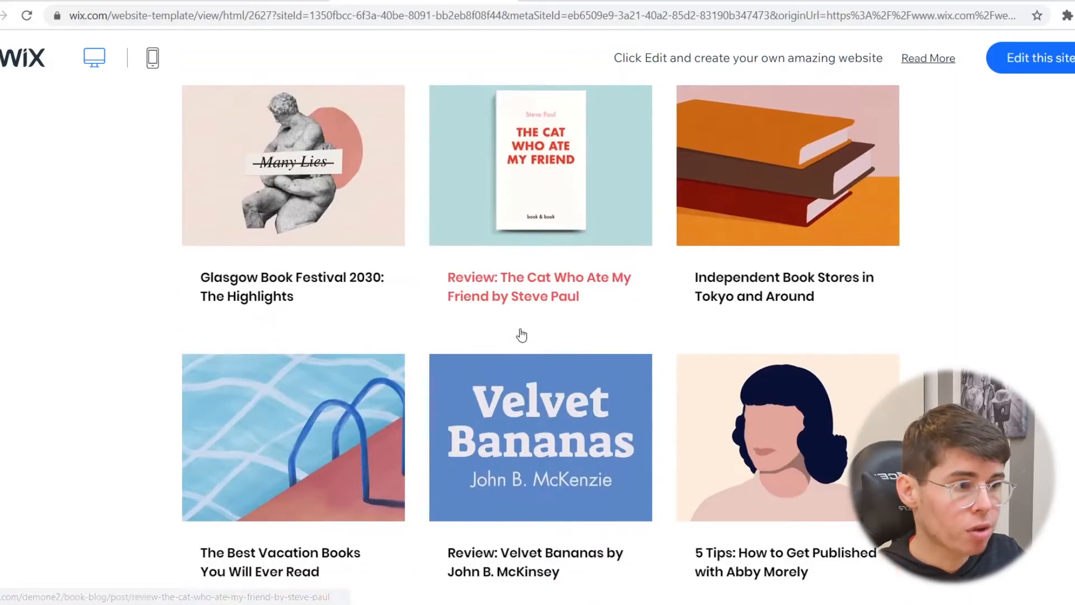
pyautogui.click(513, 298)
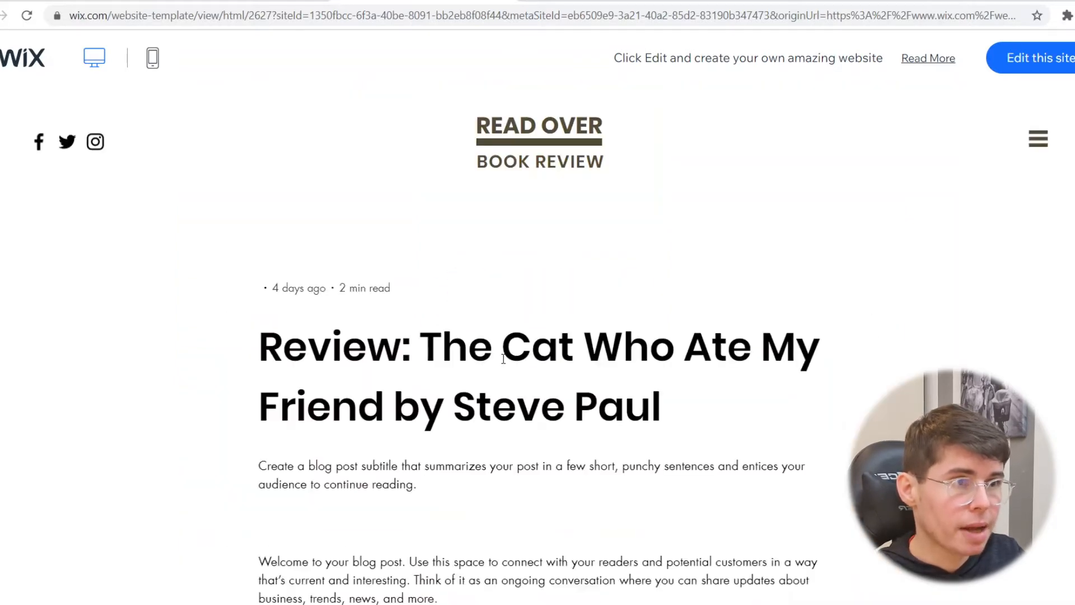
pyautogui.scroll(-7, 501, 356)
pyautogui.scroll(-4, 502, 356)
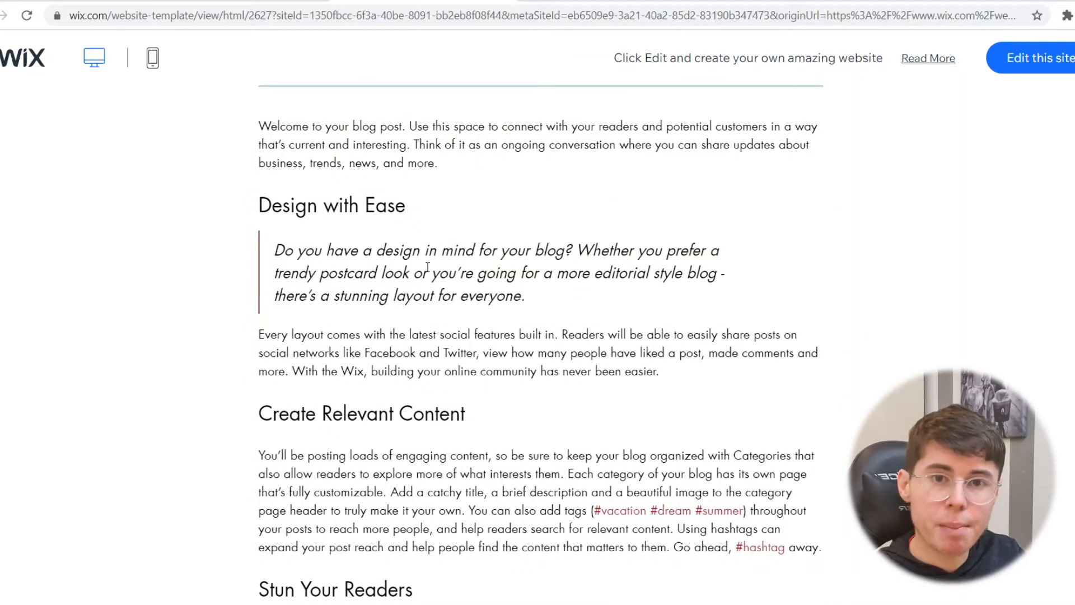
pyautogui.scroll(12, 427, 268)
pyautogui.scroll(-6, 515, 246)
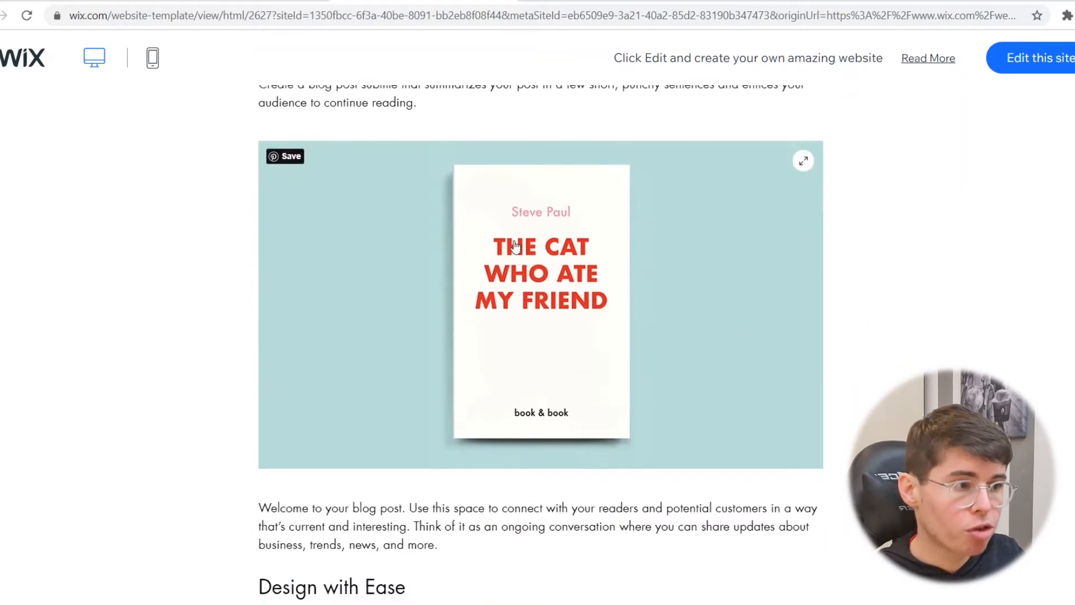
pyautogui.scroll(6, 521, 404)
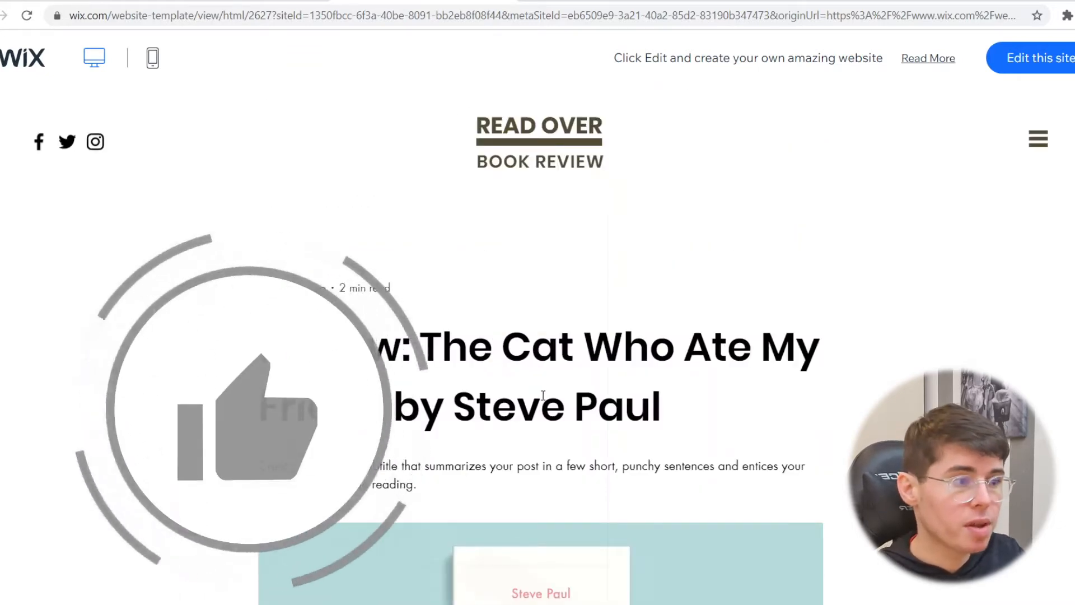
# Step: Start editing a site from the Book Blog template and look over its homepage in the editor
pyautogui.click(1048, 70)
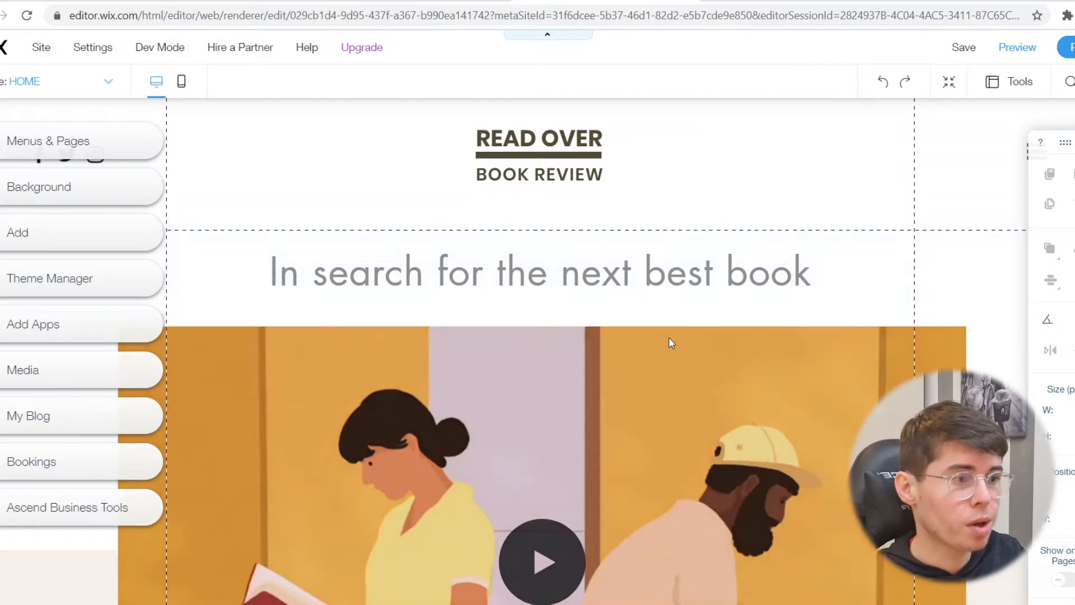
pyautogui.scroll(-6, 637, 255)
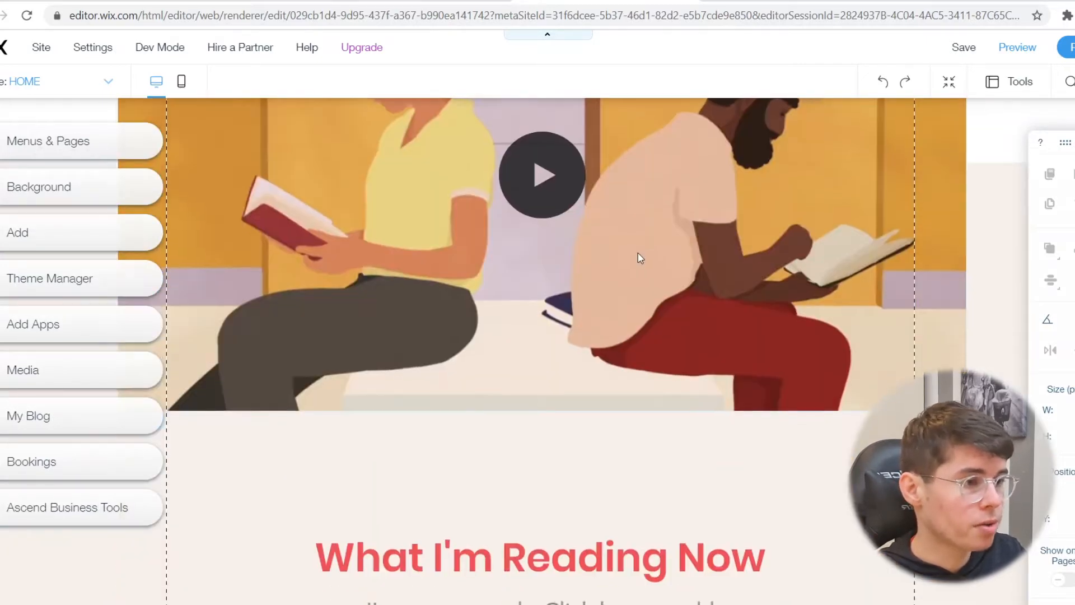
pyautogui.scroll(-20, 664, 248)
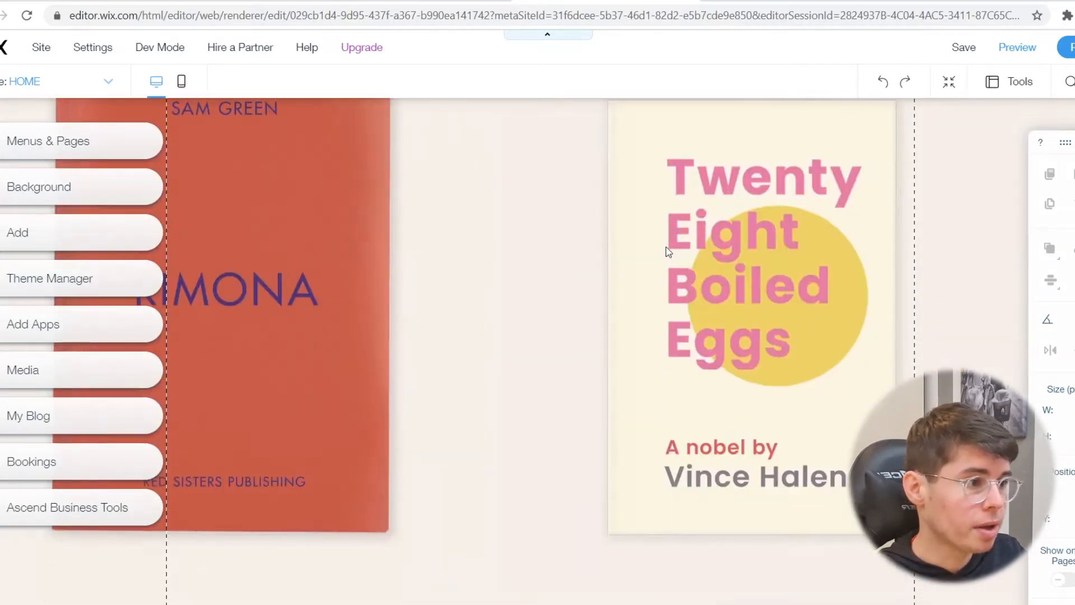
pyautogui.scroll(20, 664, 248)
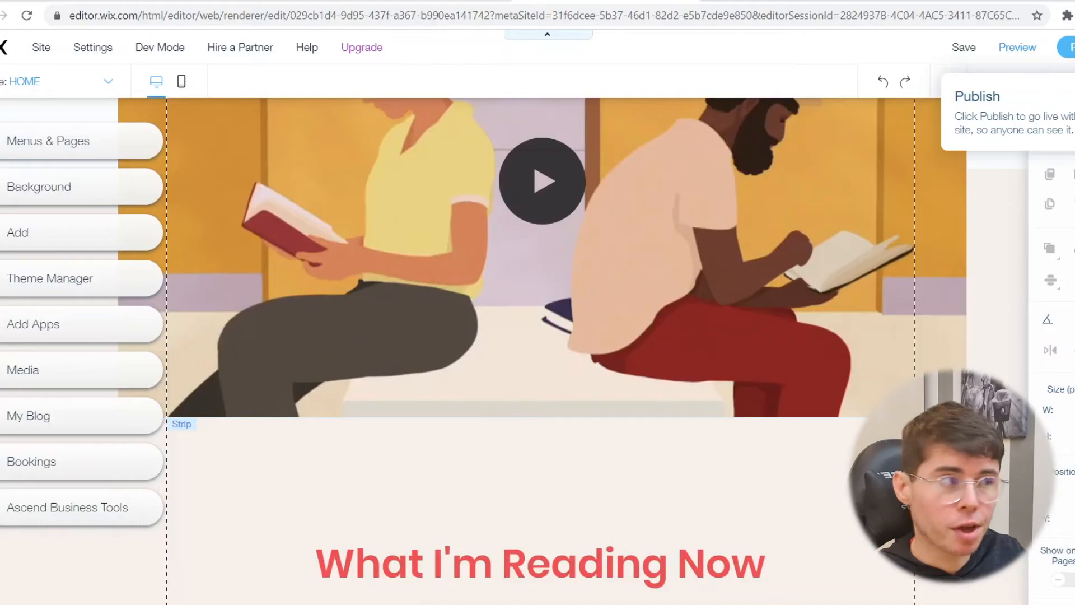
pyautogui.scroll(5, 1010, 155)
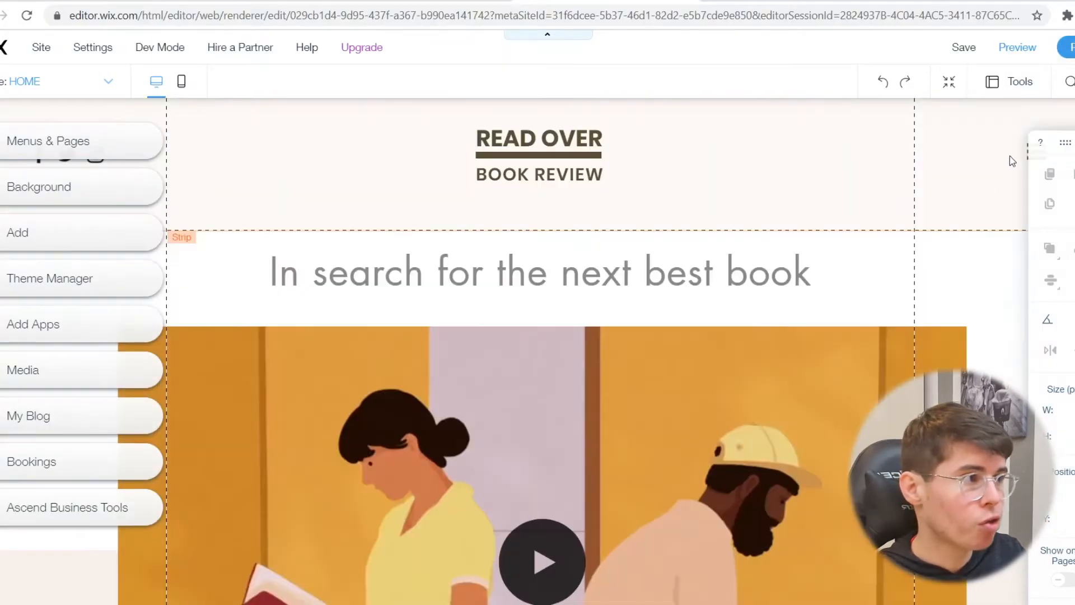
# Step: Preview the homepage, look through its sections and return to the editor
pyautogui.click(1028, 51)
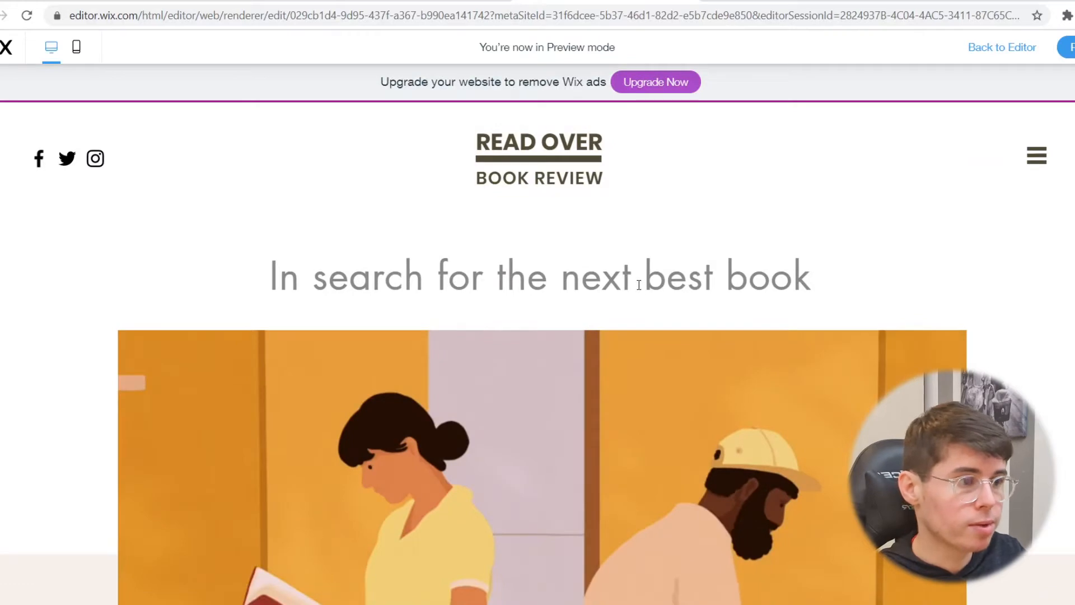
pyautogui.scroll(-8, 650, 314)
pyautogui.scroll(-20, 618, 339)
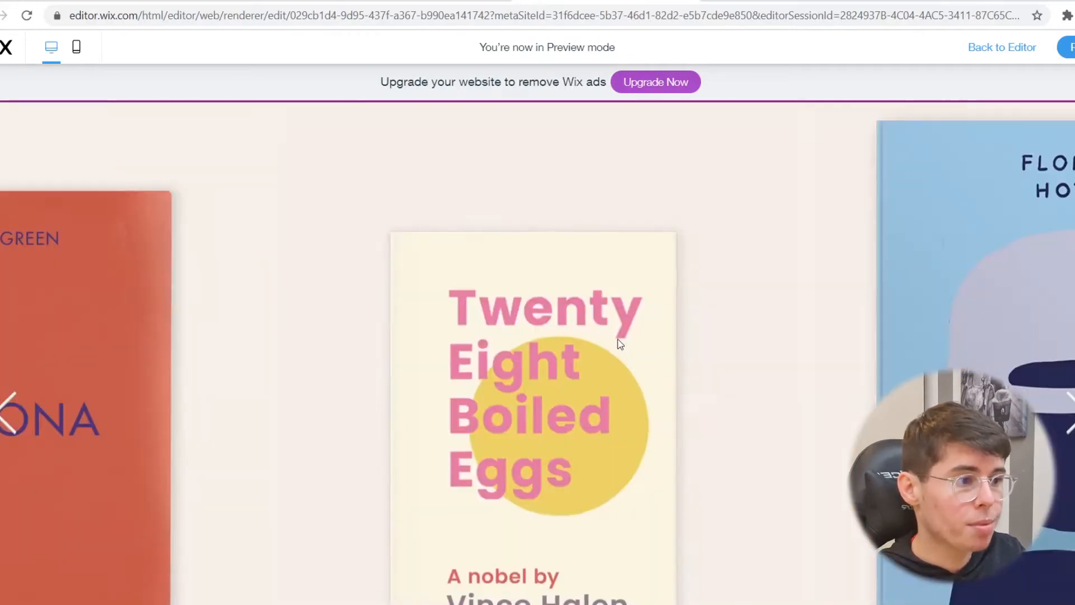
pyautogui.scroll(-20, 618, 338)
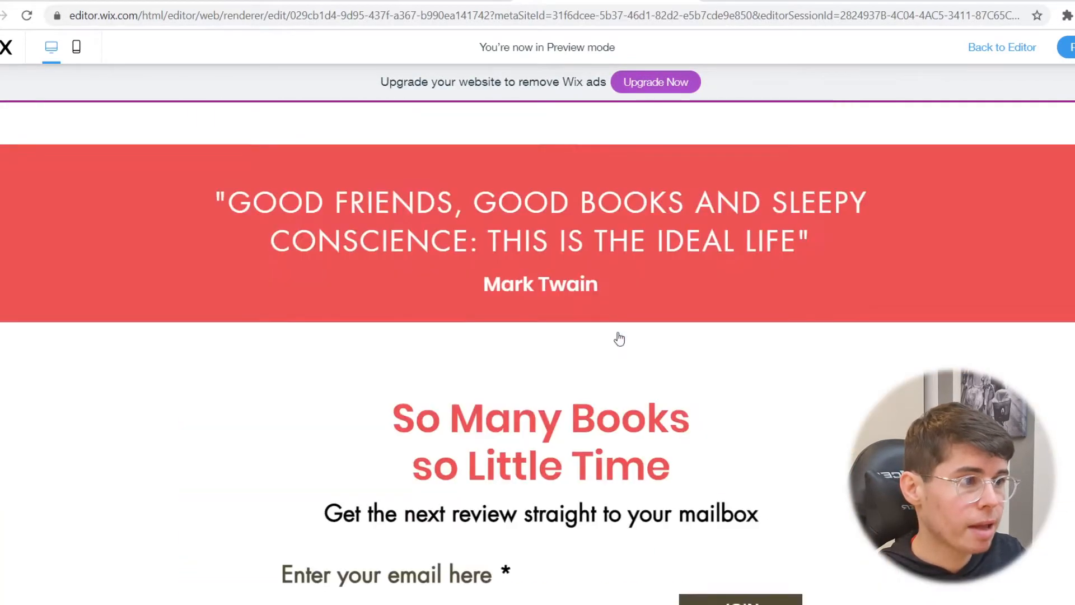
pyautogui.scroll(20, 616, 330)
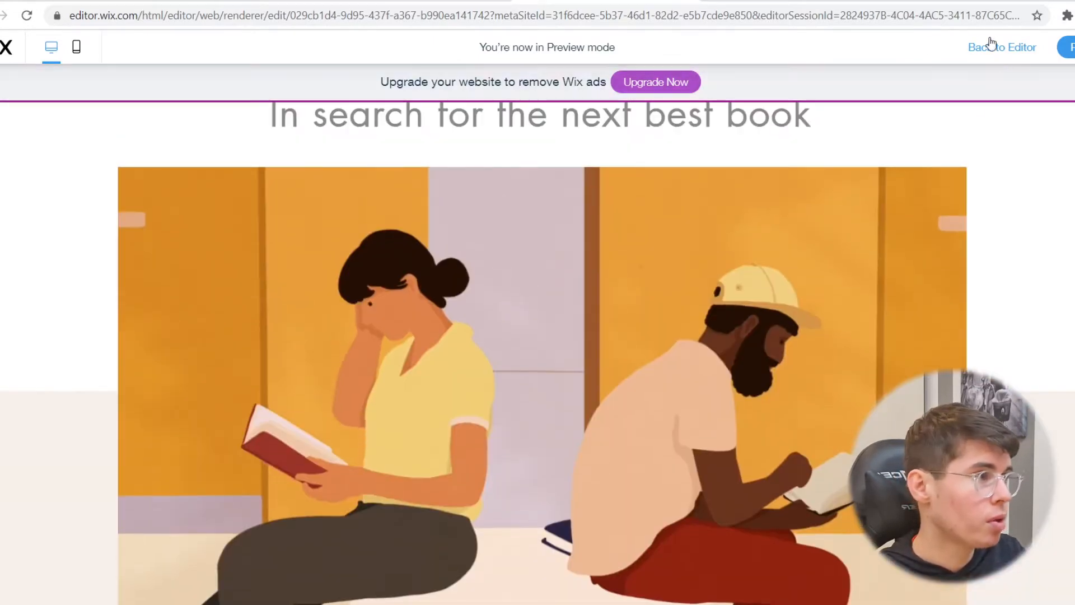
pyautogui.click(1002, 57)
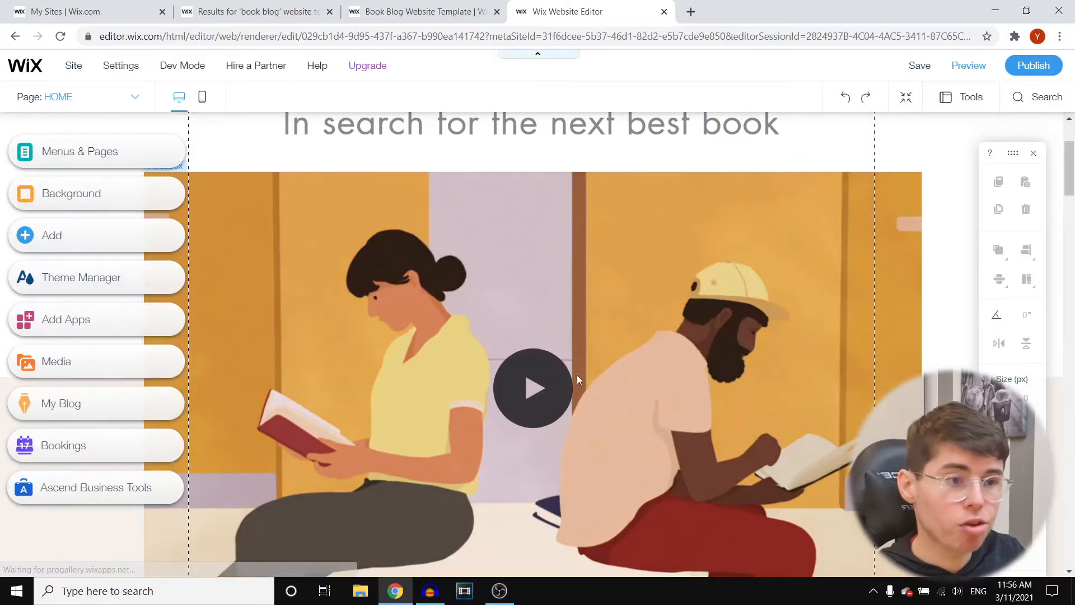
# Step: Open the READ OVER header title for editing, review its text settings and replace the text with "BUSINESS BOOKS"
pyautogui.scroll(3, 586, 358)
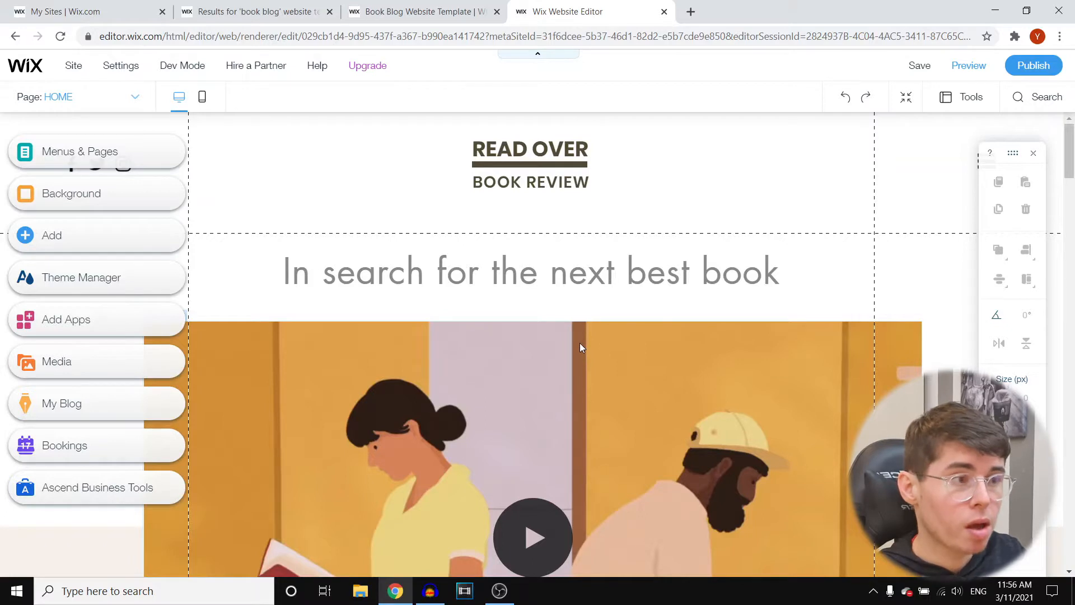
pyautogui.rightClick(563, 161)
pyautogui.click(533, 150)
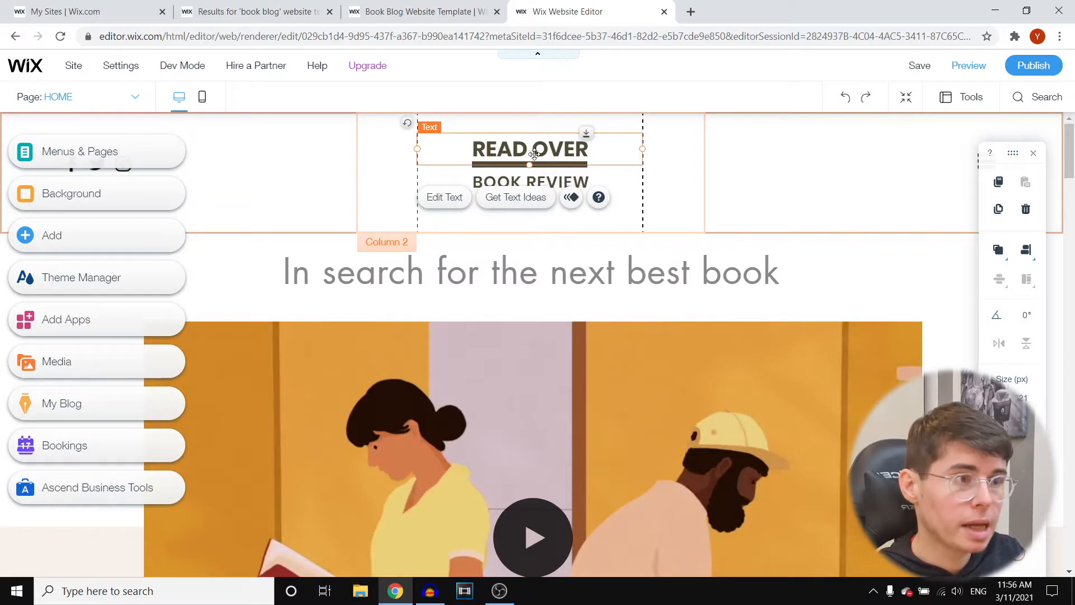
pyautogui.click(444, 197)
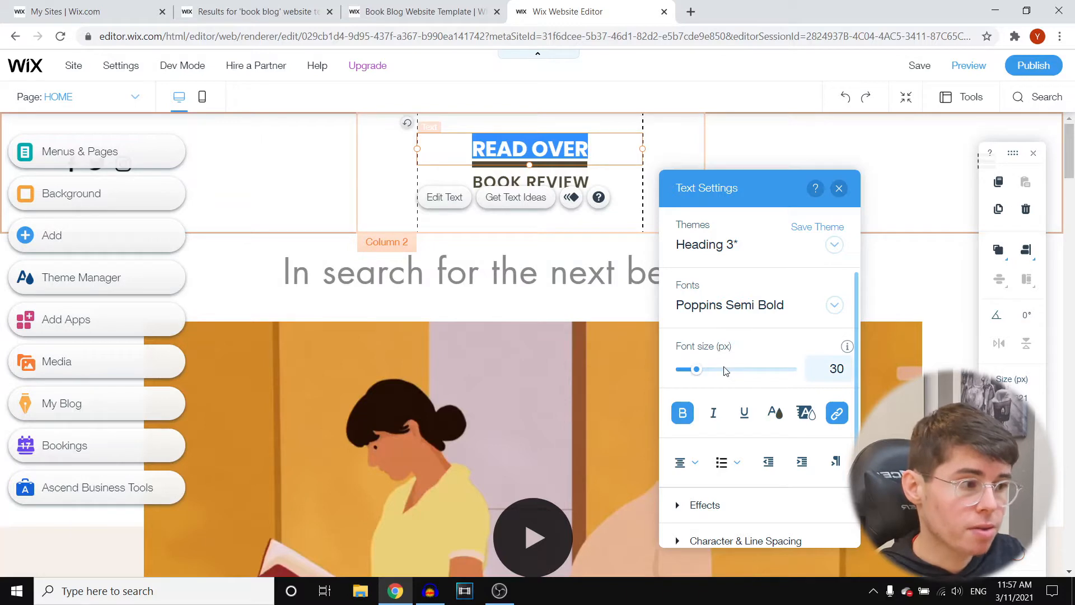
pyautogui.scroll(-2, 725, 371)
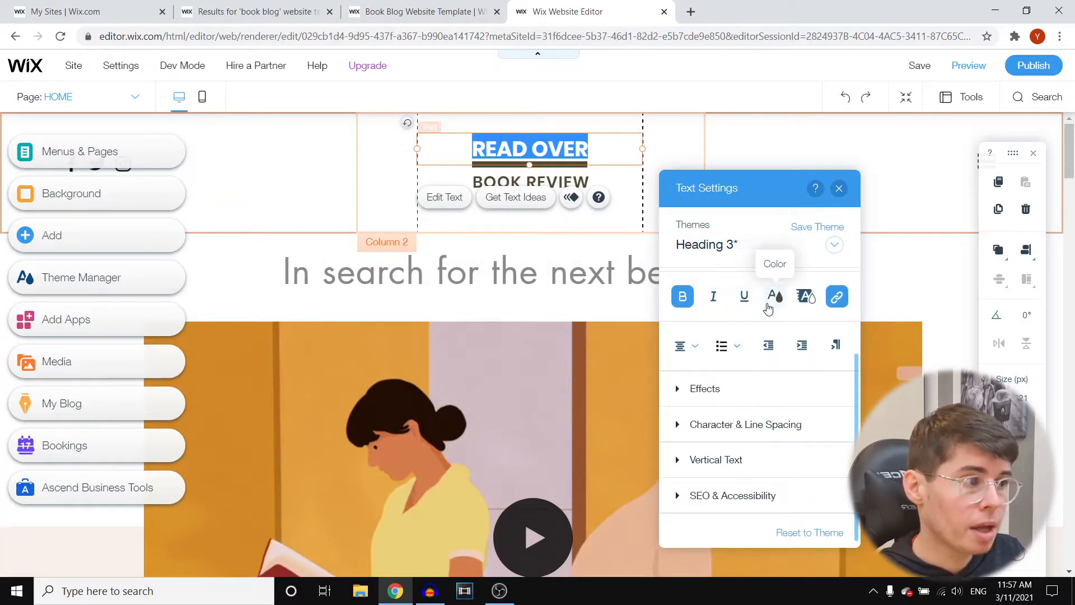
pyautogui.scroll(-1, 748, 353)
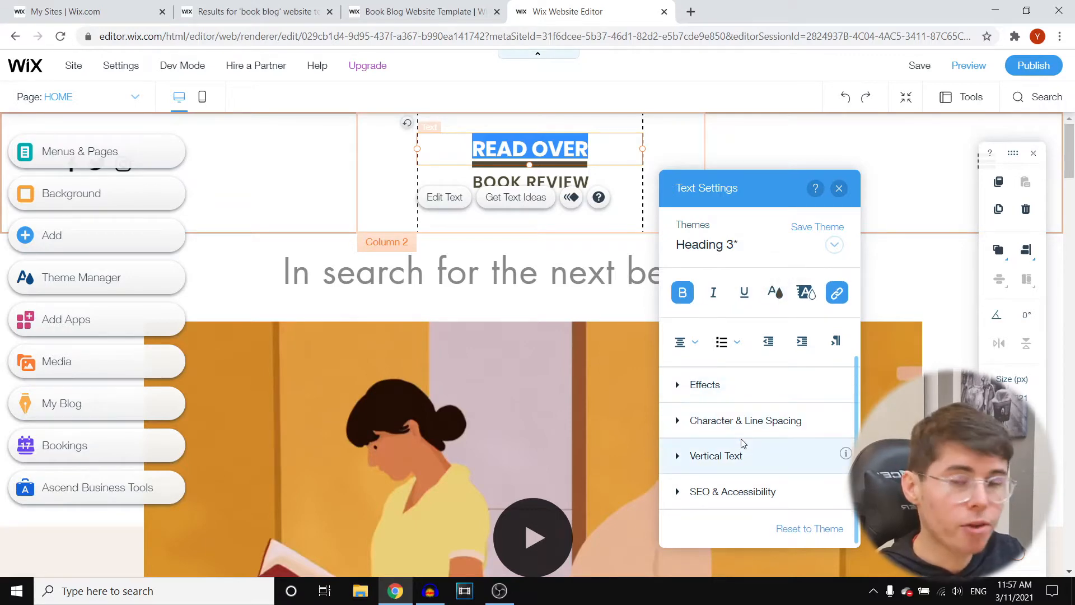
pyautogui.scroll(2, 734, 412)
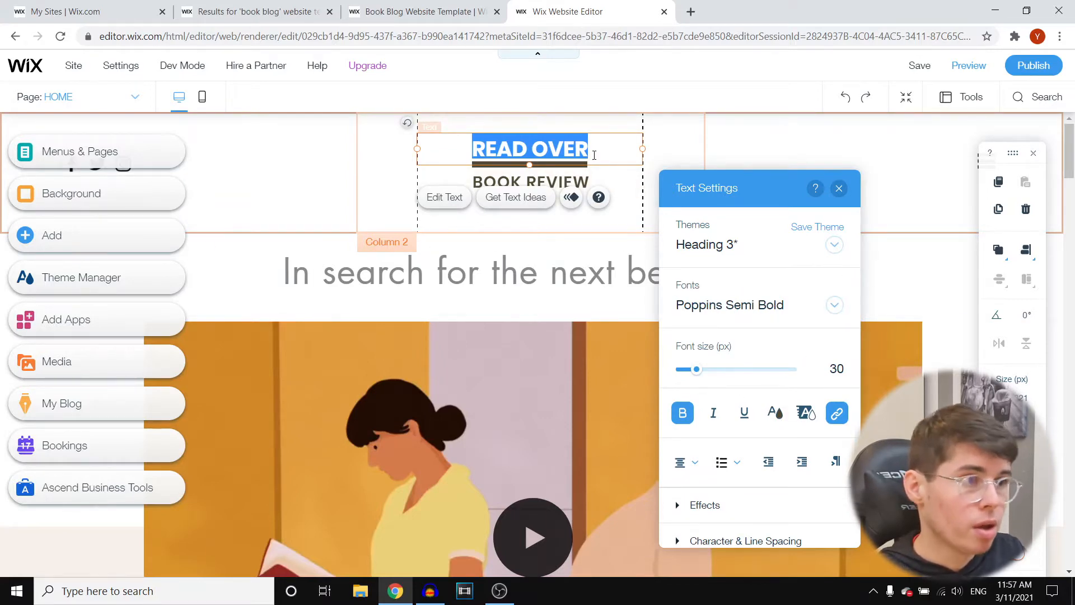
pyautogui.click(594, 155)
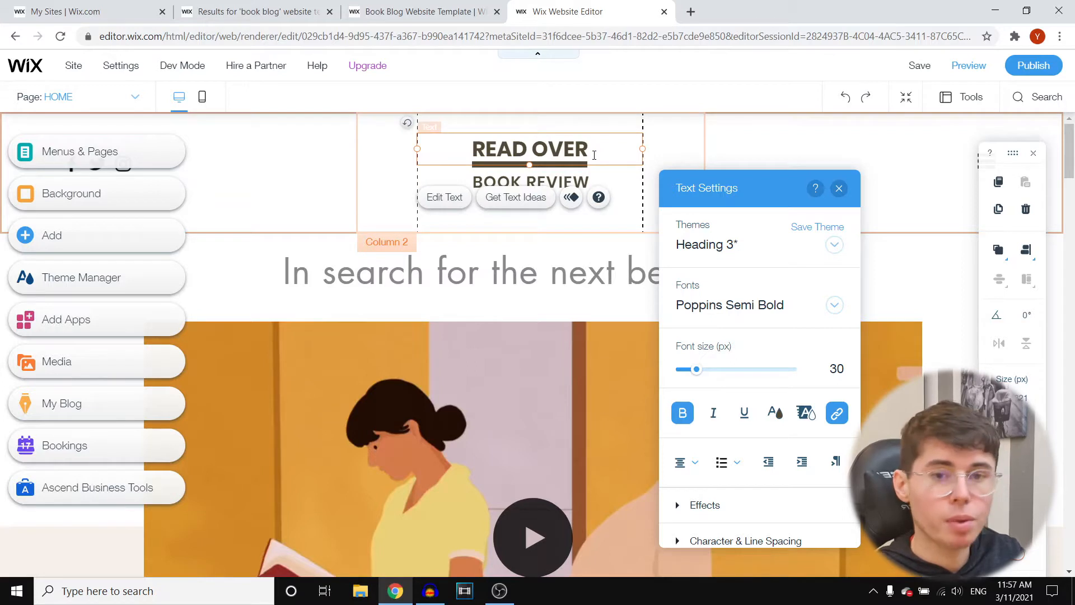
pyautogui.moveTo(595, 155); pyautogui.dragTo(476, 153)
pyautogui.write('B')
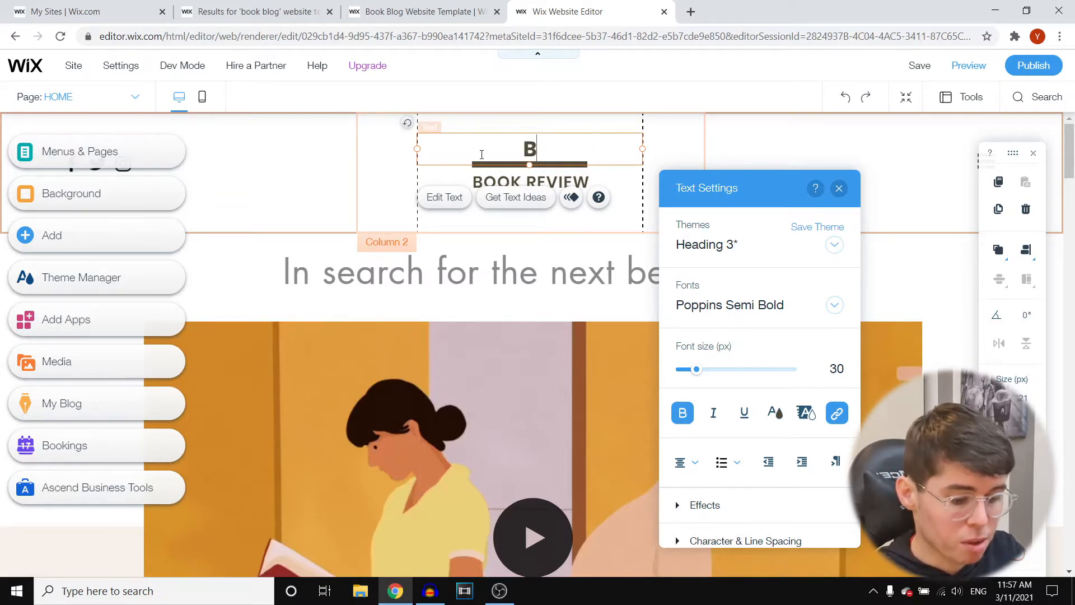
pyautogui.write('USINESS BOOKS')
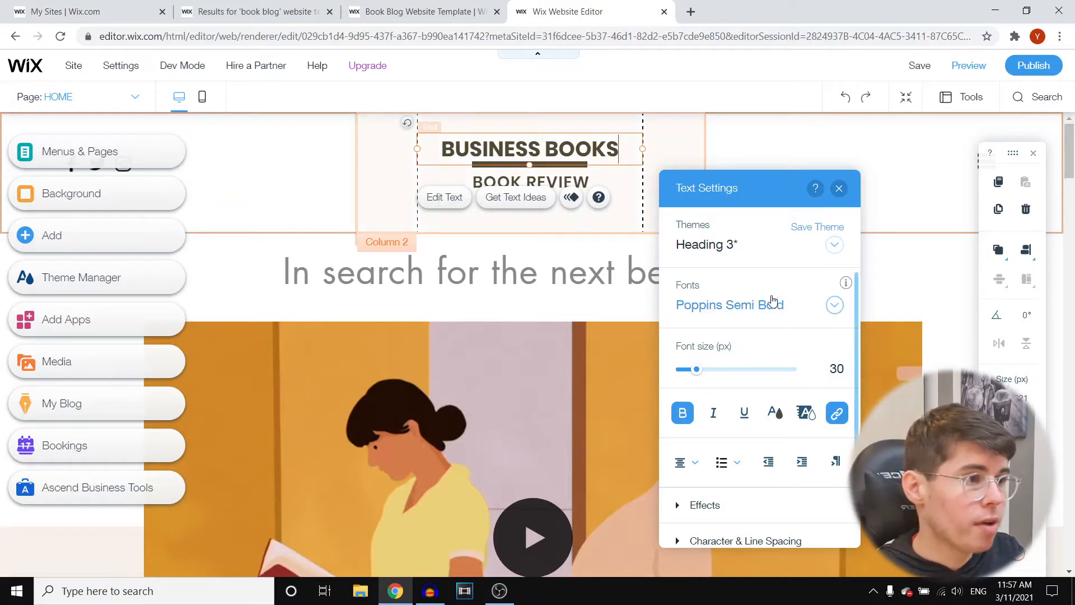
# Step: Try the Raleway font on the whole BUSINESS BOOKS title, and set its font to Trend
pyautogui.hotkey('shift', 'Left')
pyautogui.hotkey('shift', 'Left')
pyautogui.hotkey('shift', 'Left')
pyautogui.hotkey('shift', 'Left')
pyautogui.hotkey('shift', 'Left')
pyautogui.hotkey('shift', 'Left')
pyautogui.hotkey('shift', 'Left')
pyautogui.hotkey('shift', 'Left')
pyautogui.hotkey('shift', 'Left')
pyautogui.hotkey('shift', 'Left')
pyautogui.hotkey('shift', 'Left')
pyautogui.hotkey('shift', 'Left')
pyautogui.hotkey('shift', 'Left')
pyautogui.hotkey('shift', 'Left')
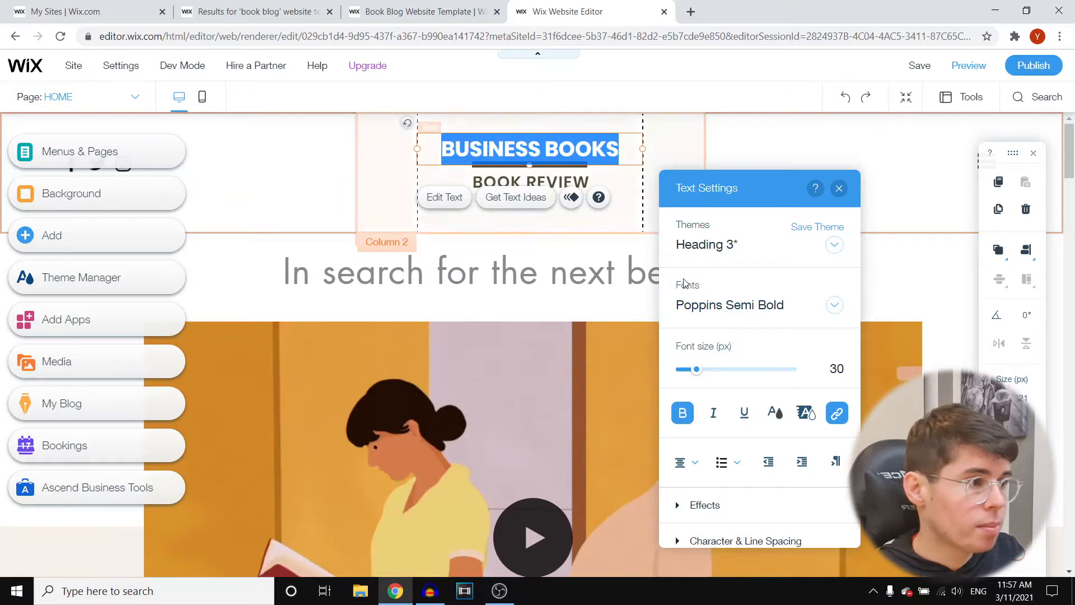
pyautogui.click(780, 303)
pyautogui.click(762, 411)
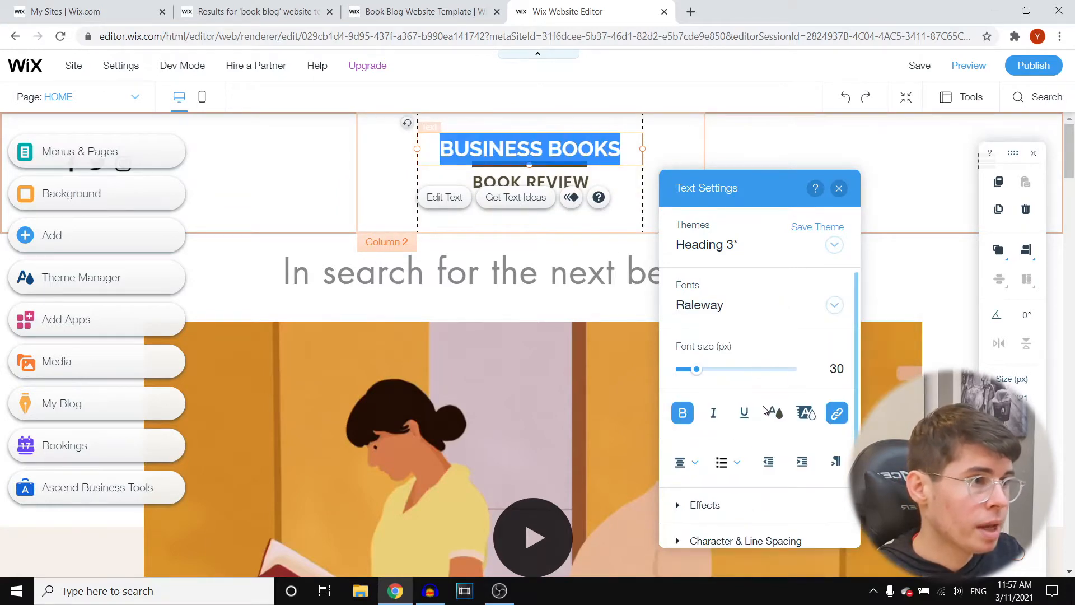
pyautogui.click(727, 305)
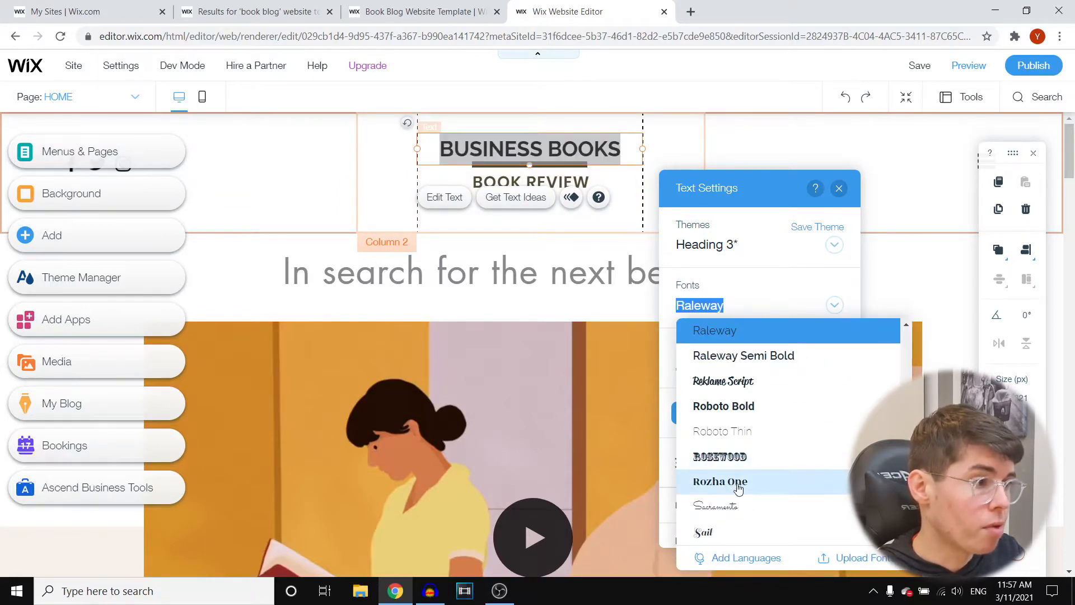
pyautogui.scroll(-5, 773, 409)
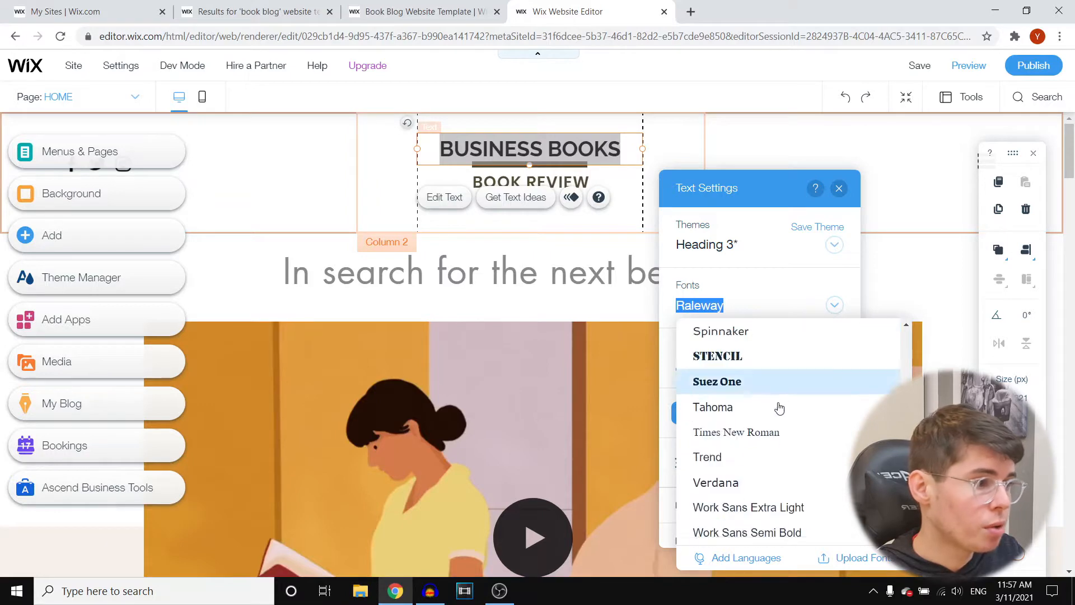
pyautogui.click(773, 466)
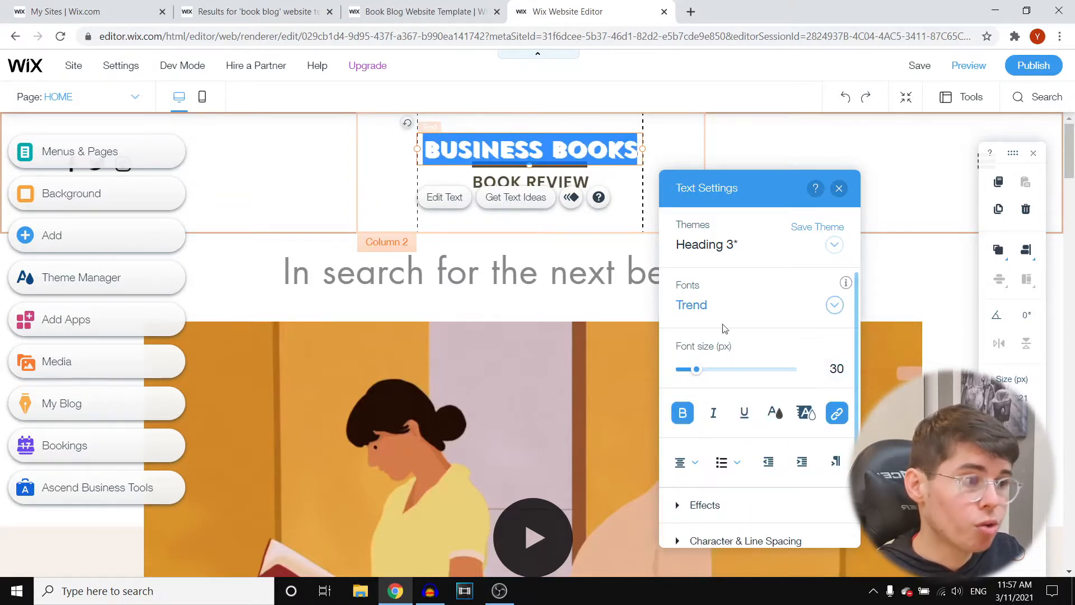
# Step: Try other font sizes, including 25 px, on the BUSINESS BOOKS title and undo the size changes
pyautogui.moveTo(696, 369)
pyautogui.mouseDown()
pyautogui.moveTo(732, 368)
pyautogui.moveTo(694, 366)
pyautogui.mouseUp()
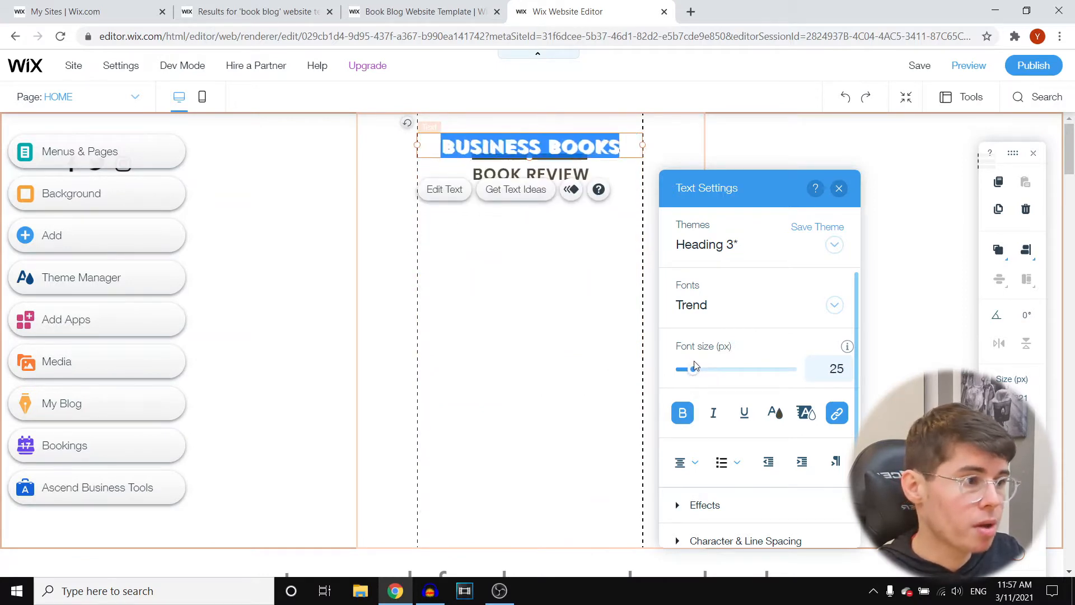
pyautogui.click(905, 170)
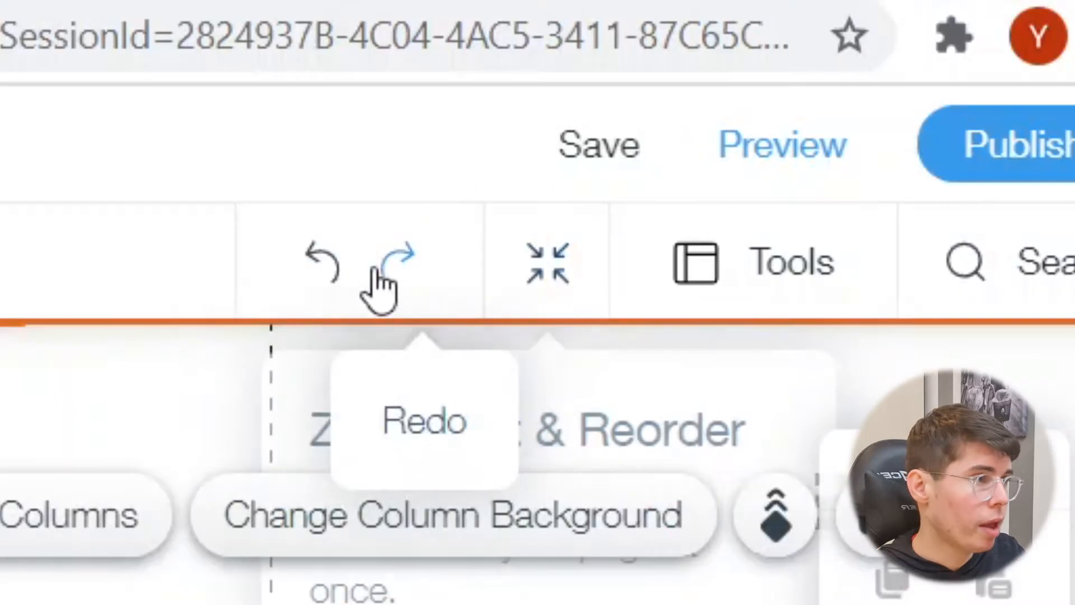
pyautogui.click(330, 262)
pyautogui.click(317, 280)
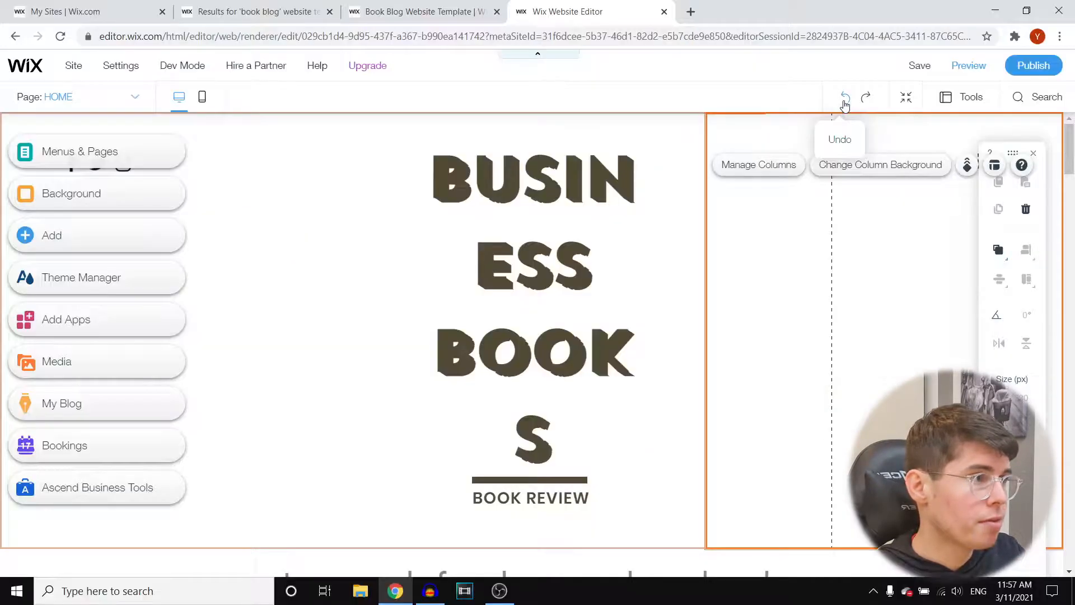
pyautogui.click(317, 279)
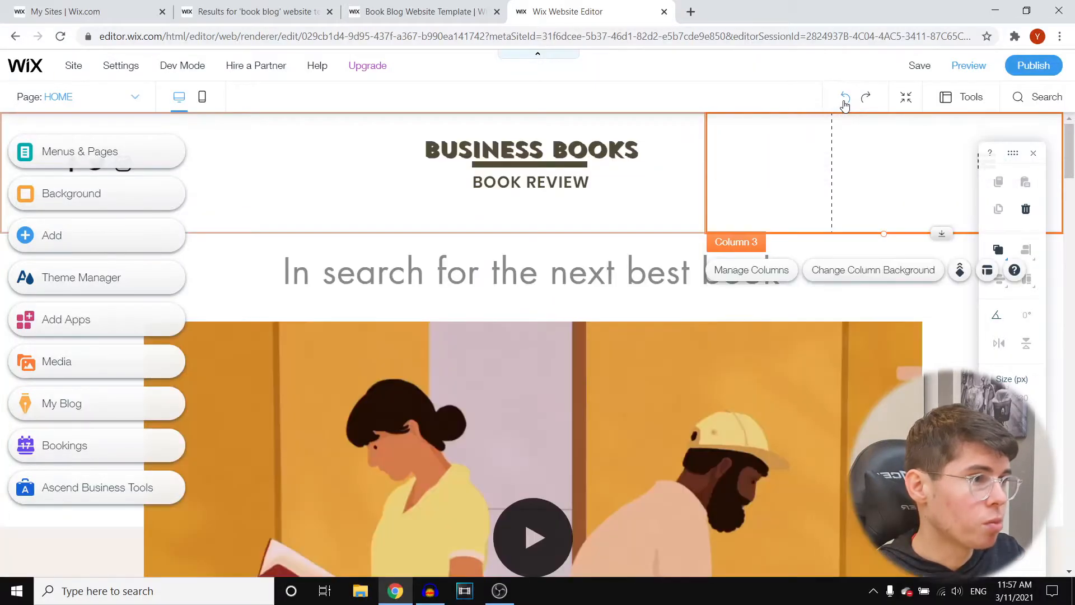
# Step: Undo the font changes on the header title, keeping the text BUSINESS BOOKS in its original font
pyautogui.click(846, 100)
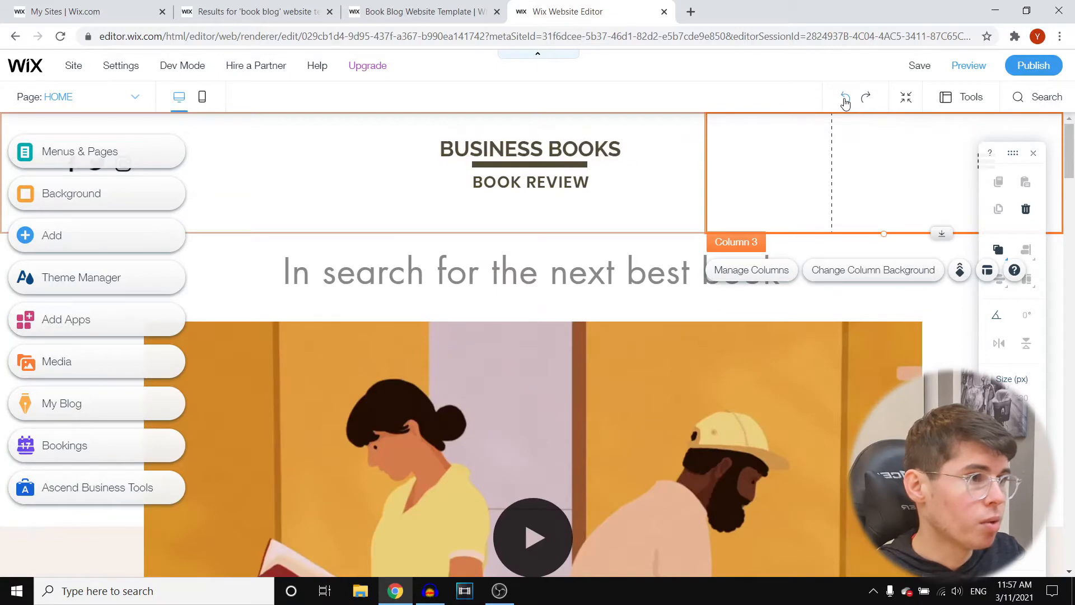
pyautogui.click(846, 100)
pyautogui.click(846, 100)
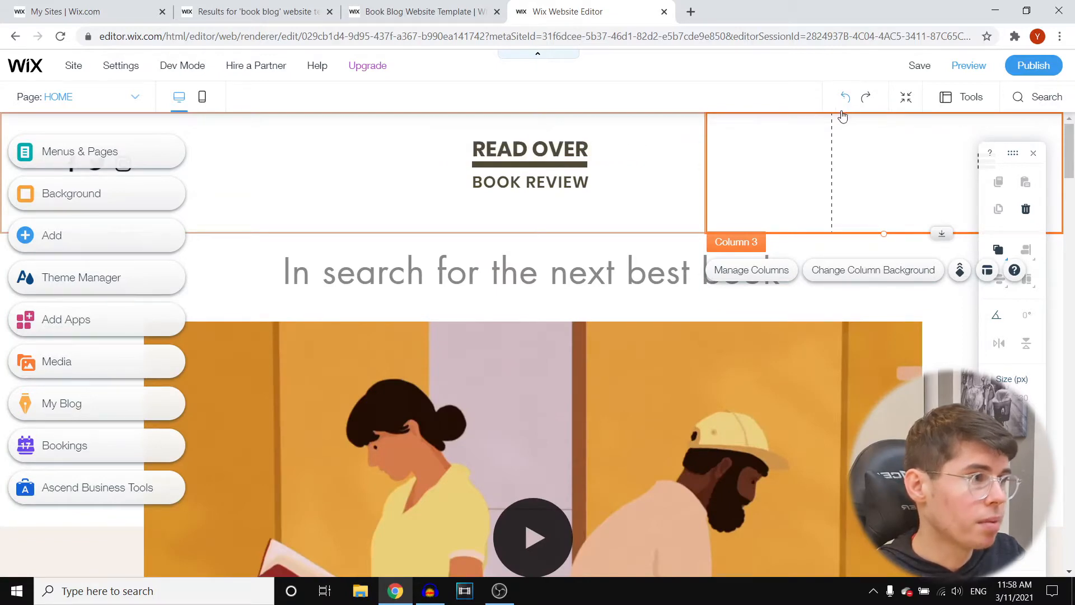
pyautogui.click(866, 99)
pyautogui.click(530, 148)
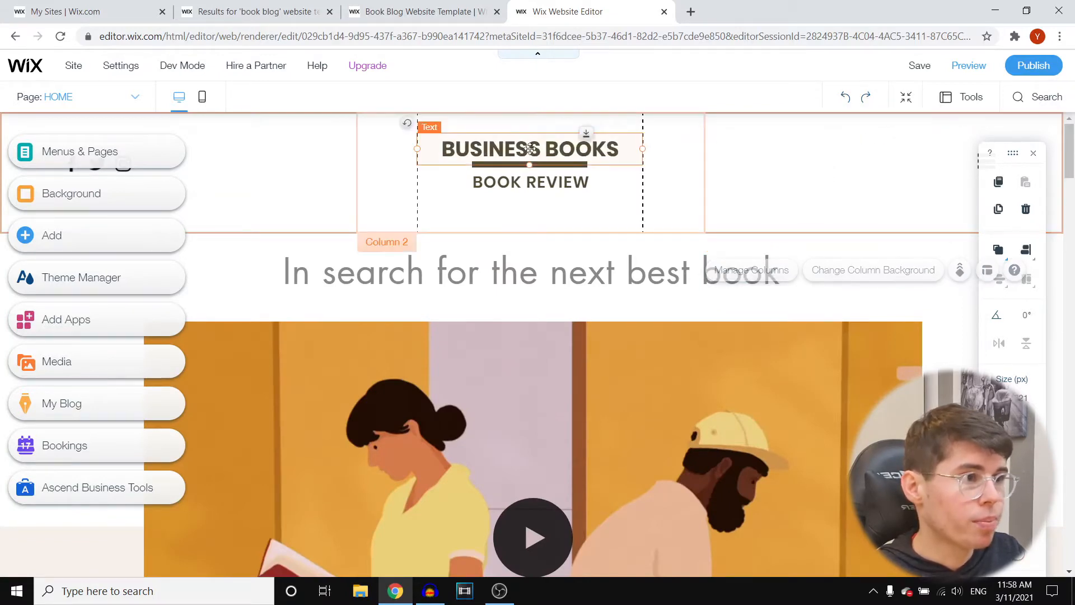
# Step: Change the BOOK REVIEW subtitle under the header title to "BEST BOOK REVIEWS" and finish editing it
pyautogui.click(502, 183)
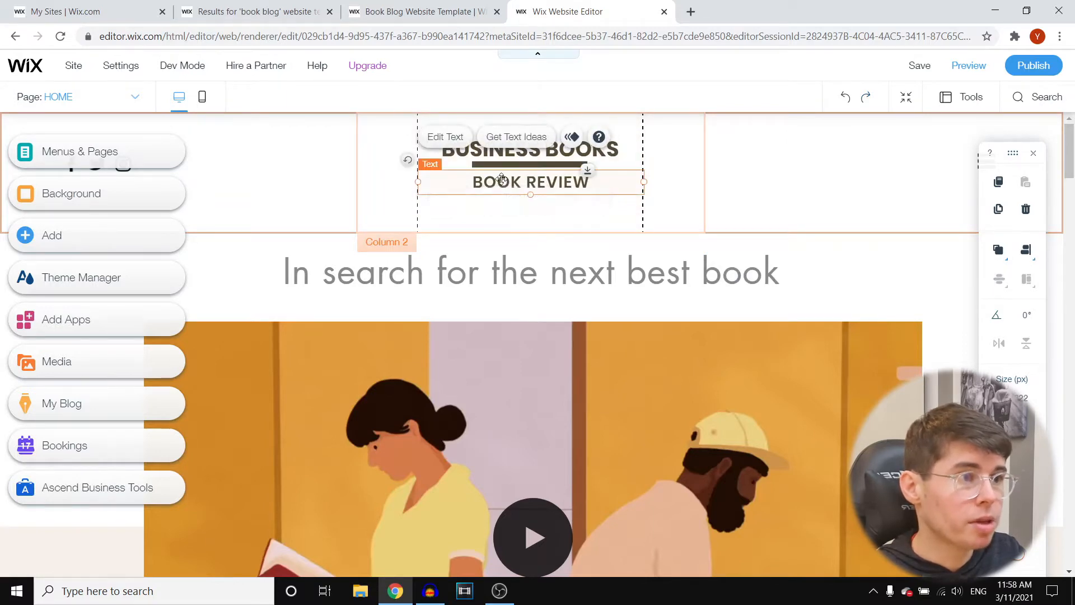
pyautogui.click(454, 144)
pyautogui.click(531, 179)
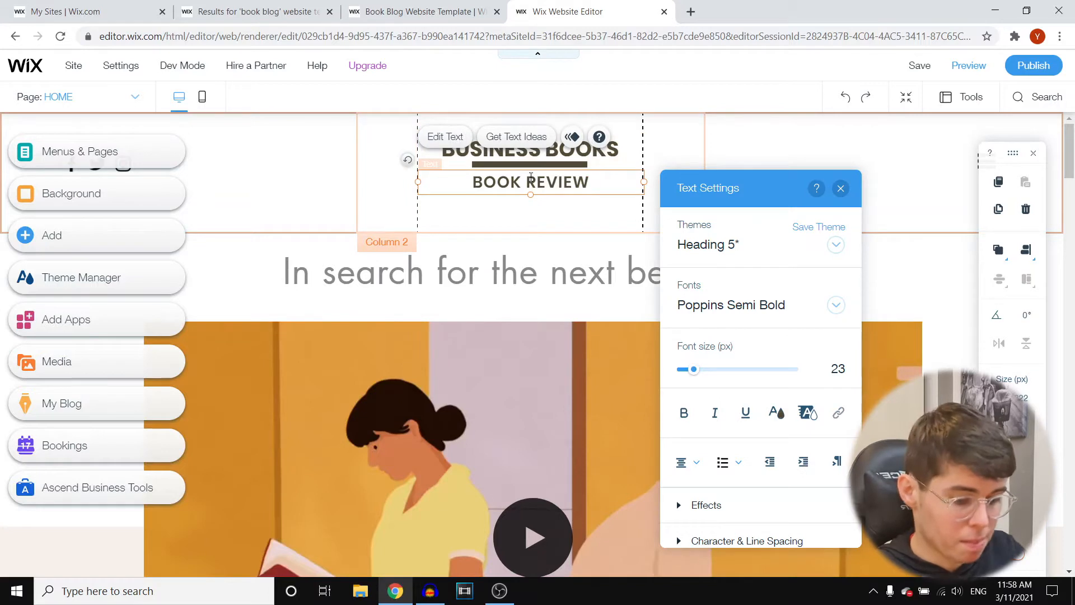
pyautogui.write('BEST ')
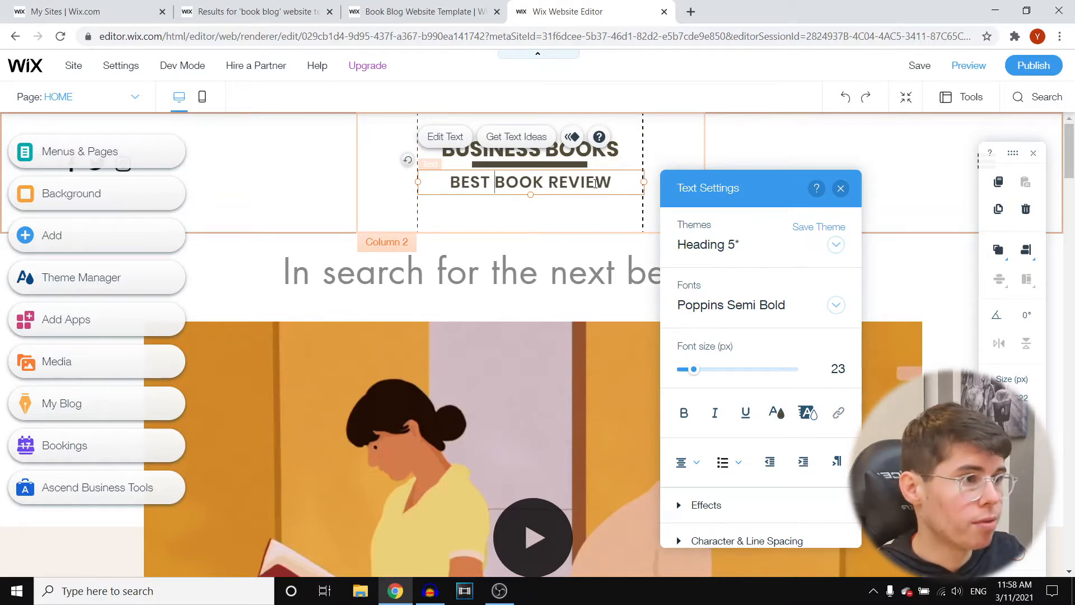
pyautogui.write('S')
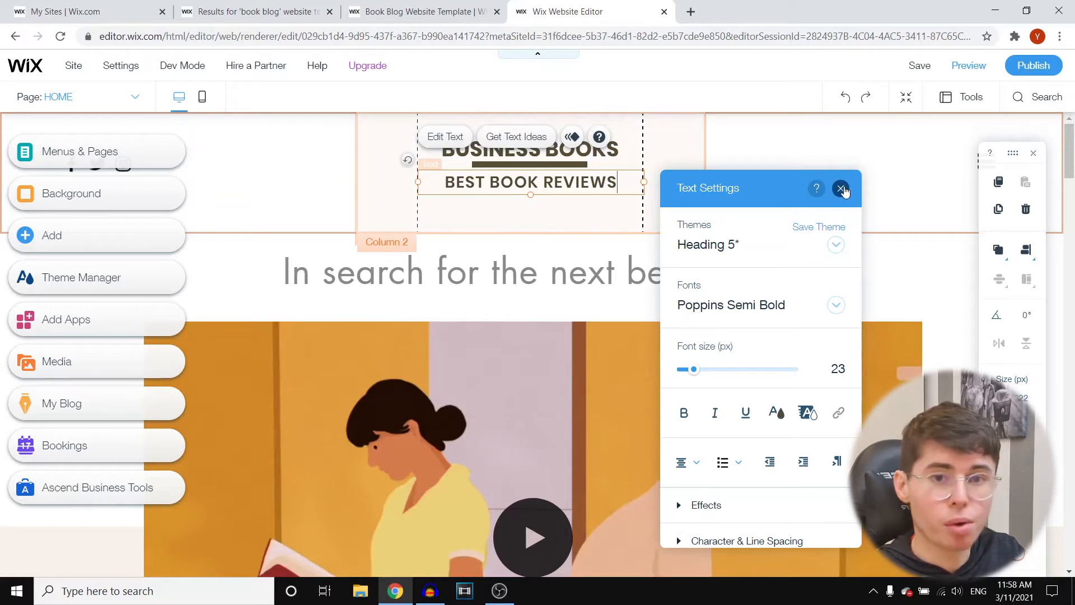
pyautogui.click(841, 190)
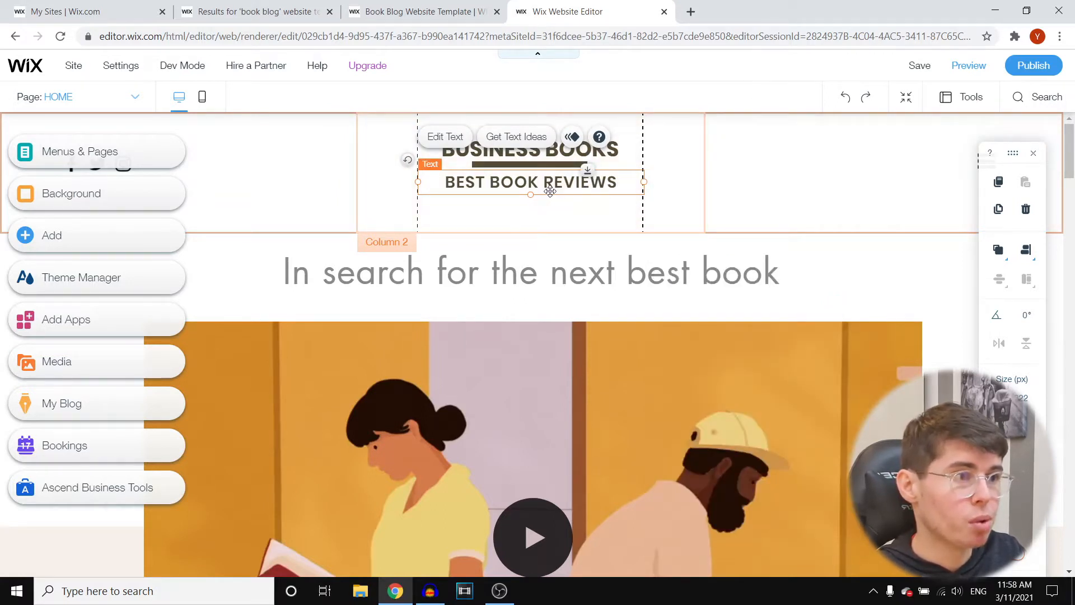
# Step: Set the background of header Column 1 to the medium blue site color
pyautogui.click(291, 186)
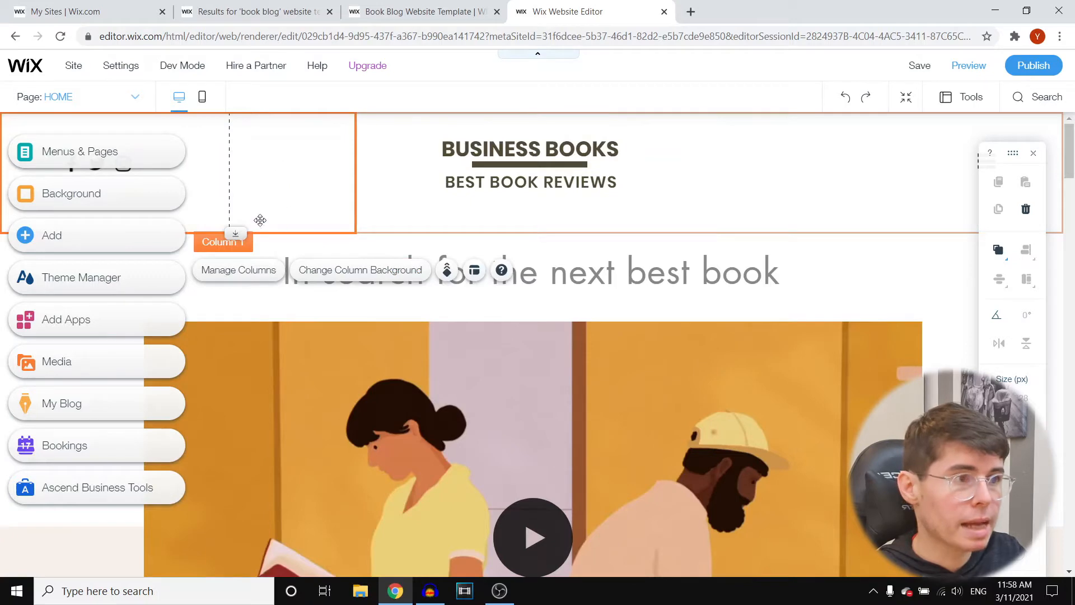
pyautogui.click(375, 273)
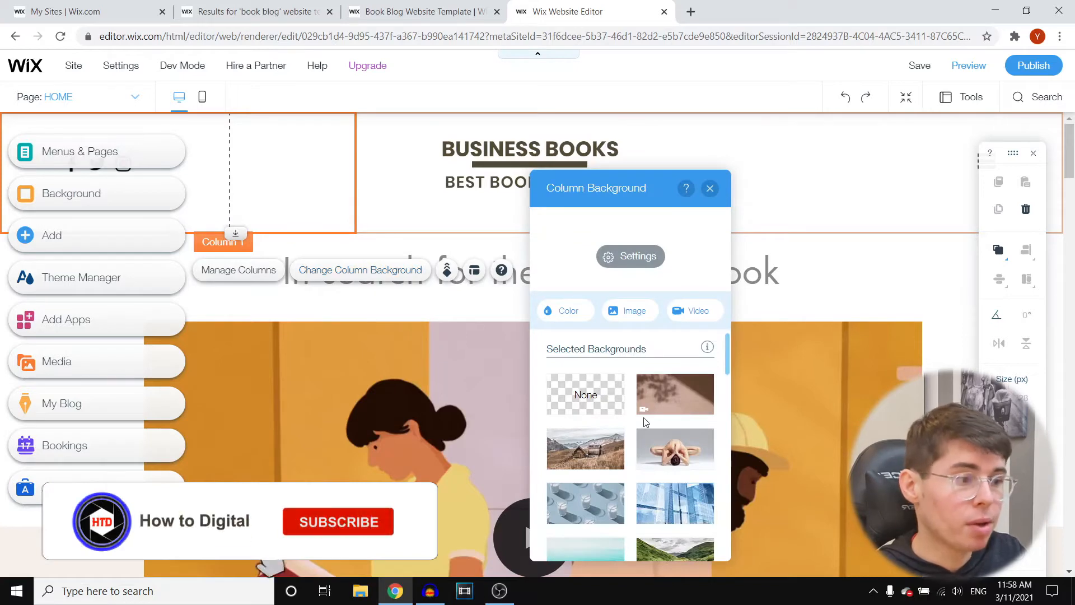
pyautogui.click(576, 314)
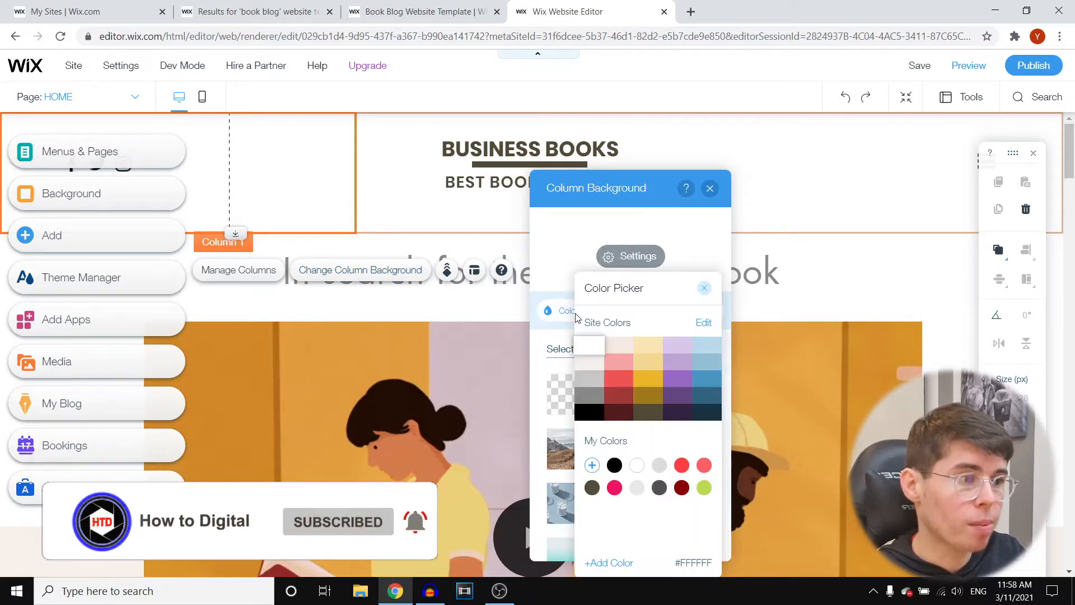
pyautogui.click(704, 385)
# Step: Set the background of header Column 3 to the blue site color #4996BF and finish the background settings
pyautogui.click(783, 172)
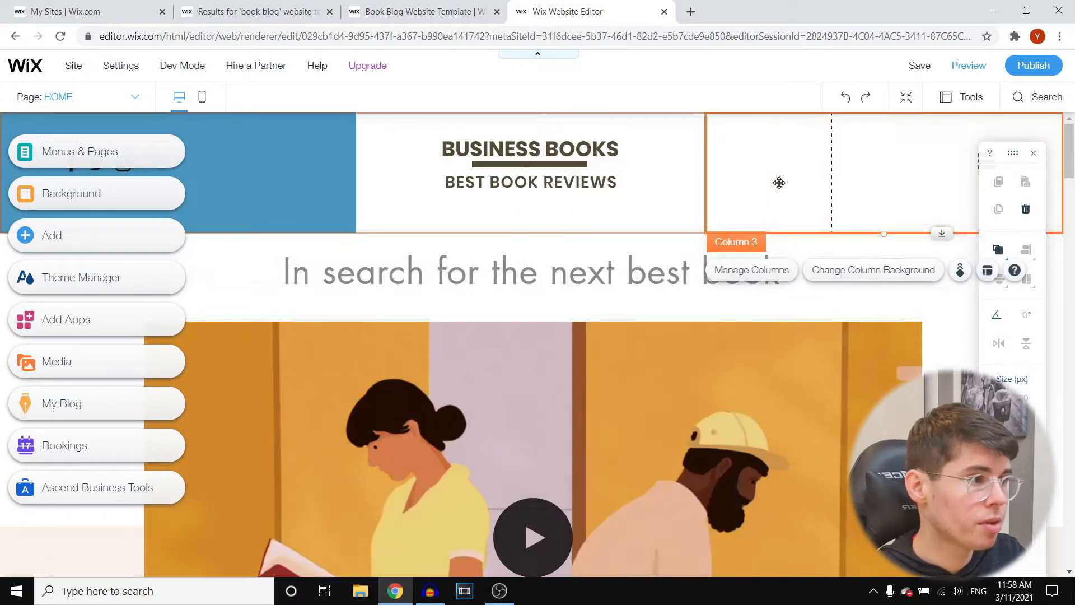
pyautogui.click(846, 270)
pyautogui.click(521, 311)
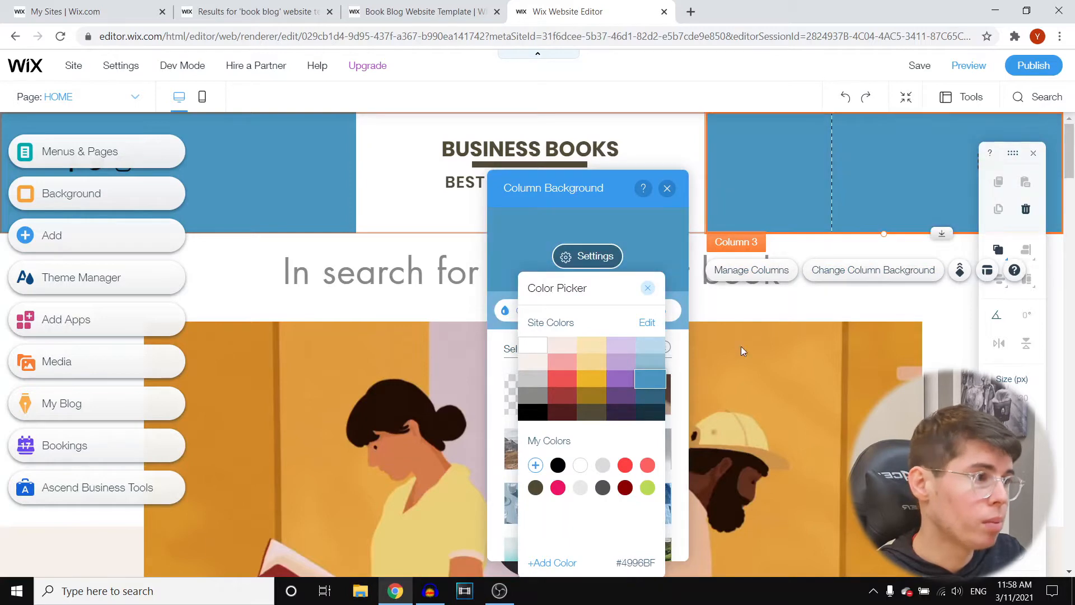
pyautogui.click(825, 305)
pyautogui.click(667, 188)
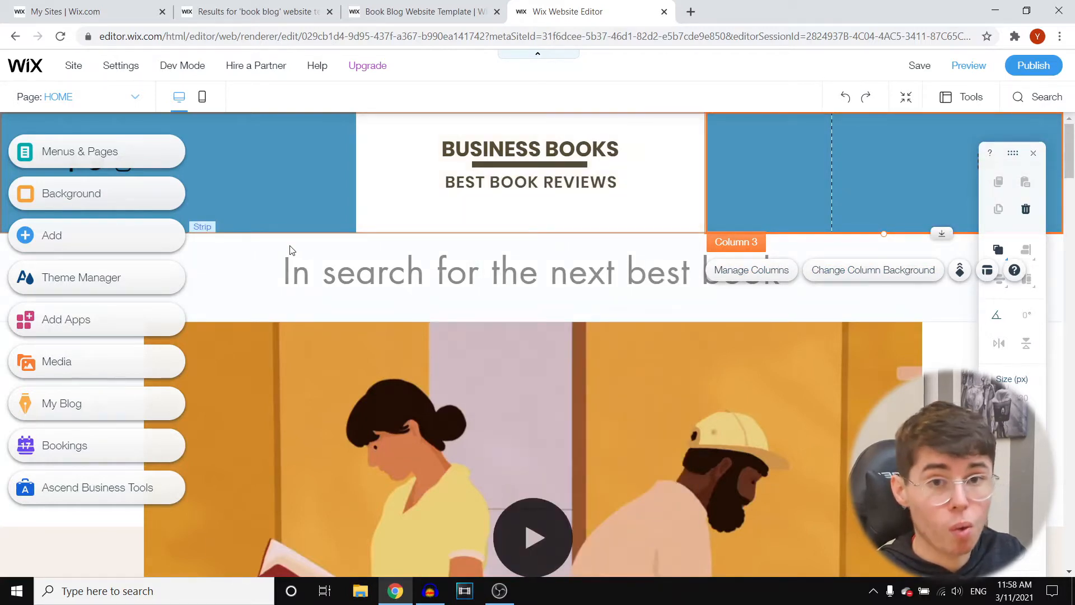
# Step: Start choosing a background image for header Column 1 and search the Unsplash photos for "books"
pyautogui.click(284, 184)
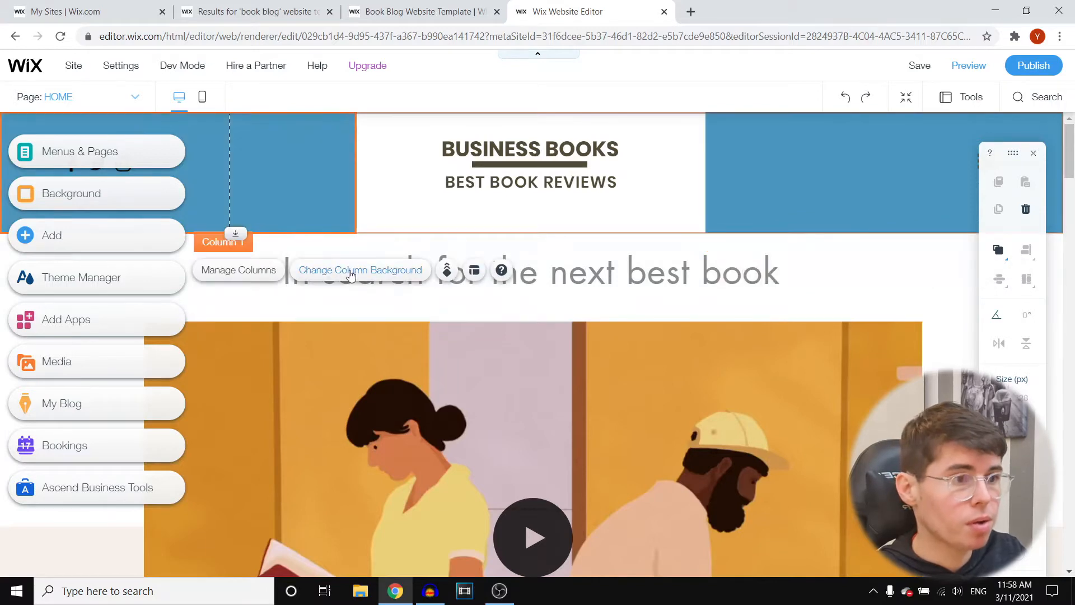
pyautogui.click(395, 273)
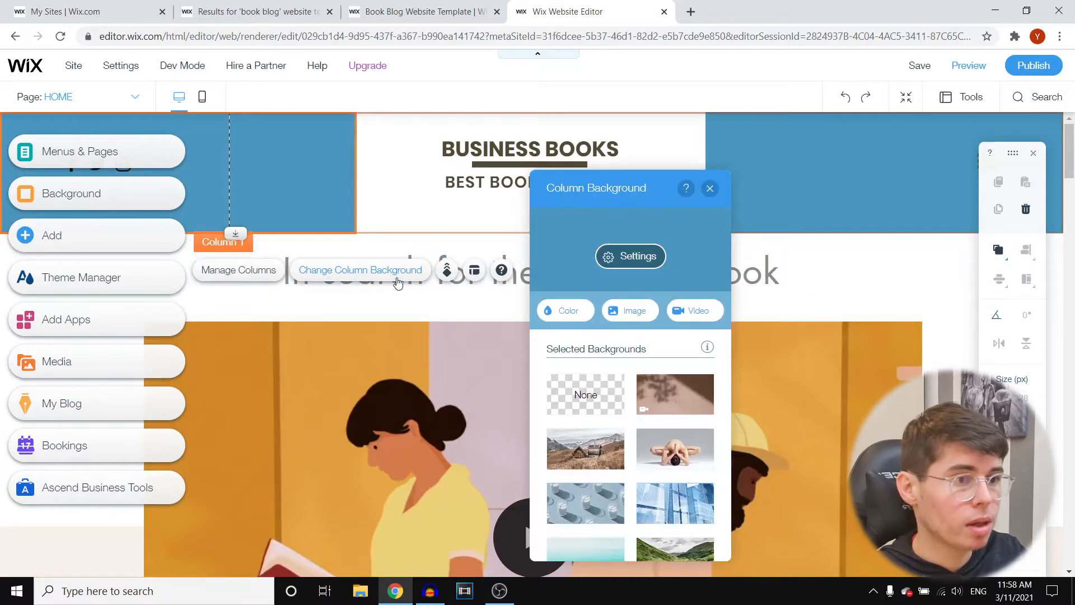
pyautogui.click(635, 312)
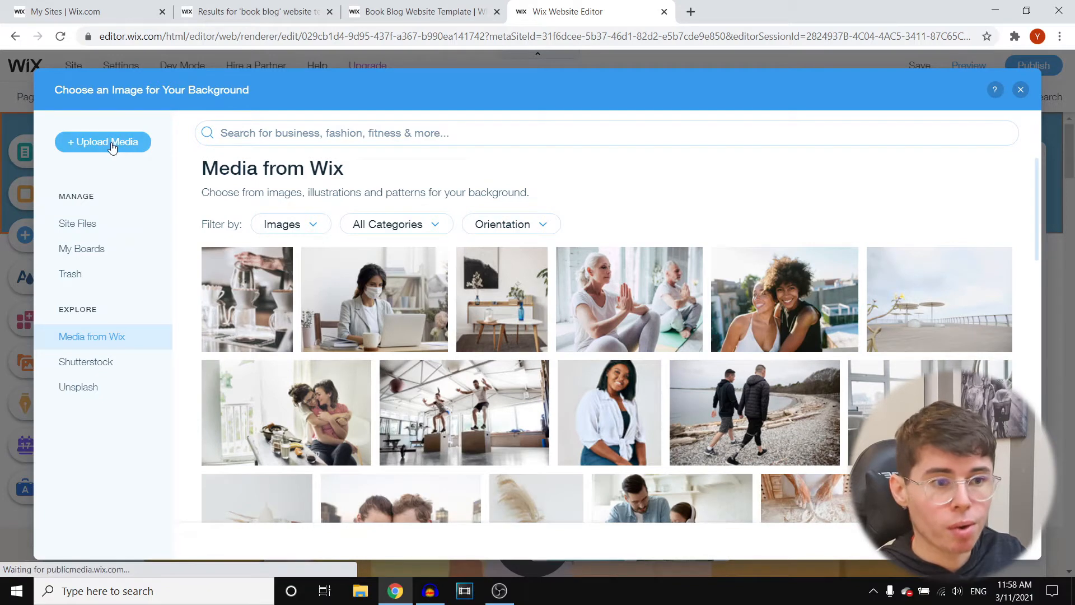
pyautogui.click(106, 386)
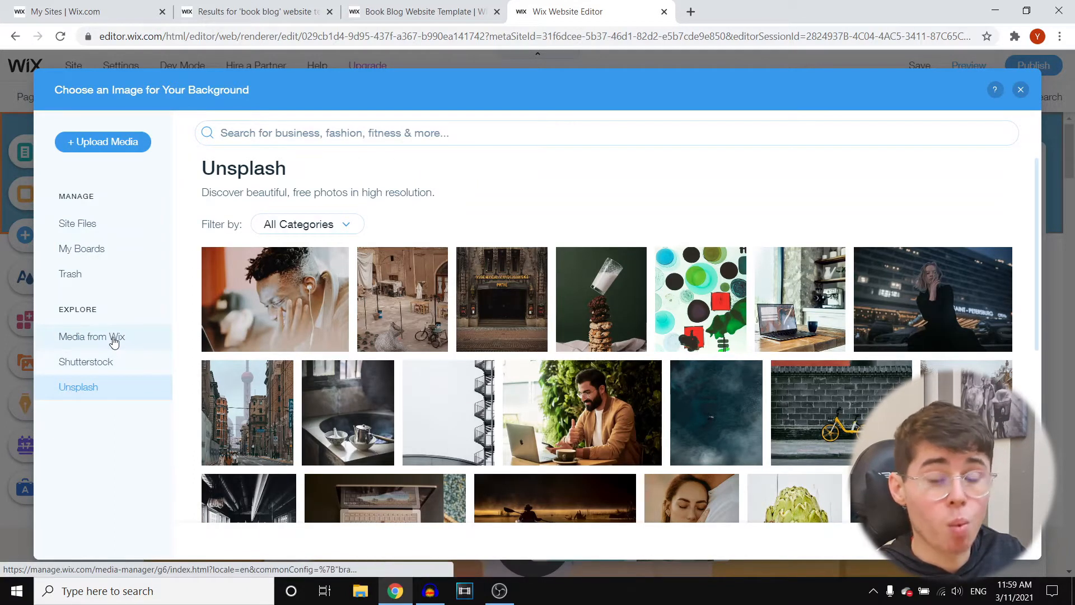
pyautogui.click(369, 128)
pyautogui.write('books')
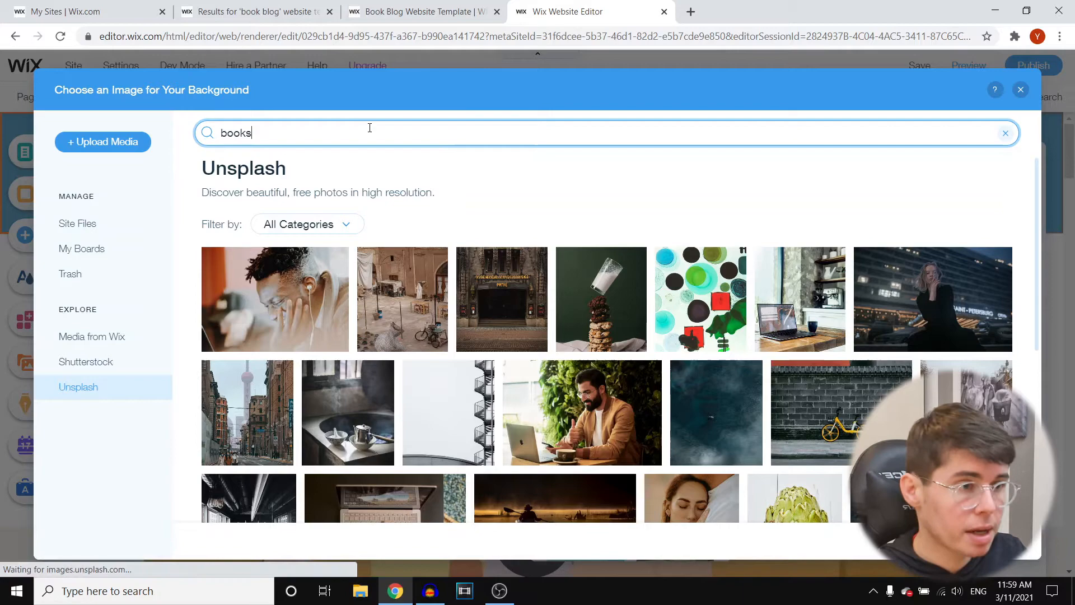
pyautogui.press('Return')
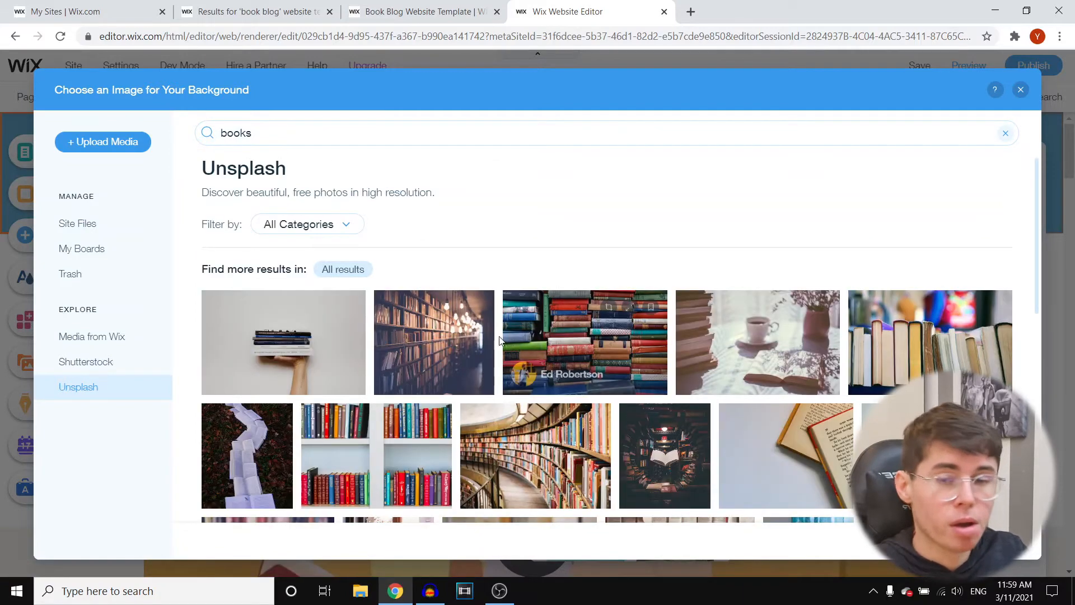
# Step: Browse the book photos and apply the white shelves with colorful books as the background of Column 1
pyautogui.scroll(-6, 517, 331)
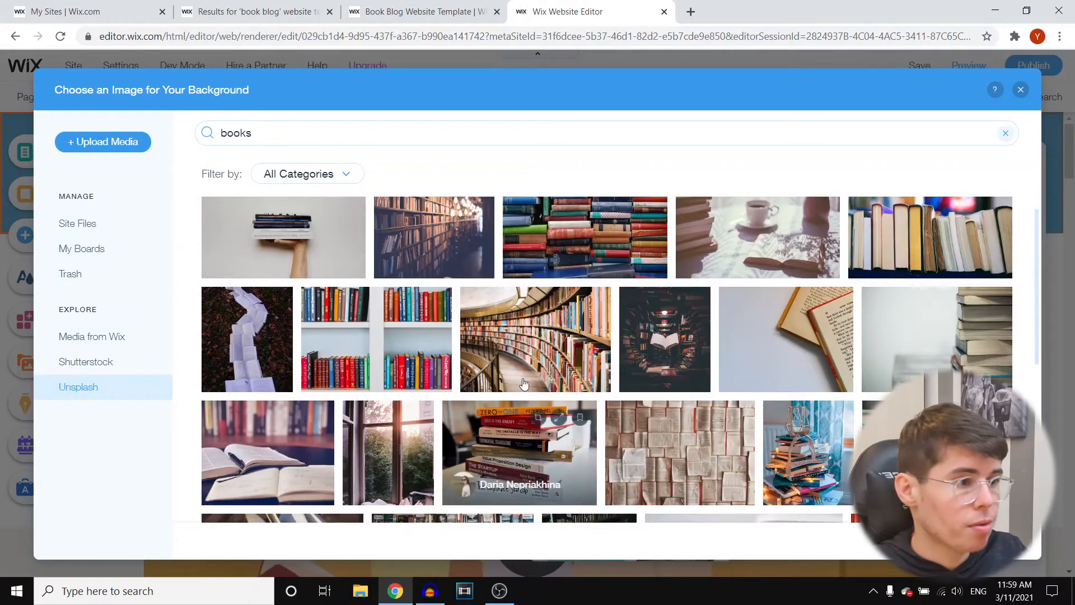
pyautogui.scroll(3, 579, 357)
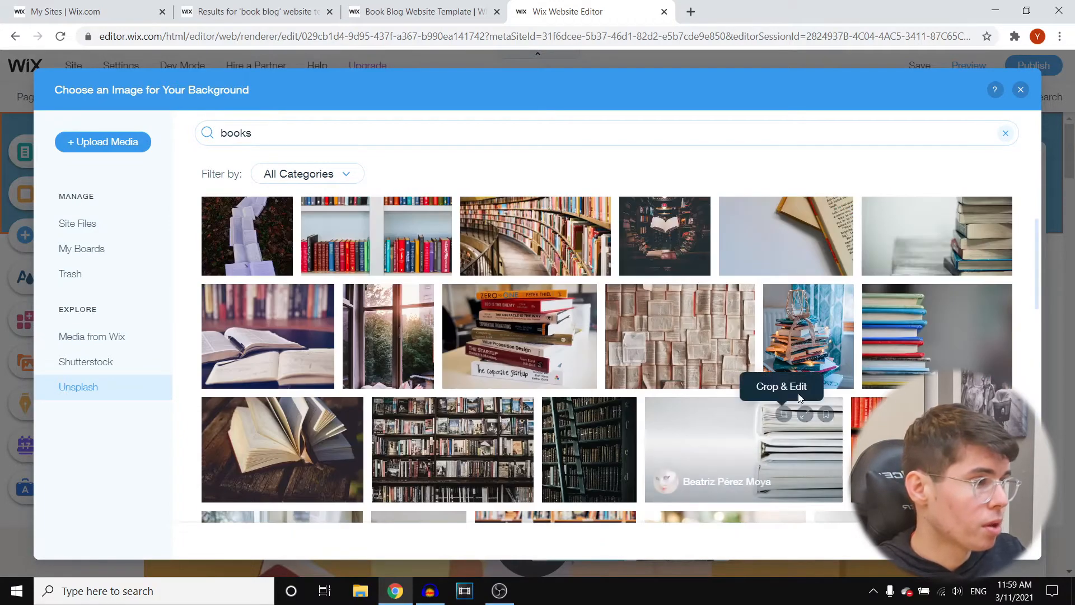
pyautogui.scroll(4, 560, 347)
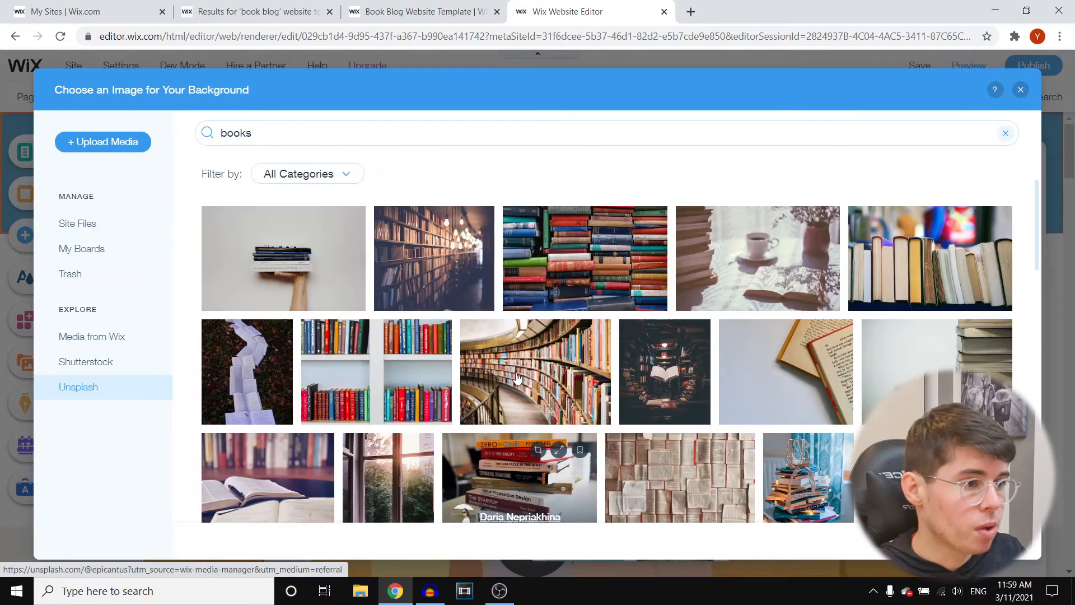
pyautogui.click(446, 444)
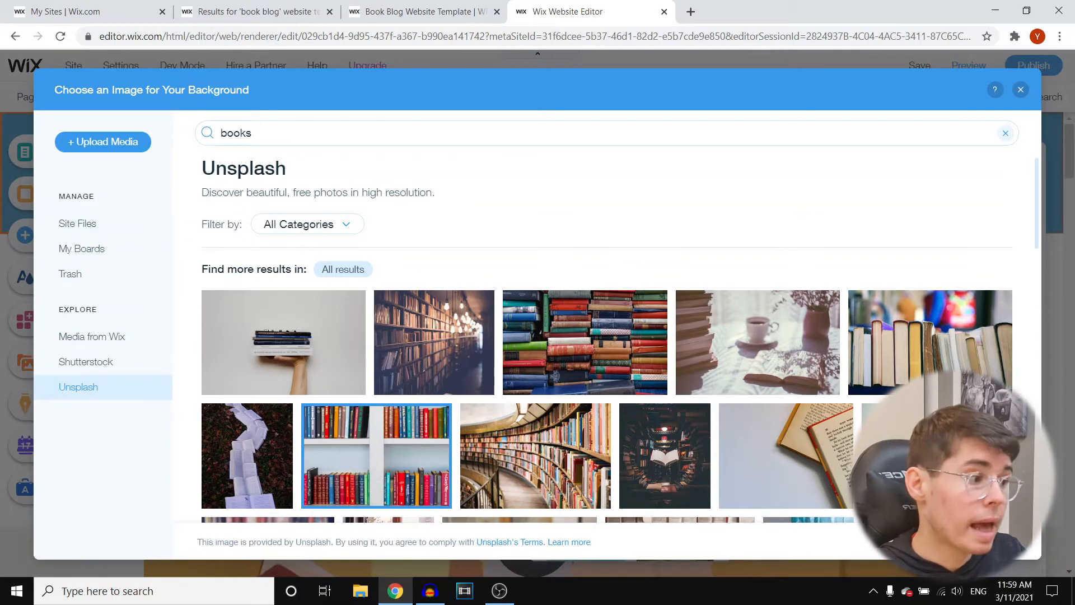
pyautogui.click(977, 542)
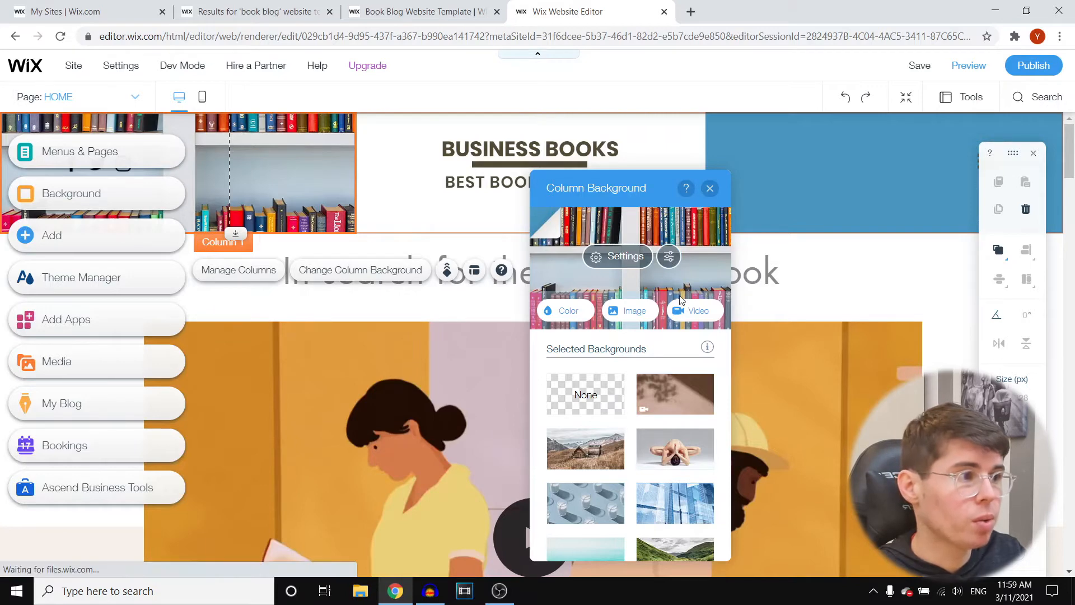
# Step: Crop the Column 1 background photo to its lower-left shelf of books, about 1630 × 850 px, and save it
pyautogui.click(669, 260)
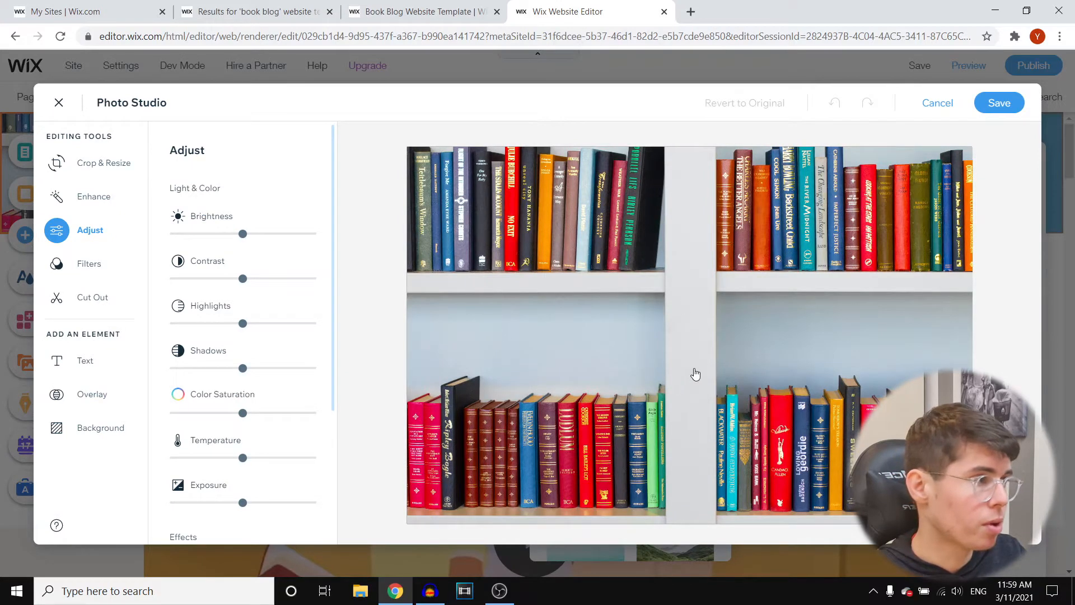
pyautogui.click(96, 163)
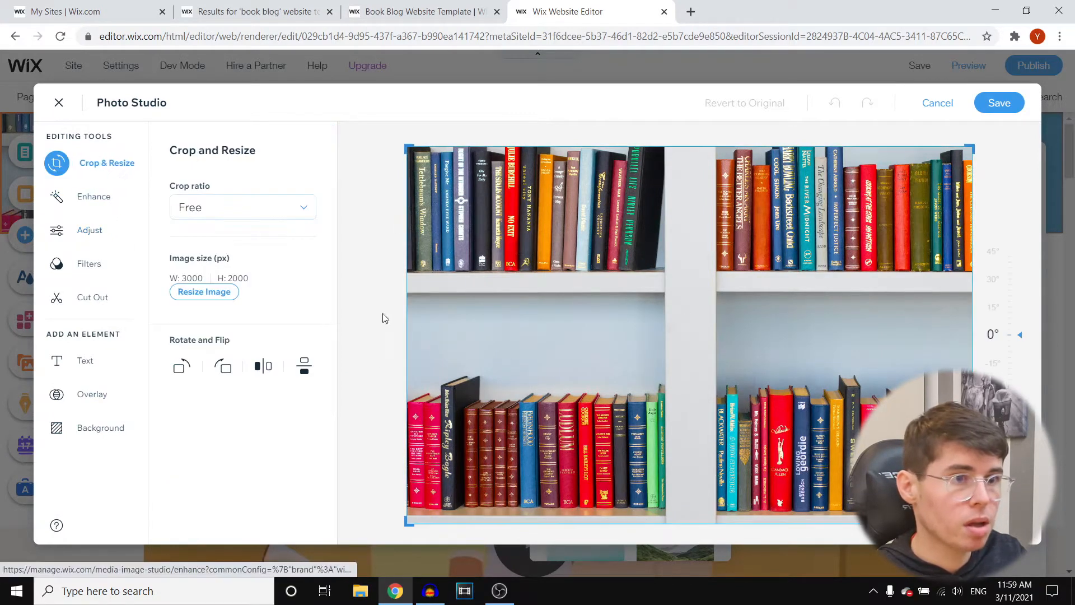
pyautogui.moveTo(981, 145); pyautogui.dragTo(717, 362)
pyautogui.moveTo(656, 399); pyautogui.dragTo(711, 385)
pyautogui.click(997, 104)
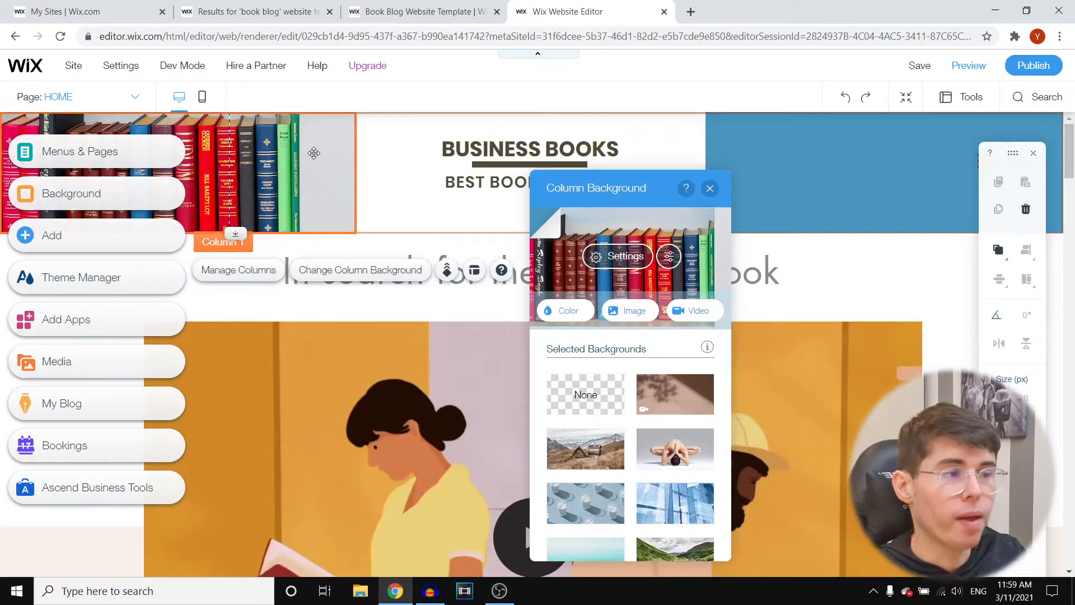
# Step: Start choosing a background image for header Column 3 and search Unsplash for "books"
pyautogui.click(784, 153)
pyautogui.click(896, 271)
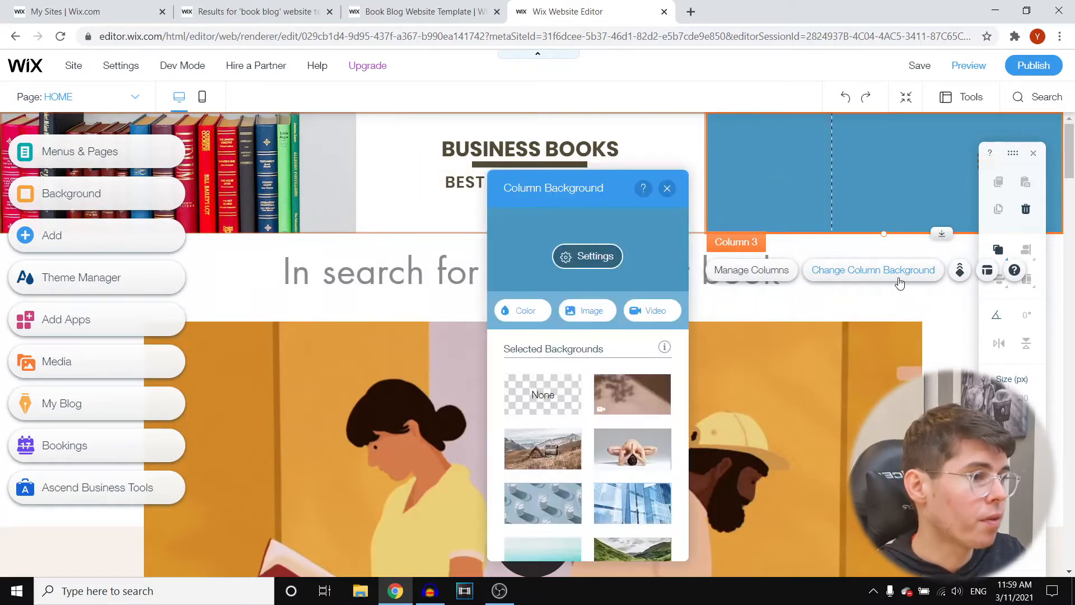
pyautogui.click(600, 317)
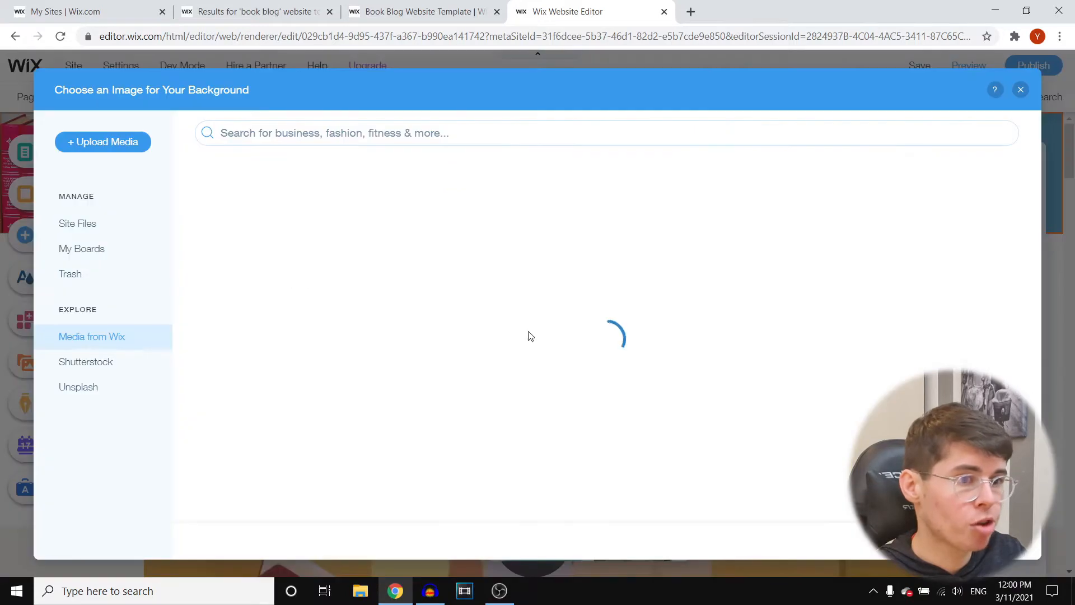
pyautogui.click(100, 388)
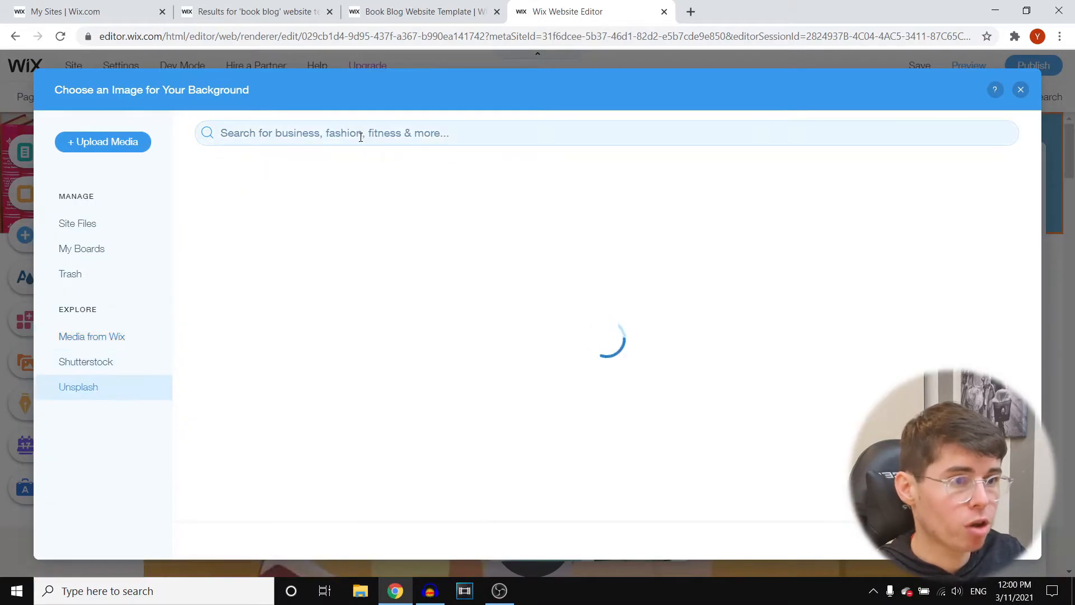
pyautogui.click(361, 135)
pyautogui.write('books')
pyautogui.press('Return')
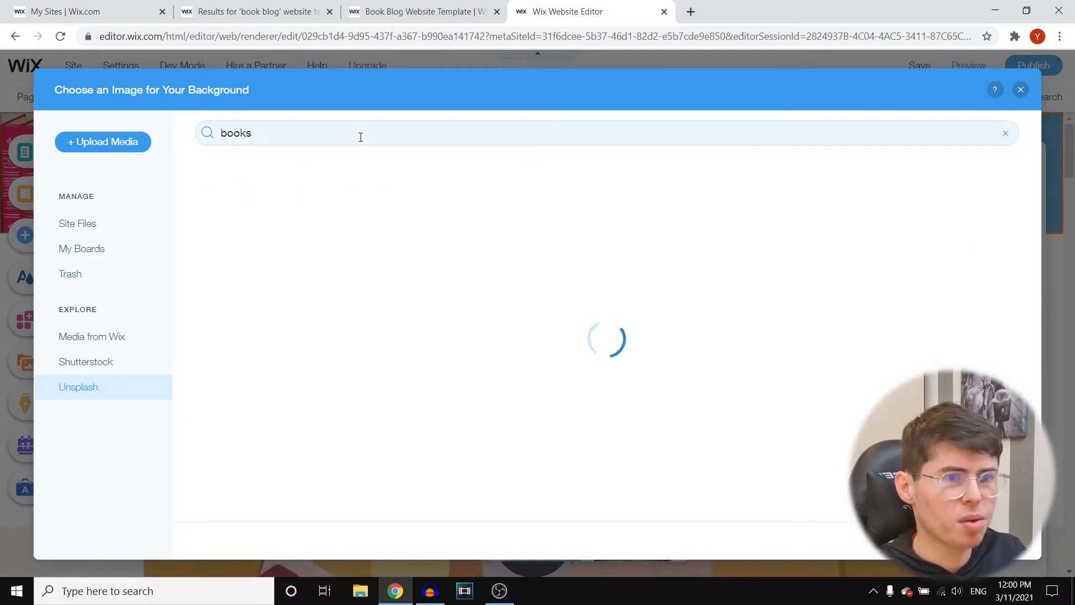
# Step: Select the previously cropped bookshelf photo from the site files and open it for cropping and editing
pyautogui.click(85, 225)
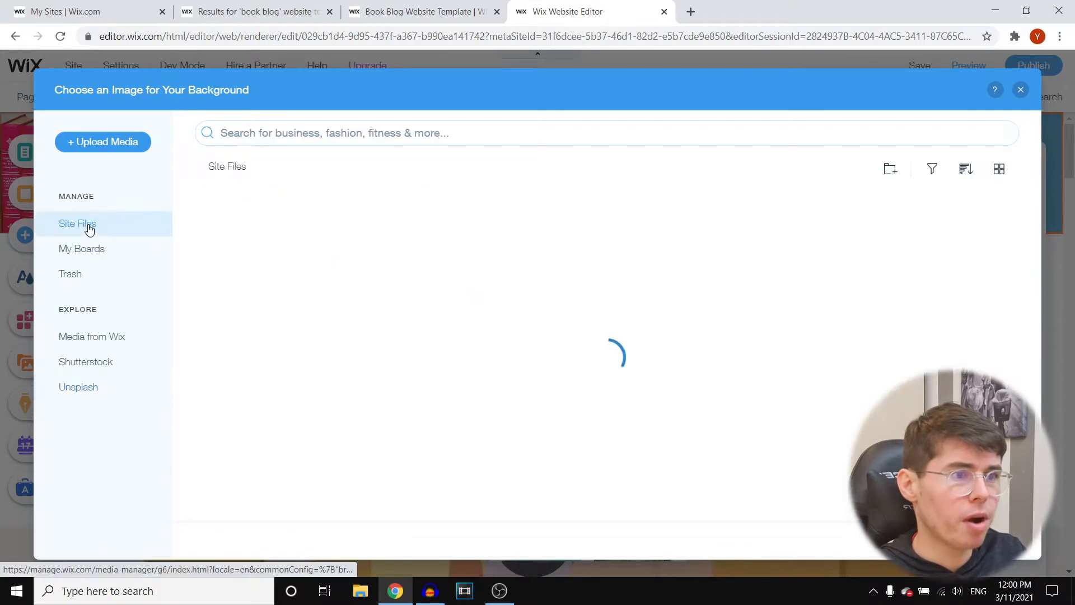
pyautogui.click(300, 302)
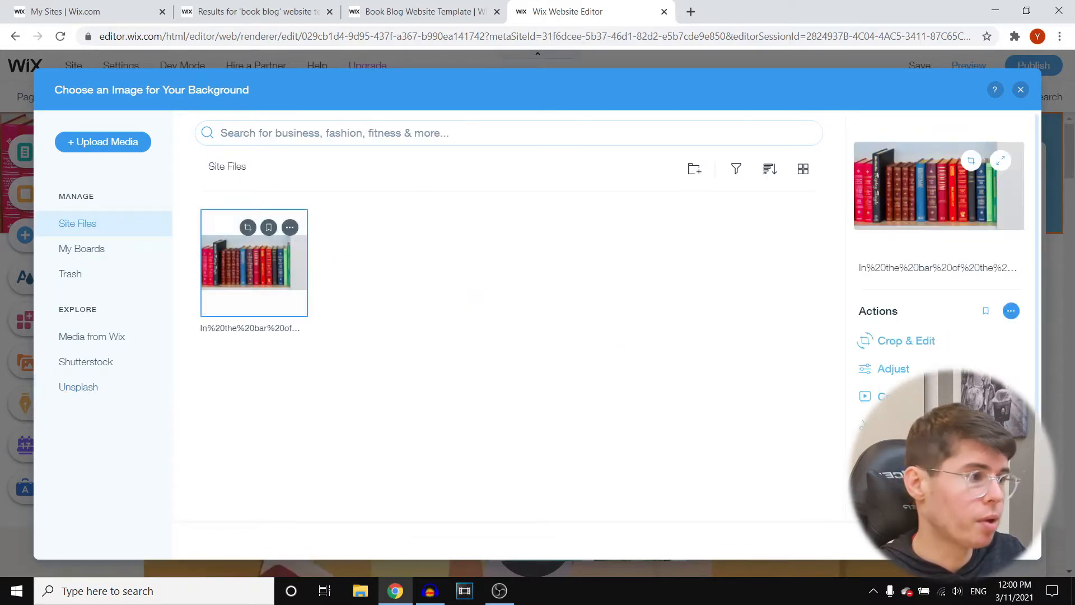
pyautogui.click(916, 338)
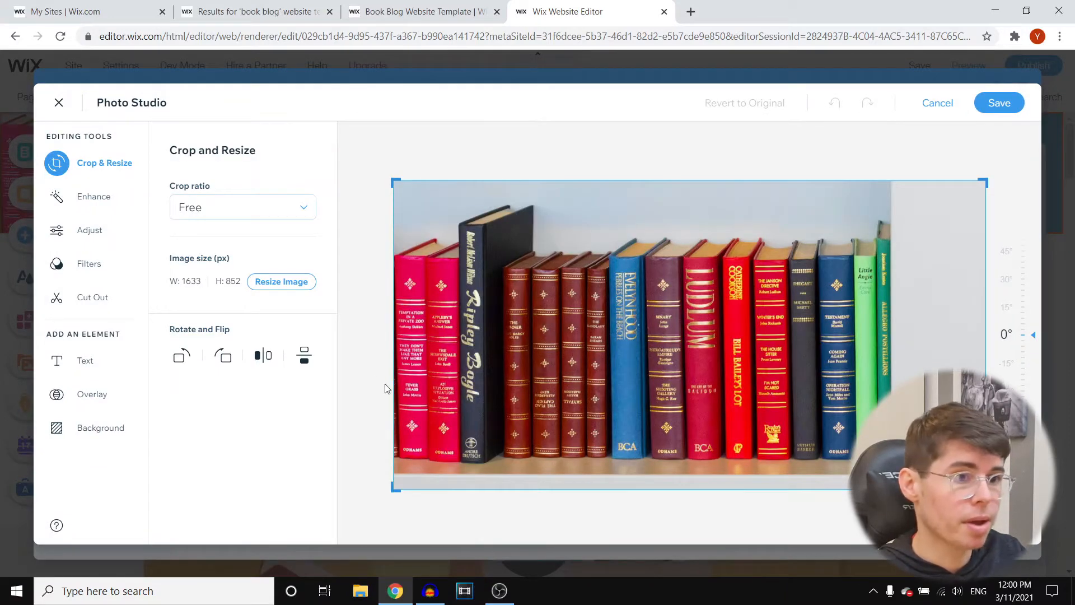
# Step: Try rotating the bookshelf photo clockwise in quarter turns
pyautogui.click(227, 360)
pyautogui.click(228, 360)
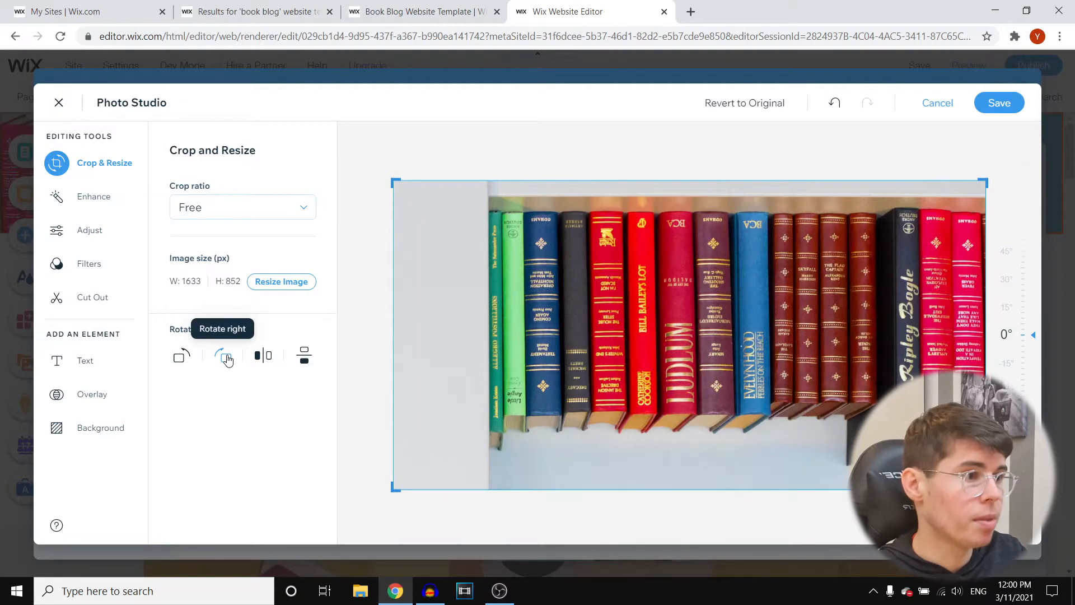
pyautogui.click(227, 359)
pyautogui.click(227, 360)
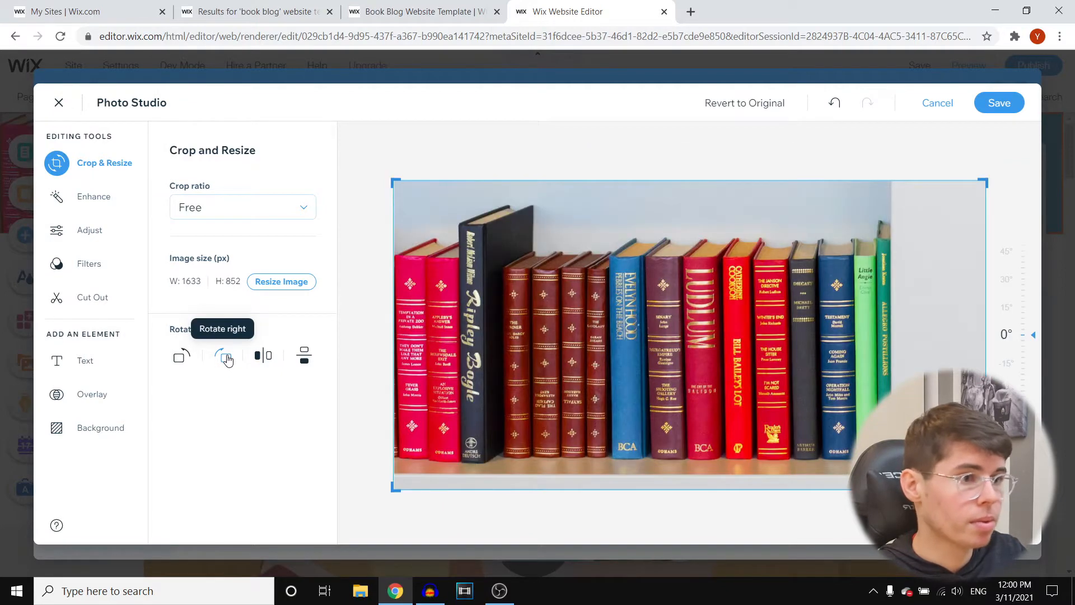
# Step: Flip the bookshelf photo horizontally, save it, and apply the mirrored version as the background of header Column 3
pyautogui.click(272, 360)
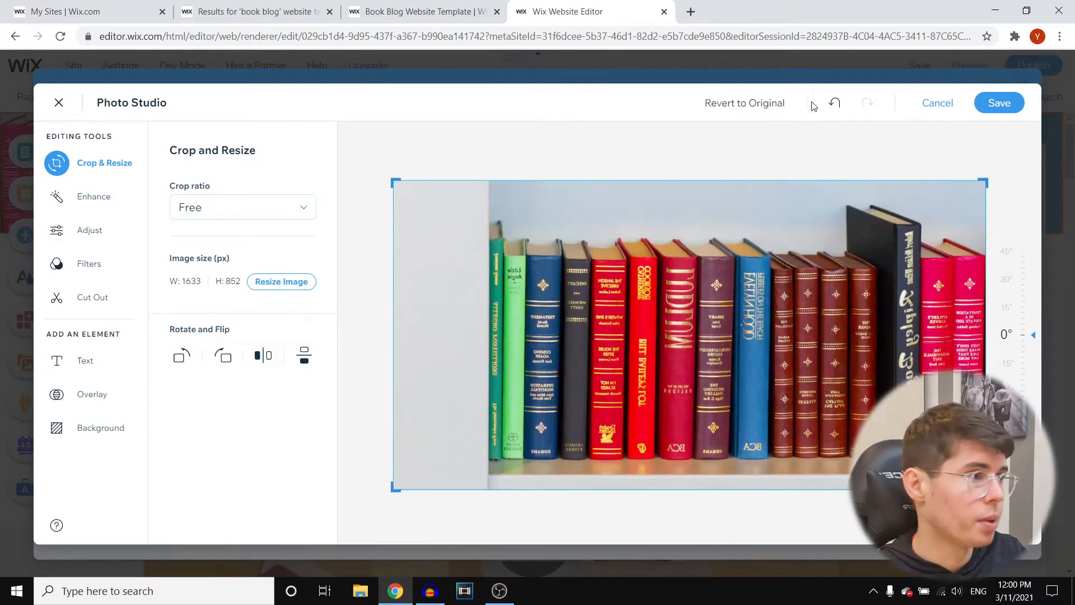
pyautogui.click(1000, 103)
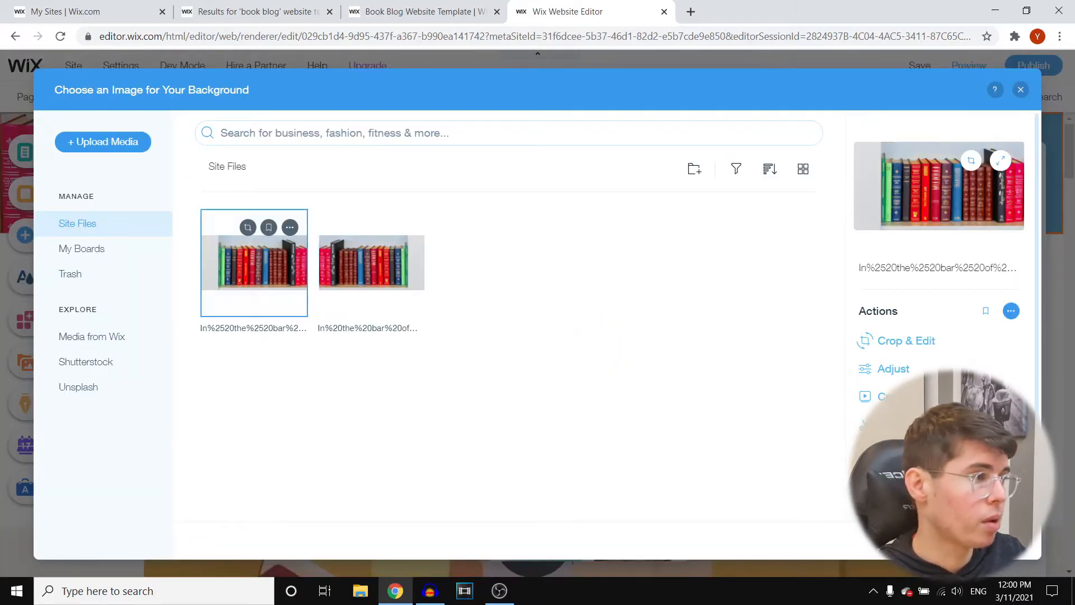
pyautogui.click(973, 541)
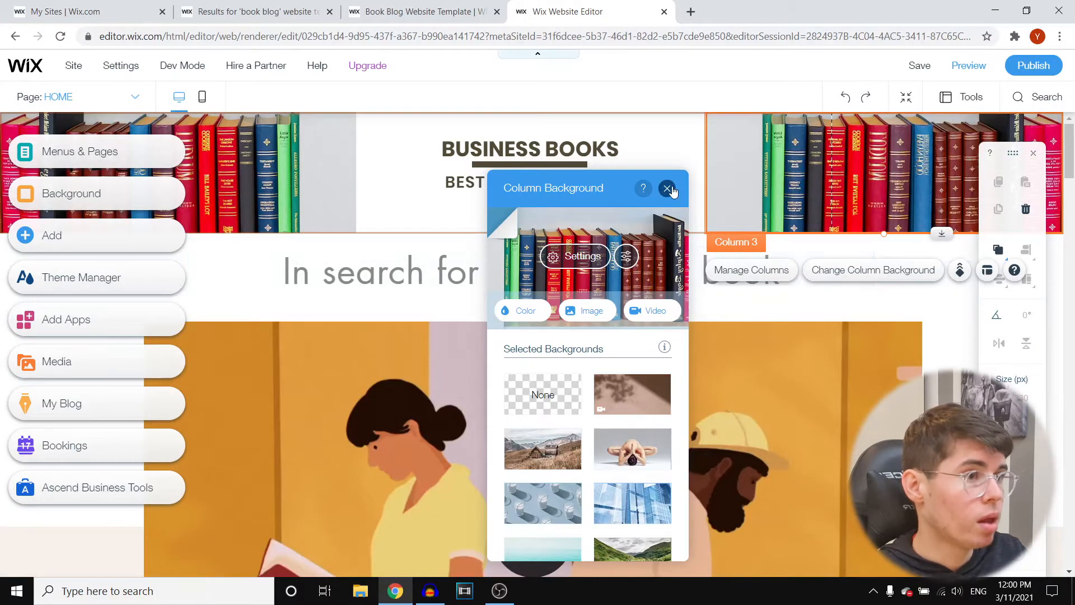
pyautogui.click(667, 189)
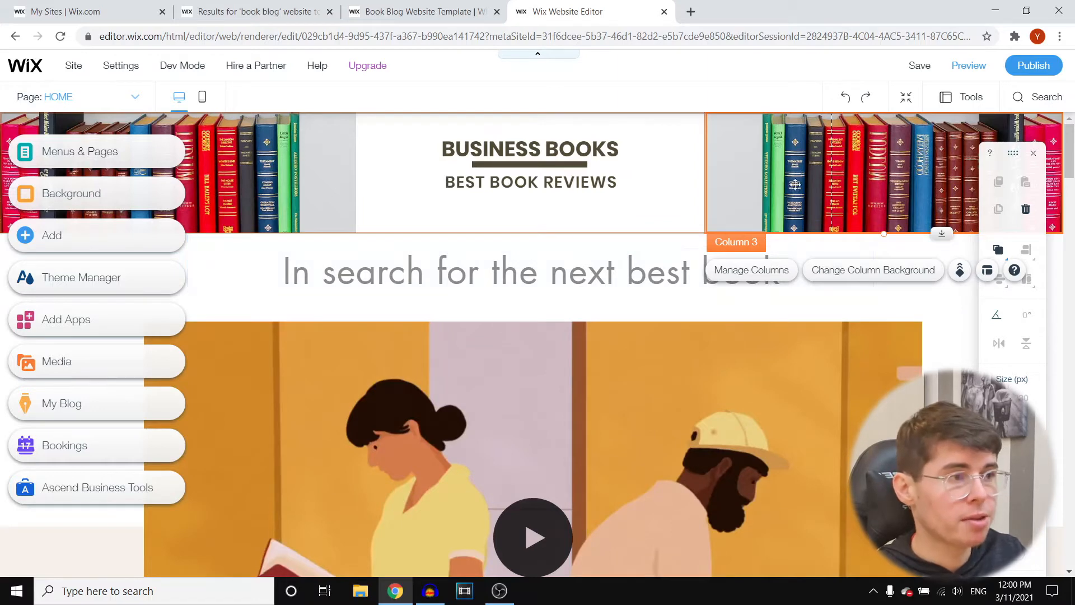
# Step: Delete the subscribers form, the mailbox subtitle, the "So Many Books so Little Time" title and their empty strip above the footer
pyautogui.click(605, 273)
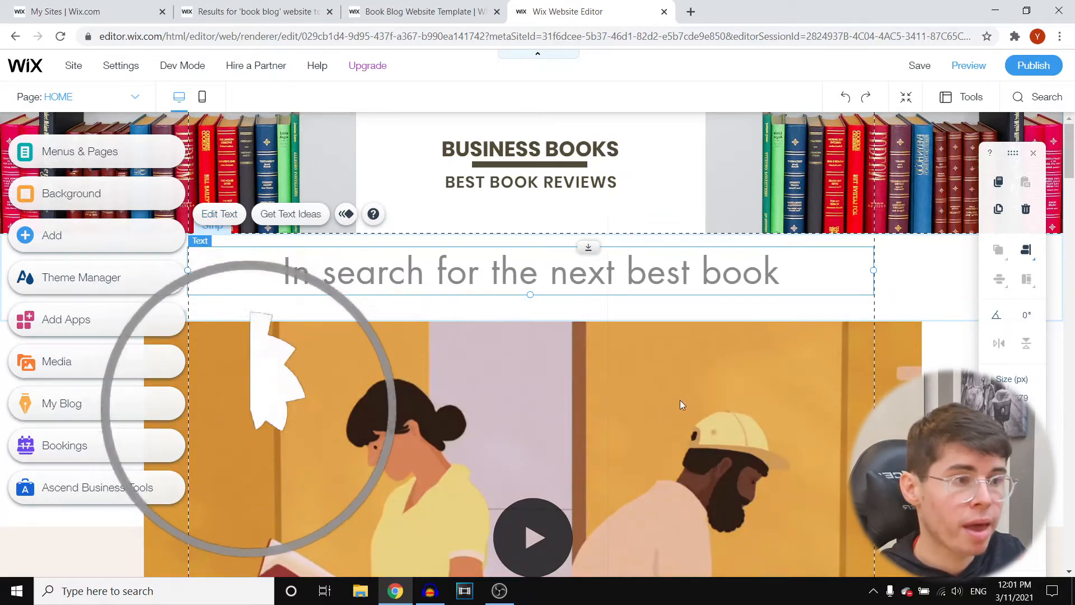
pyautogui.scroll(-10, 680, 400)
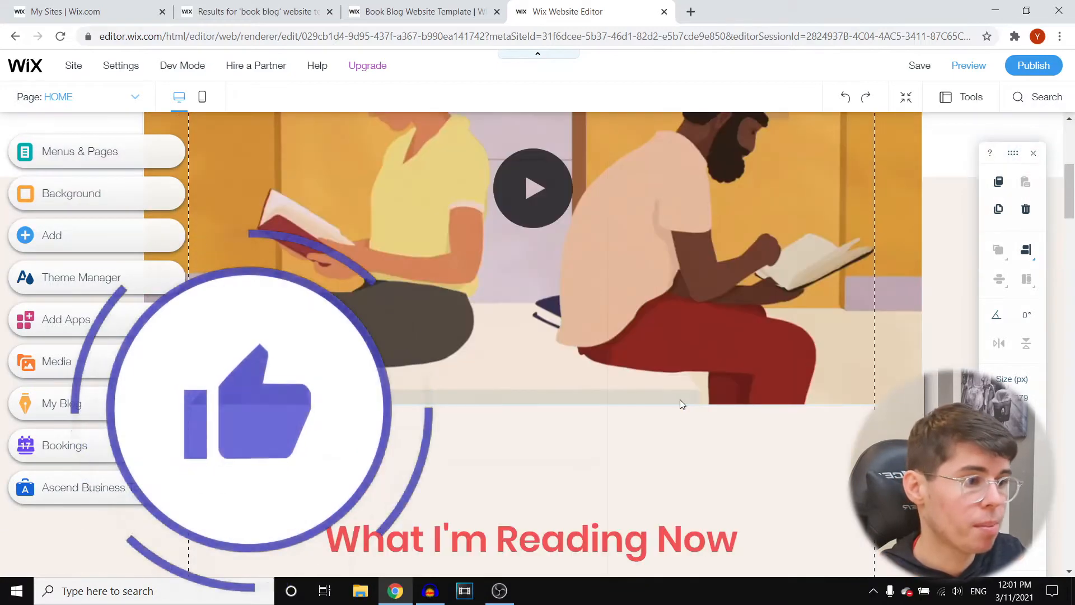
pyautogui.scroll(-15, 681, 403)
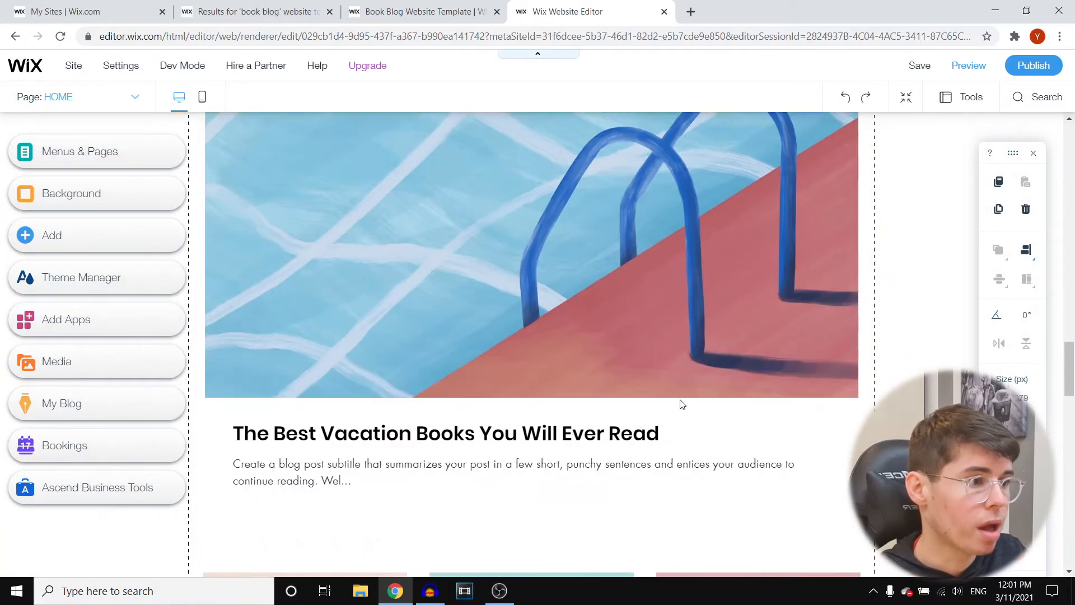
pyautogui.scroll(3, 679, 403)
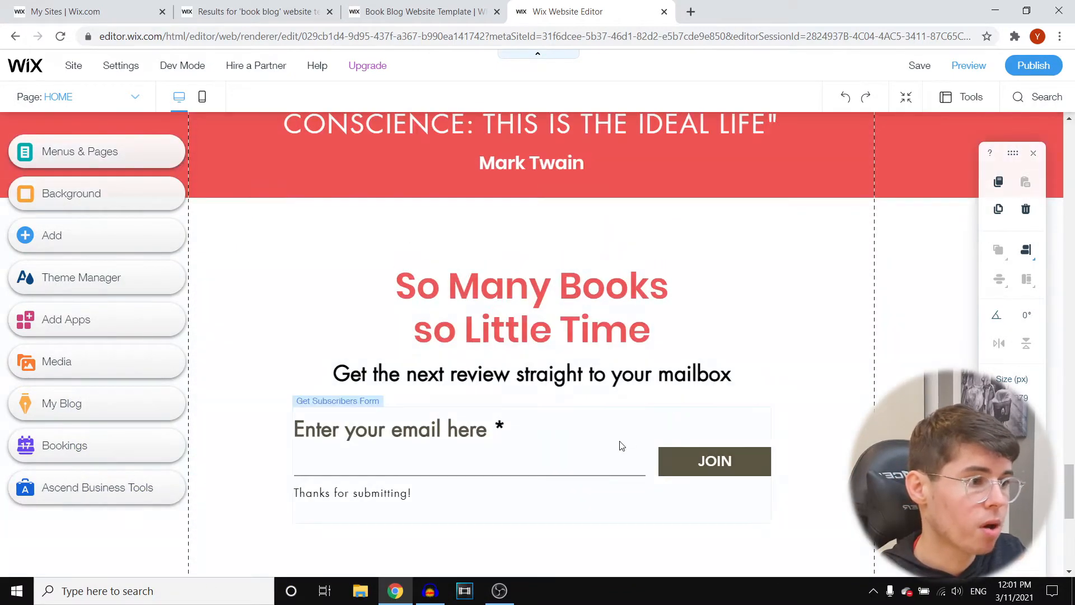
pyautogui.click(648, 427)
pyautogui.press('Delete')
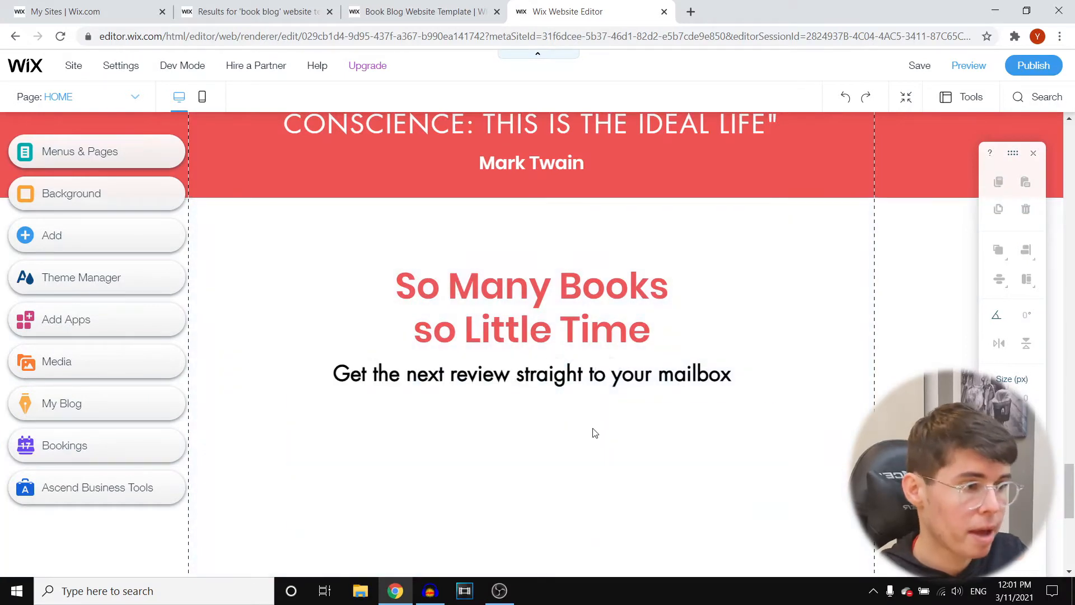
pyautogui.click(573, 378)
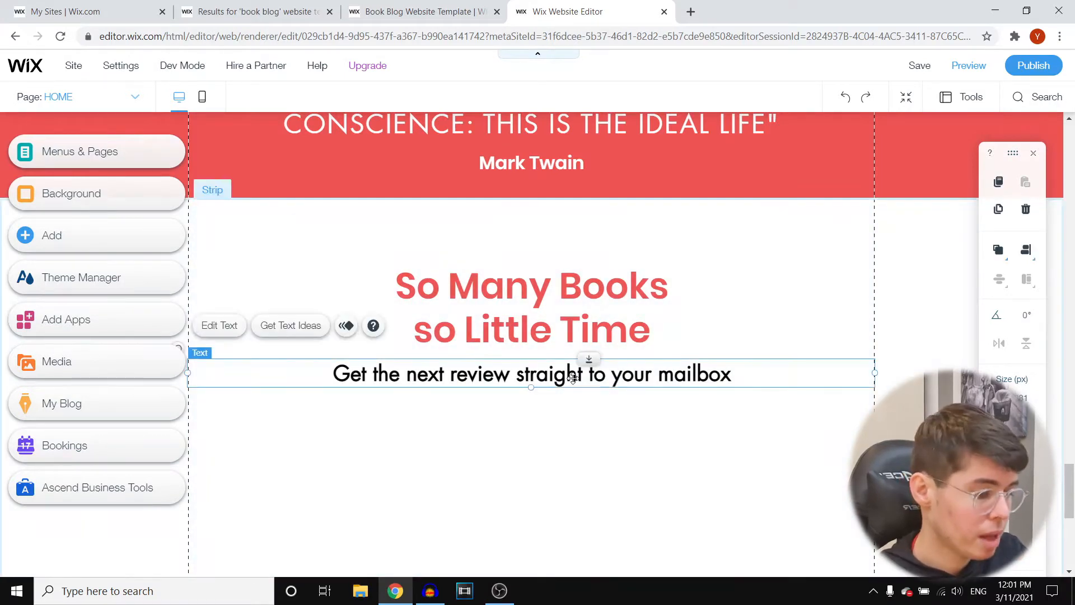
pyautogui.press('Delete')
pyautogui.click(560, 307)
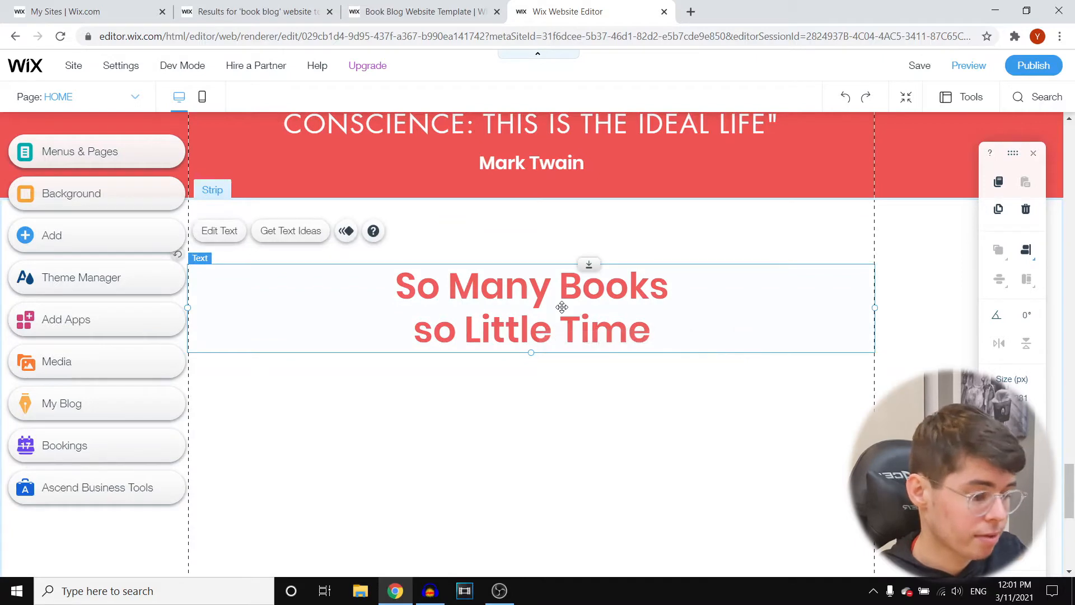
pyautogui.press('Delete')
pyautogui.press('Delete')
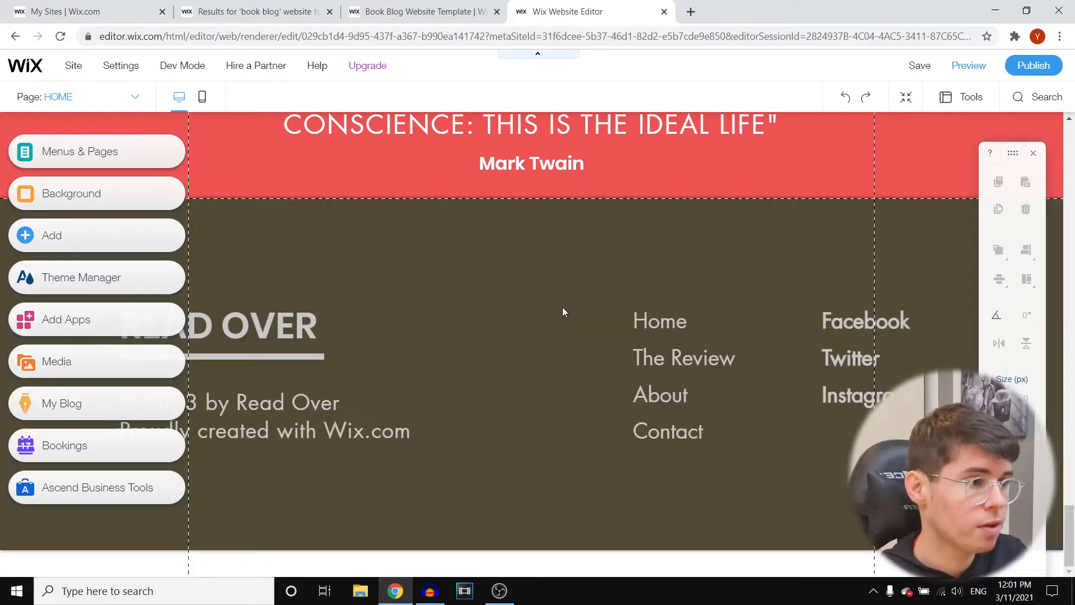
# Step: Replace the "In search for the next best book" heading below the header with "Business Books that help You Grow"
pyautogui.scroll(20, 562, 312)
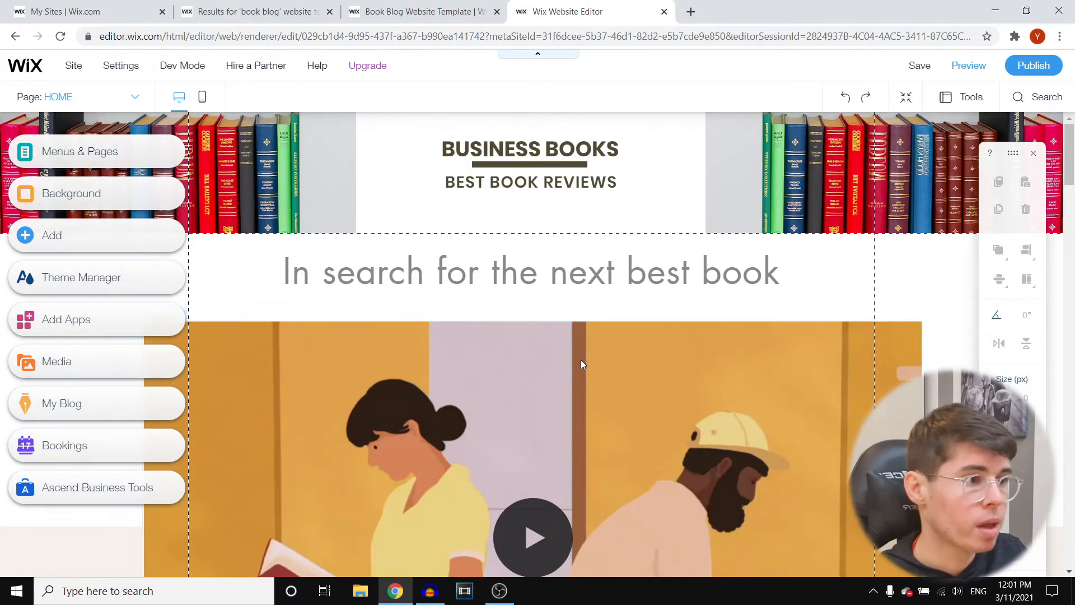
pyautogui.click(593, 270)
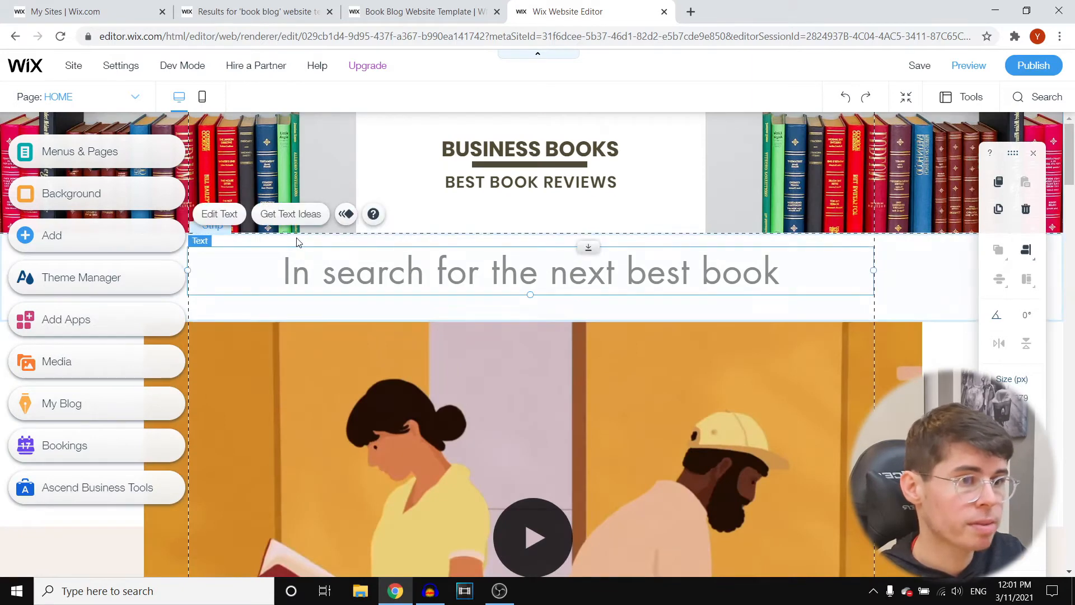
pyautogui.click(234, 214)
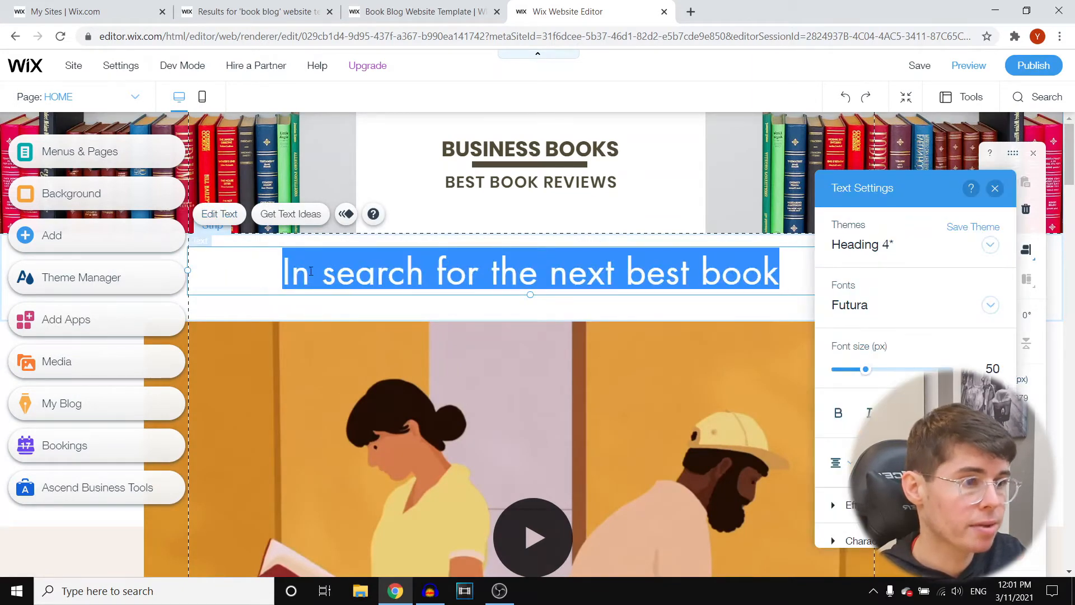
pyautogui.click(276, 276)
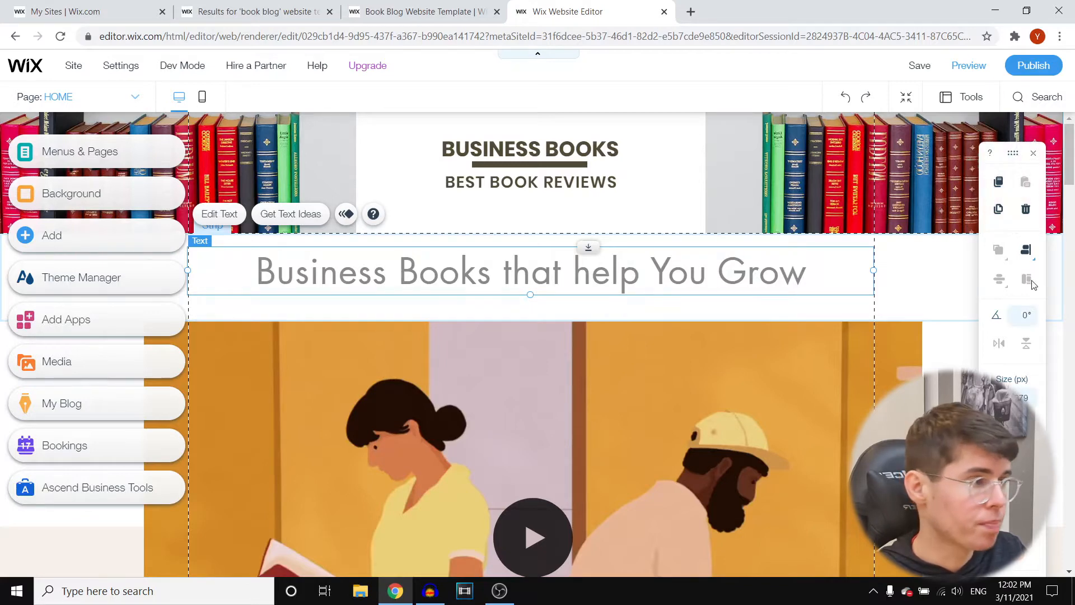
# Step: Start changing the video below the heading and browse the Wix and Shutterstock video libraries
pyautogui.scroll(-2, 919, 297)
pyautogui.scroll(-2, 395, 247)
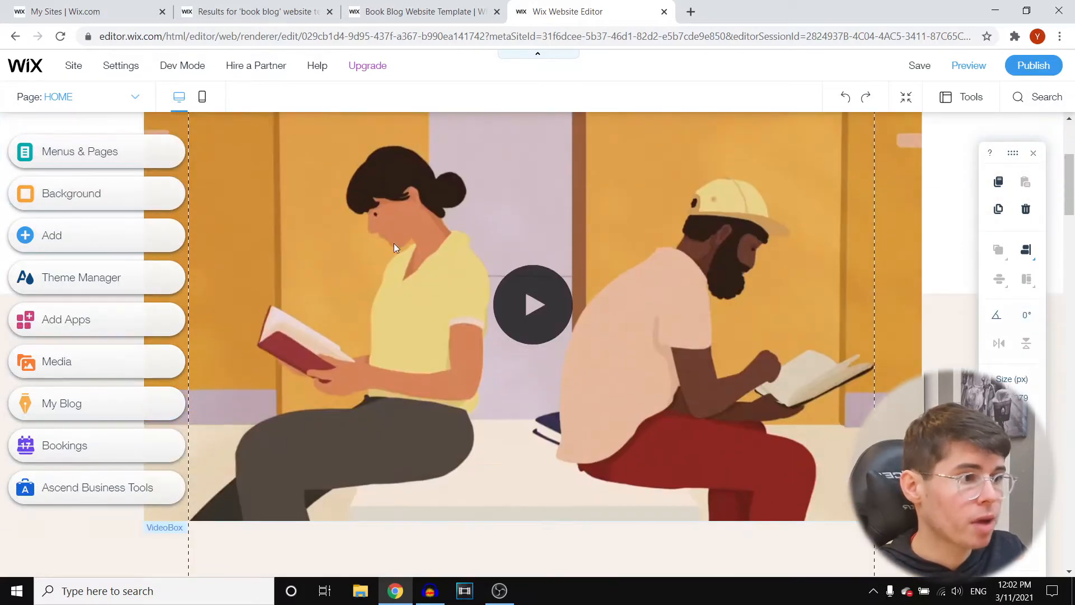
pyautogui.scroll(2, 637, 375)
pyautogui.click(613, 310)
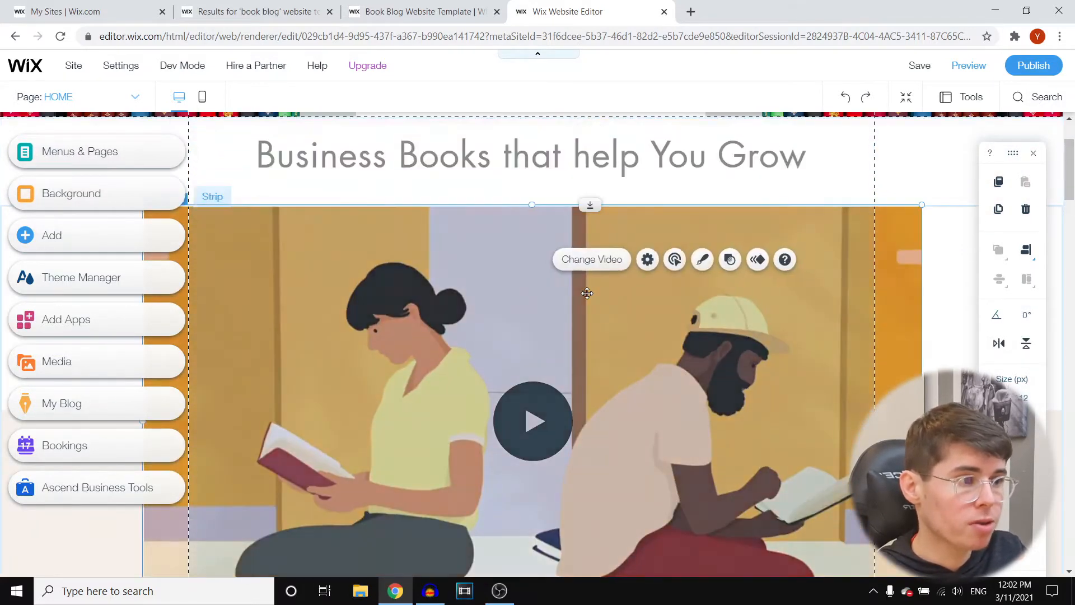
pyautogui.click(602, 261)
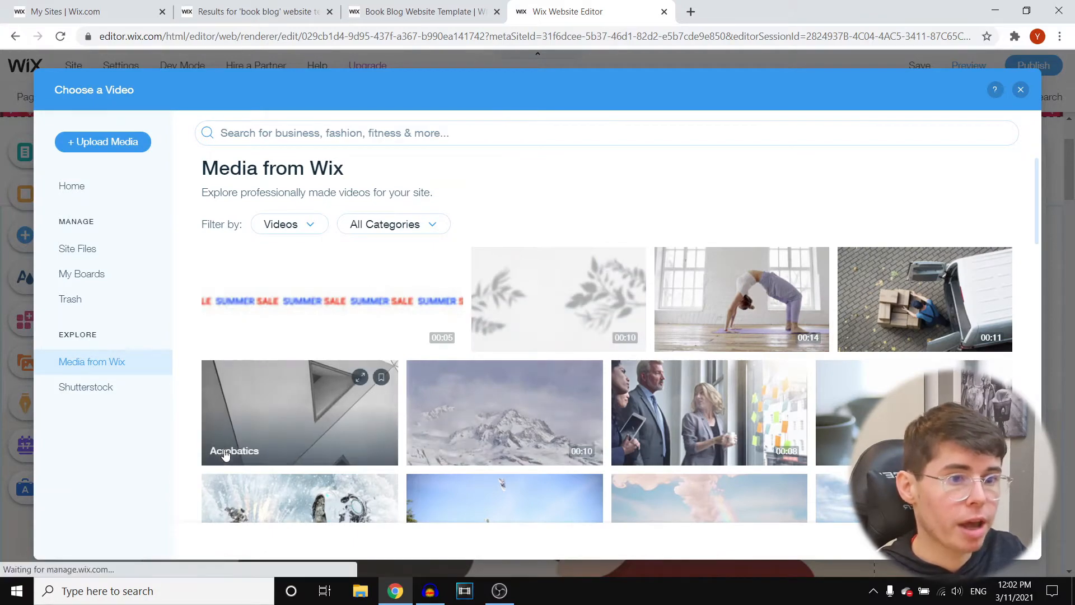
pyautogui.scroll(-6, 504, 425)
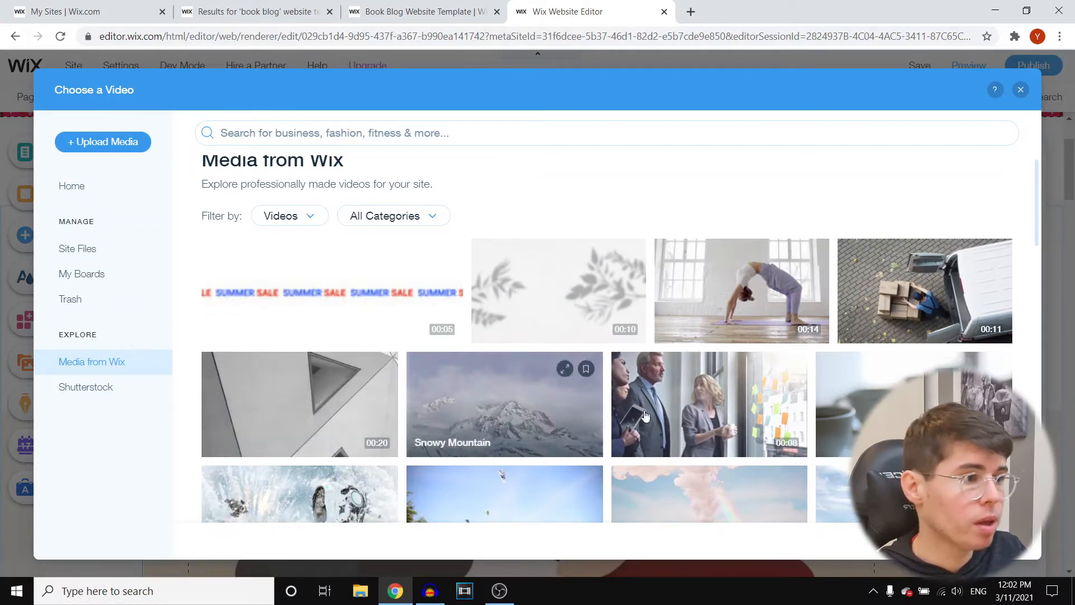
pyautogui.scroll(-7, 668, 403)
pyautogui.scroll(14, 316, 323)
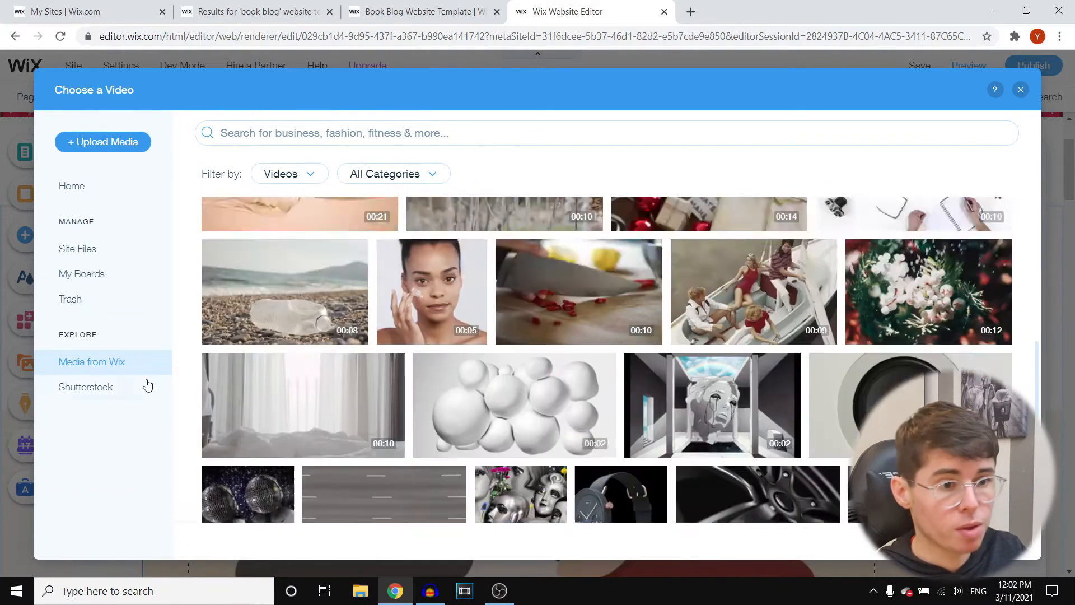
pyautogui.click(106, 384)
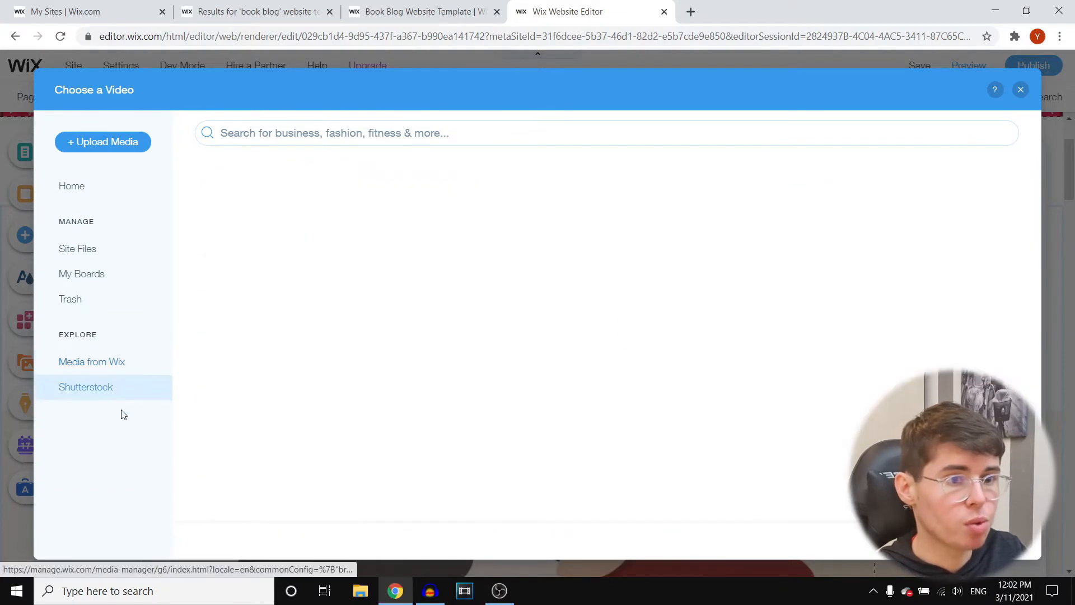
pyautogui.click(100, 369)
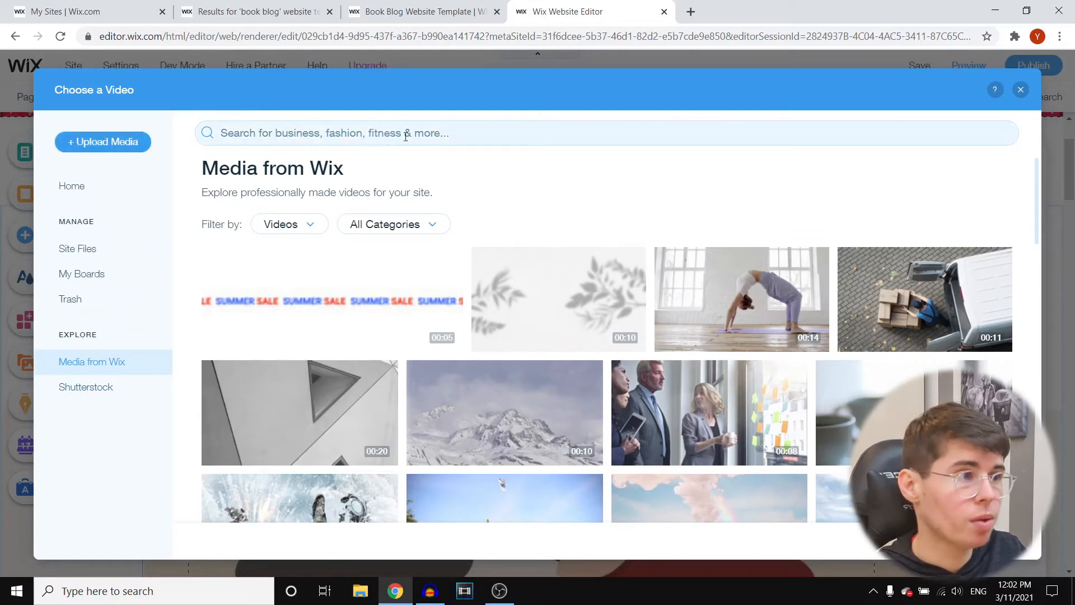
# Step: Search the Wix video library for "books"
pyautogui.click(382, 136)
pyautogui.write('bo')
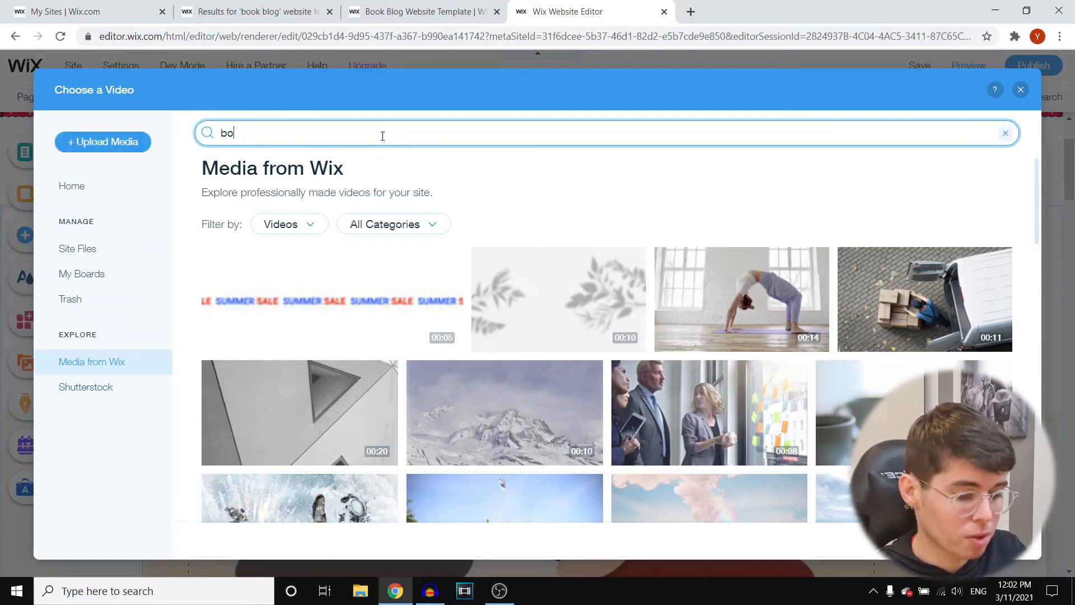
pyautogui.write('oks')
pyautogui.press('Return')
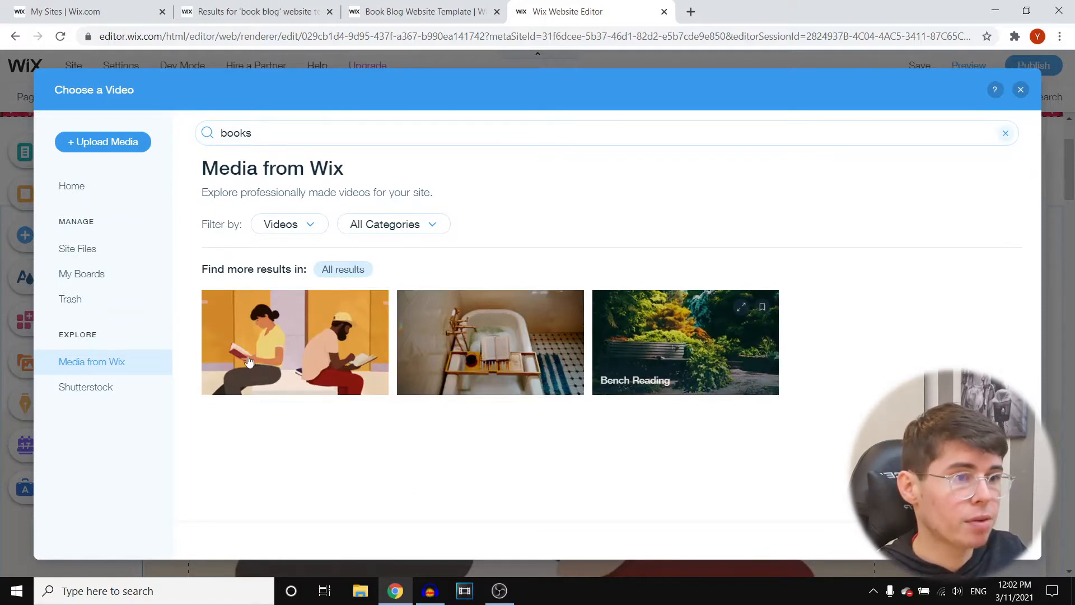
# Step: Open Pexels in a new browser tab, search it for "books" and browse the matching videos
pyautogui.click(690, 11)
pyautogui.write('pexels')
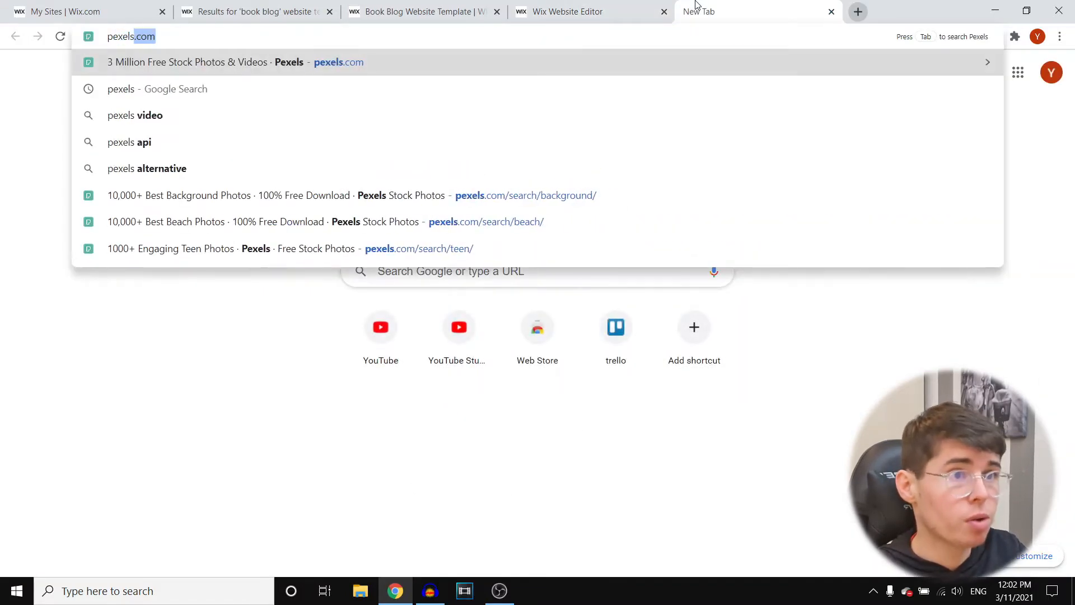
pyautogui.press('Return')
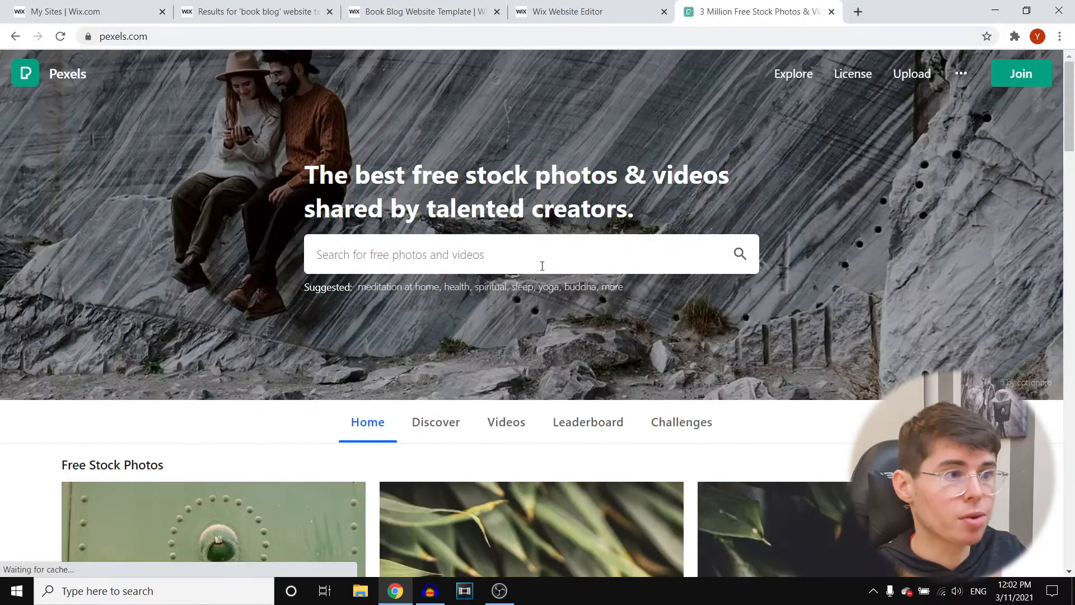
pyautogui.click(532, 255)
pyautogui.write('books')
pyautogui.press('Return')
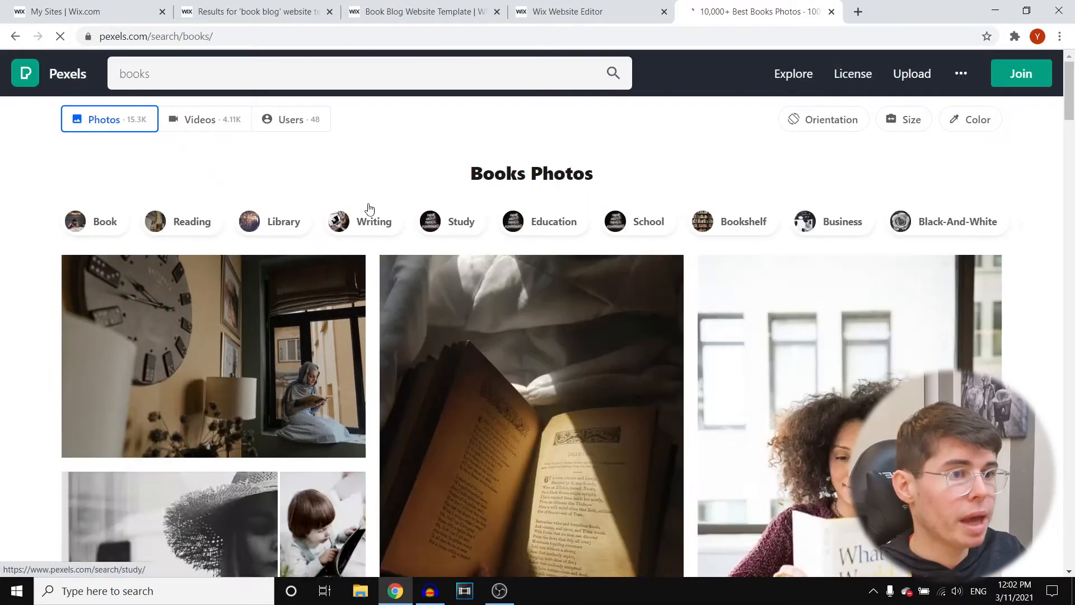
pyautogui.click(209, 123)
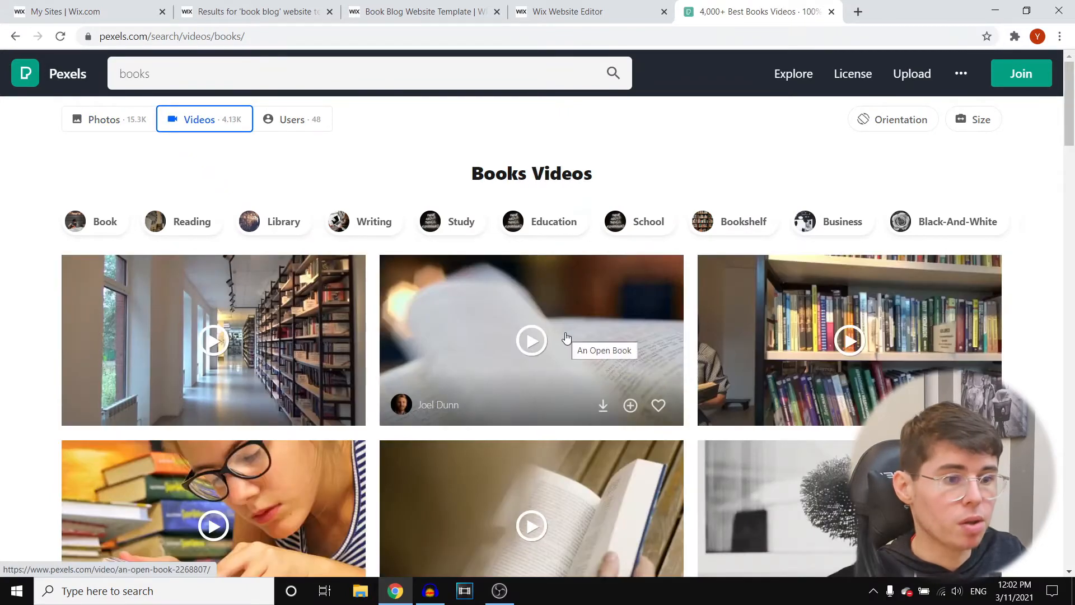
pyautogui.scroll(-4, 567, 338)
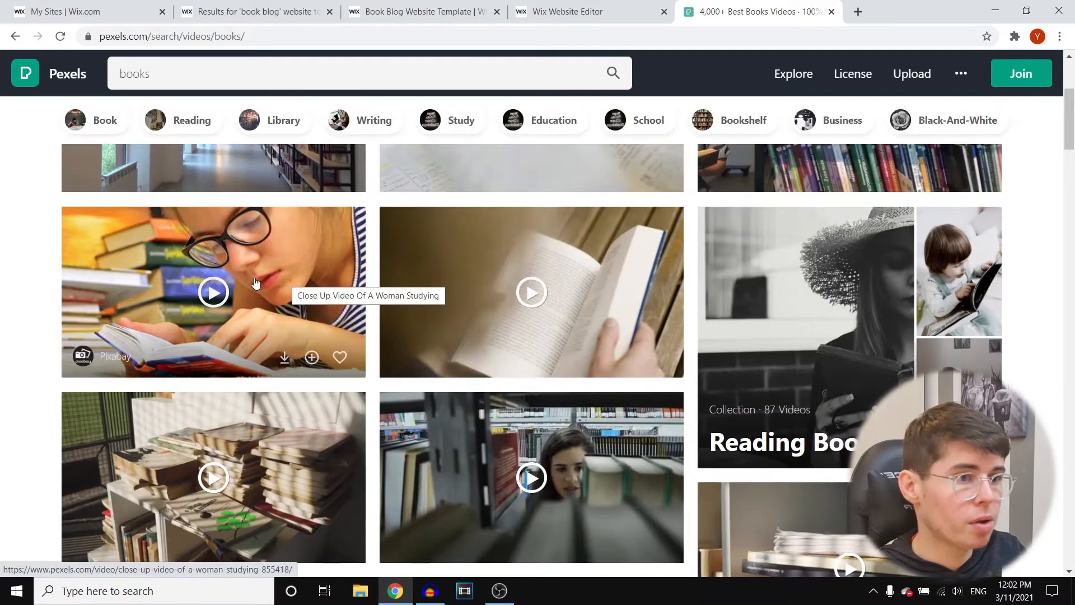
# Step: Download the Pexels close-up video of a woman studying and upload it in the Wix editor as the video below the heading
pyautogui.click(271, 297)
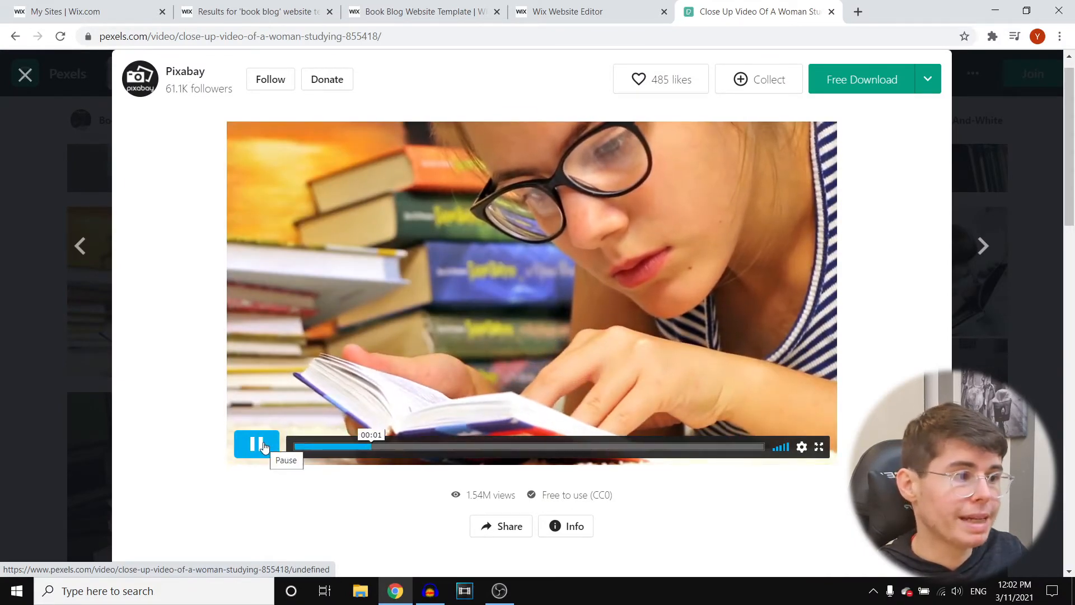
pyautogui.click(865, 80)
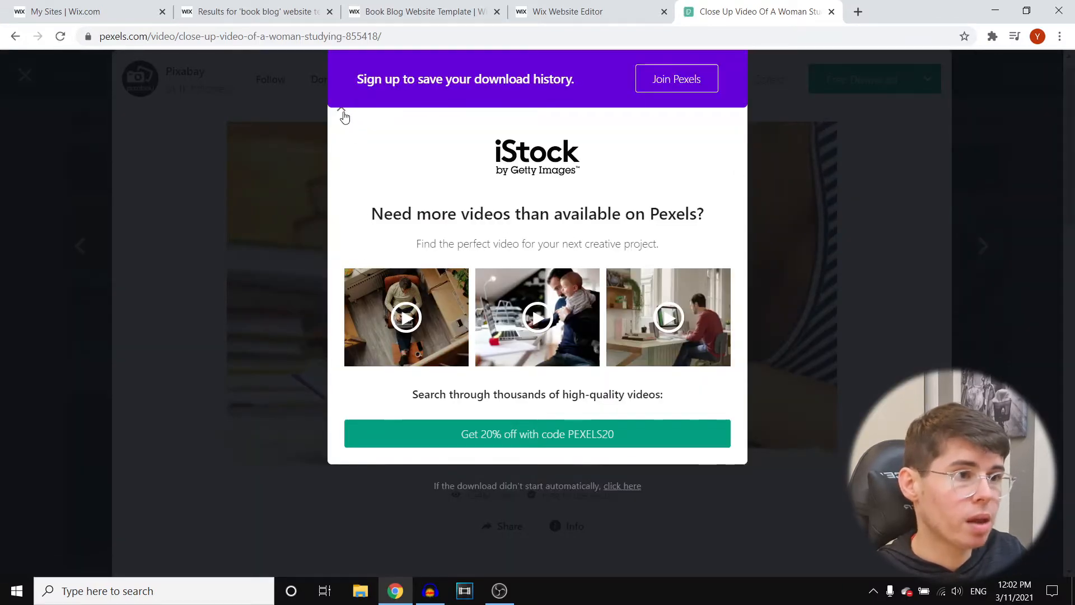
pyautogui.click(228, 132)
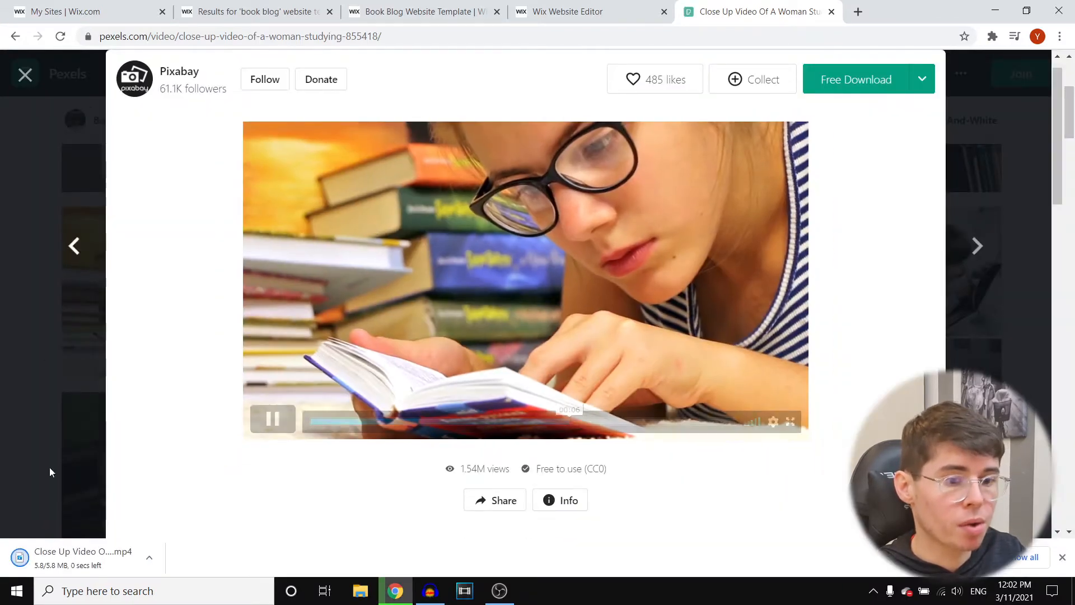
pyautogui.click(32, 174)
pyautogui.click(620, 9)
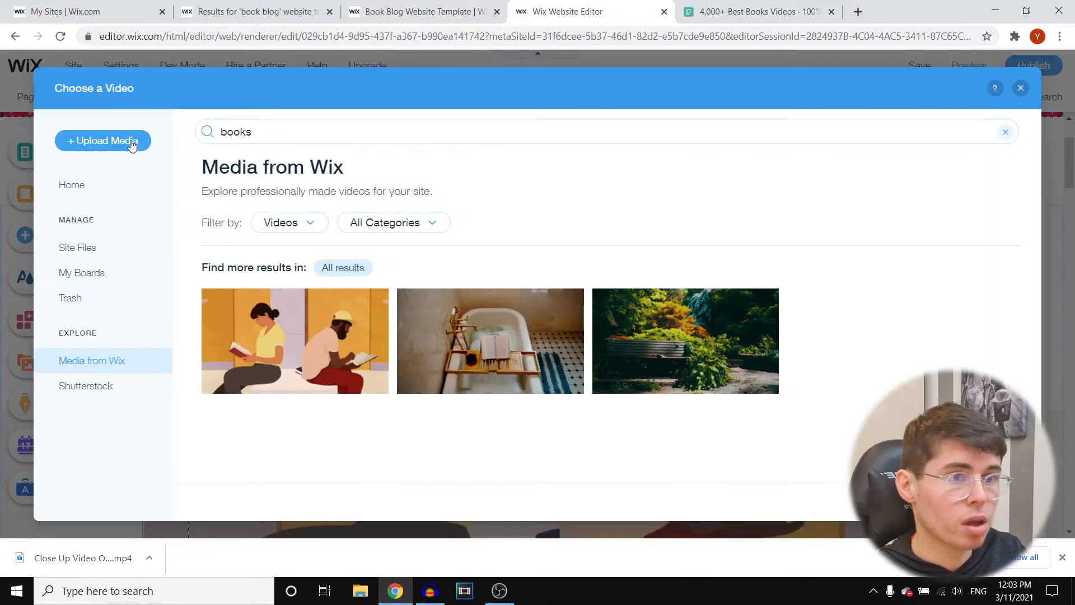
pyautogui.click(131, 143)
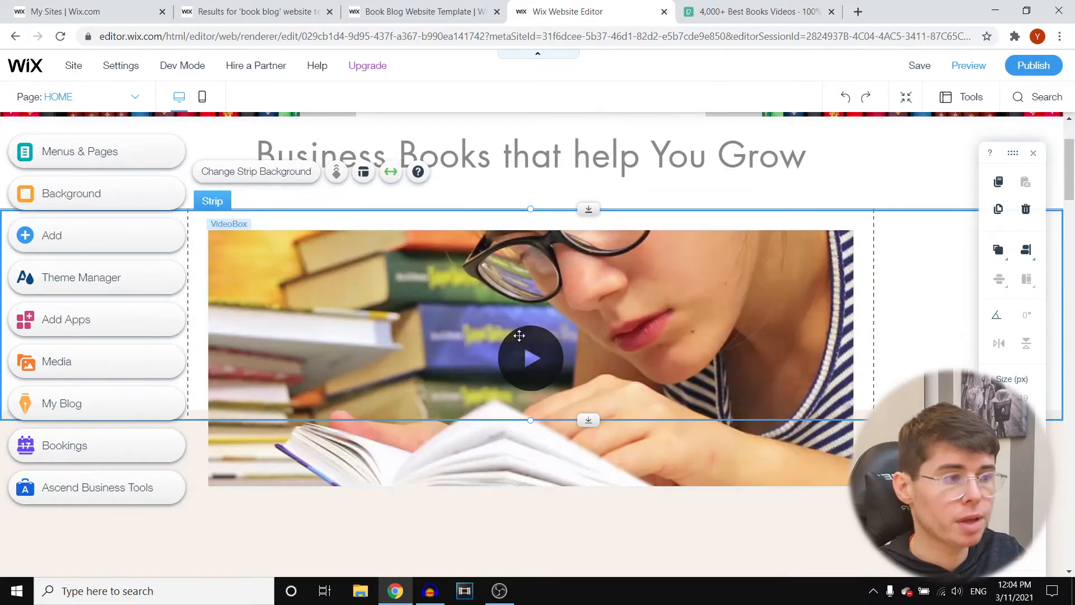
# Step: Select the video box lying beneath the big play button from the overlapping items
pyautogui.rightClick(519, 335)
pyautogui.moveTo(576, 331)
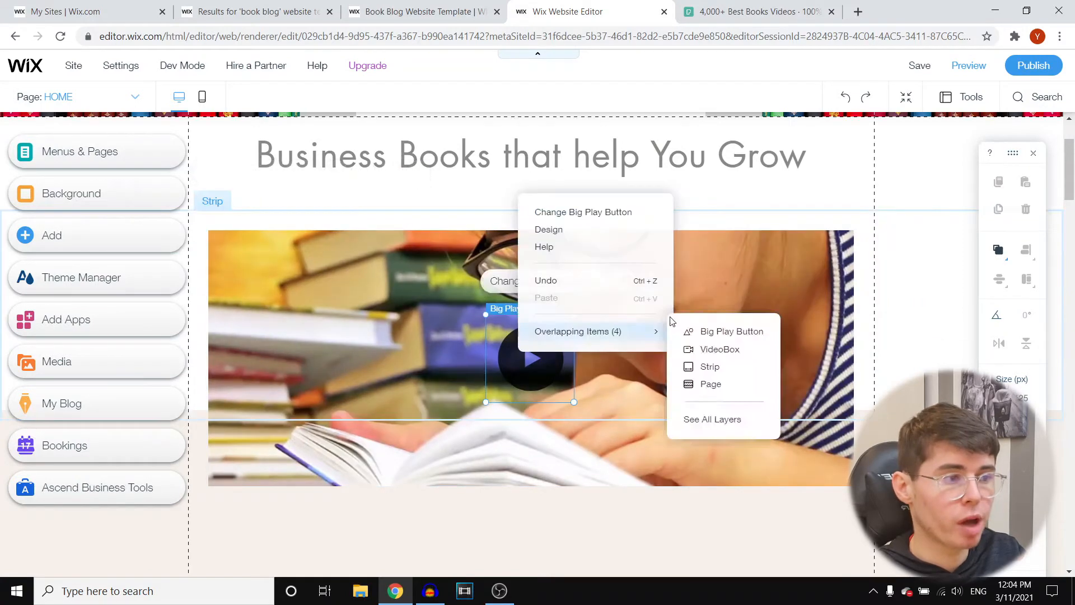
pyautogui.click(723, 348)
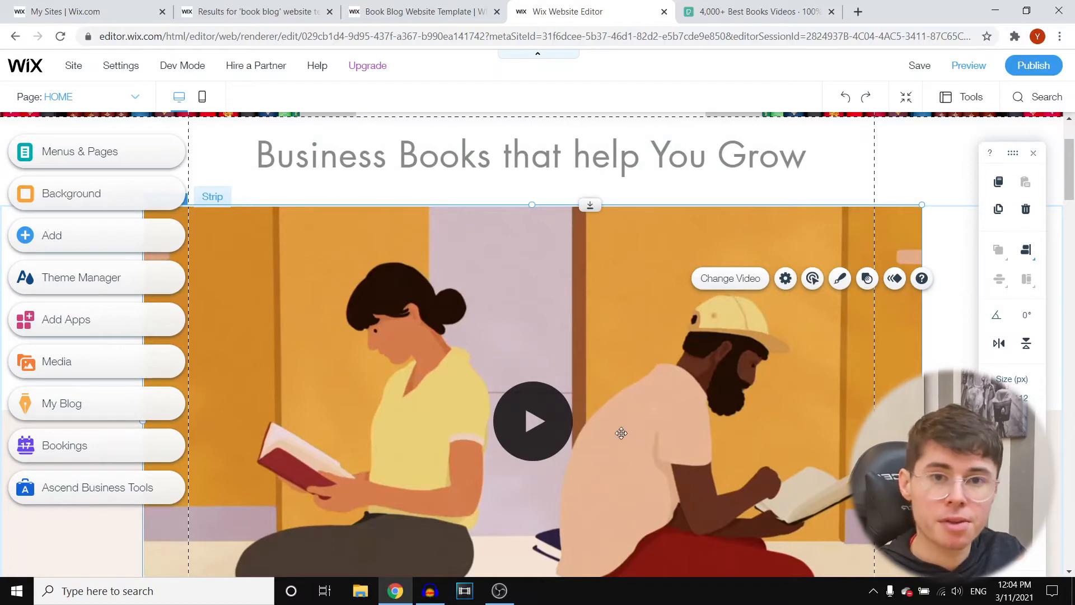
# Step: Delete the "What I'm Reading Now" heading and the placeholder paragraph under it
pyautogui.scroll(-5, 632, 408)
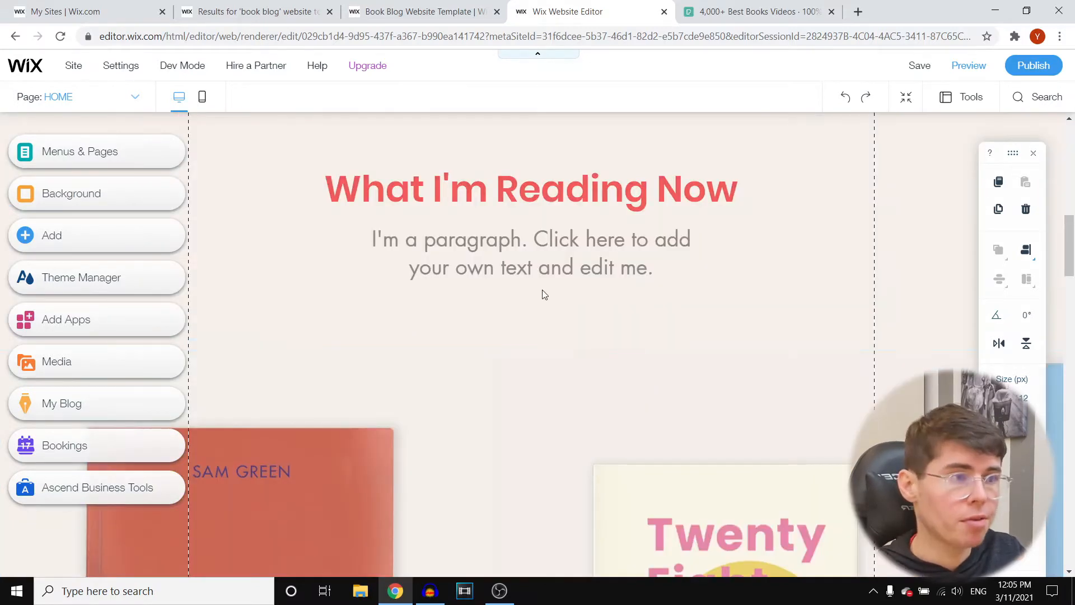
pyautogui.scroll(4, 544, 294)
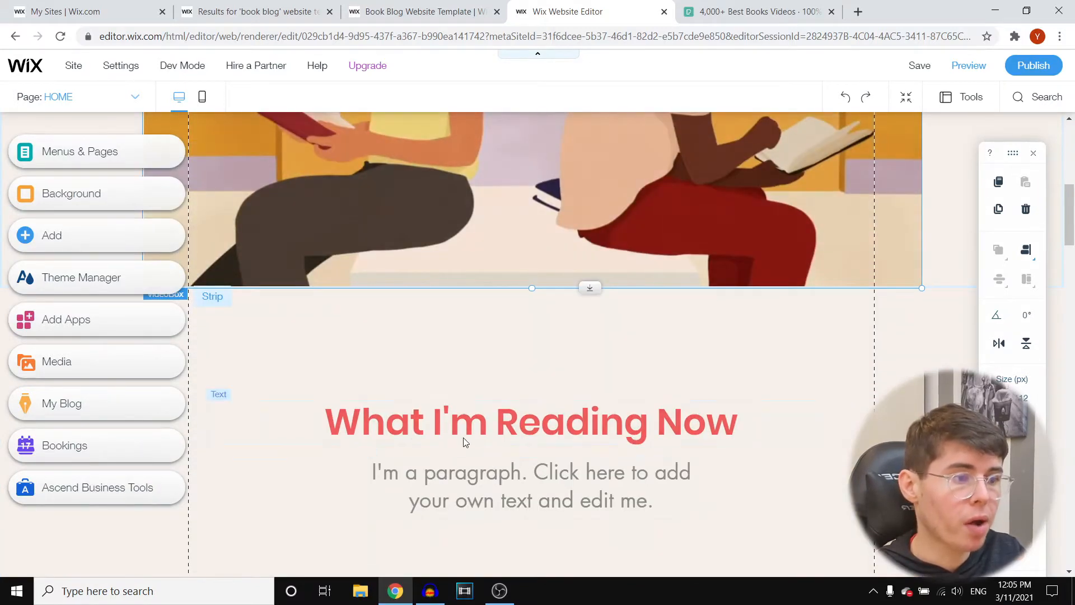
pyautogui.scroll(-2, 489, 431)
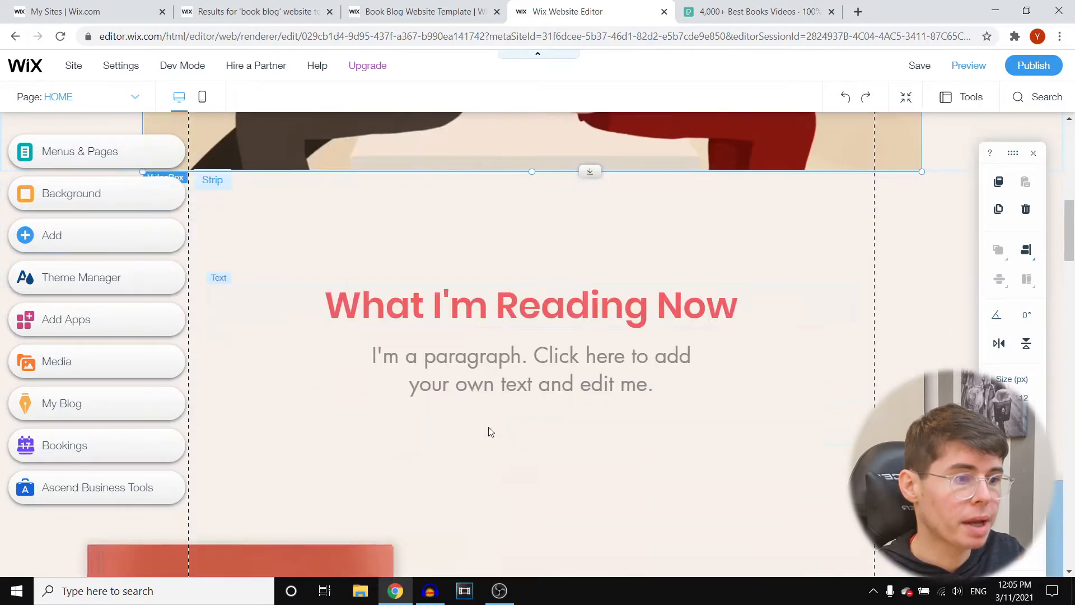
pyautogui.click(461, 372)
pyautogui.press('Delete')
pyautogui.click(585, 297)
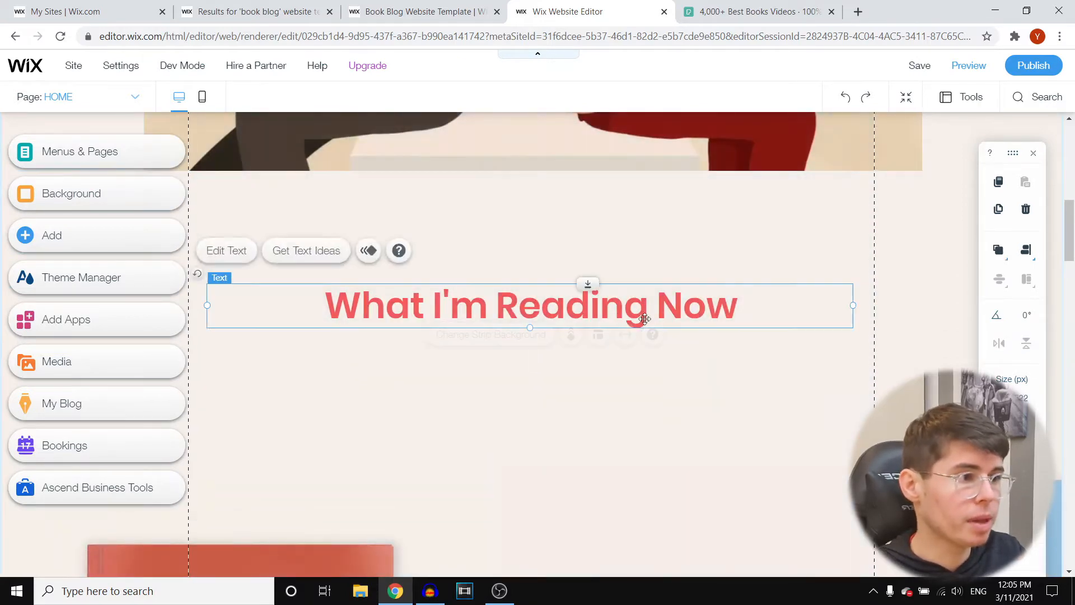
pyautogui.press('Delete')
# Step: Delete the book cover gallery above Latest Posts together with the strip that holds it
pyautogui.scroll(-4, 572, 356)
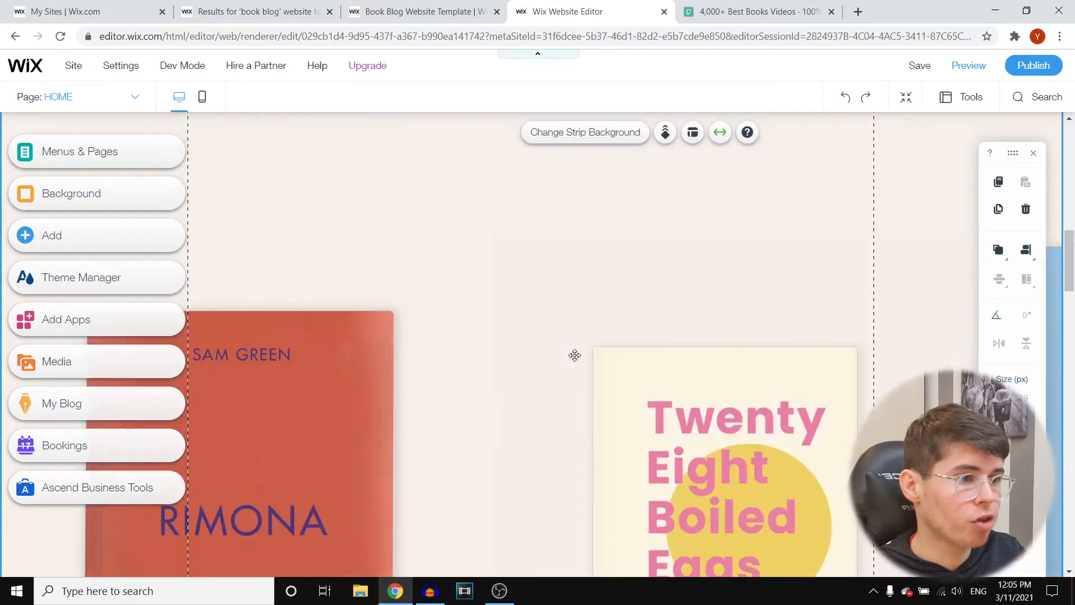
pyautogui.scroll(-5, 566, 368)
pyautogui.scroll(-4, 552, 369)
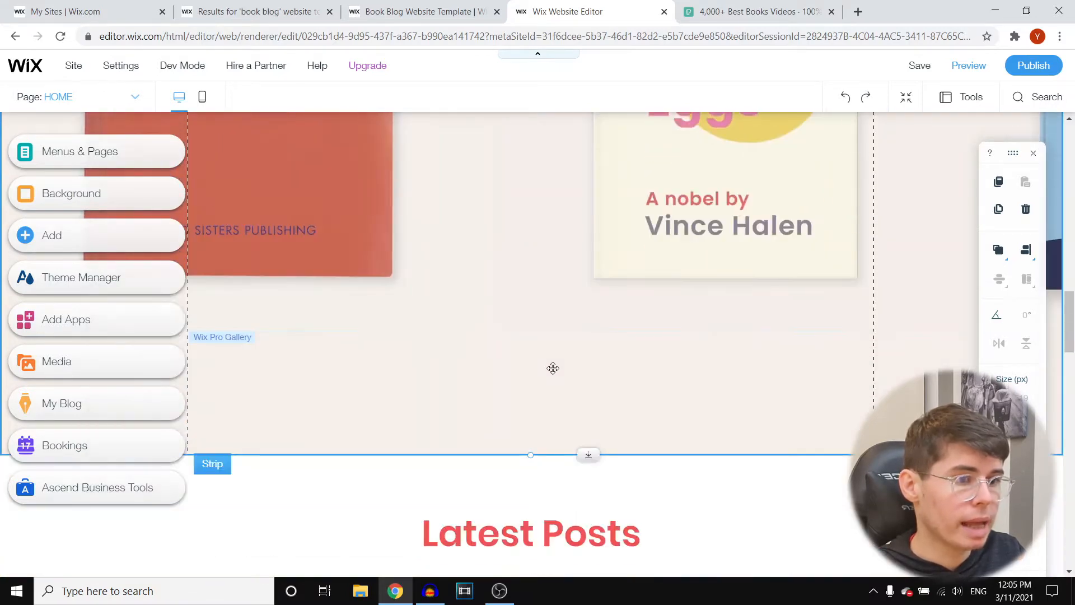
pyautogui.click(550, 322)
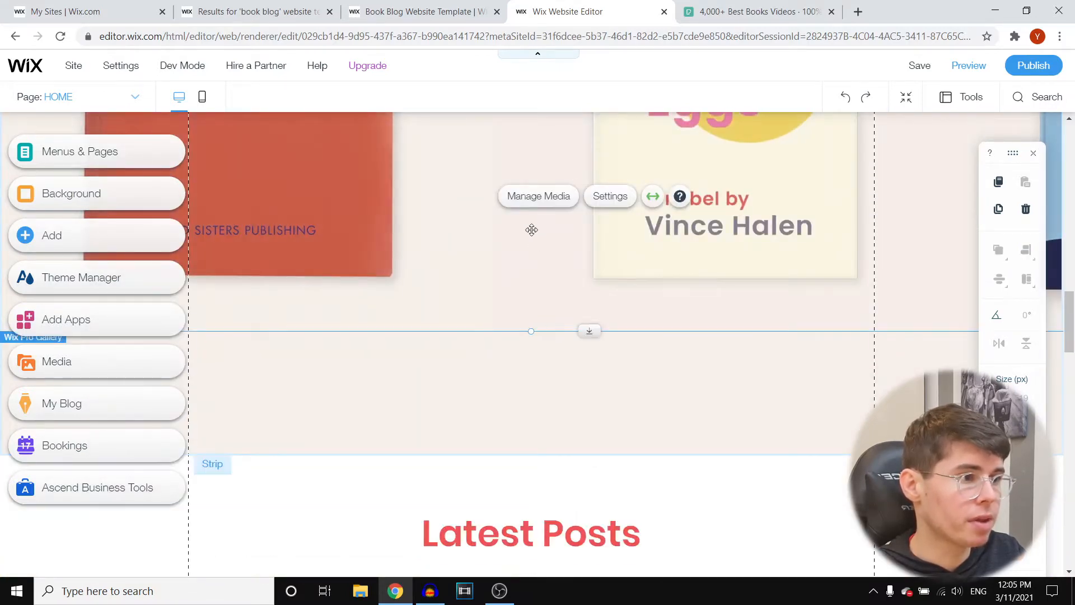
pyautogui.press('Delete')
pyautogui.press('Delete')
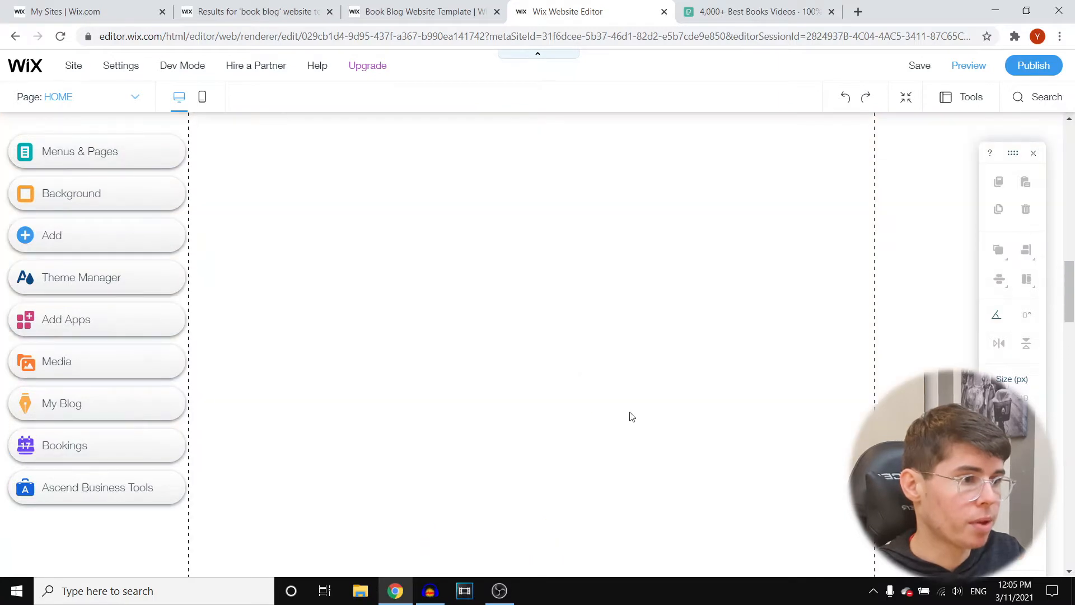
# Step: Move the Latest Posts strip up through the empty space until it sits directly below the video
pyautogui.scroll(5, 620, 360)
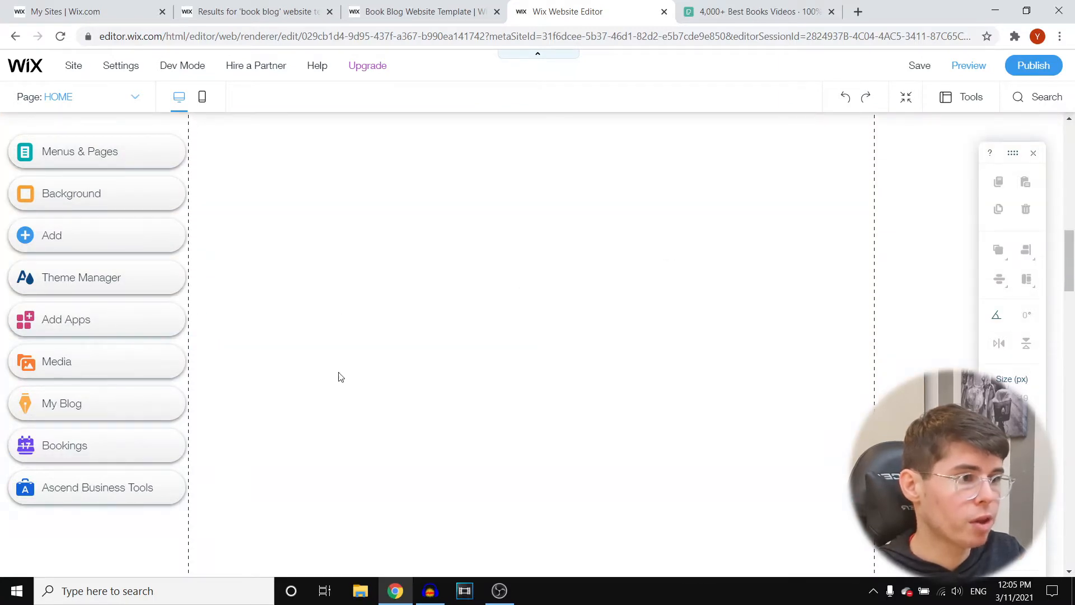
pyautogui.scroll(-5, 572, 410)
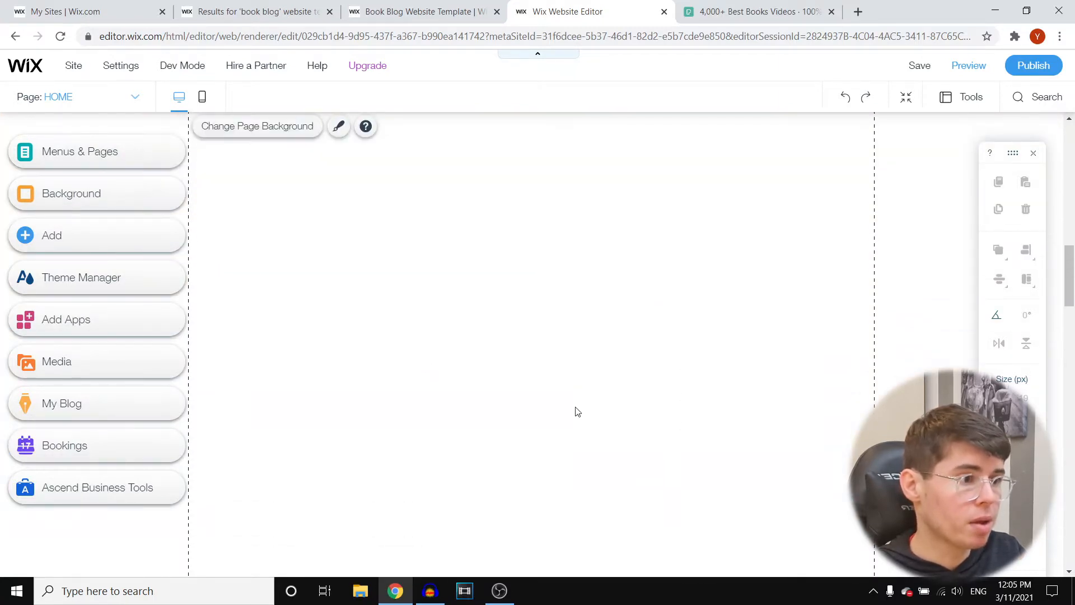
pyautogui.click(698, 305)
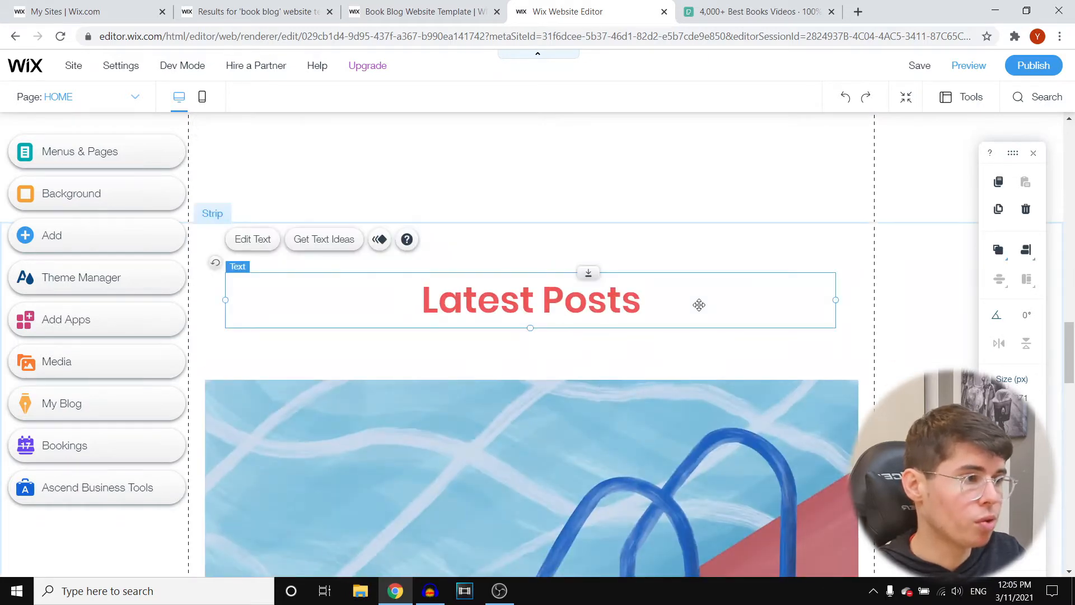
pyautogui.click(699, 217)
pyautogui.click(619, 255)
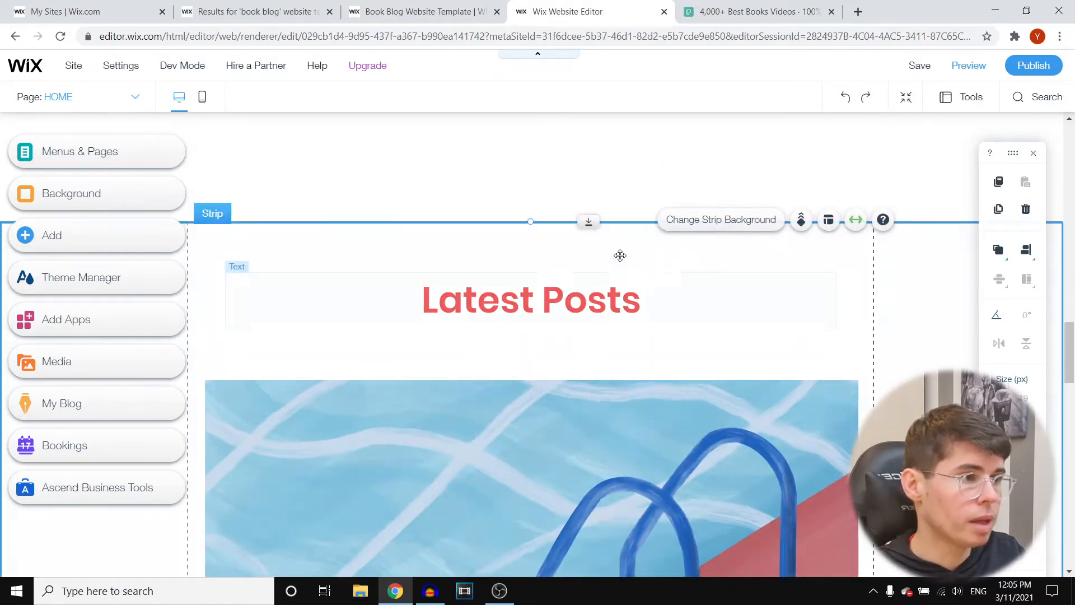
pyautogui.moveTo(591, 224); pyautogui.dragTo(578, 132)
pyautogui.scroll(5, 630, 291)
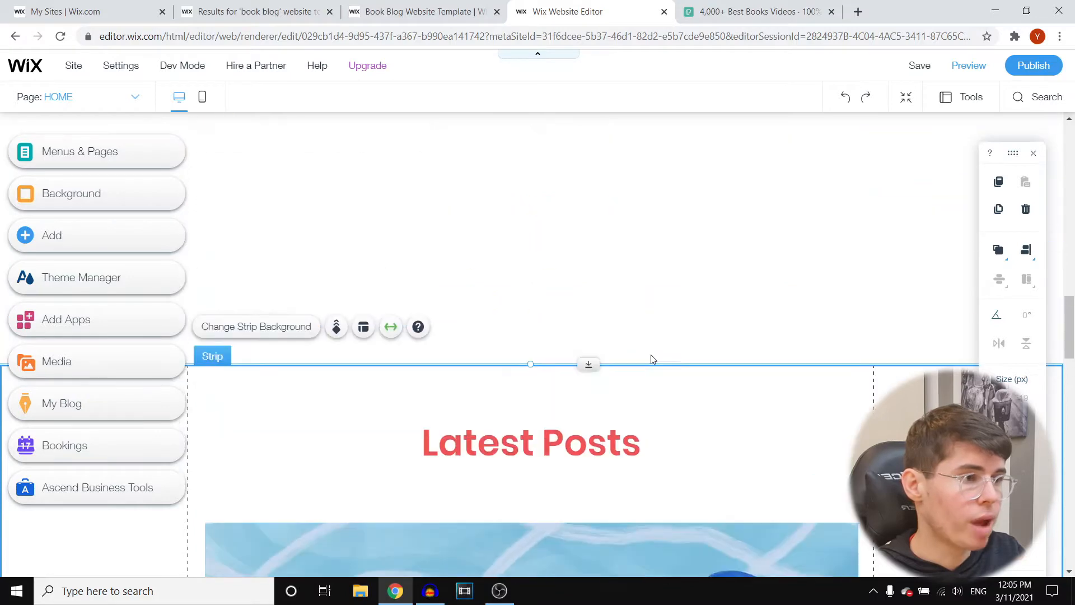
pyautogui.moveTo(596, 477); pyautogui.dragTo(606, 175)
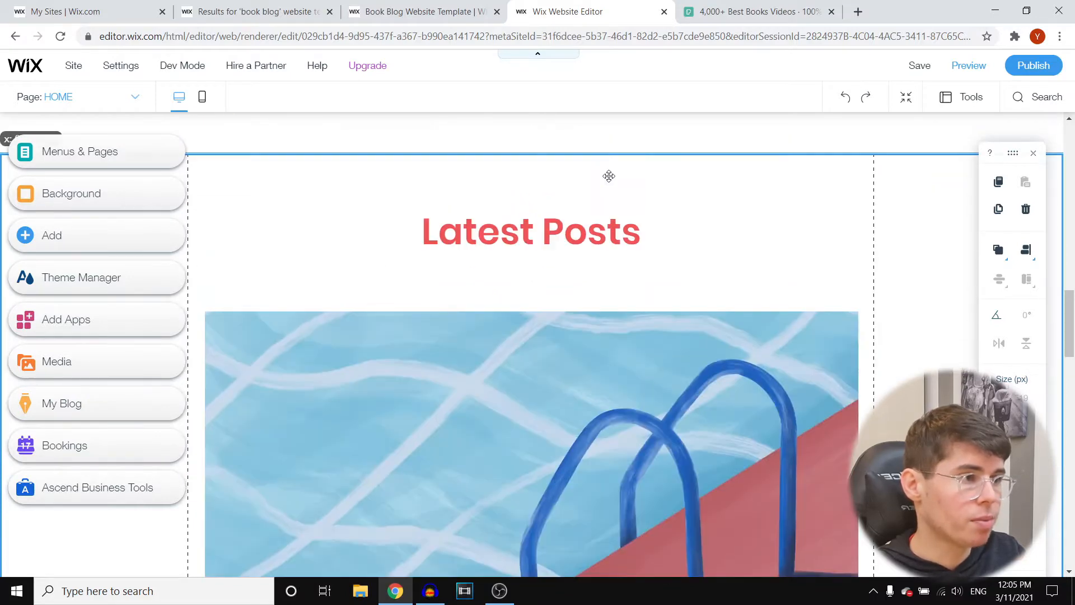
pyautogui.scroll(4, 652, 378)
pyautogui.moveTo(591, 386); pyautogui.dragTo(609, 173)
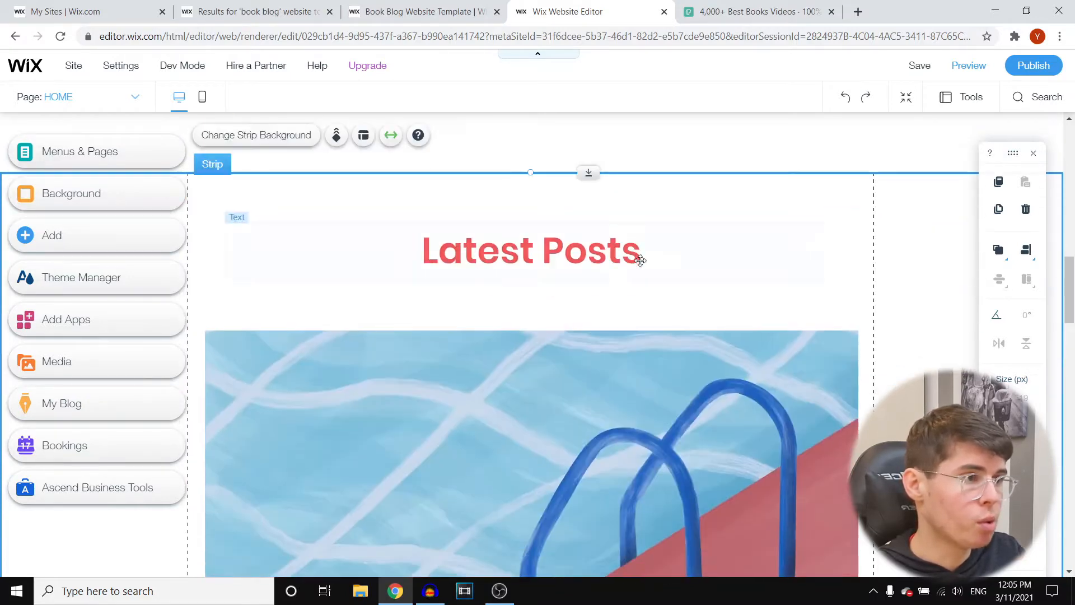
pyautogui.scroll(4, 615, 408)
pyautogui.moveTo(596, 405); pyautogui.dragTo(605, 144)
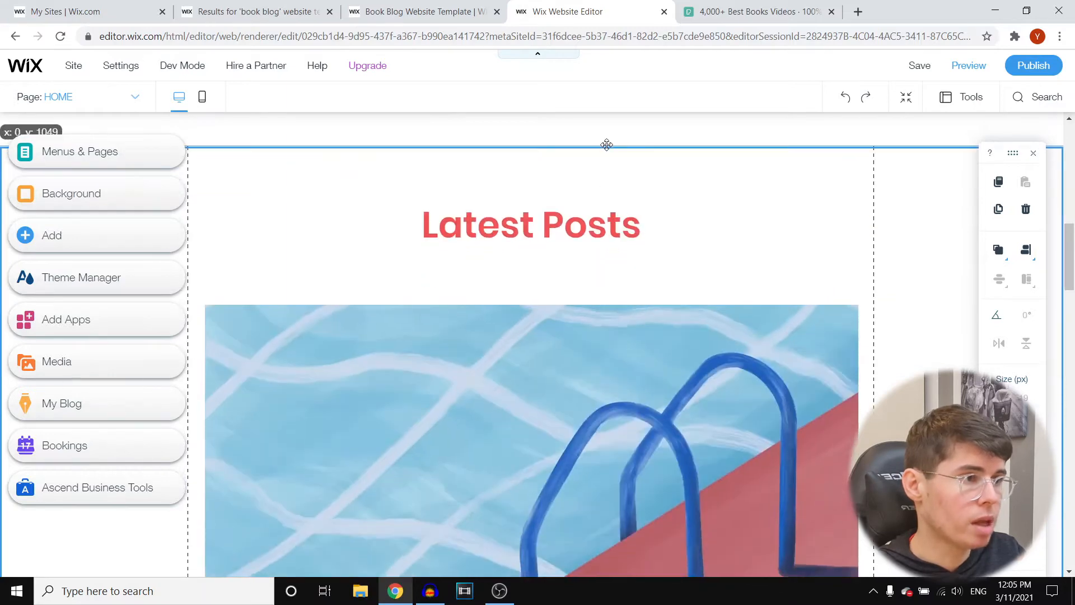
pyautogui.scroll(4, 636, 271)
pyautogui.moveTo(590, 379); pyautogui.dragTo(594, 287)
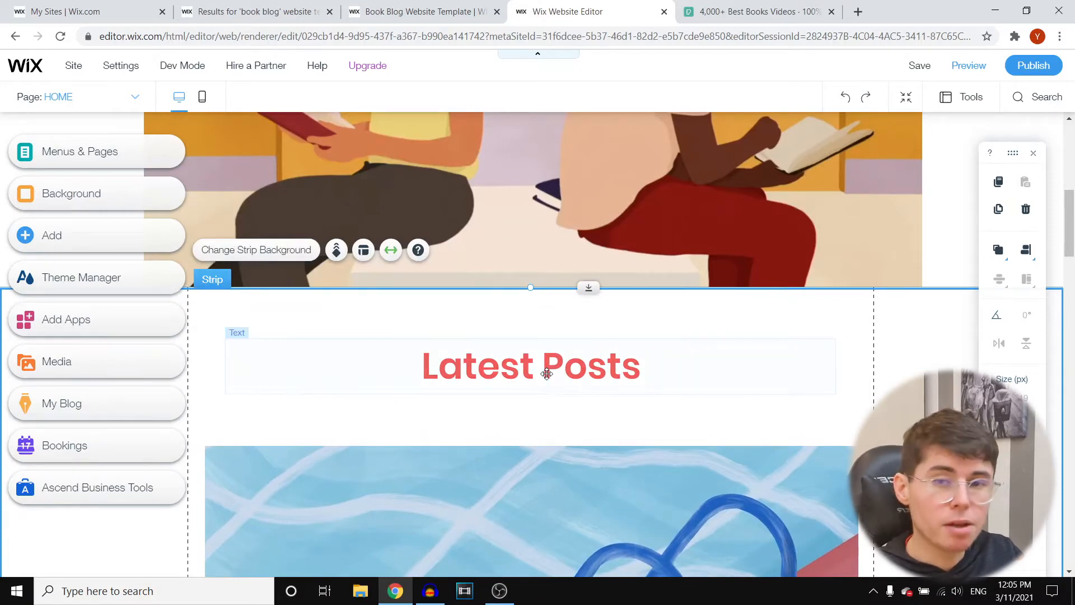
# Step: Look through the blog posts on the home page and open post management for the Latest Posts list
pyautogui.scroll(-2, 544, 367)
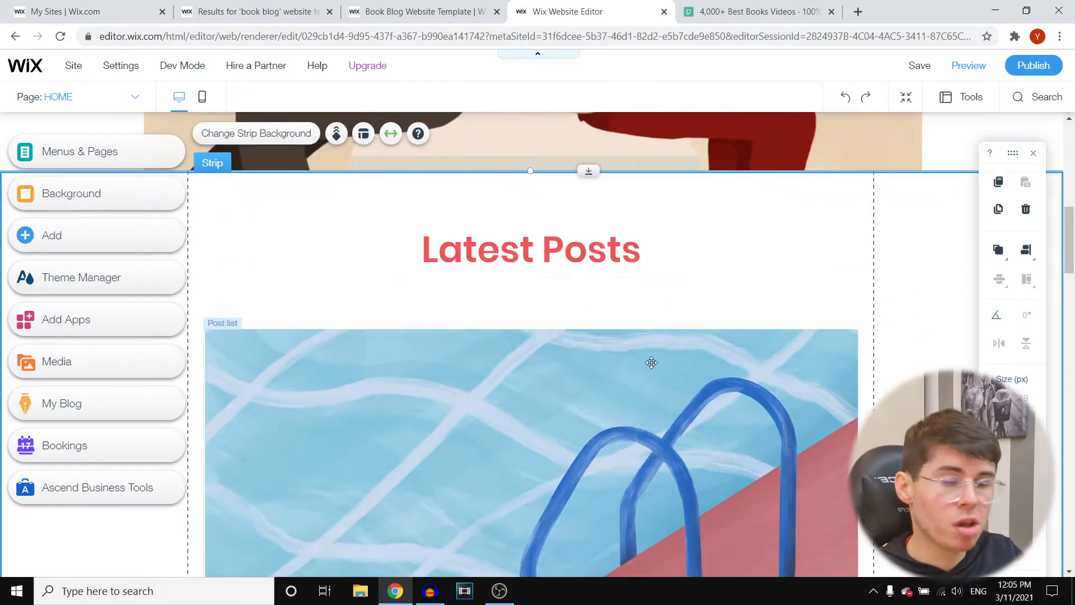
pyautogui.scroll(-4, 627, 321)
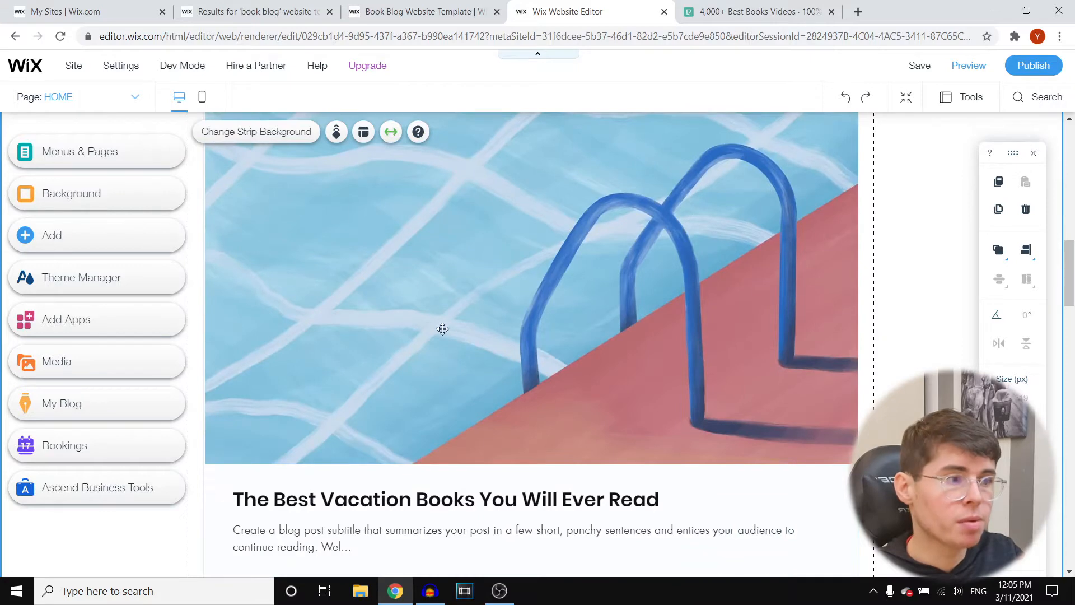
pyautogui.scroll(-5, 442, 329)
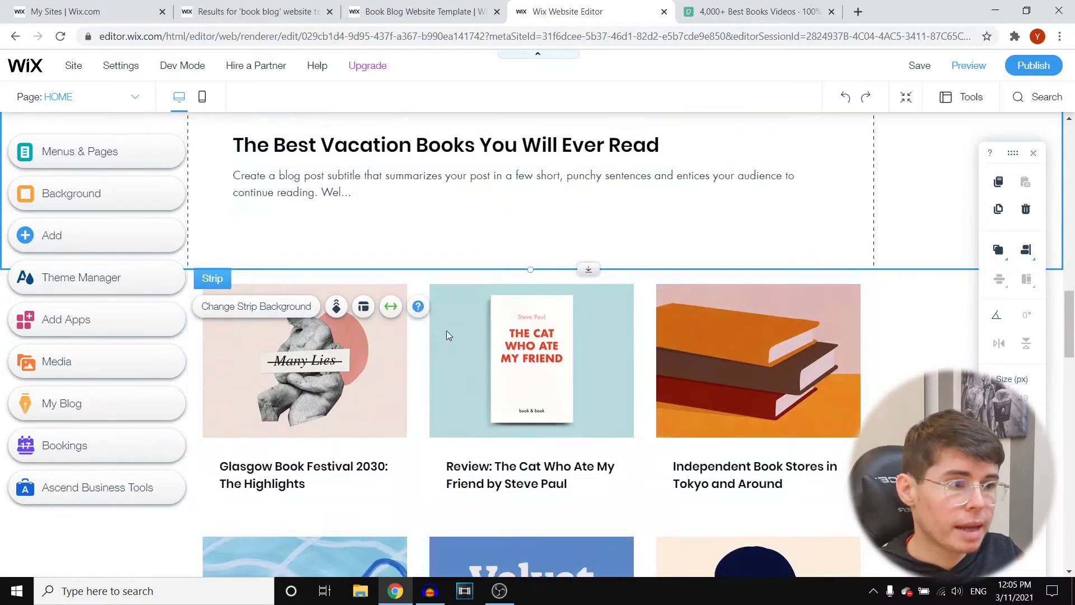
pyautogui.scroll(-5, 597, 259)
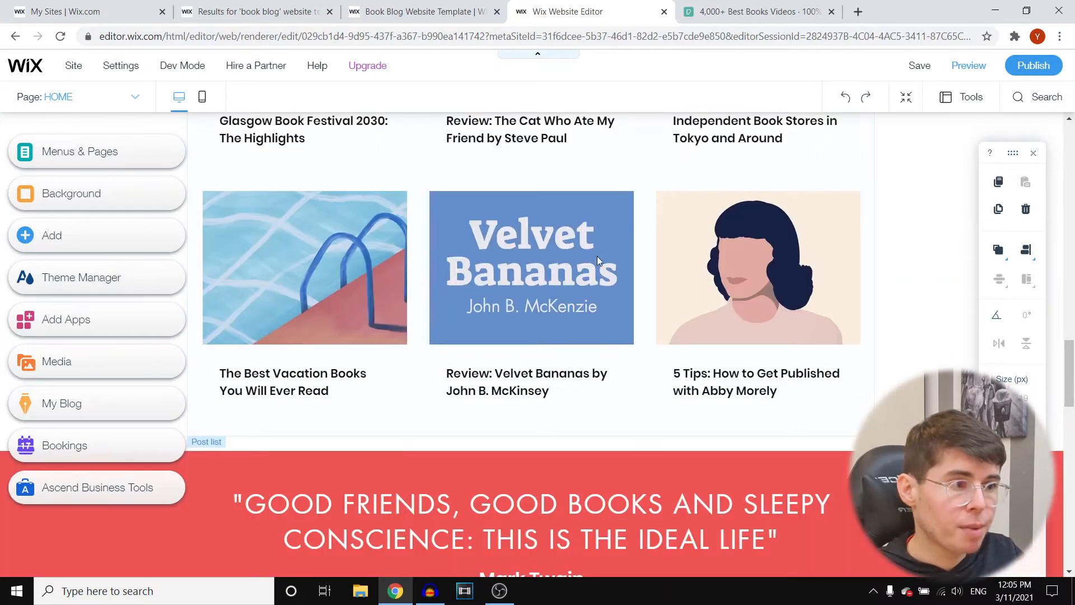
pyautogui.click(540, 271)
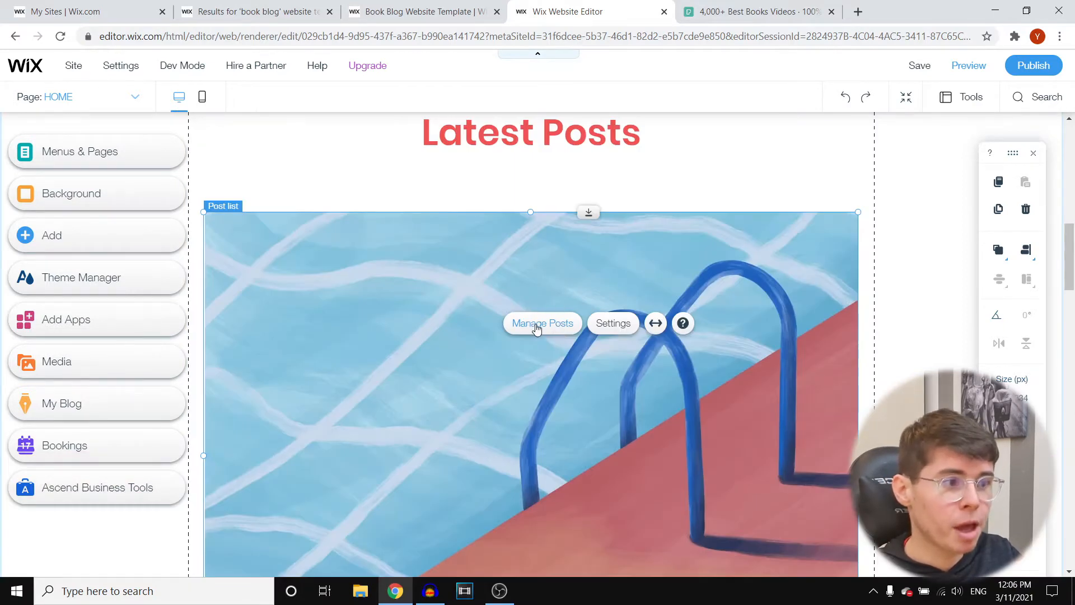
pyautogui.click(538, 327)
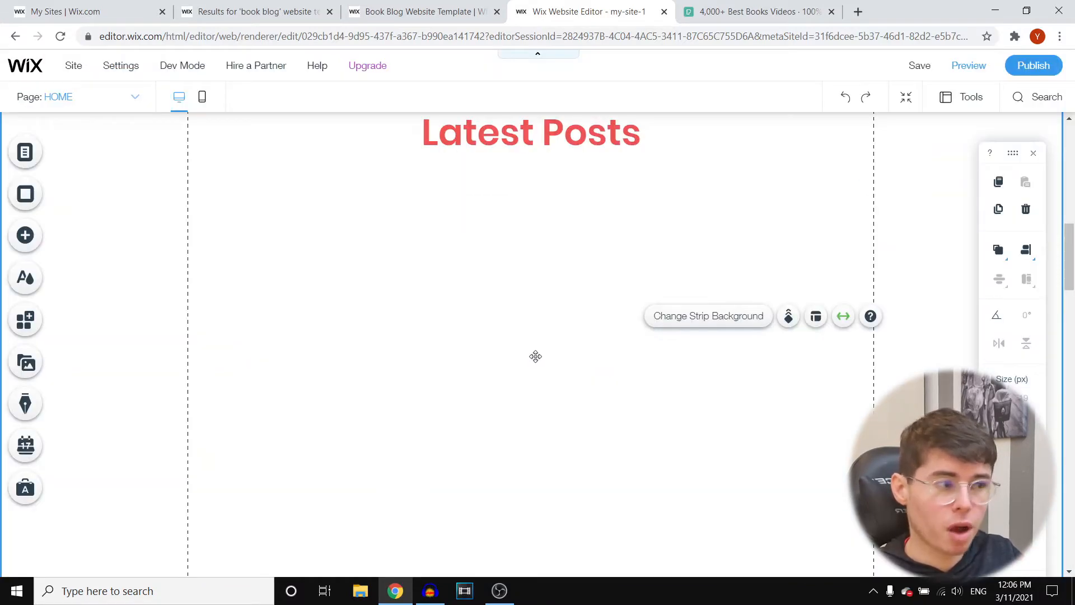
# Step: Add the bookshelf photo from the site files as an image below the Latest Posts heading
pyautogui.click(25, 235)
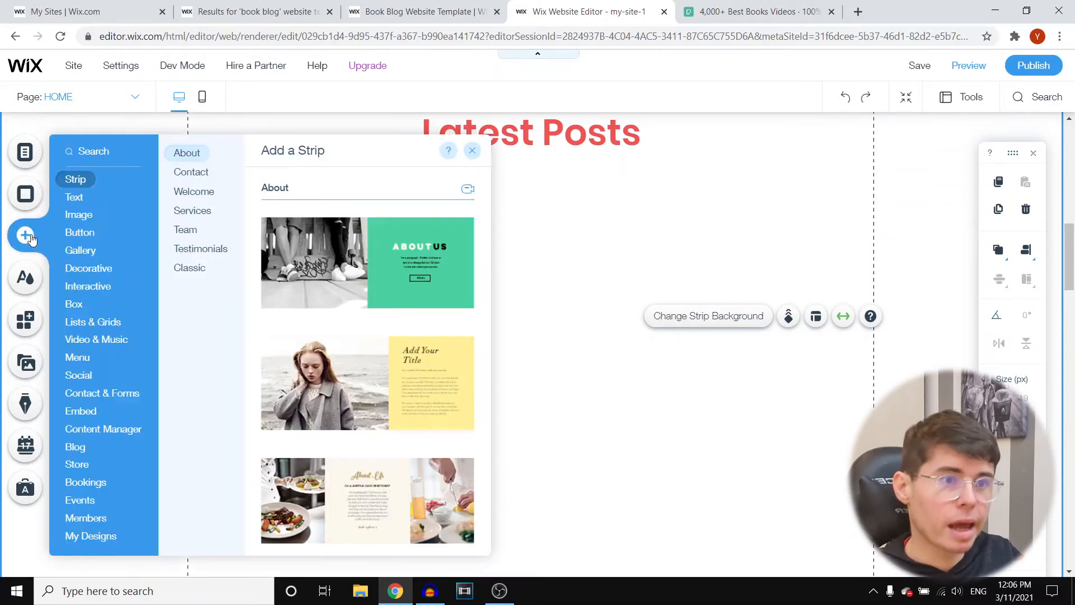
pyautogui.click(91, 157)
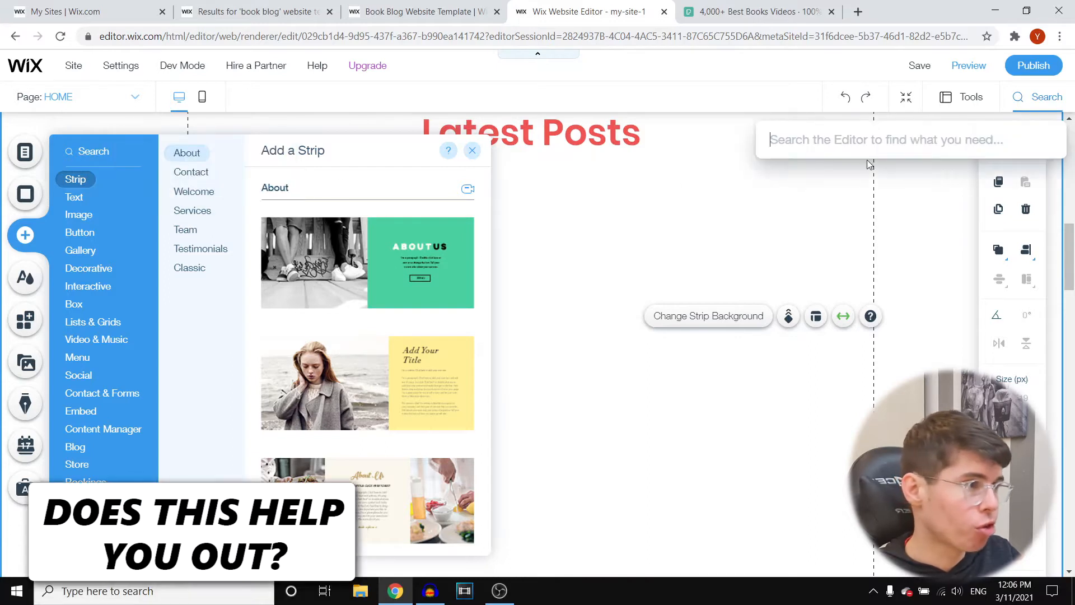
pyautogui.write('image')
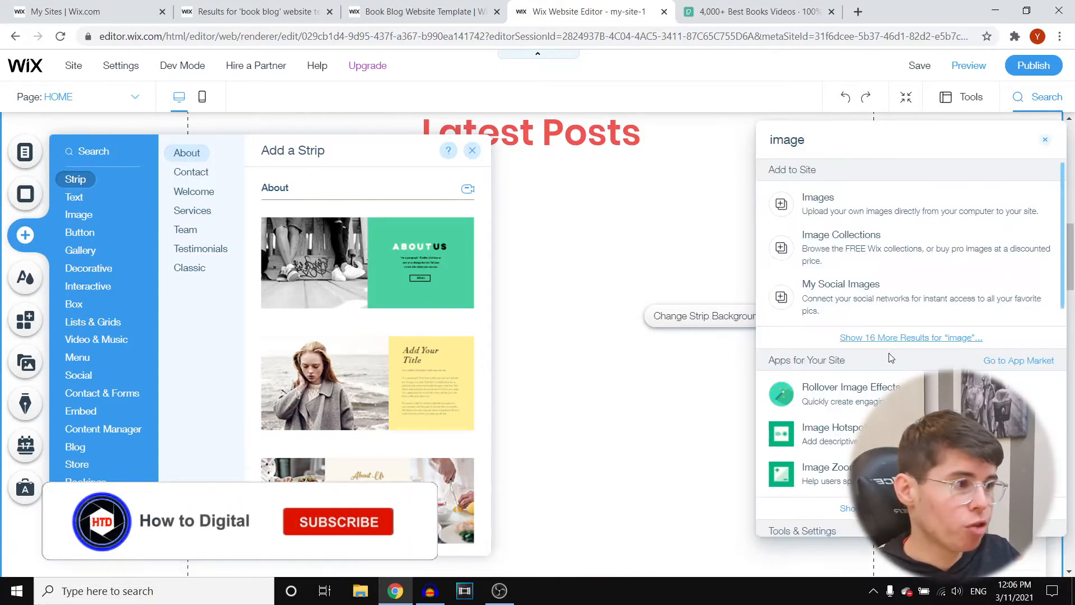
pyautogui.click(867, 211)
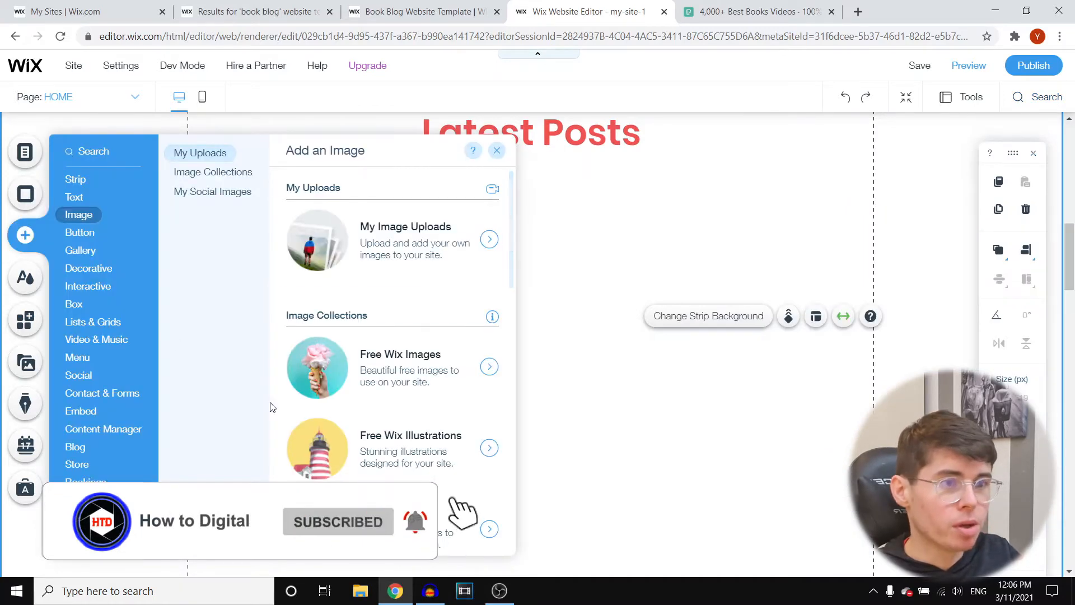
pyautogui.click(407, 239)
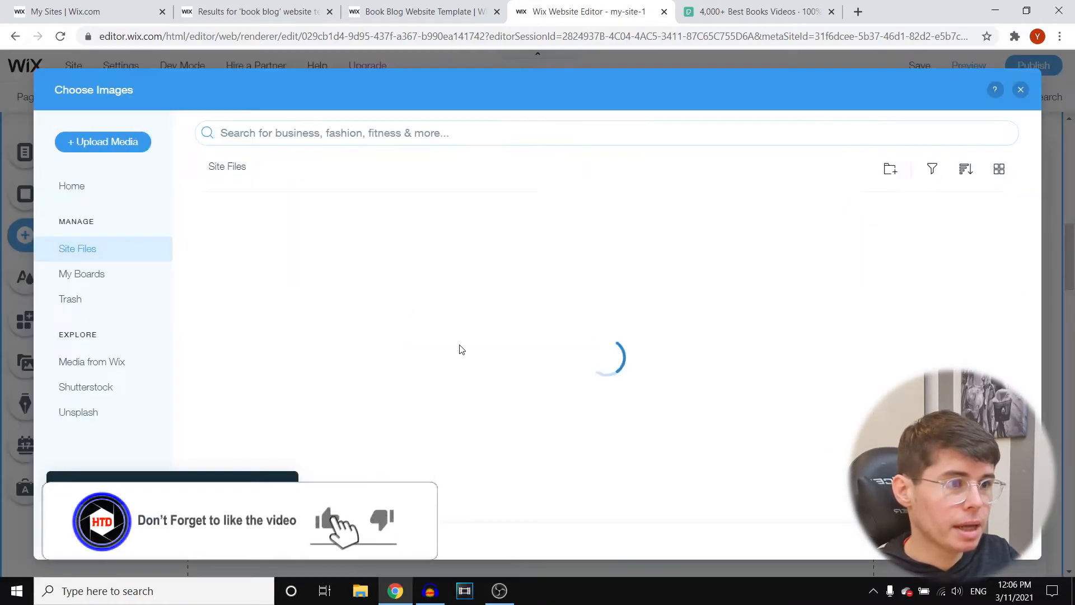
pyautogui.click(477, 329)
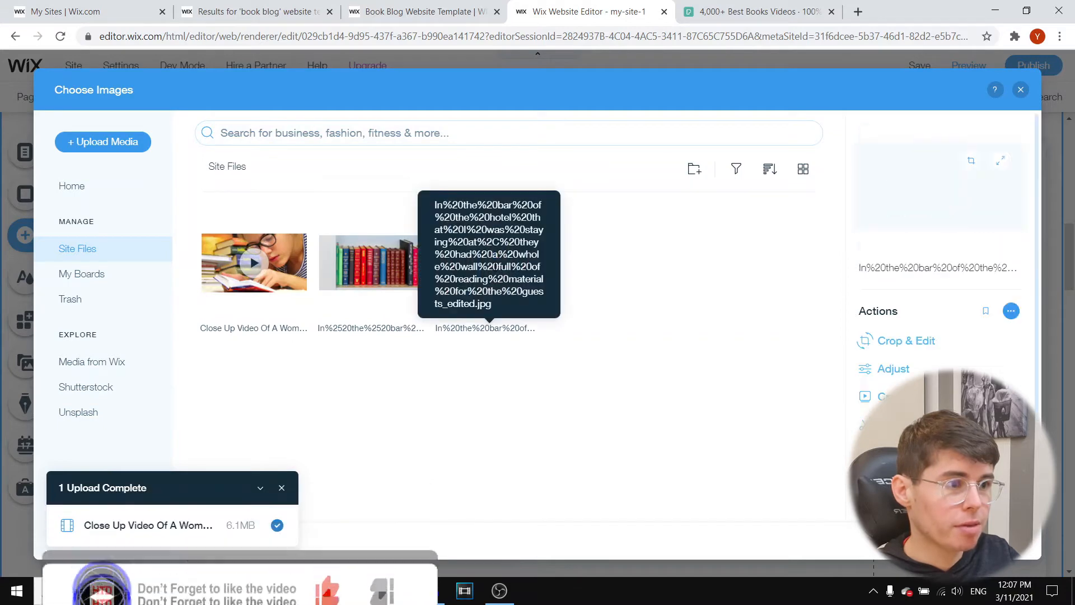
pyautogui.click(981, 540)
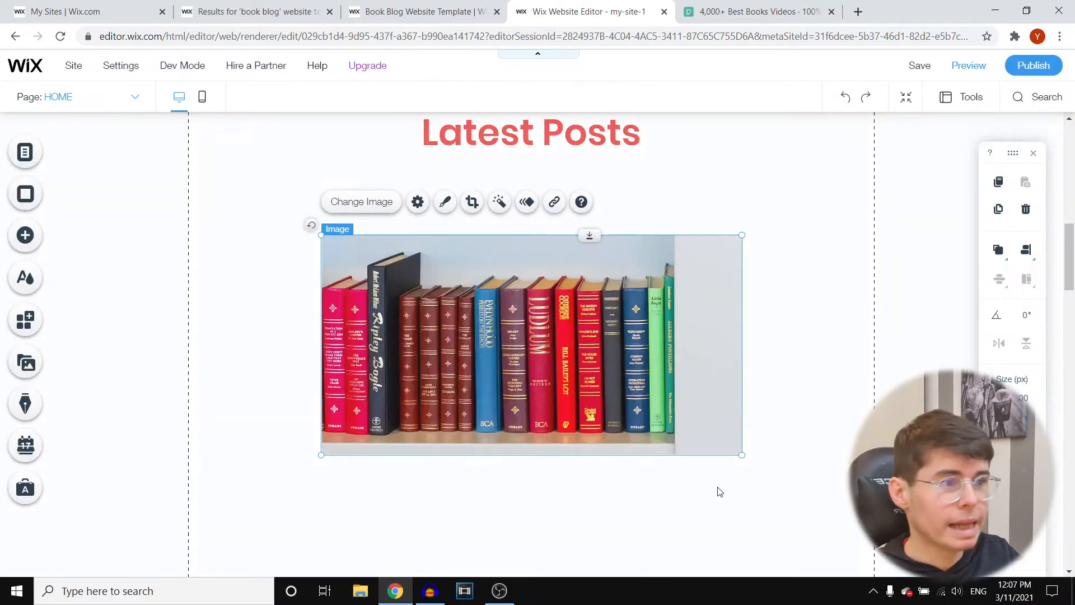
# Step: Enlarge the bookshelf image and align its edge with the page gridline just below the Latest Posts heading
pyautogui.moveTo(646, 371); pyautogui.dragTo(595, 384)
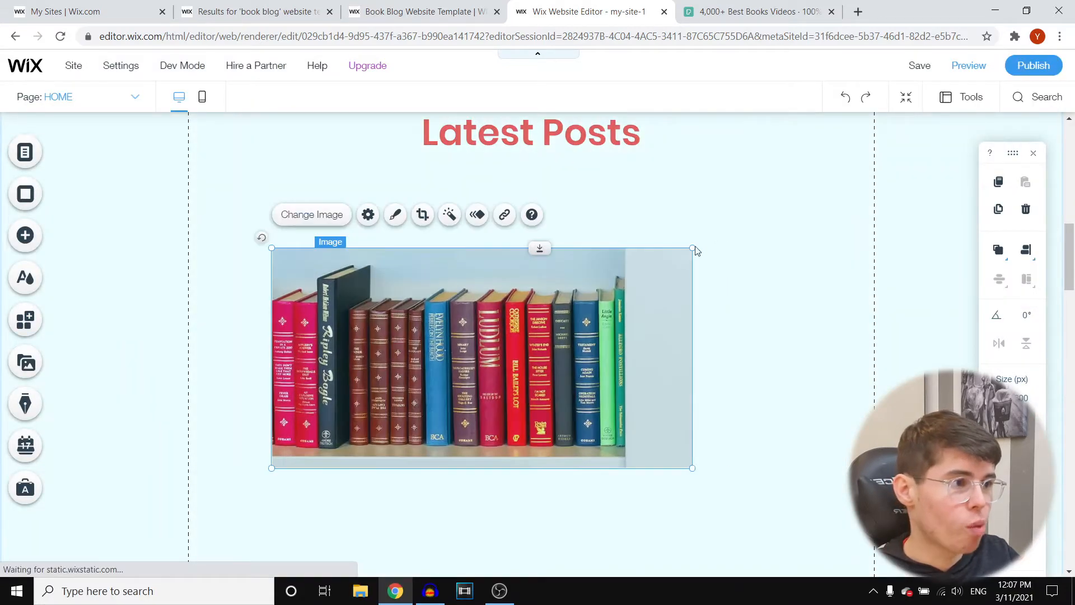
pyautogui.moveTo(693, 247); pyautogui.dragTo(838, 120)
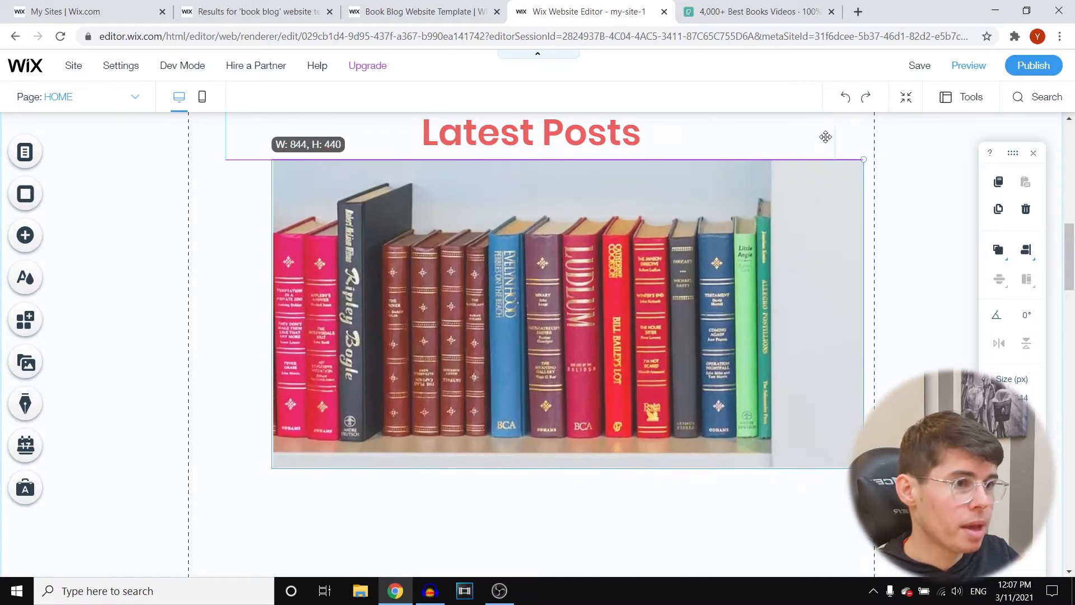
pyautogui.moveTo(772, 241); pyautogui.dragTo(700, 241)
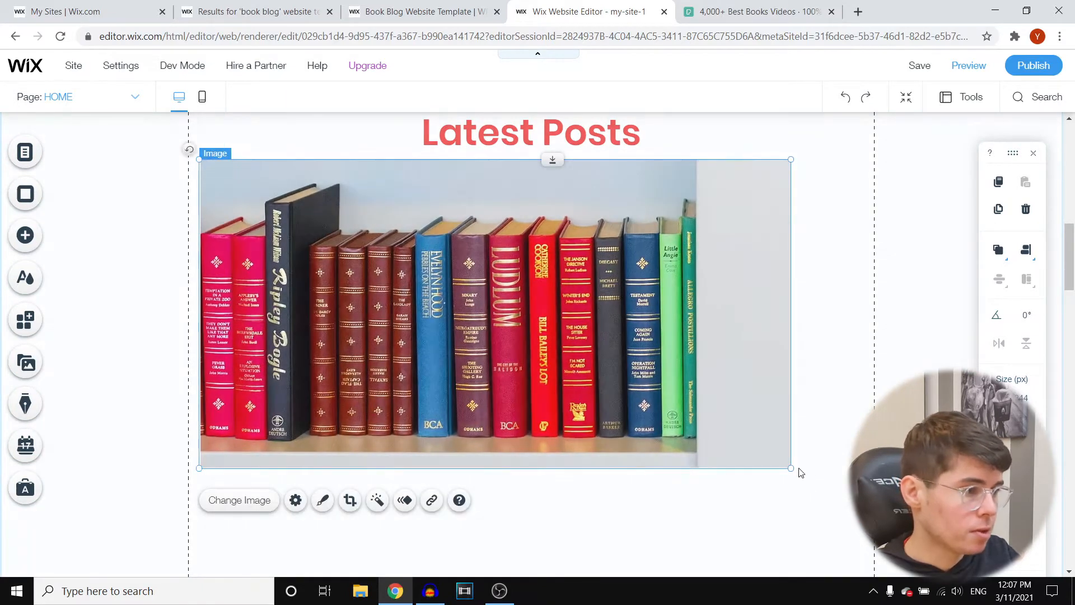
pyautogui.moveTo(795, 470); pyautogui.dragTo(1002, 577)
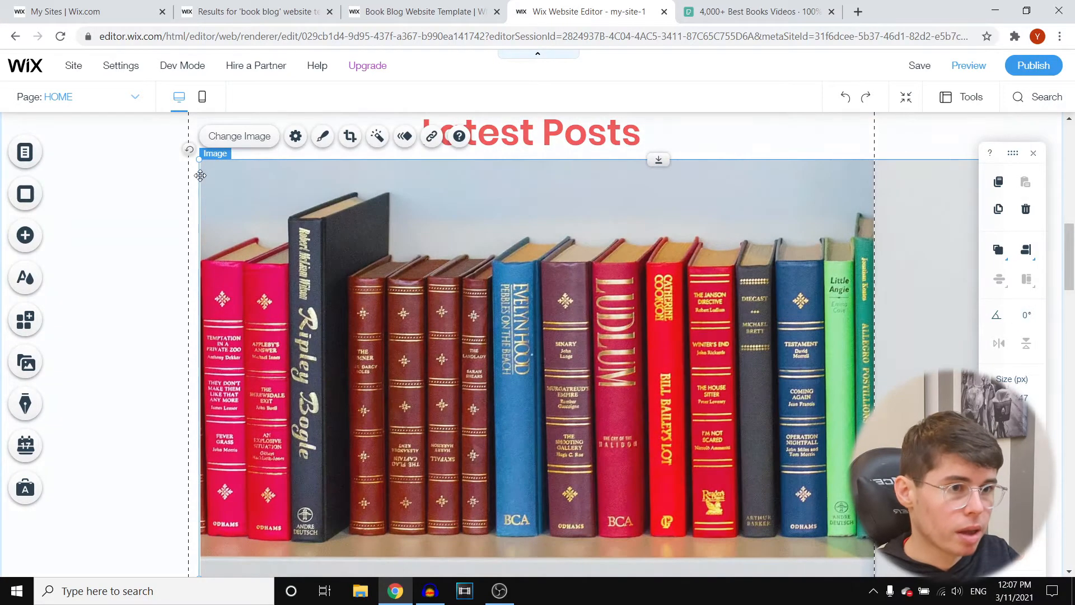
pyautogui.moveTo(196, 160); pyautogui.dragTo(188, 152)
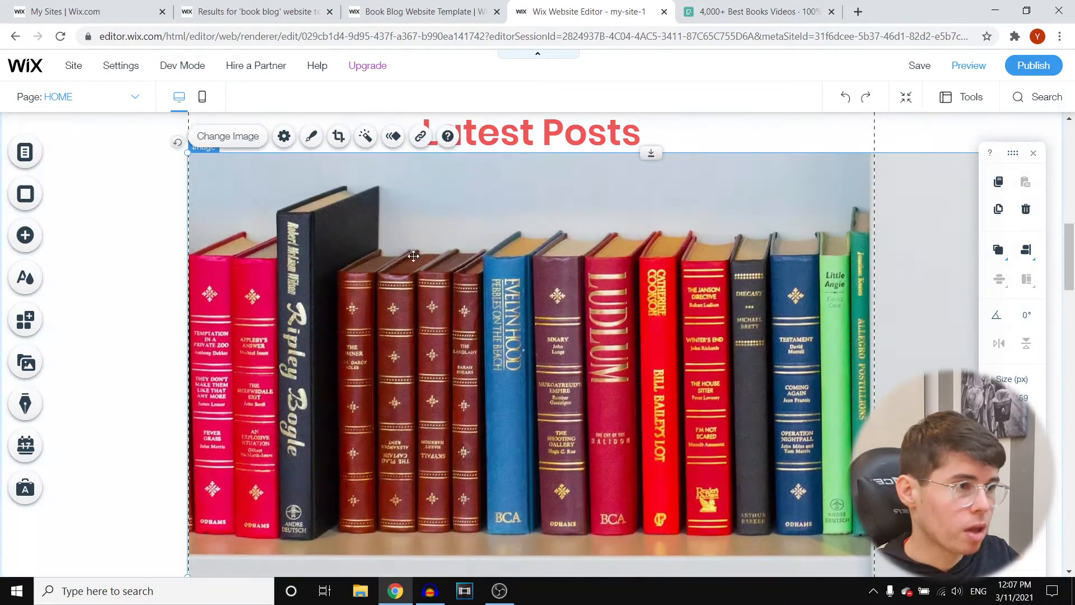
pyautogui.moveTo(495, 254); pyautogui.dragTo(494, 270)
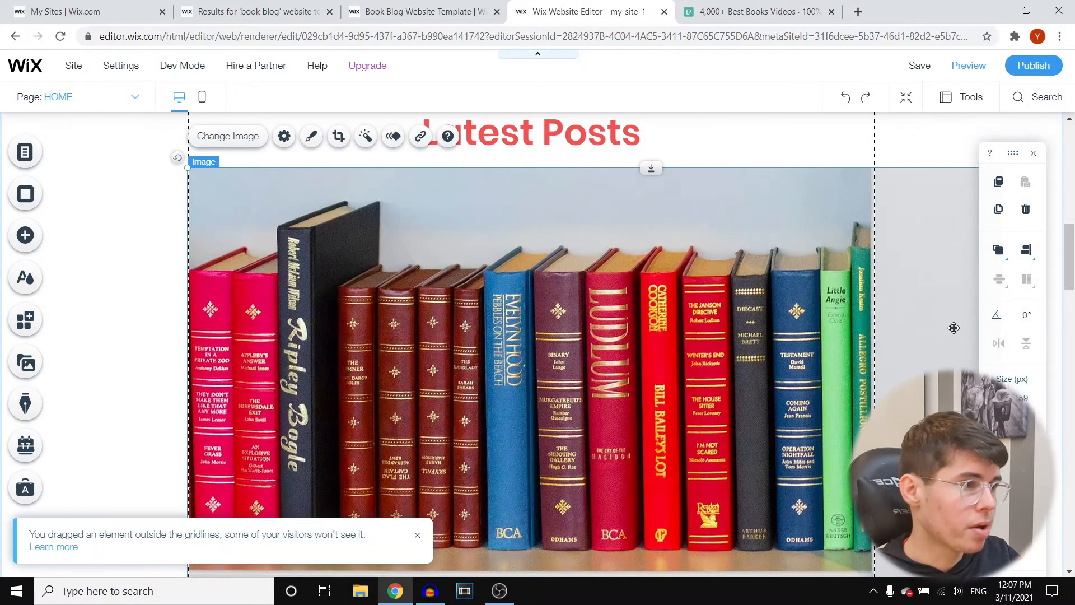
# Step: Shorten the Latest Posts strip to end just below the bookshelf image and move the post list up under the image
pyautogui.scroll(-6, 953, 327)
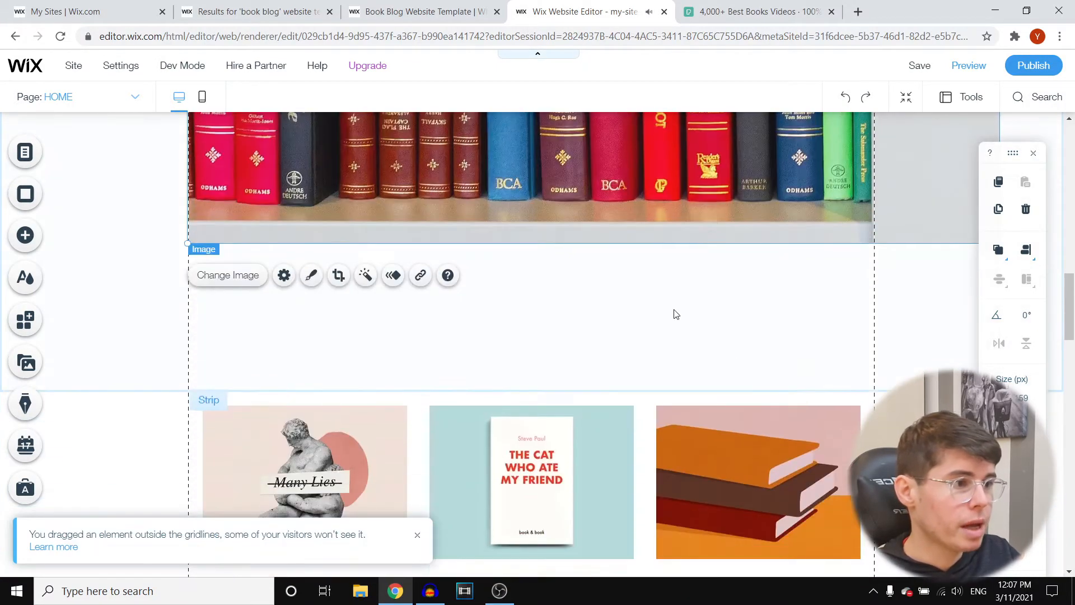
pyautogui.click(650, 322)
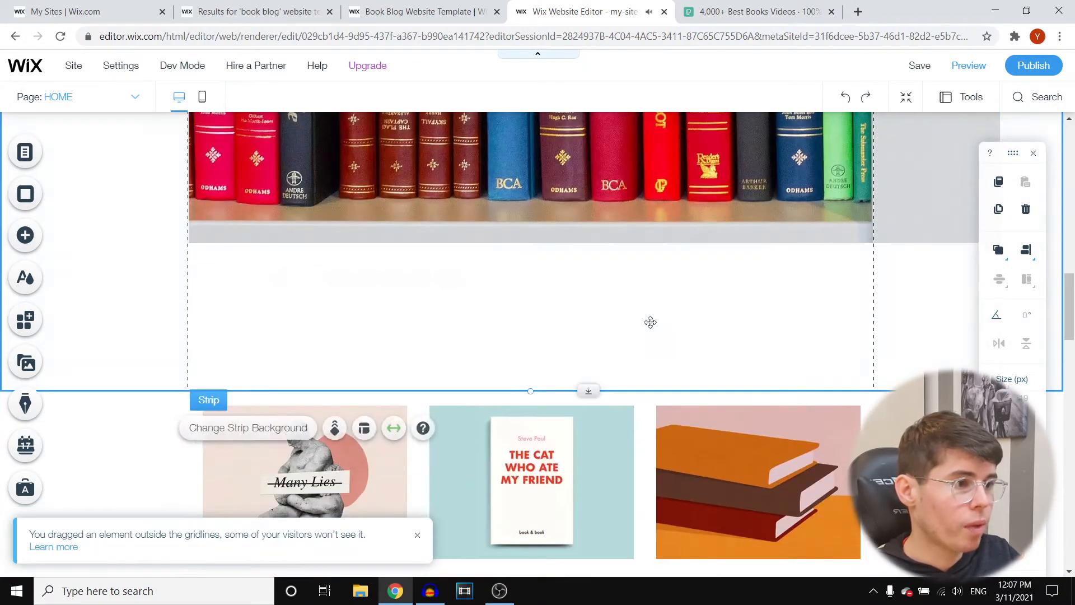
pyautogui.moveTo(531, 389); pyautogui.dragTo(537, 269)
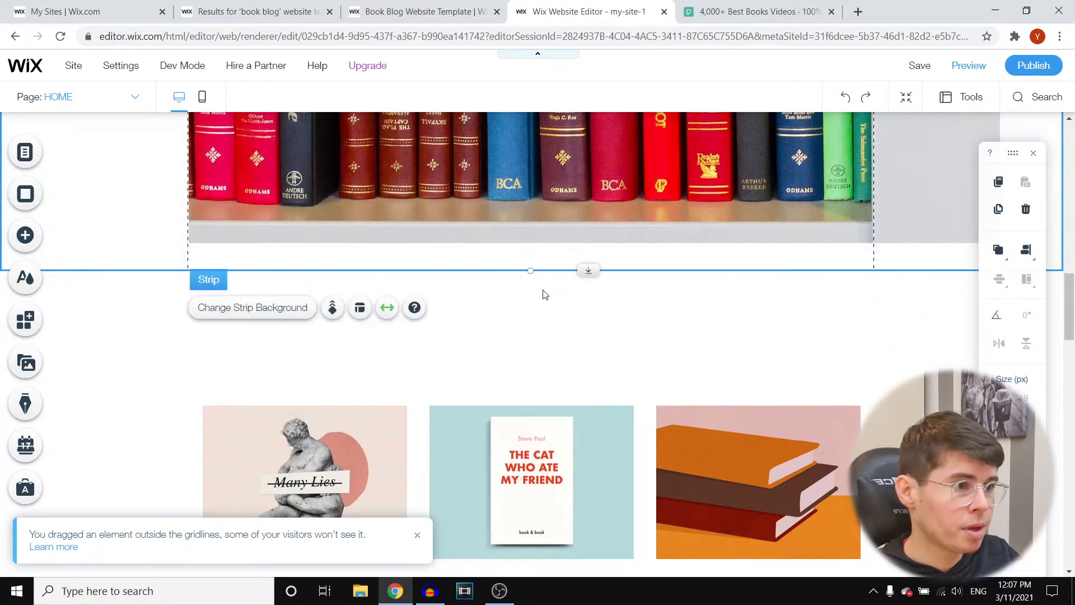
pyautogui.click(562, 360)
pyautogui.moveTo(569, 453); pyautogui.dragTo(562, 305)
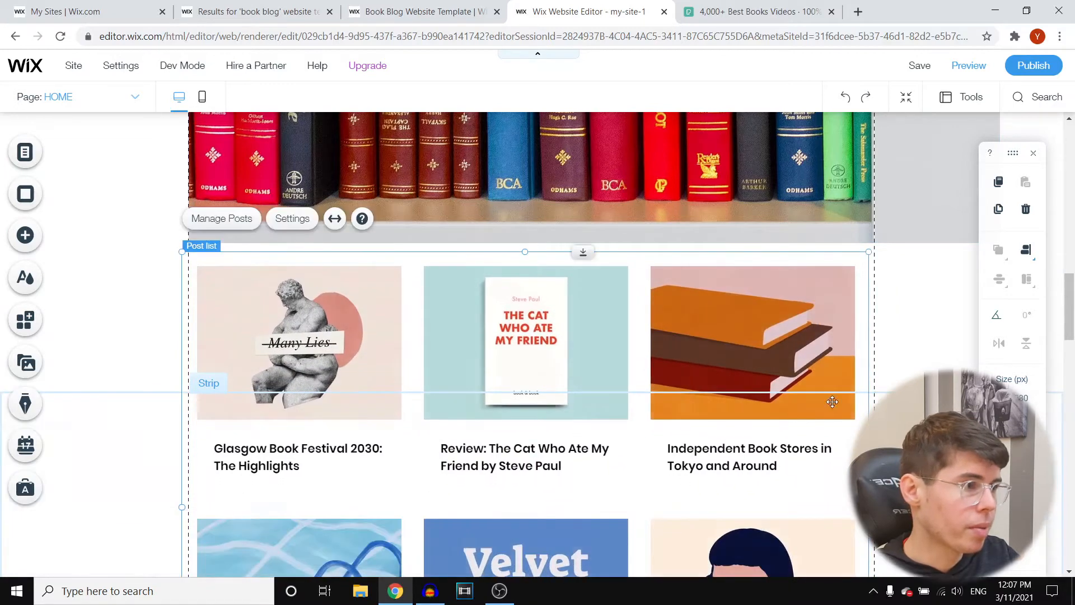
pyautogui.click(899, 440)
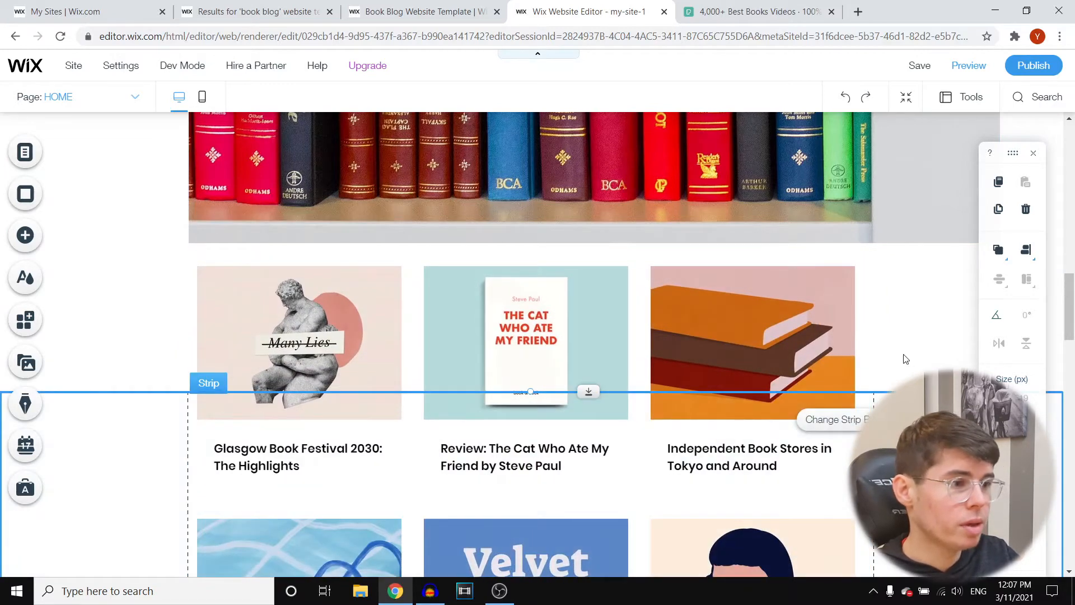
pyautogui.scroll(-3, 401, 403)
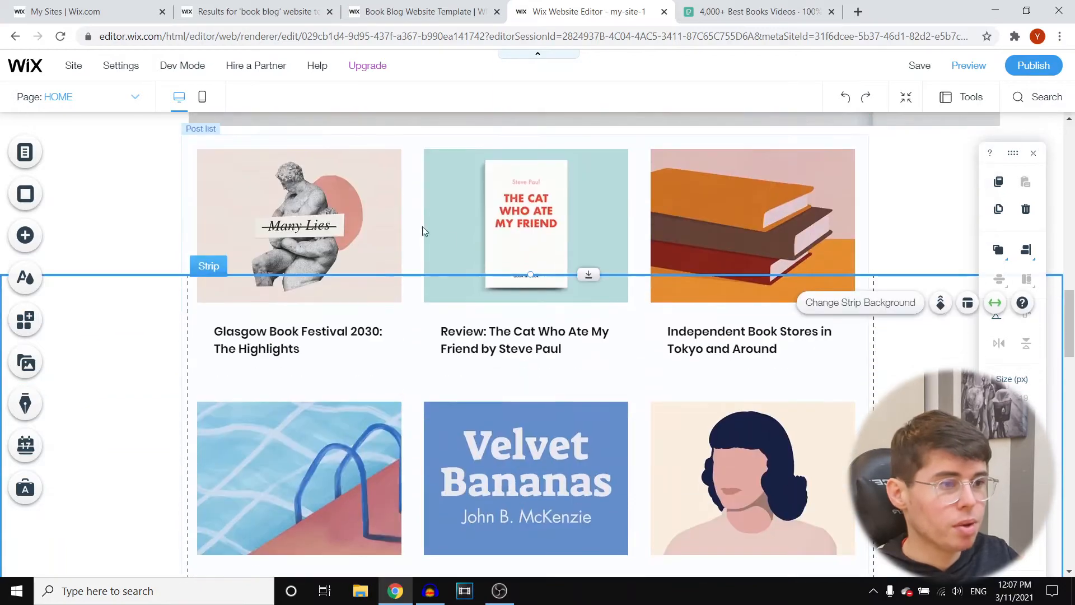
# Step: Preview the site and examine the home page from the header through the tagline and video to Latest Posts
pyautogui.scroll(10, 650, 304)
pyautogui.click(946, 69)
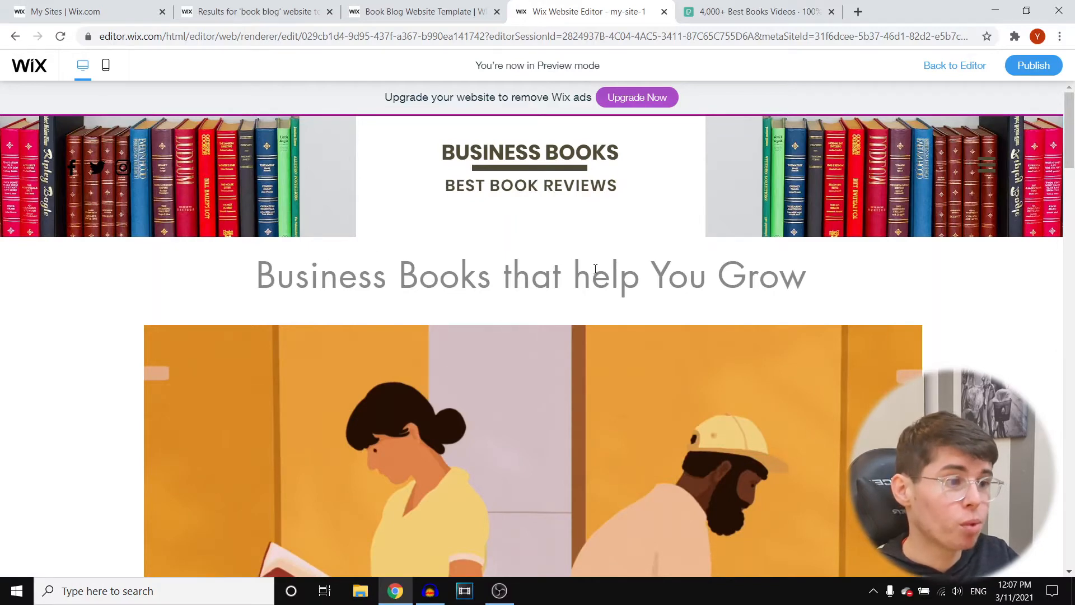
pyautogui.scroll(-4, 595, 268)
pyautogui.scroll(-4, 594, 264)
pyautogui.scroll(2, 615, 318)
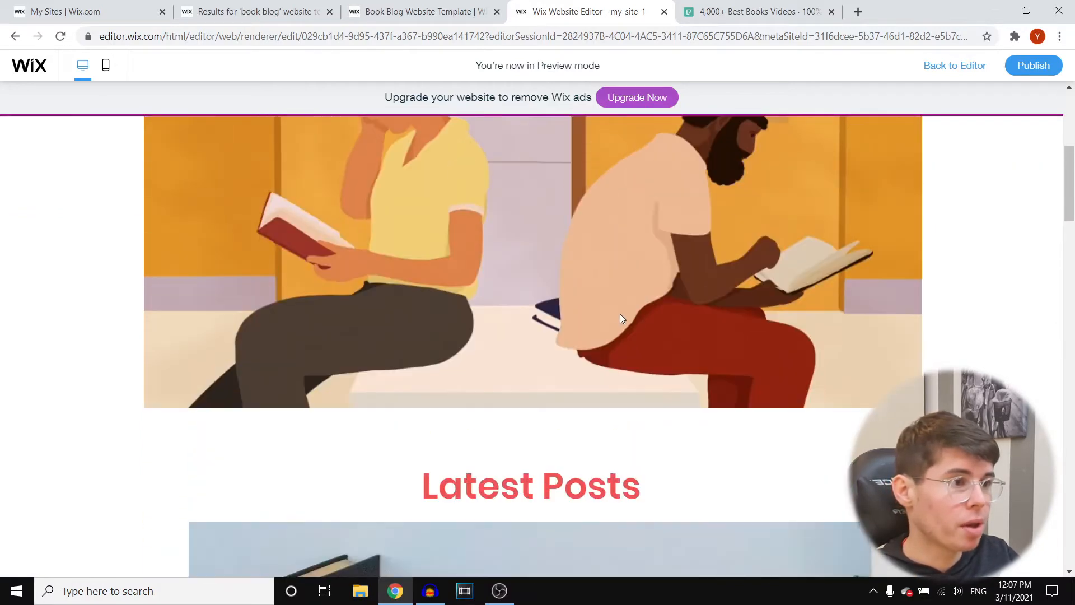
pyautogui.scroll(4, 620, 318)
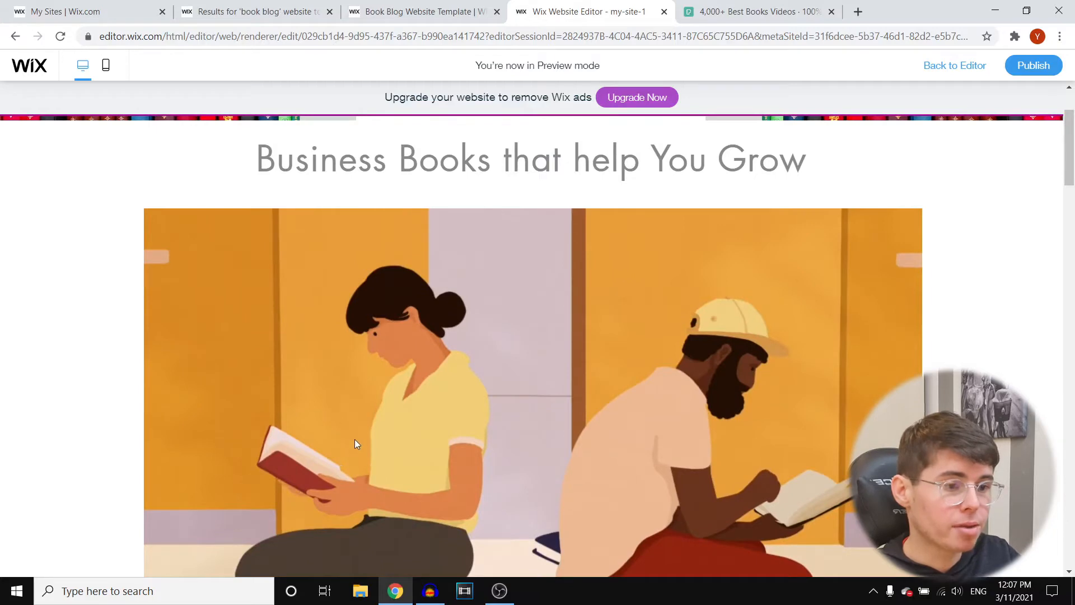
pyautogui.scroll(-4, 481, 400)
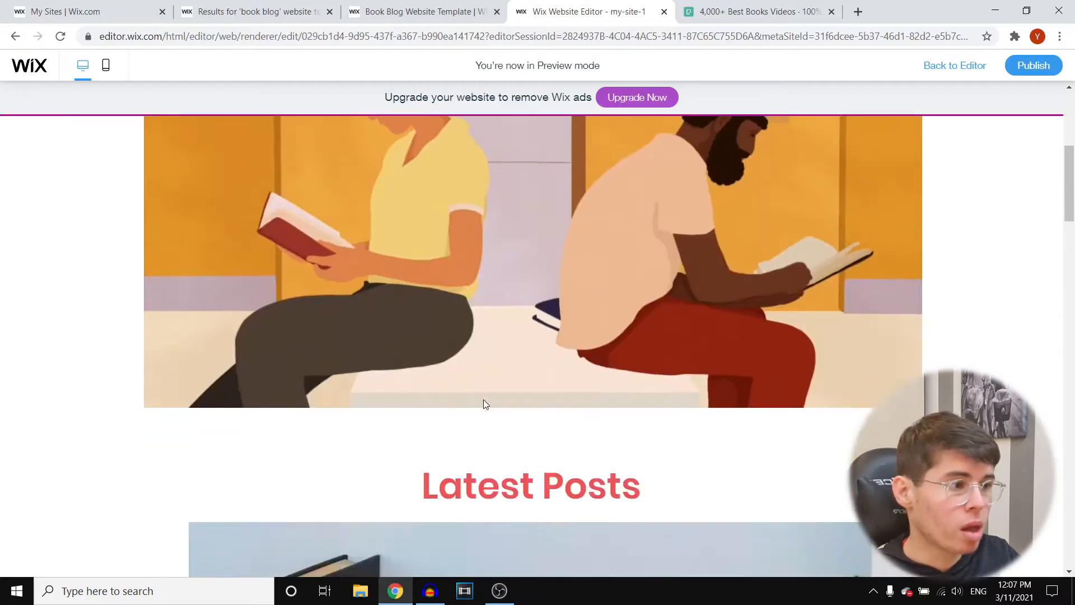
pyautogui.scroll(2, 567, 362)
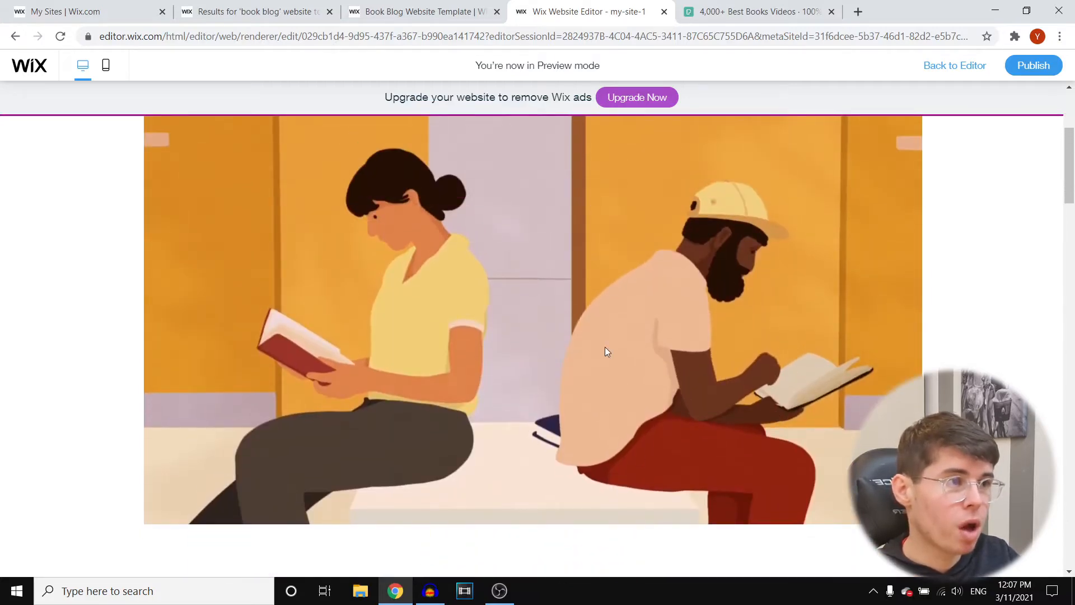
# Step: Glance at the Pexels book videos, return to the site preview and examine the Latest Posts image and post list
pyautogui.hotkey('ctrl', 'Tab')
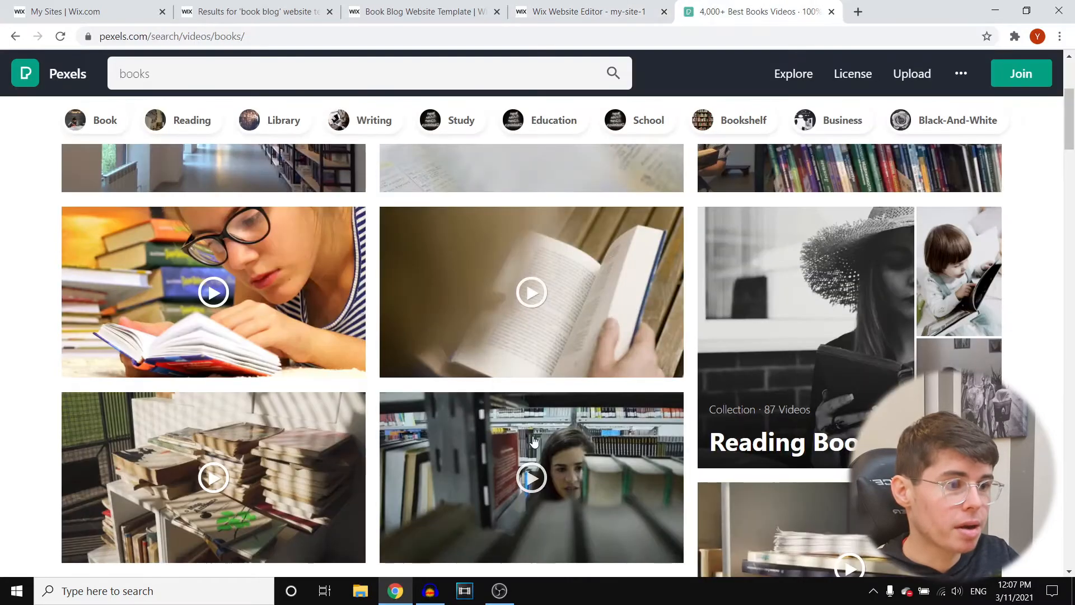
pyautogui.click(566, 10)
pyautogui.scroll(-4, 541, 345)
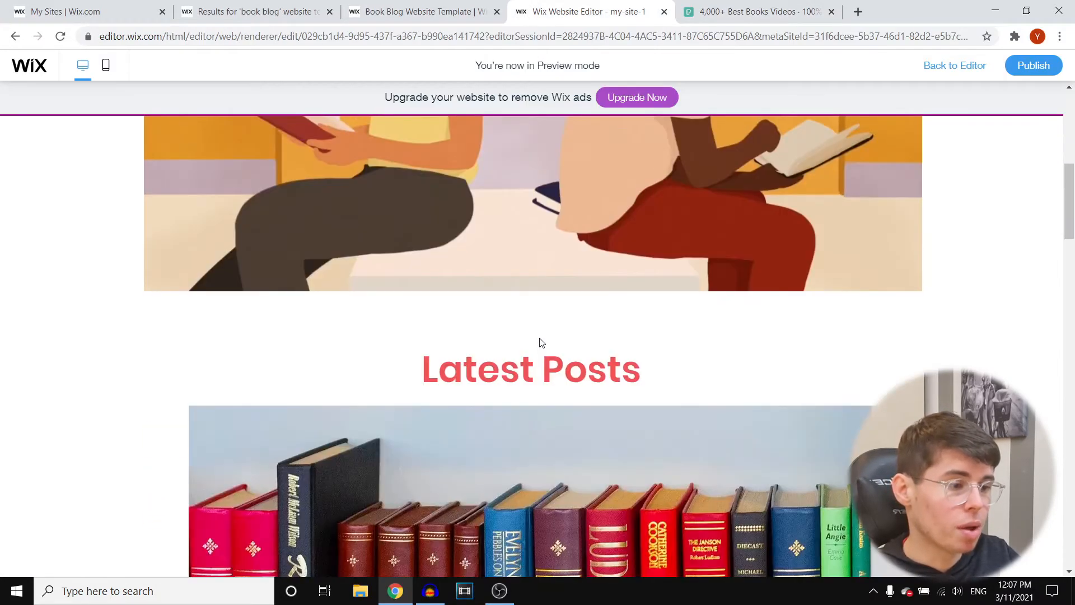
pyautogui.scroll(-4, 541, 341)
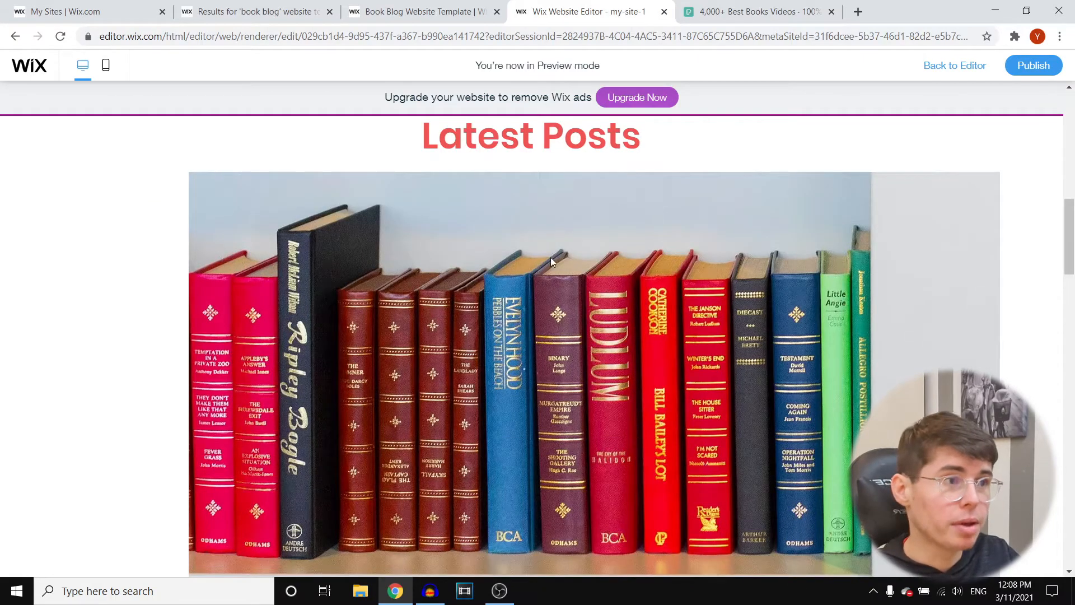
pyautogui.scroll(-2, 595, 201)
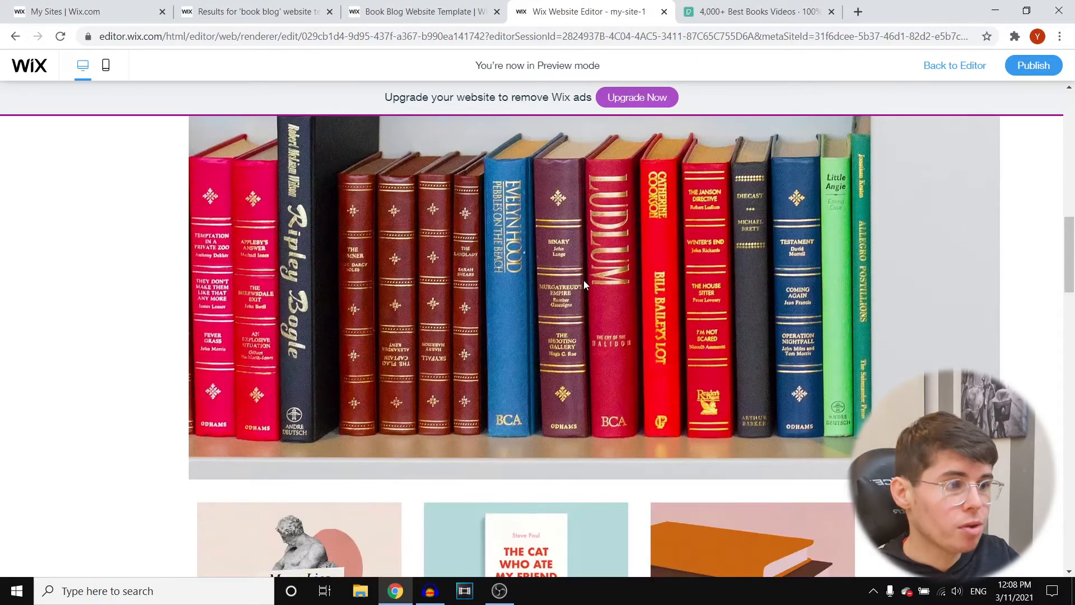
pyautogui.scroll(-4, 584, 285)
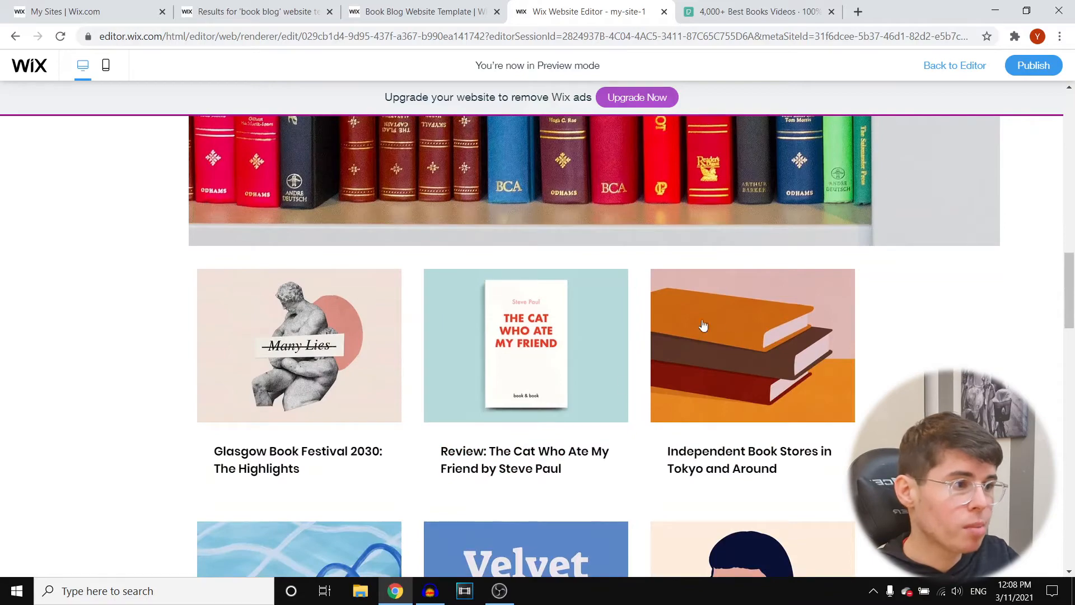
pyautogui.scroll(6, 703, 326)
# Step: Look at the post page of the original Book Blog template, and go back to editing the site
pyautogui.click(424, 11)
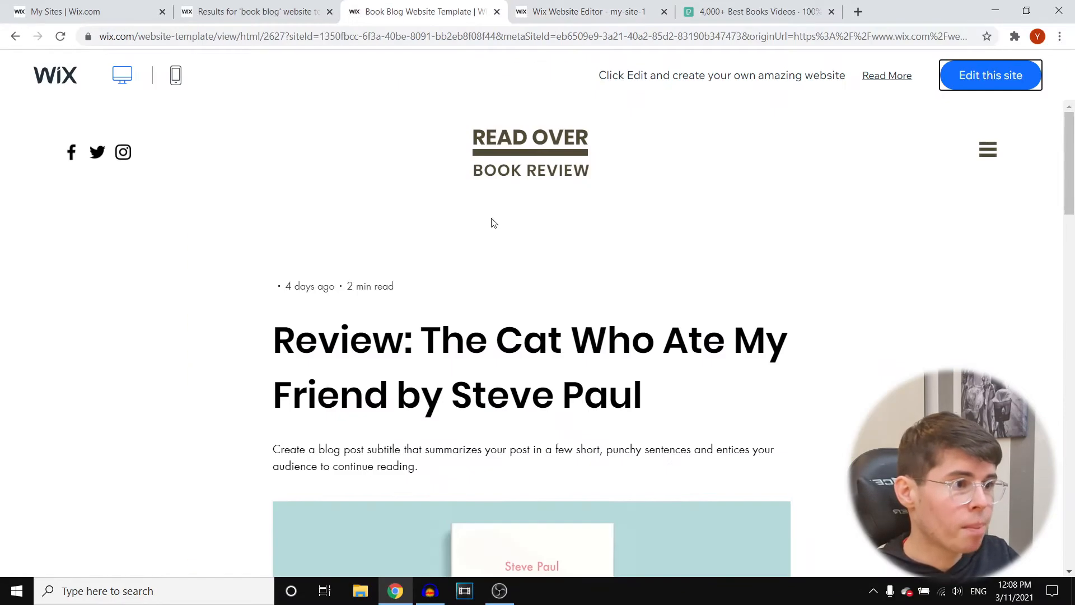
pyautogui.scroll(-4, 493, 223)
pyautogui.click(616, 11)
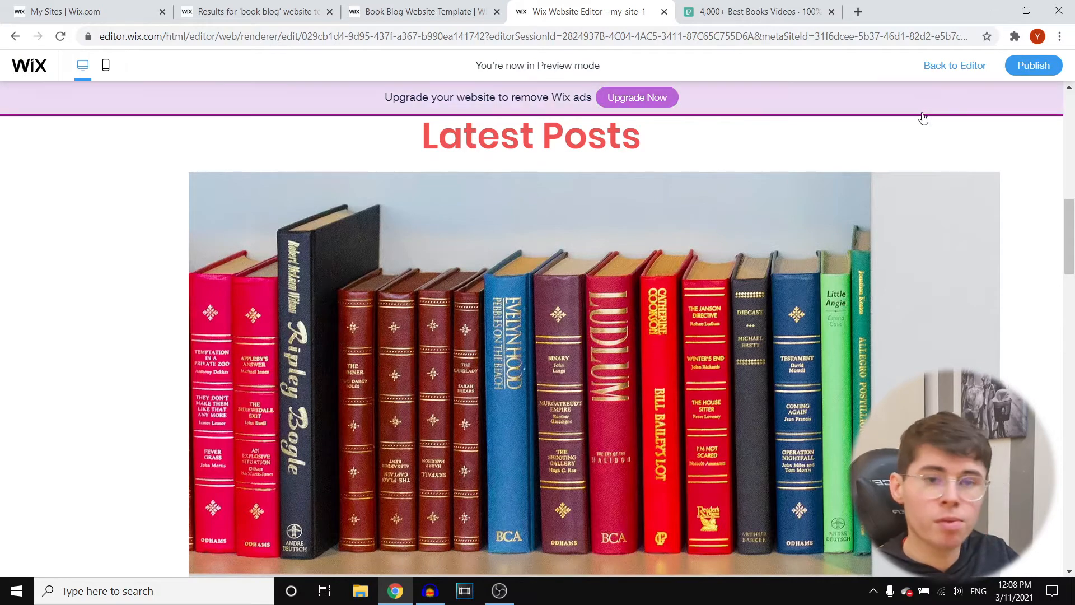
pyautogui.click(954, 66)
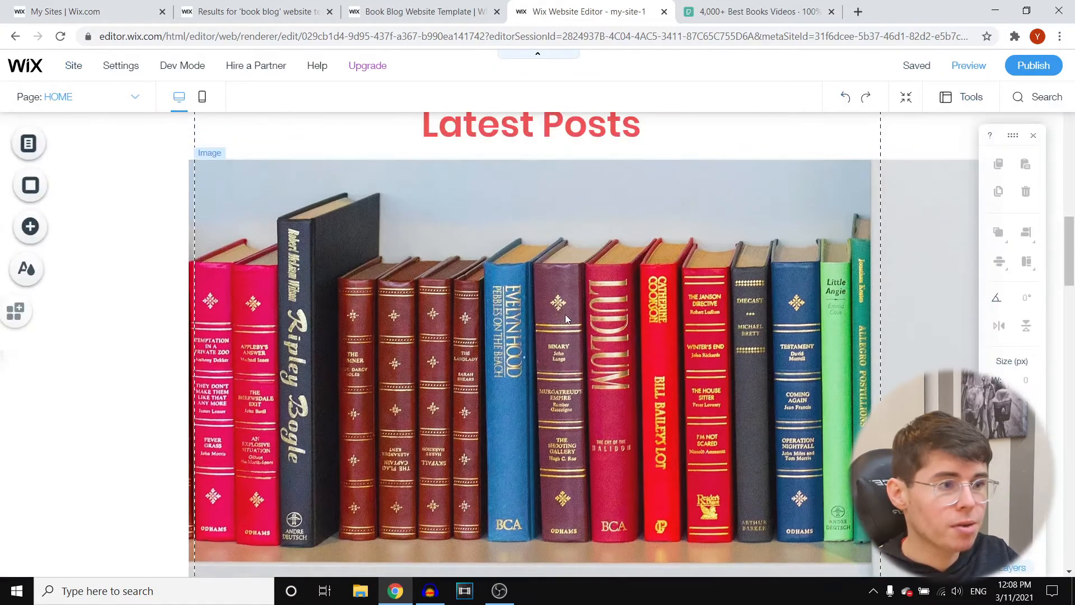
# Step: Delete the bookshelf image and move the post list up so it sits centered directly below the Latest Posts heading
pyautogui.scroll(-2, 563, 312)
pyautogui.click(617, 294)
pyautogui.press('Delete')
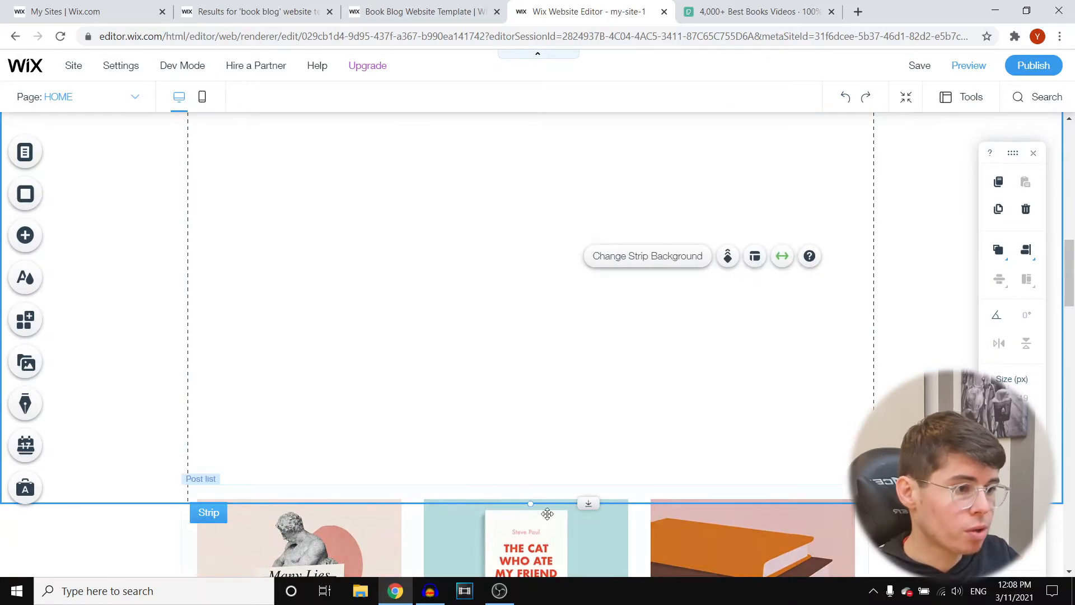
pyautogui.moveTo(547, 516); pyautogui.dragTo(569, 162)
pyautogui.scroll(4, 613, 297)
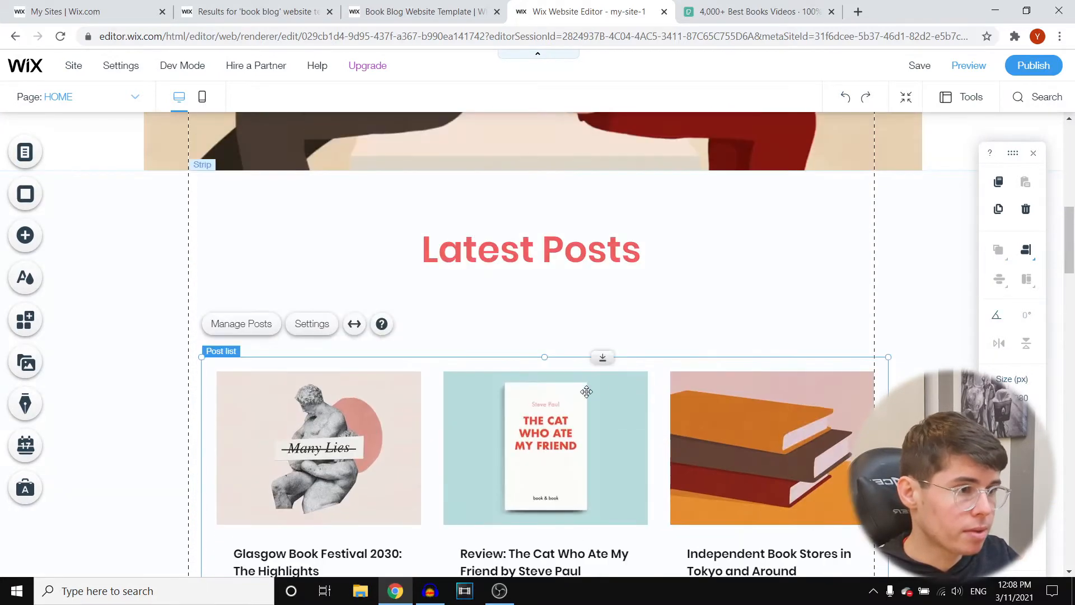
pyautogui.moveTo(586, 391); pyautogui.dragTo(548, 343)
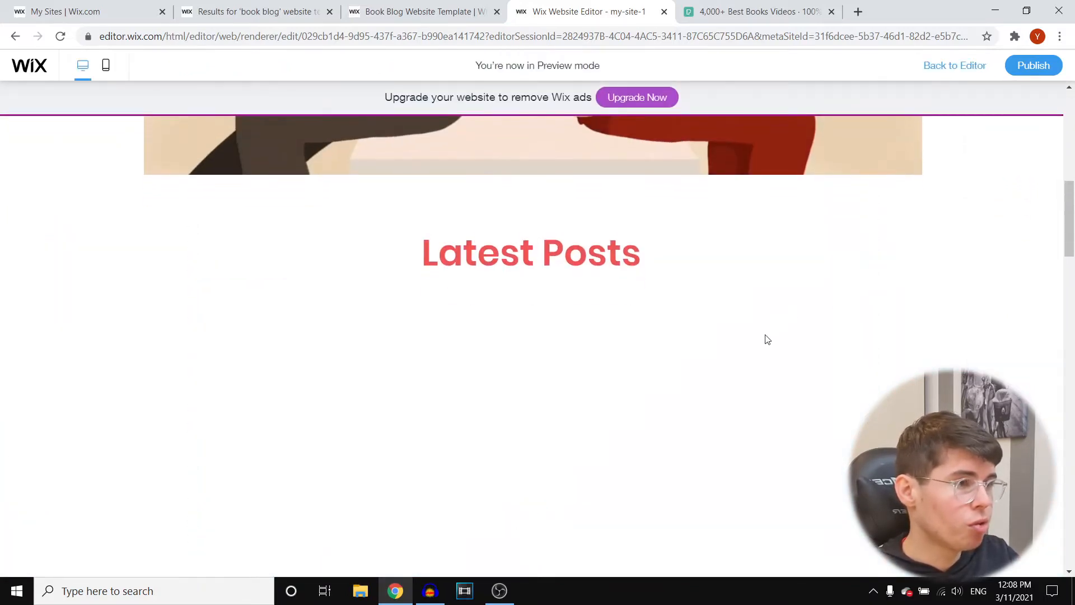
# Step: Examine the Latest Posts section in the preview and read through the Glasgow Book Festival 2030 post page
pyautogui.scroll(10, 638, 311)
pyautogui.scroll(-15, 557, 274)
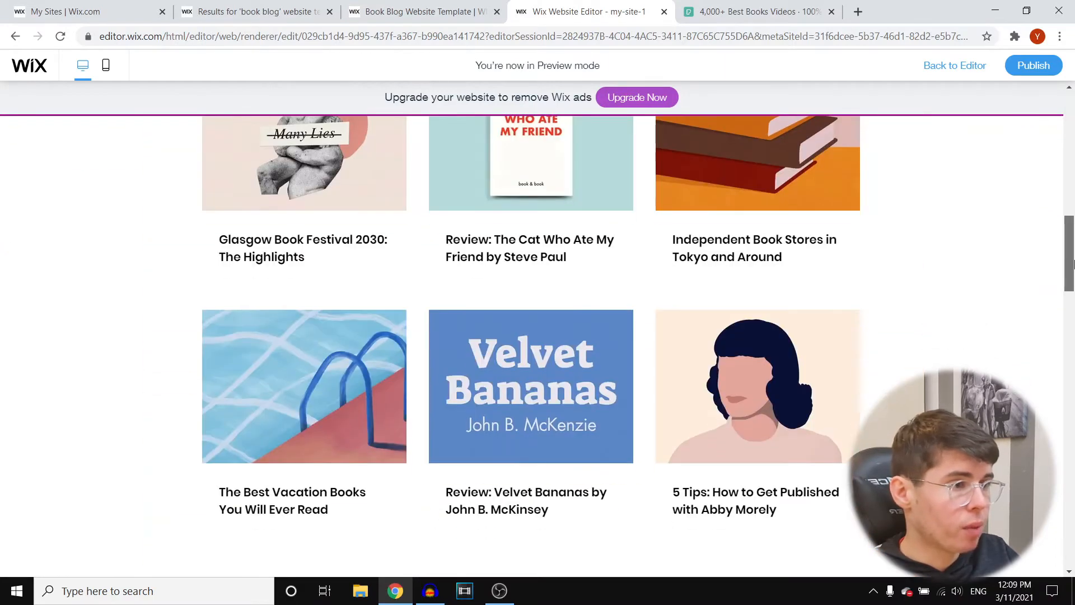
pyautogui.scroll(2, 362, 225)
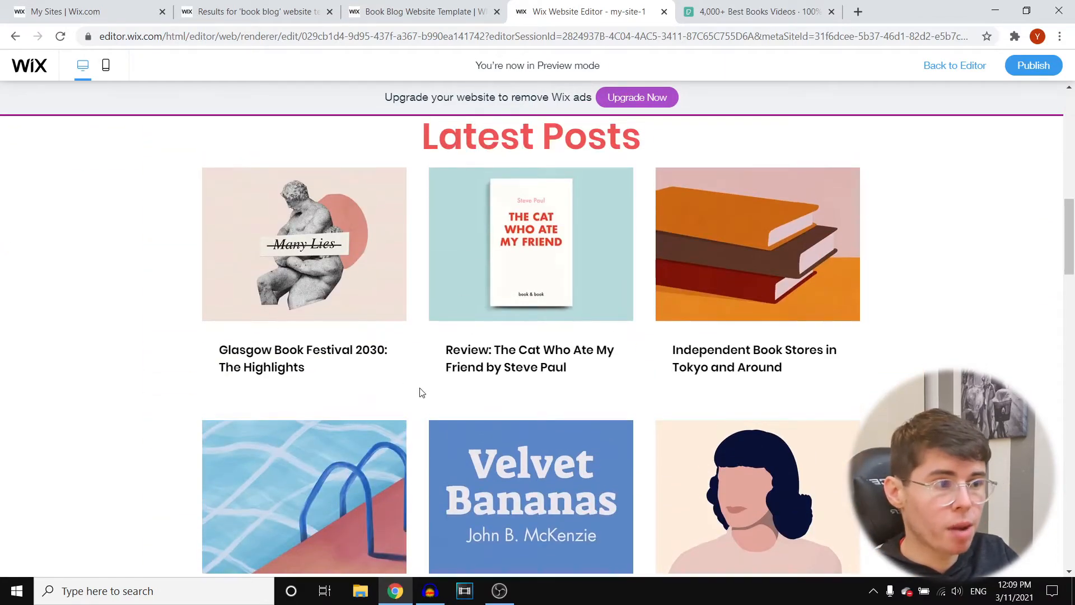
pyautogui.click(341, 360)
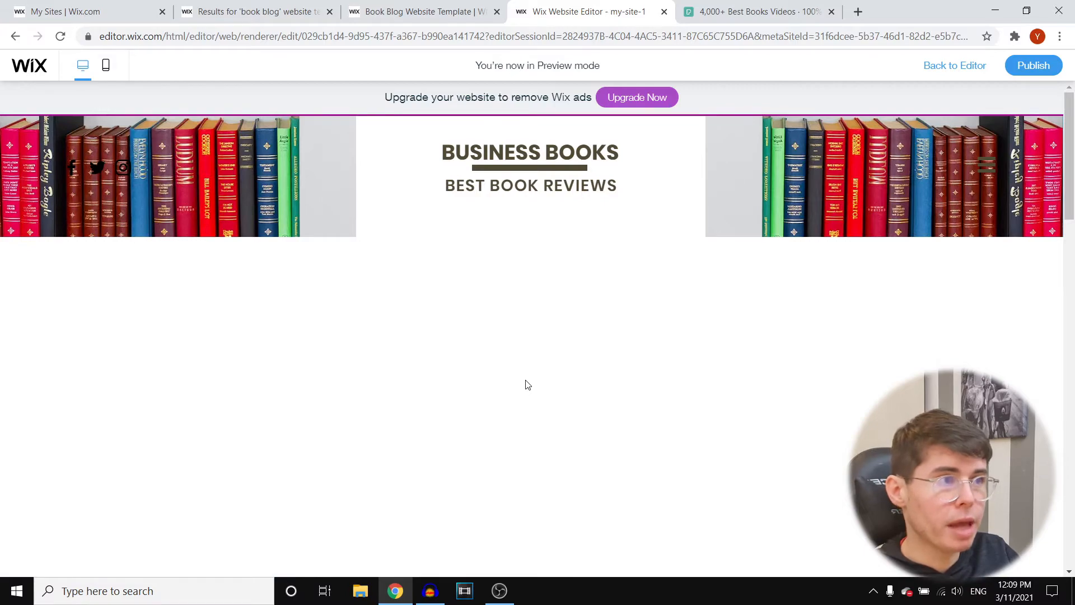
pyautogui.scroll(-14, 528, 378)
pyautogui.scroll(10, 528, 367)
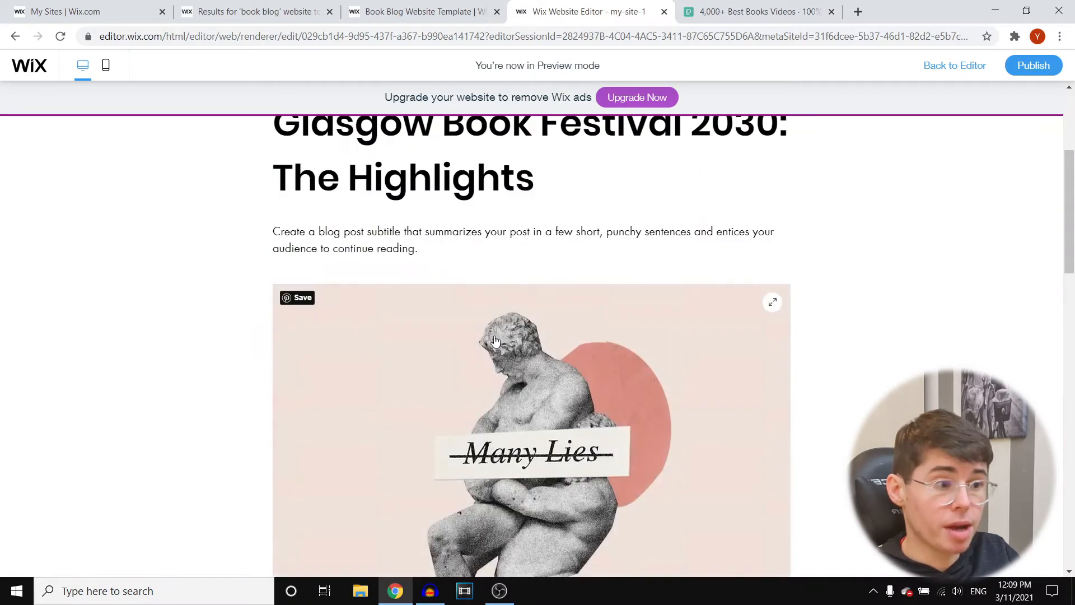
pyautogui.scroll(-10, 495, 340)
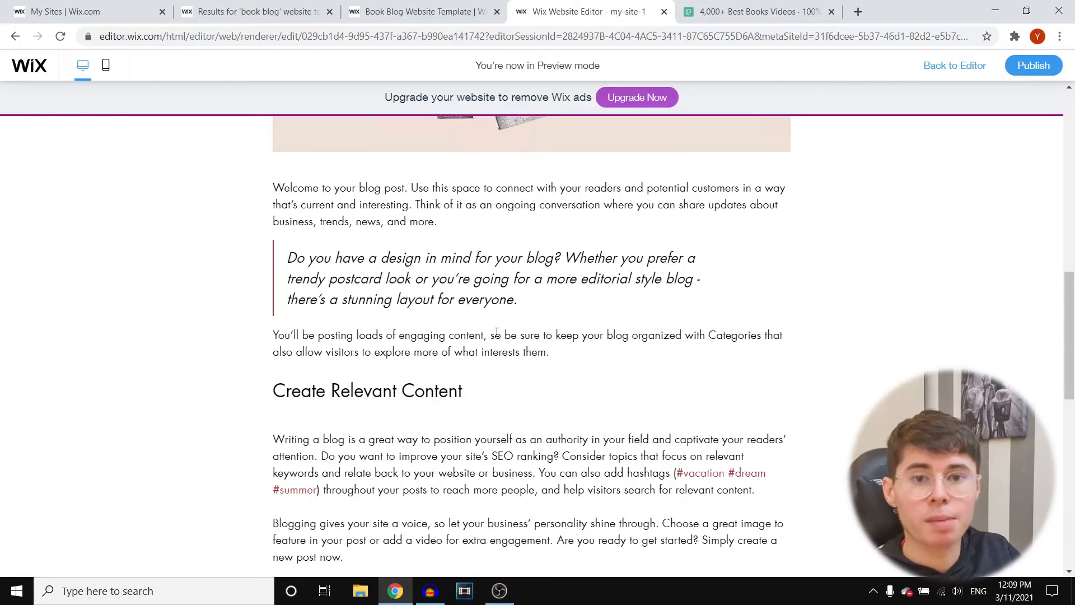
pyautogui.scroll(10, 501, 321)
pyautogui.scroll(2, 502, 313)
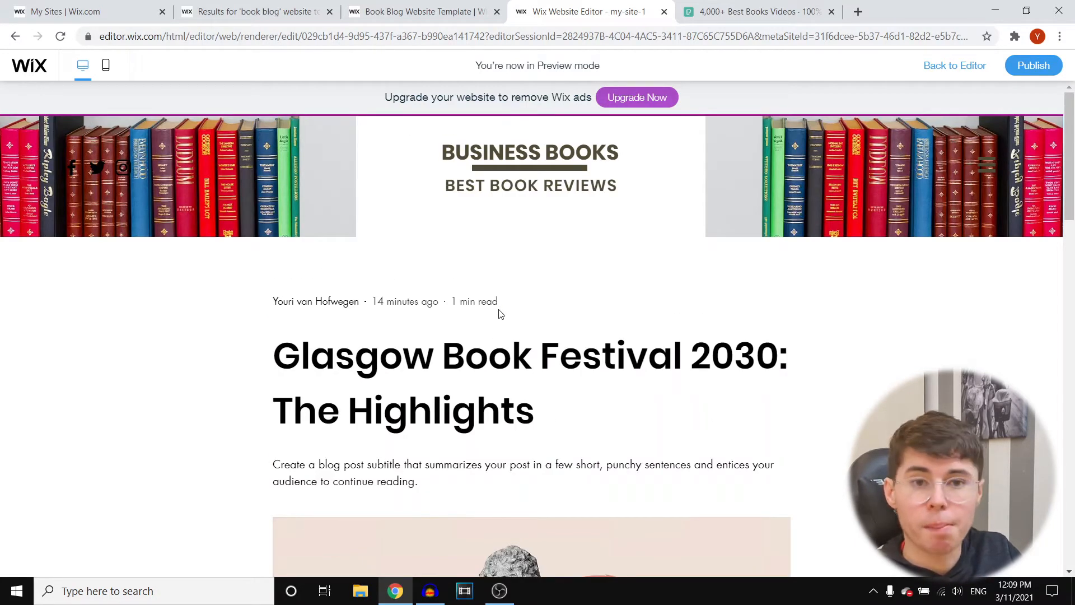
# Step: Switch from the Post page to the HOME page in the editor and select the Latest Posts post list
pyautogui.click(24, 155)
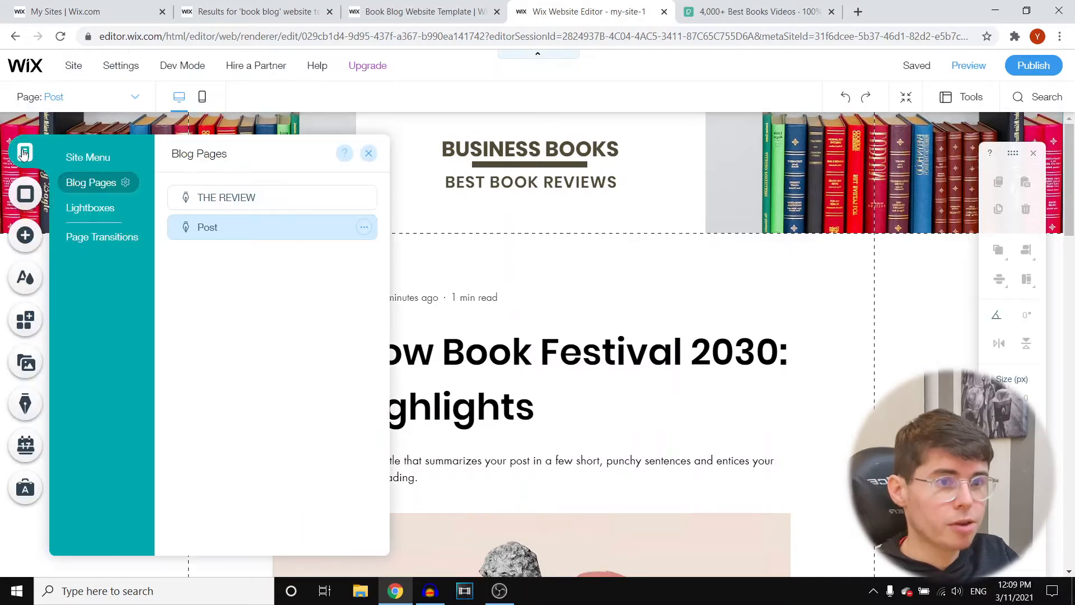
pyautogui.click(93, 163)
pyautogui.click(266, 202)
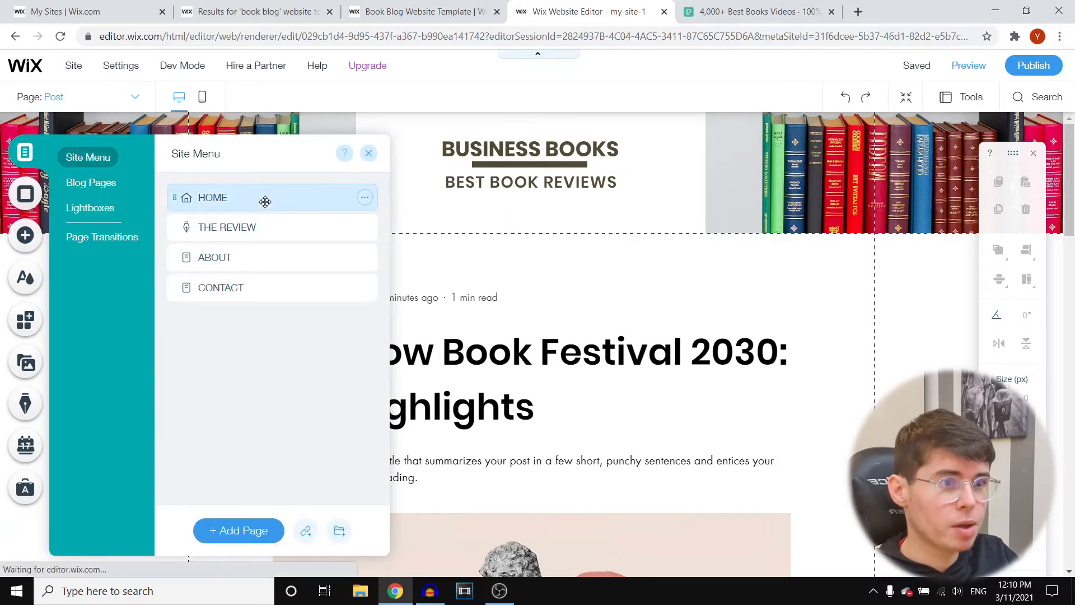
pyautogui.click(368, 154)
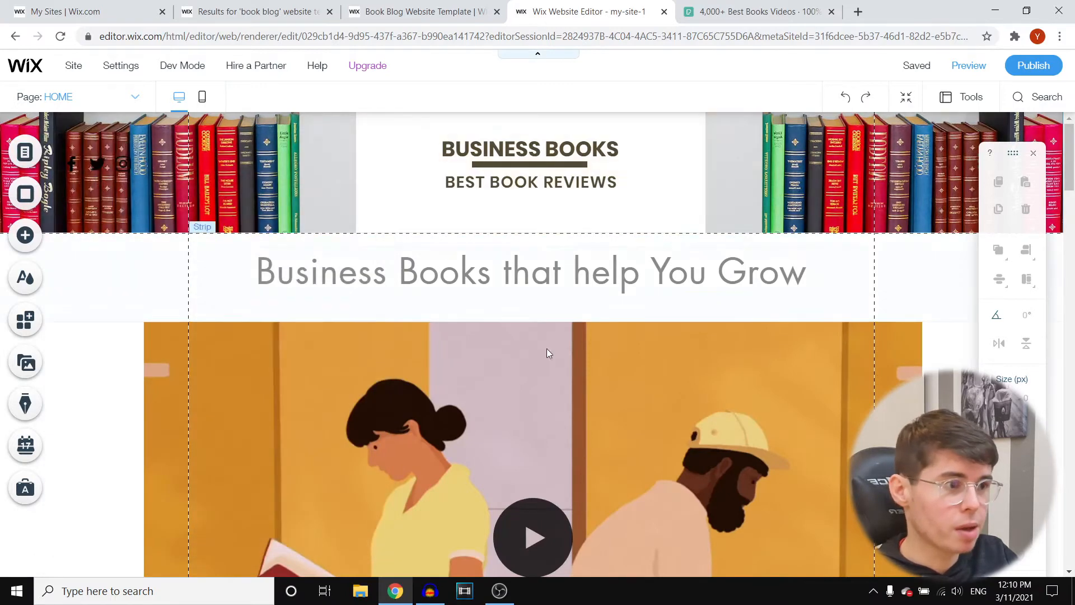
pyautogui.scroll(-12, 596, 311)
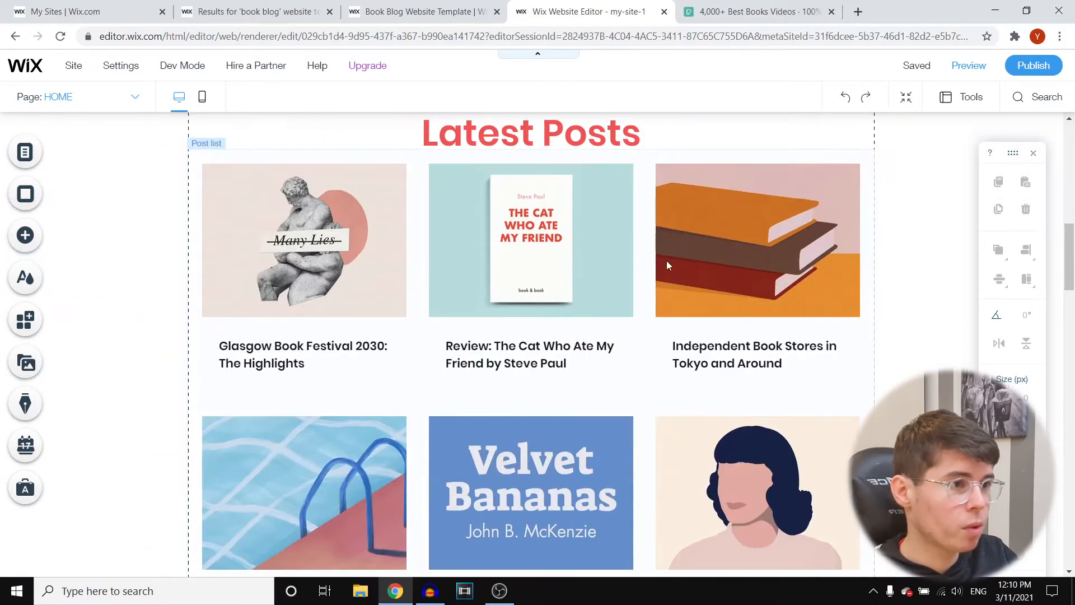
pyautogui.click(500, 234)
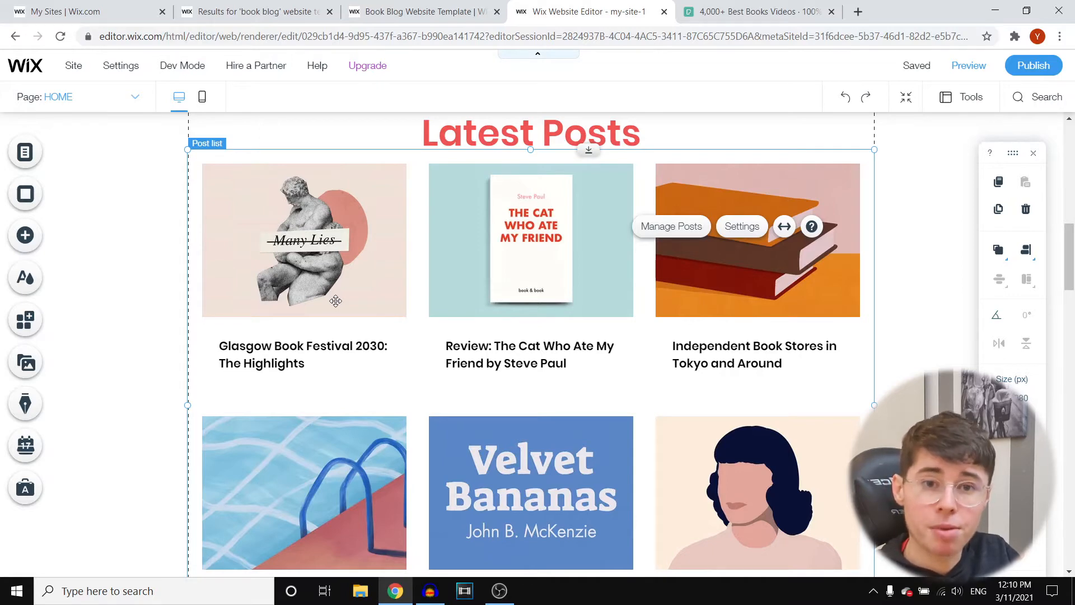
pyautogui.click(682, 233)
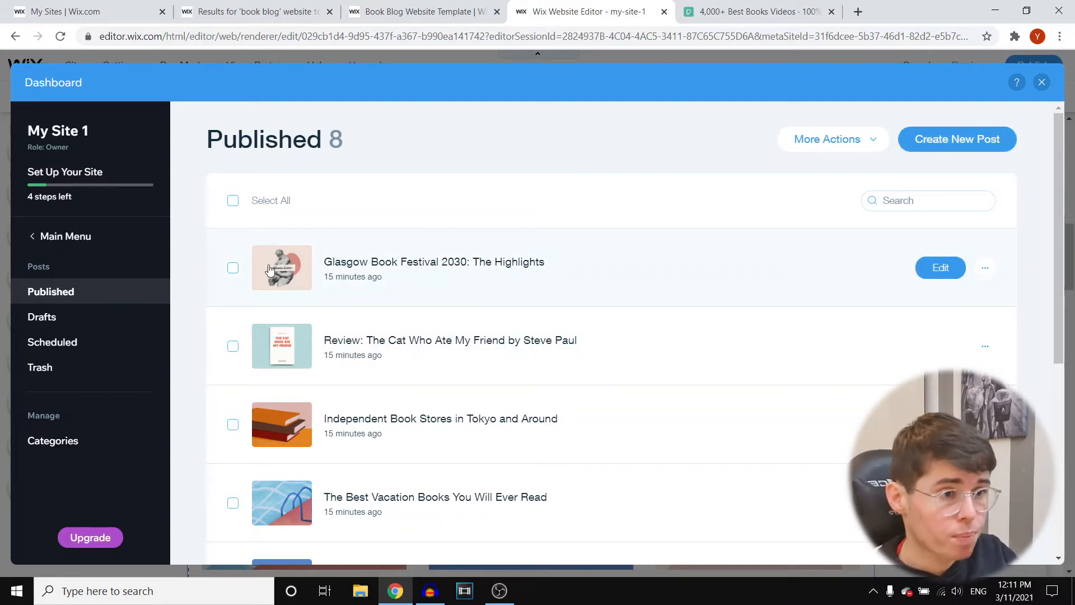
pyautogui.click(233, 268)
pyautogui.click(233, 268)
pyautogui.click(233, 268)
pyautogui.click(233, 346)
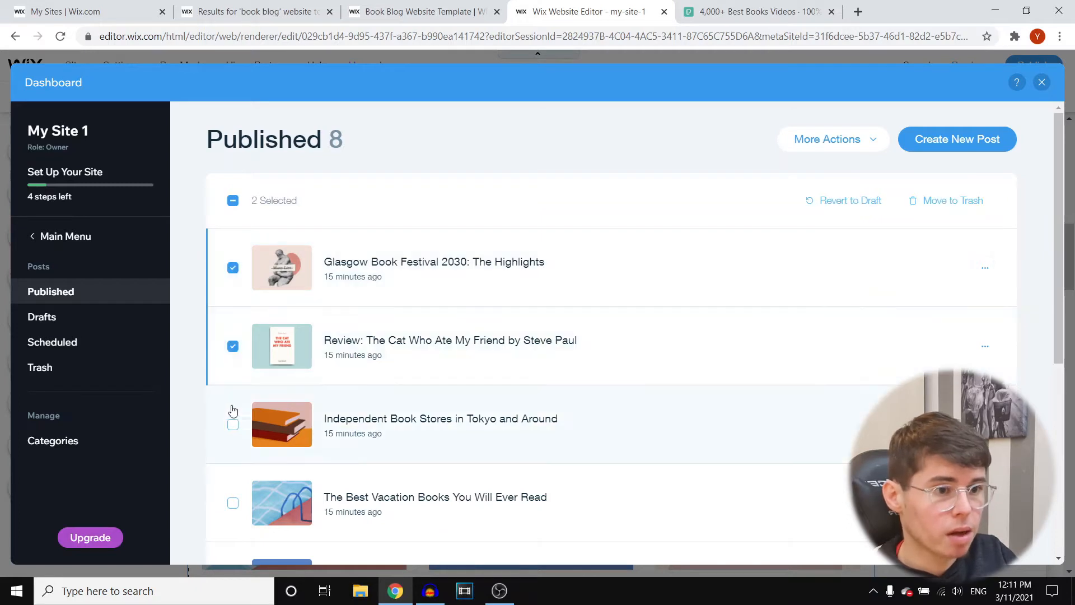
pyautogui.click(233, 424)
pyautogui.scroll(-4, 249, 411)
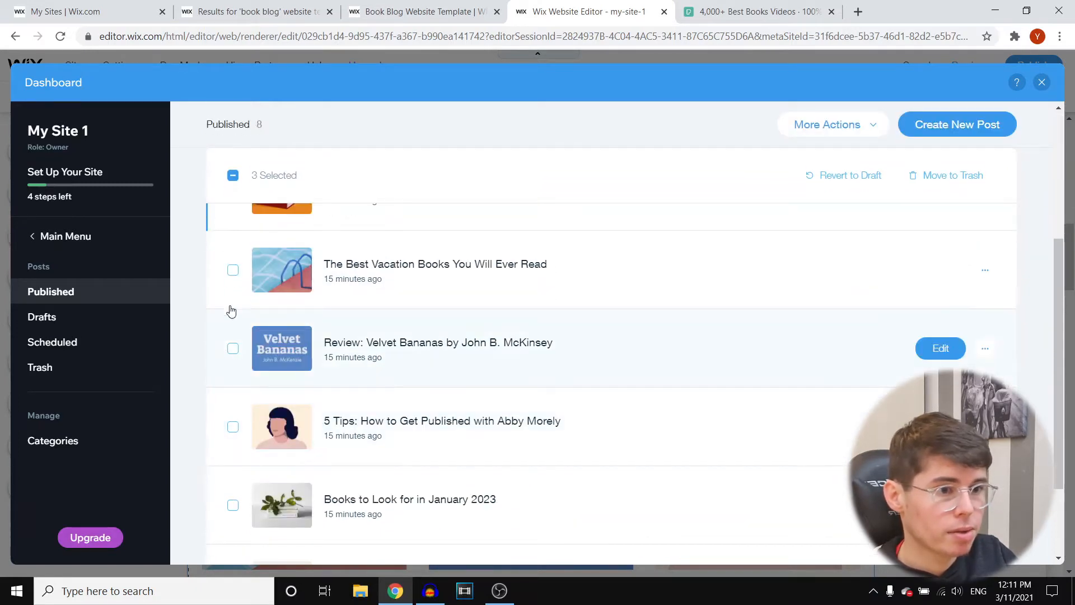
pyautogui.click(233, 269)
pyautogui.click(233, 348)
pyautogui.click(233, 427)
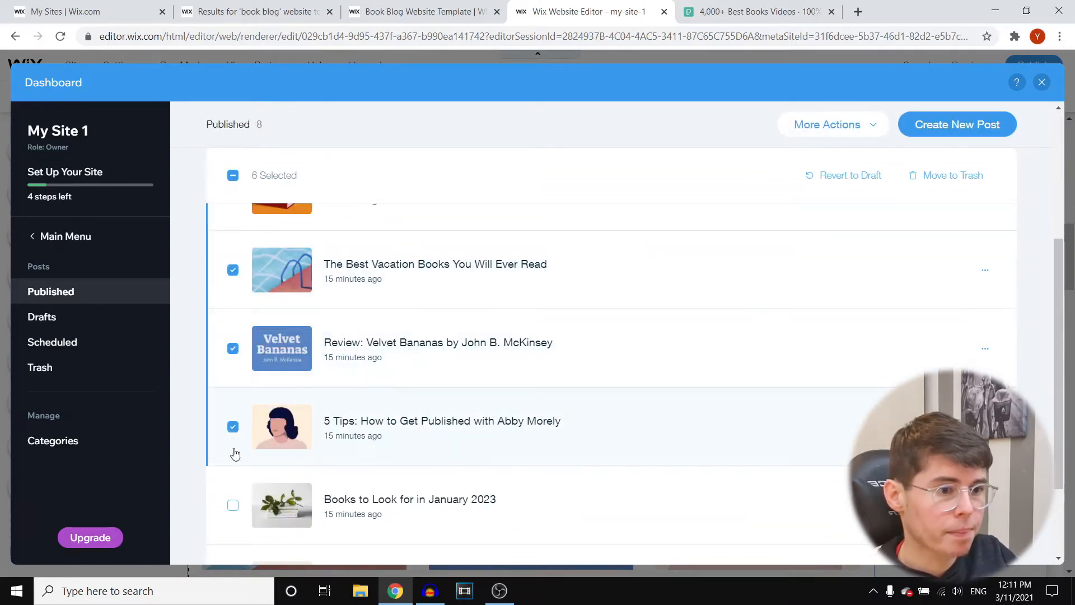
pyautogui.click(233, 505)
pyautogui.scroll(-1, 325, 476)
pyautogui.scroll(5, 722, 364)
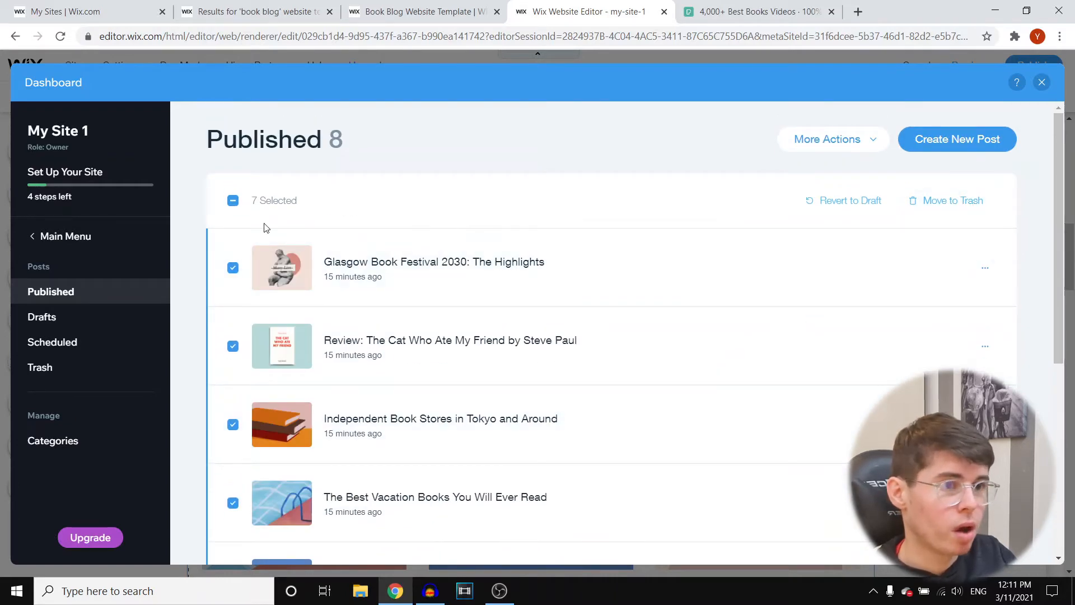
pyautogui.click(233, 201)
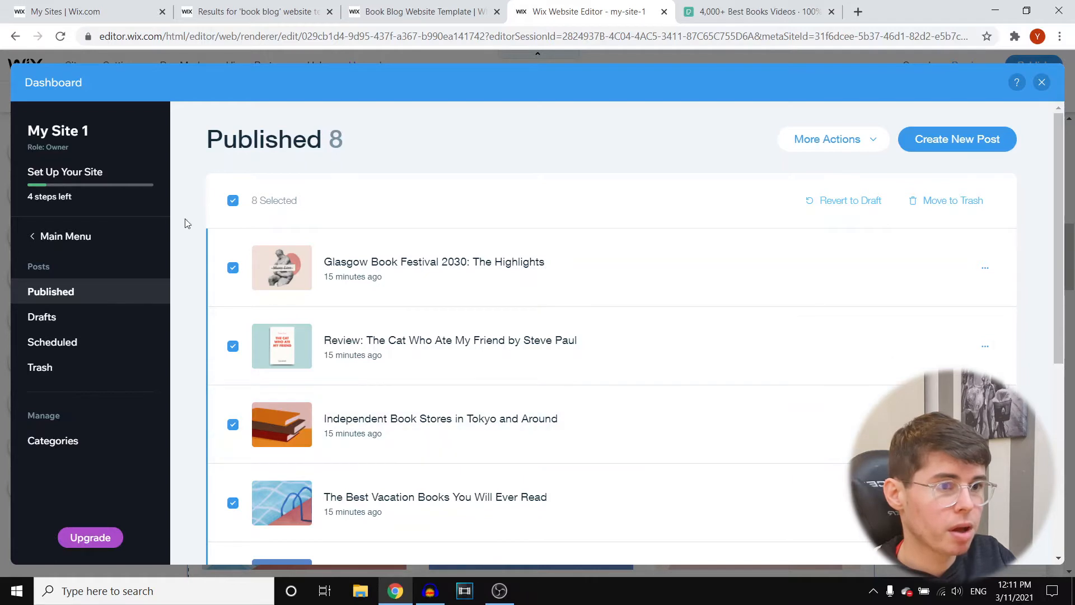
pyautogui.click(231, 202)
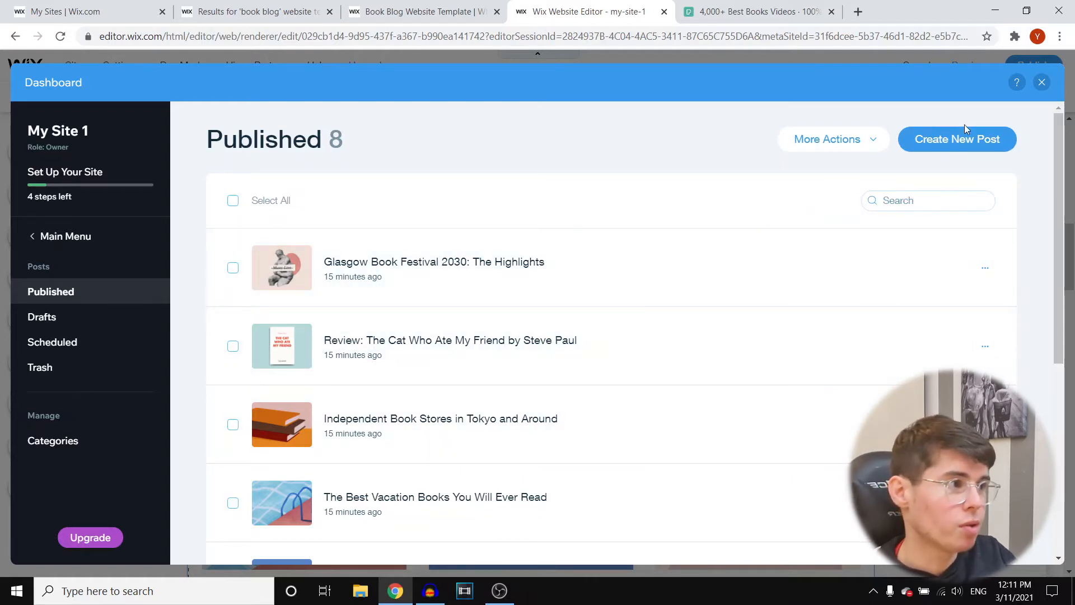
pyautogui.click(956, 139)
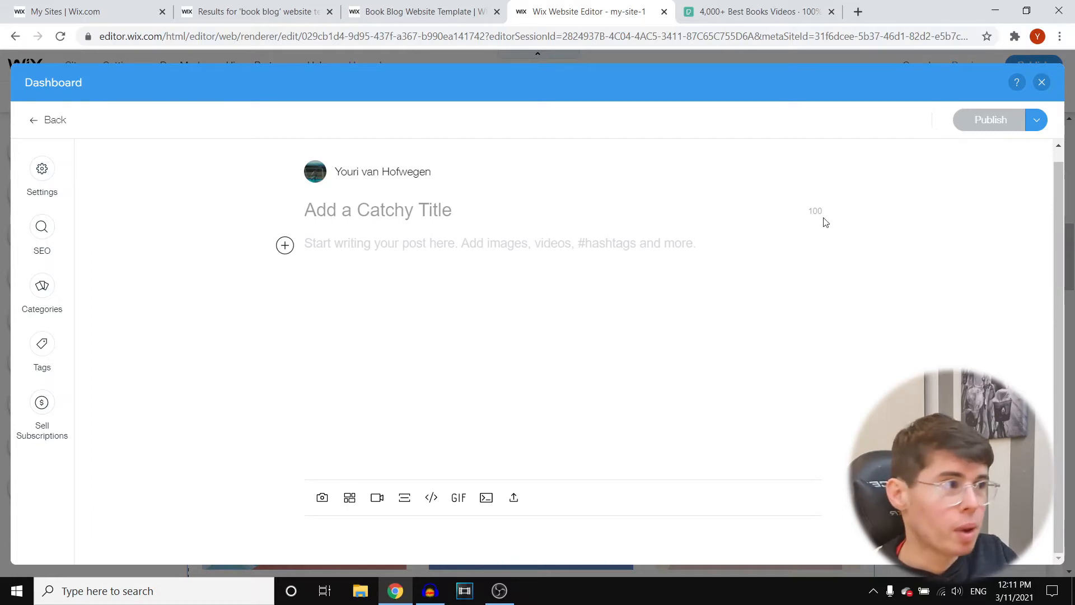
pyautogui.click(1041, 82)
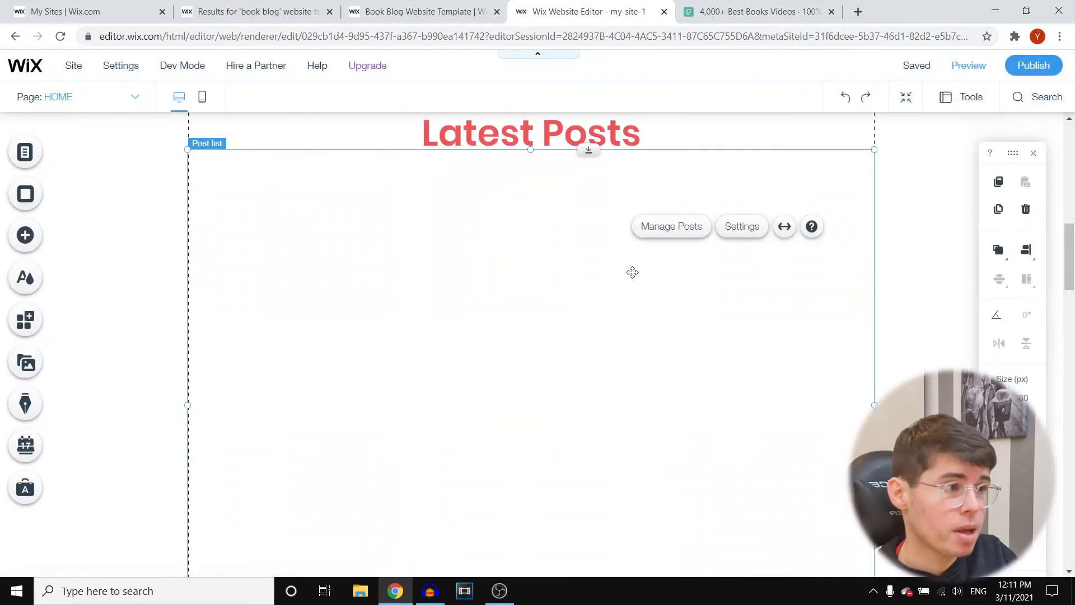
# Step: Open the published post "Glasgow Book Festival 2030: The Highlights" for editing, with the cursor at the end of its title
pyautogui.click(675, 229)
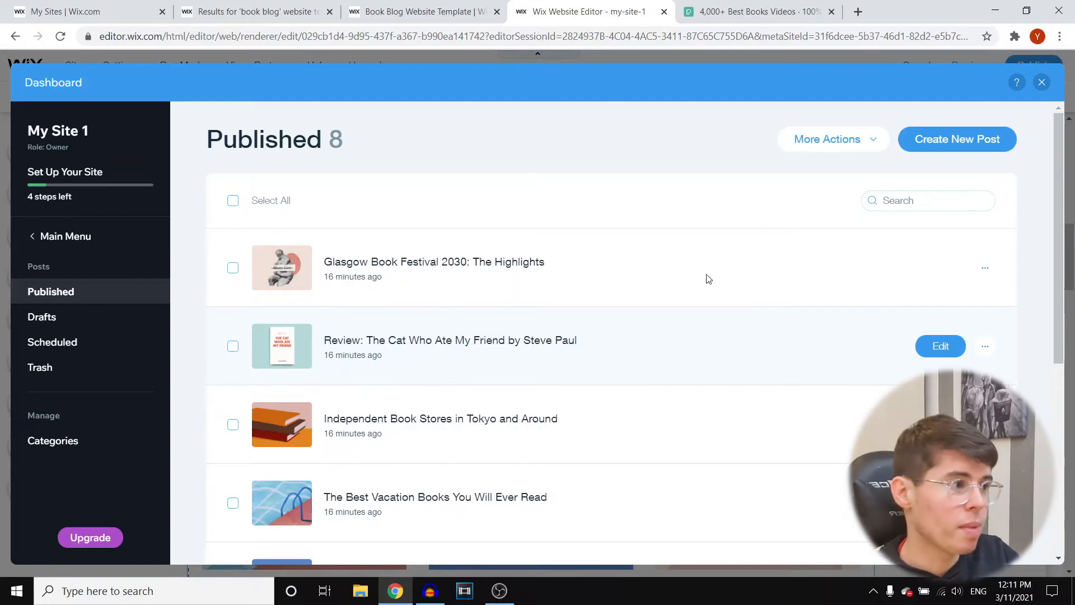
pyautogui.click(942, 269)
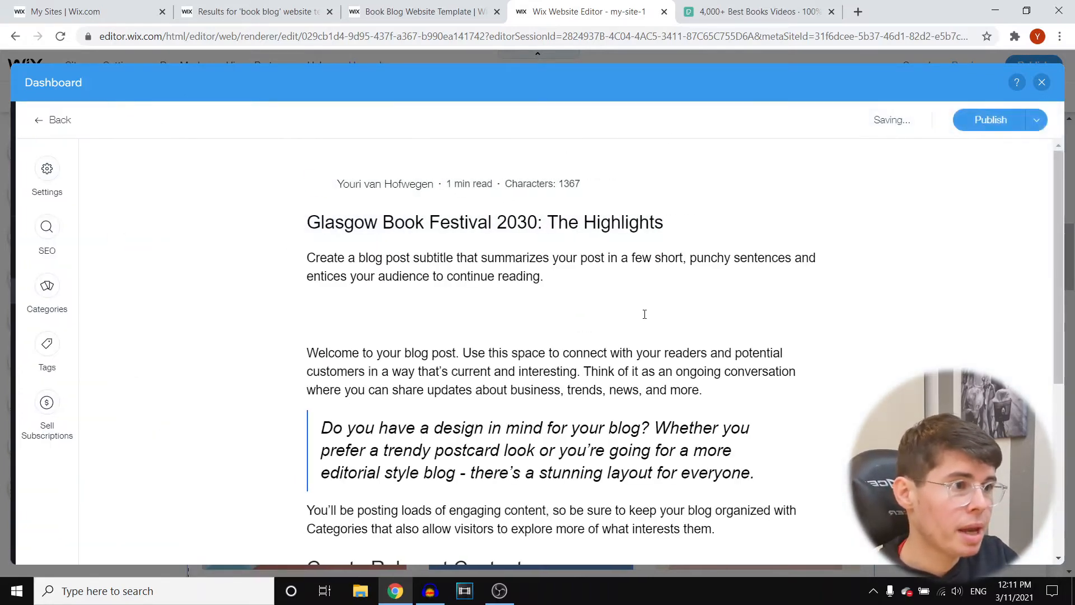
pyautogui.click(671, 227)
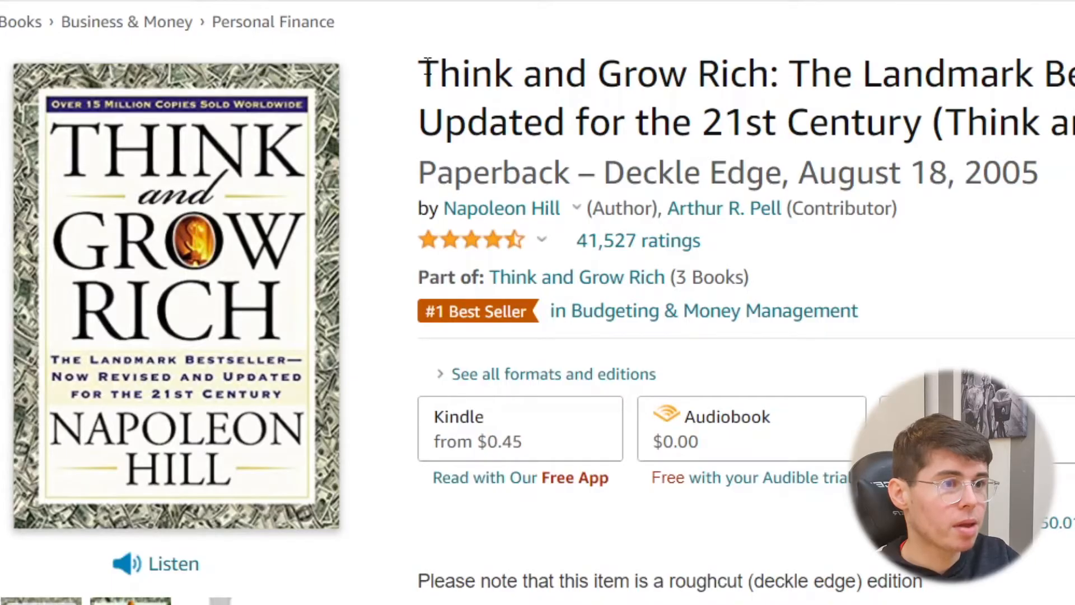
# Step: Copy the book title "Think and Grow Rich" from its Amazon product page and search for it in Amazon Associates' product link search
pyautogui.moveTo(419, 76); pyautogui.dragTo(768, 76)
pyautogui.hotkey('ctrl', 'c')
pyautogui.rightClick(741, 74)
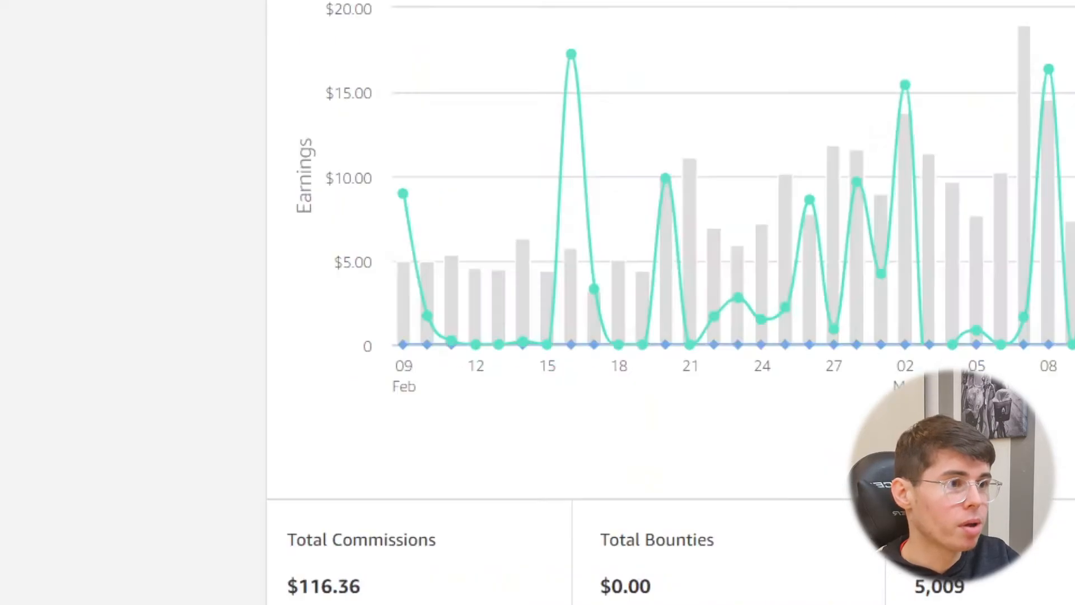
pyautogui.rightClick(492, 96)
pyautogui.click(605, 311)
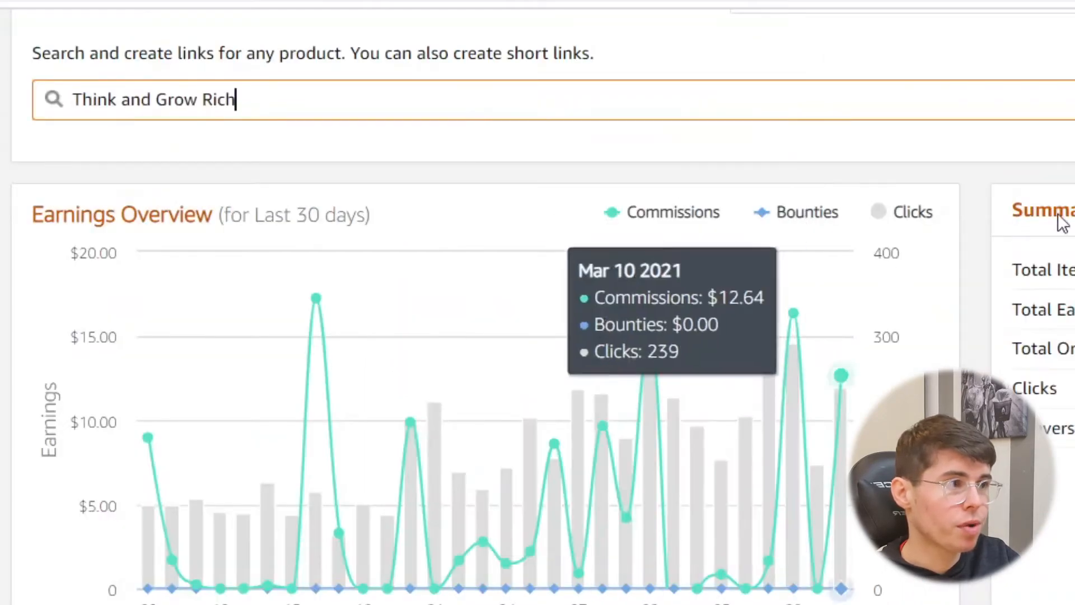
pyautogui.press('Return')
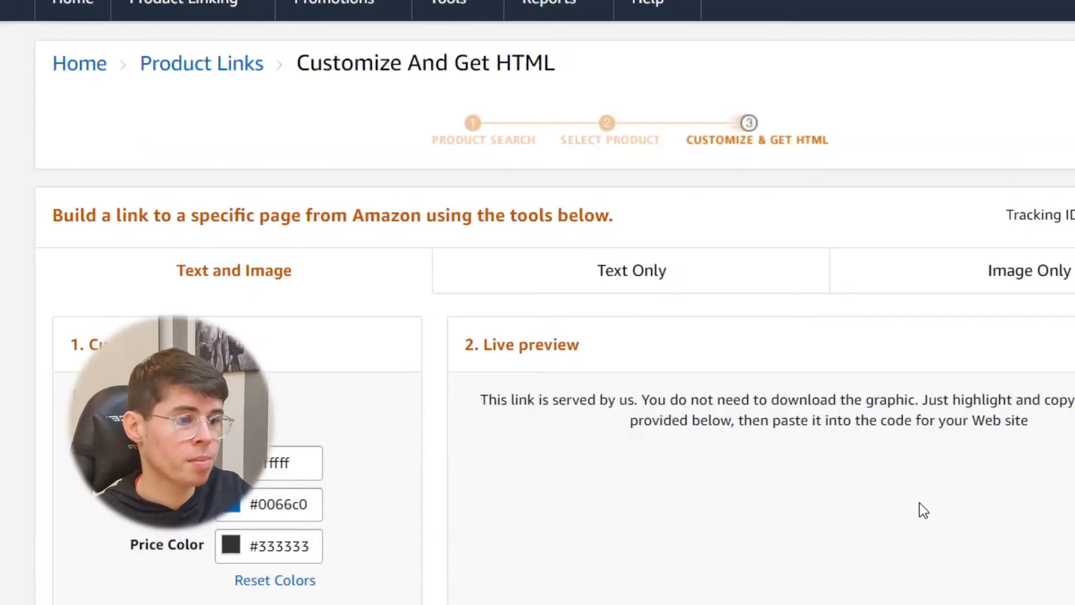
# Step: Look at the Text and Image link's preview and HTML code, and at the Text Only format
pyautogui.scroll(-10, 879, 441)
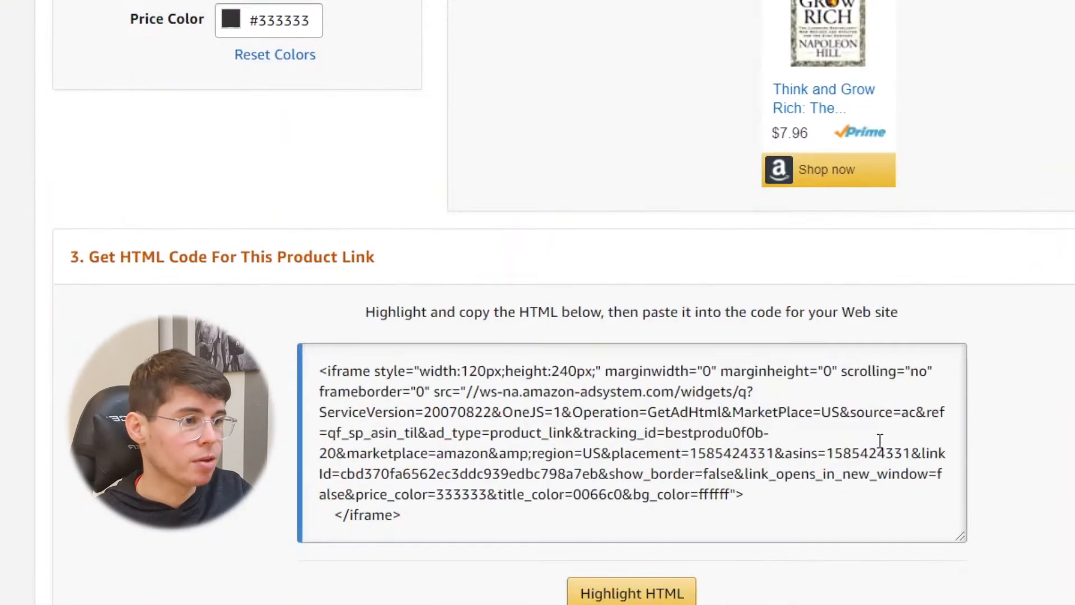
pyautogui.scroll(10, 633, 477)
pyautogui.click(642, 309)
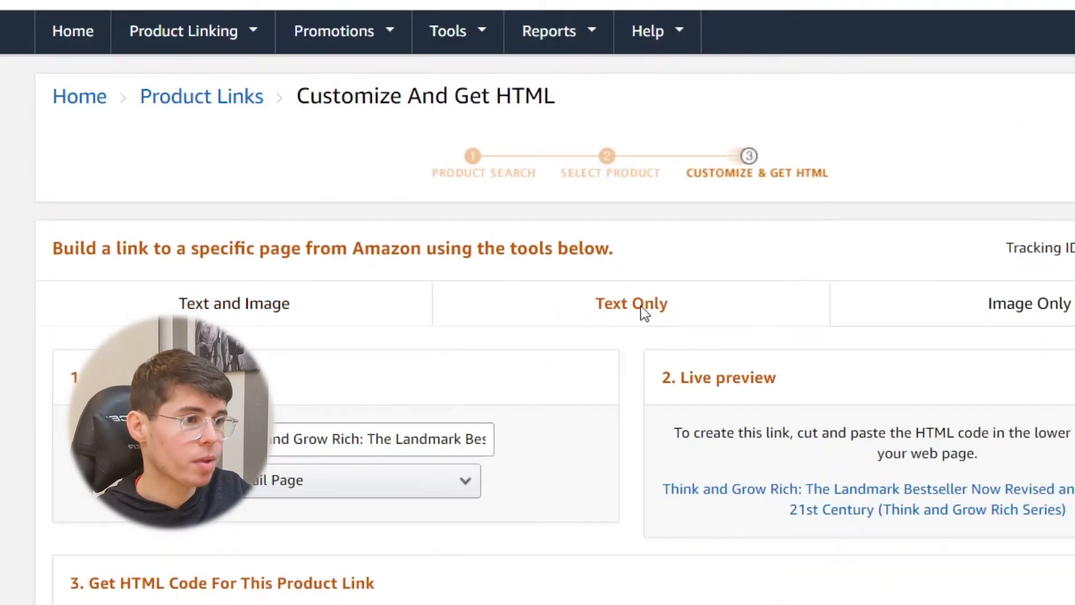
# Step: Choose the Image Only link format for Think and Grow Rich and highlight its complete HTML code
pyautogui.click(1032, 296)
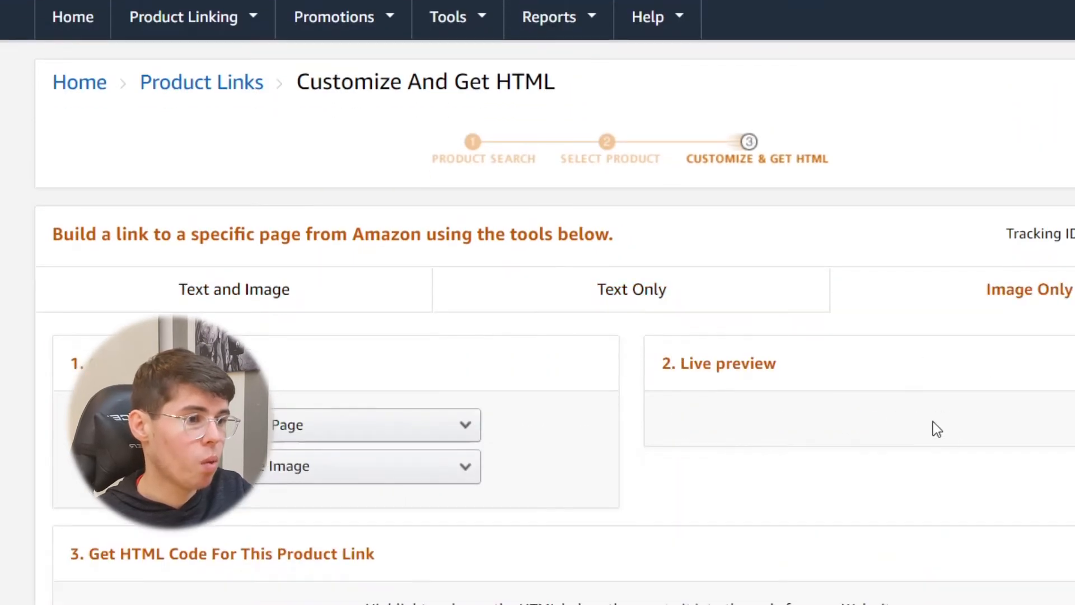
pyautogui.scroll(-4, 699, 432)
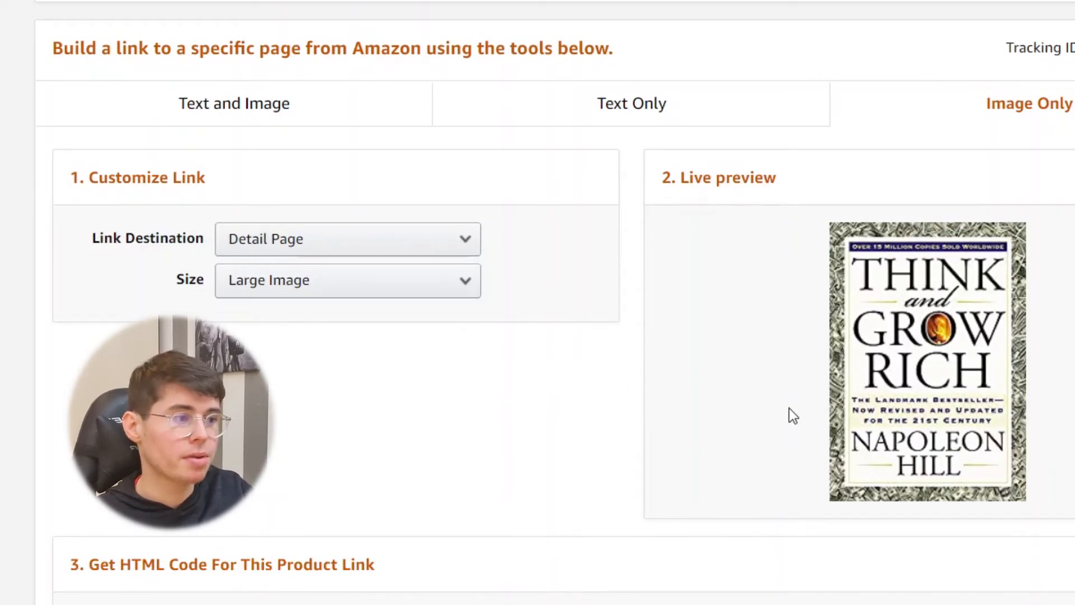
pyautogui.scroll(-4, 933, 339)
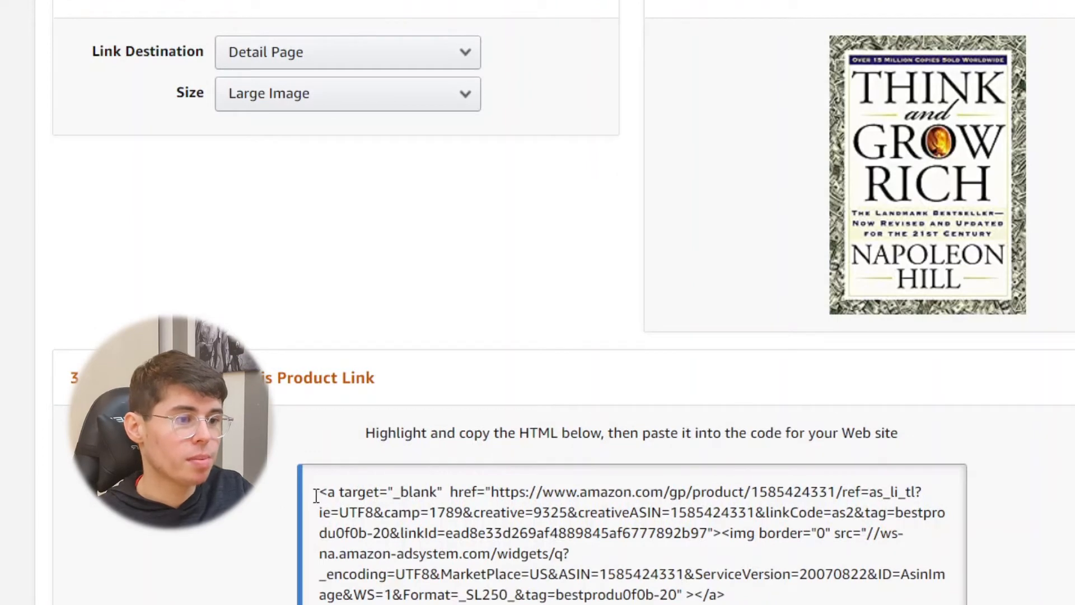
pyautogui.click(316, 495)
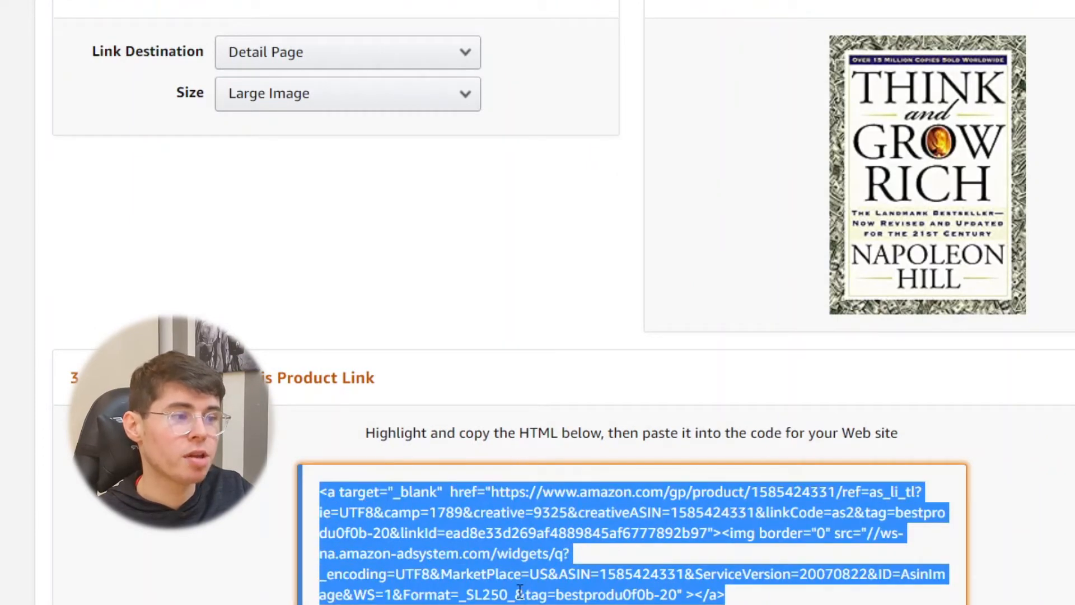
# Step: Preview the text-only product link, switch to the Text and Image version, and highlight its HTML code
pyautogui.scroll(7, 619, 559)
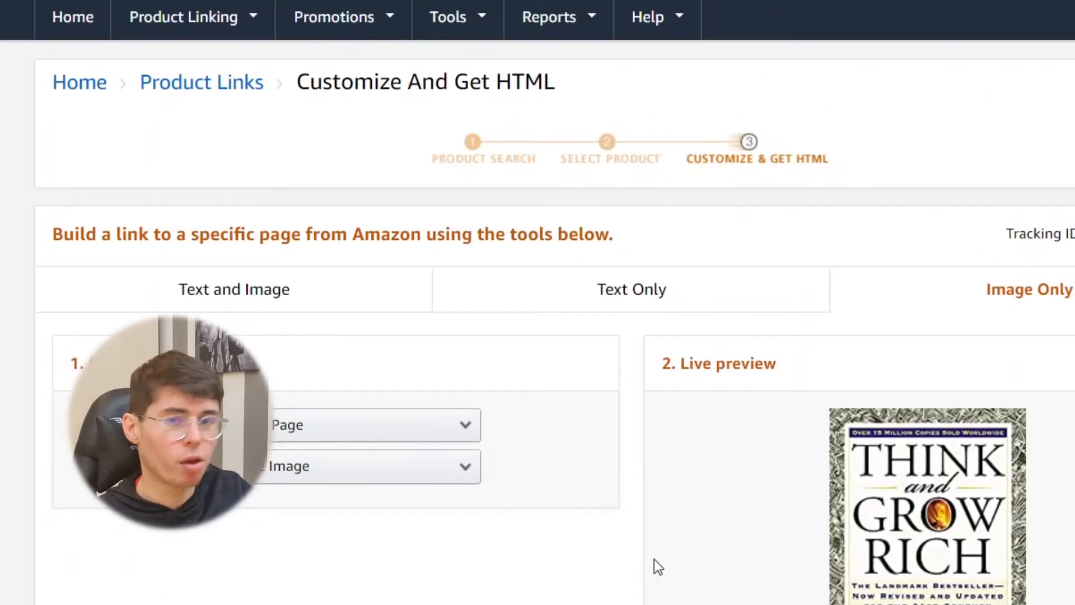
pyautogui.click(672, 302)
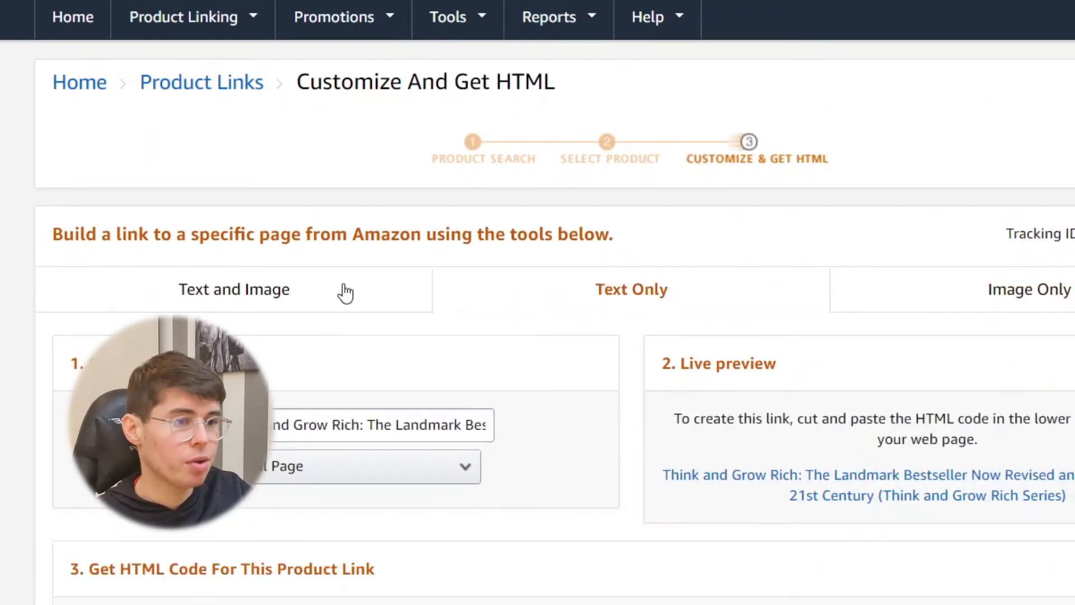
pyautogui.click(343, 292)
pyautogui.scroll(-7, 644, 252)
pyautogui.scroll(-3, 660, 187)
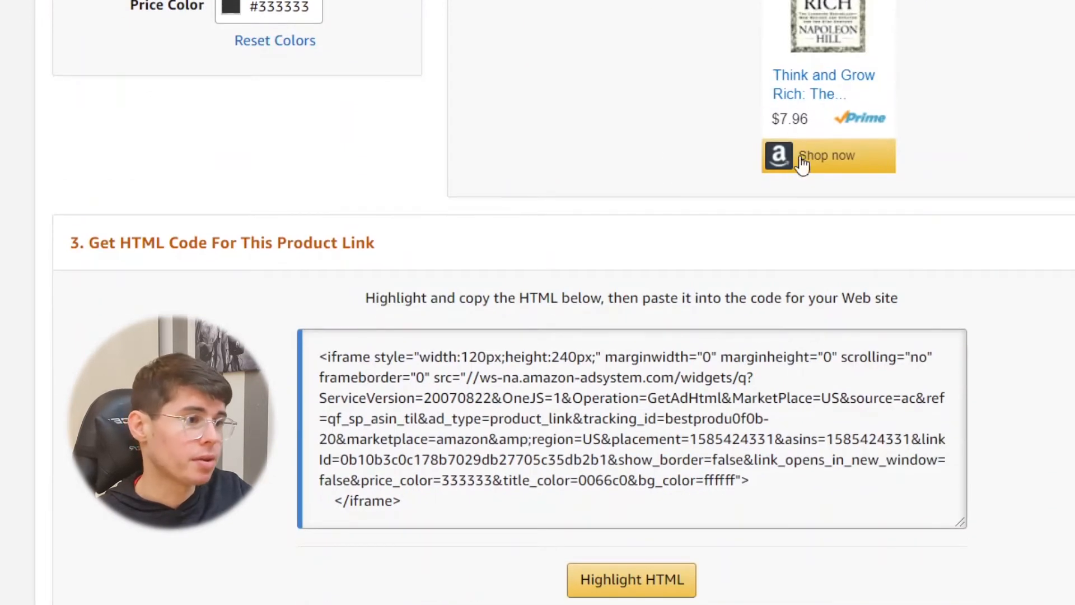
pyautogui.click(654, 586)
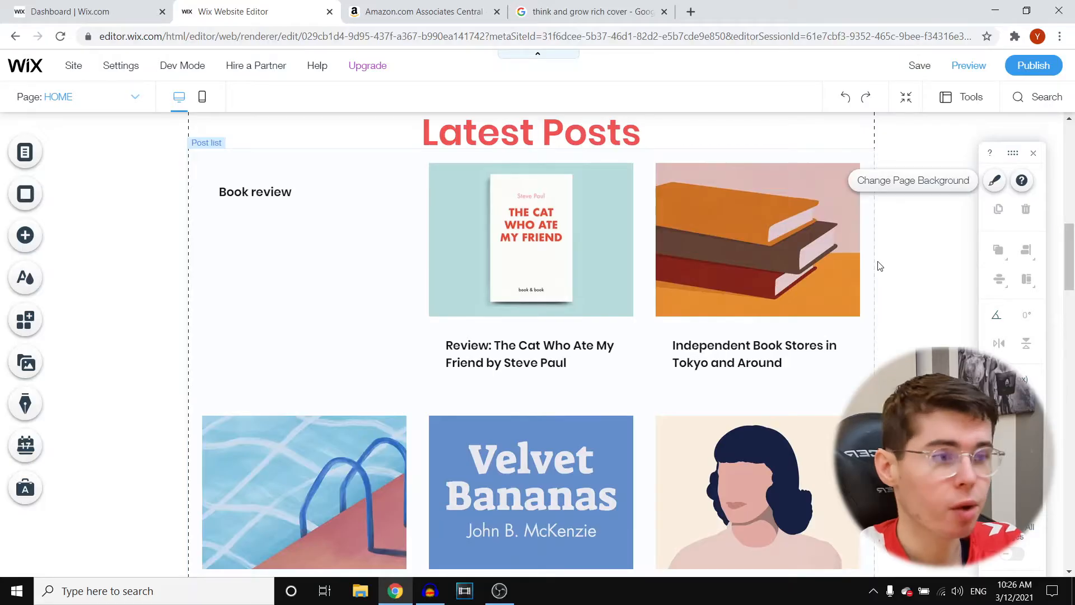
# Step: In the Wix editor, manage the posts of the Latest Posts list and open the "Book review" post for editing
pyautogui.click(342, 245)
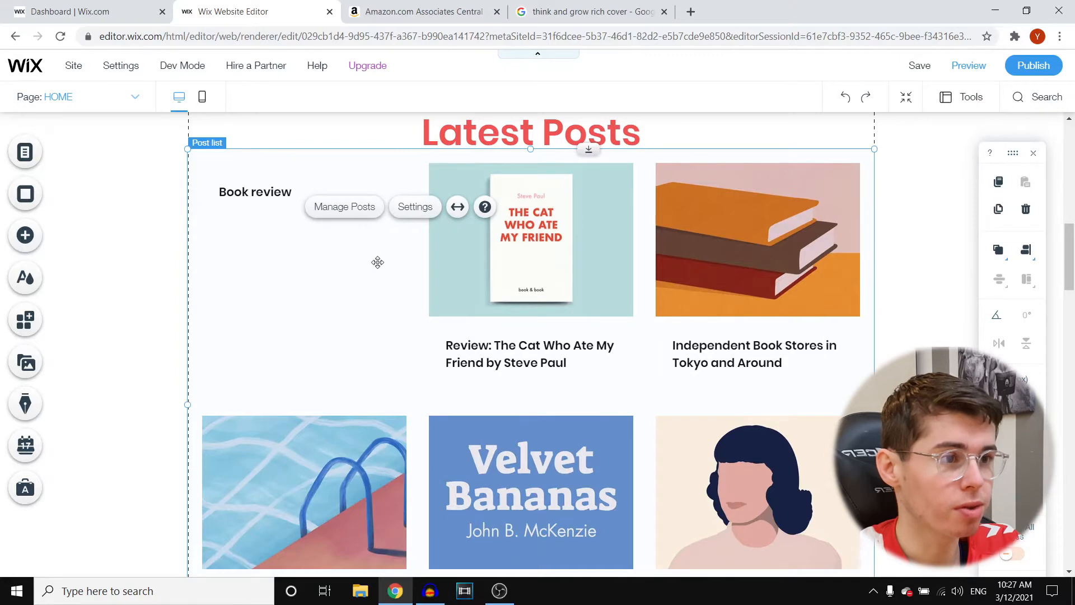
pyautogui.click(344, 207)
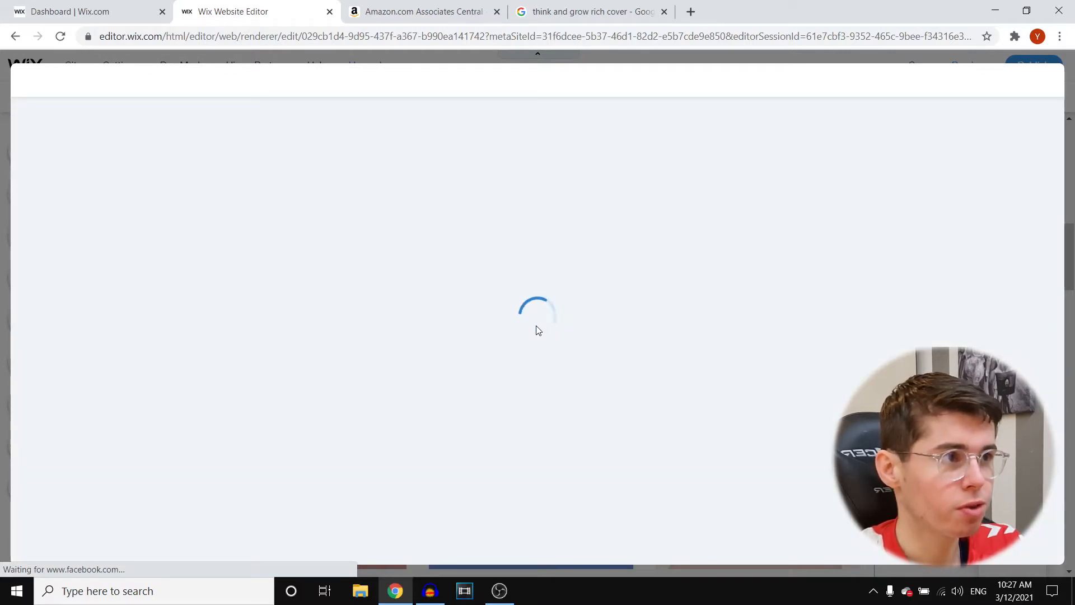
pyautogui.hotkey('ctrl', 'Tab')
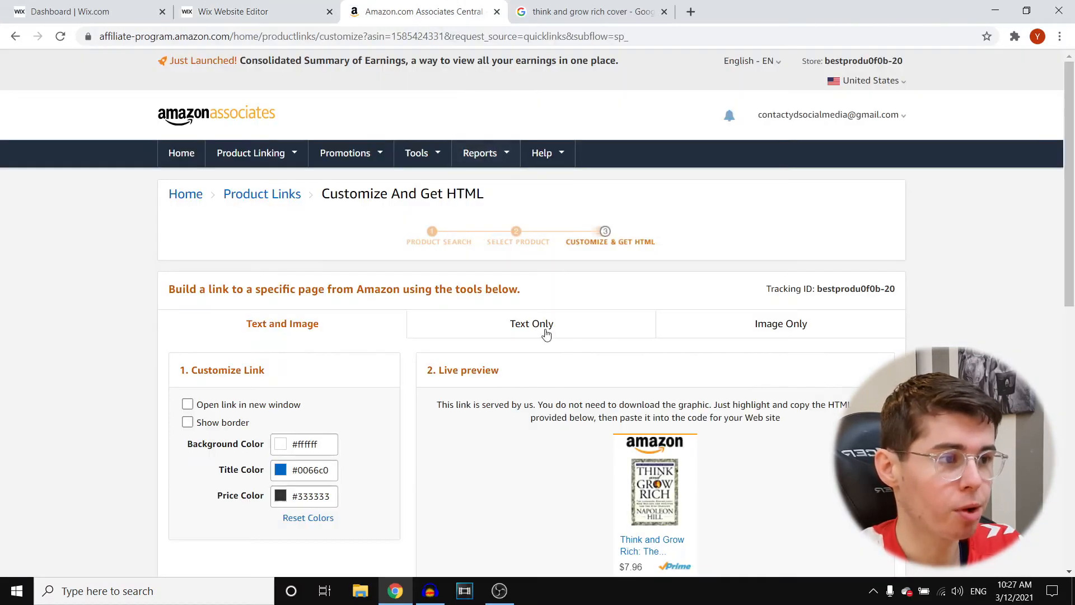
pyautogui.scroll(-4, 556, 391)
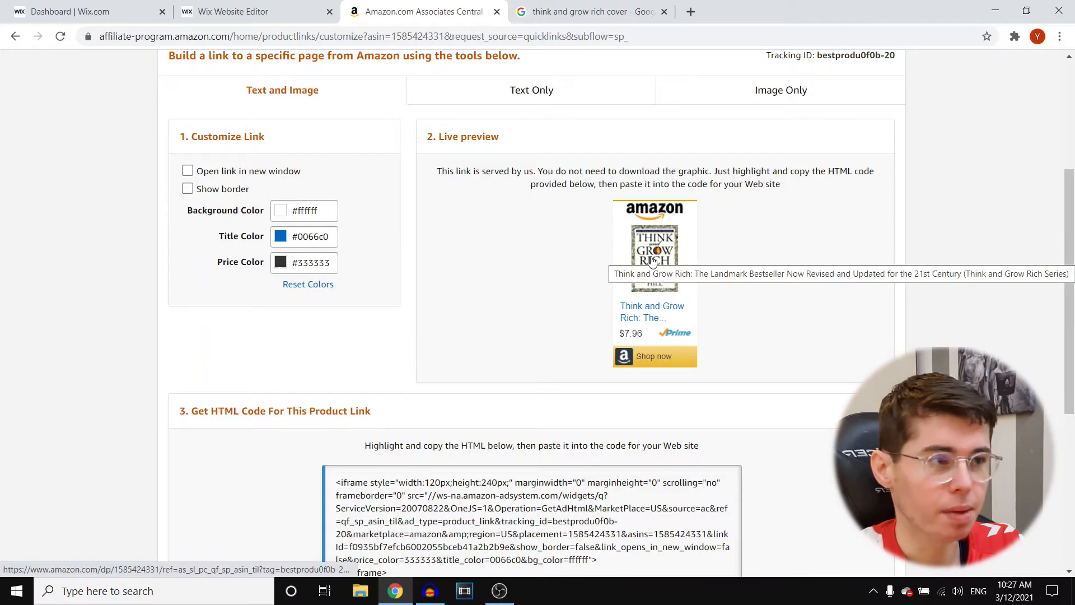
pyautogui.click(231, 10)
pyautogui.click(943, 269)
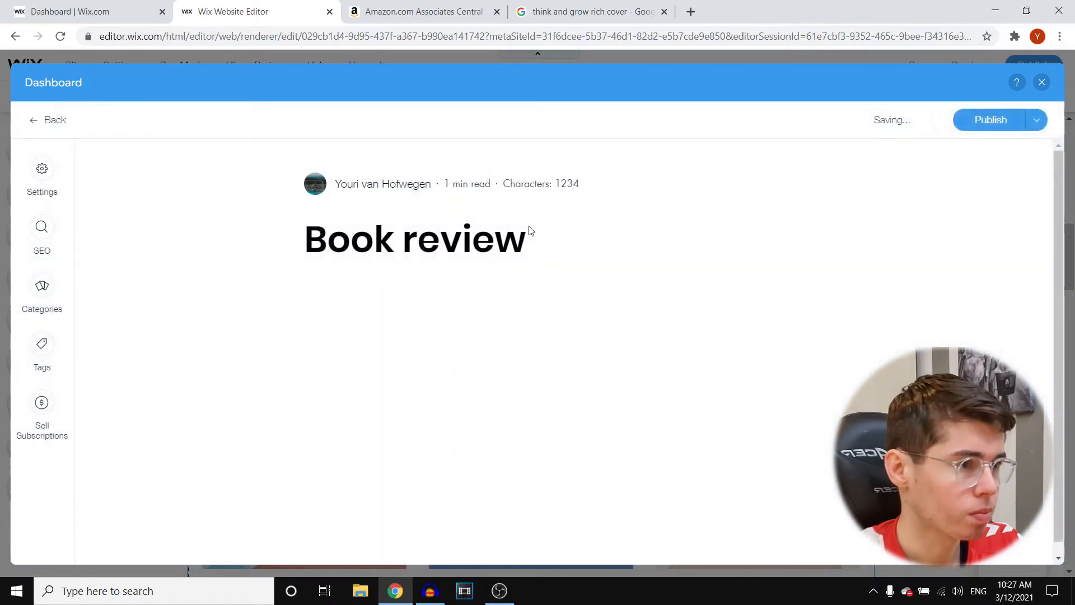
# Step: Replace the blog post's title with "Think and Grow Rich"
pyautogui.moveTo(538, 242); pyautogui.dragTo(317, 242)
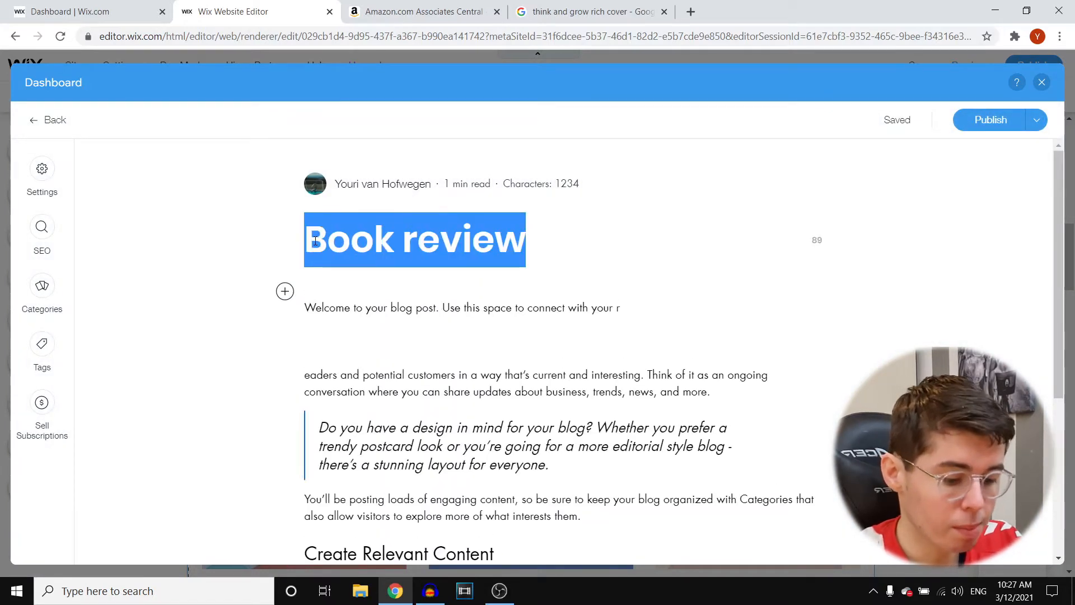
pyautogui.write('Think and G')
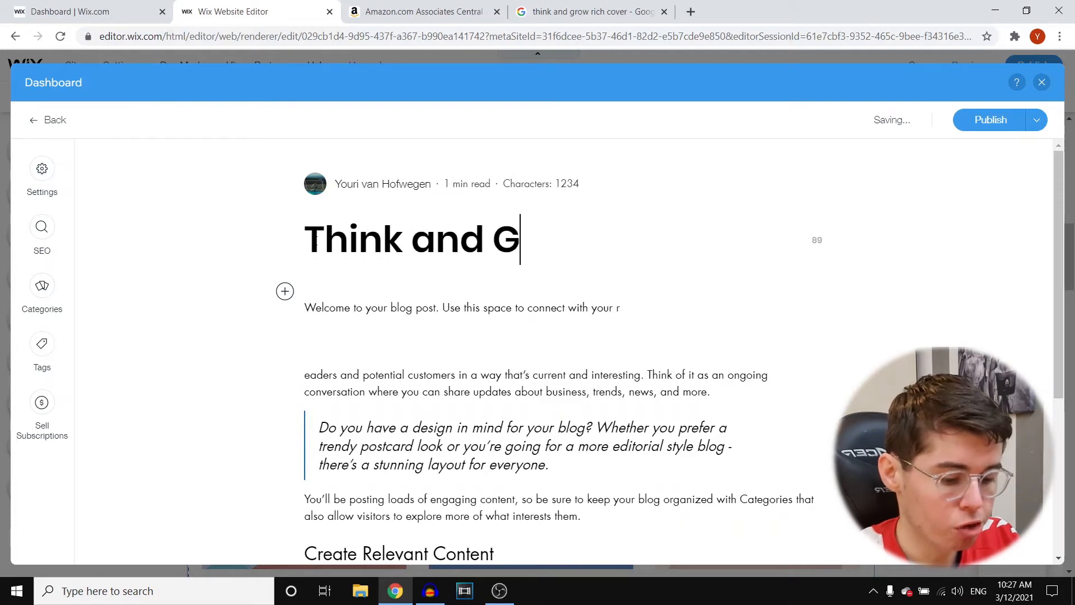
pyautogui.write('row Rich')
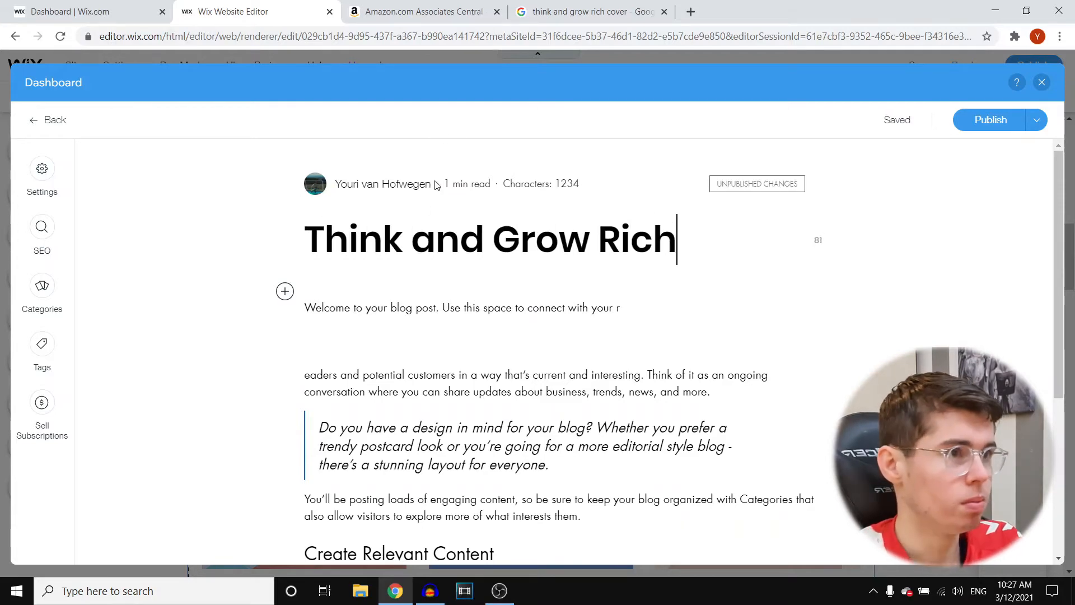
# Step: In Amazon Associates, highlight and copy the HTML code of the Text and Image product link
pyautogui.click(412, 5)
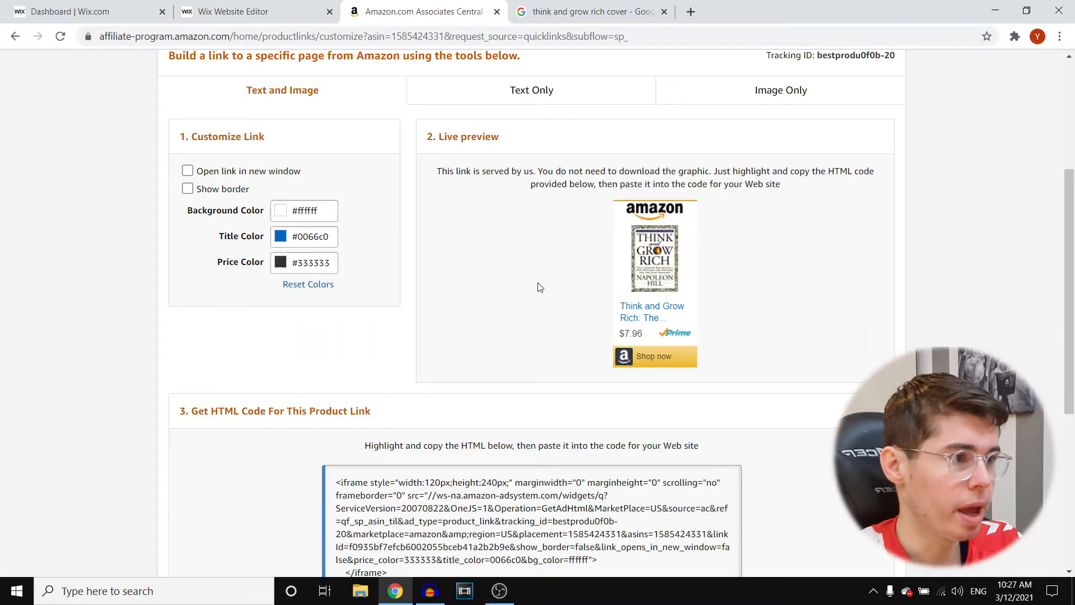
pyautogui.scroll(-4, 623, 355)
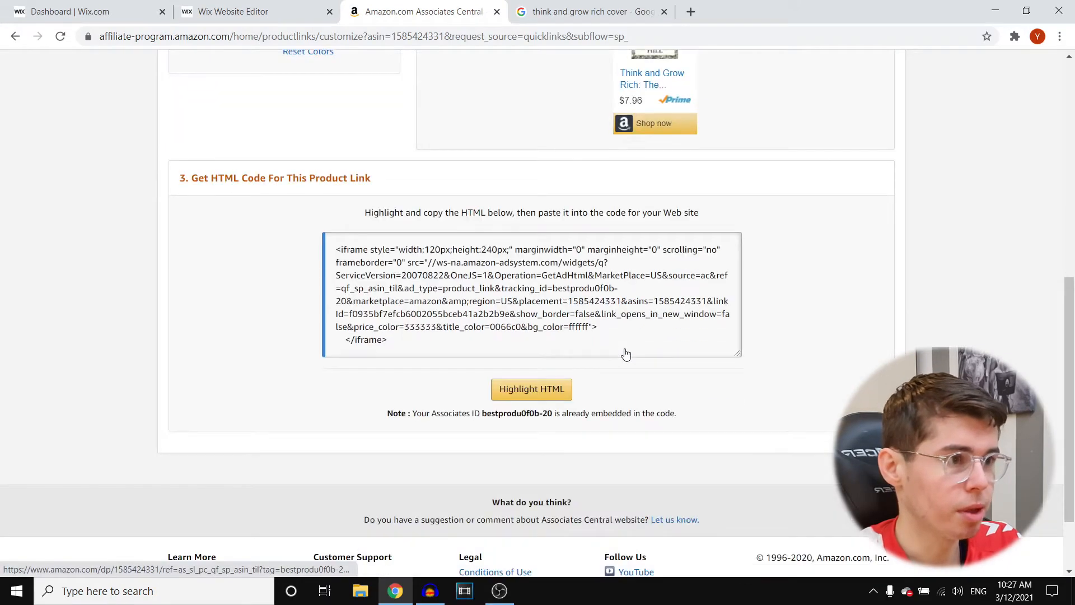
pyautogui.click(570, 392)
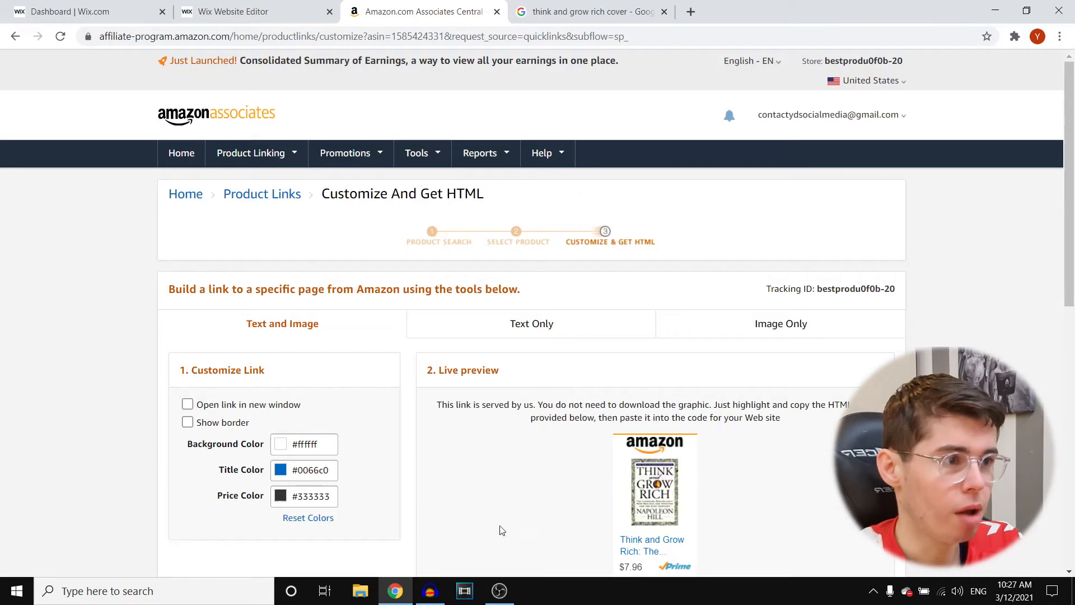
pyautogui.scroll(-6, 524, 442)
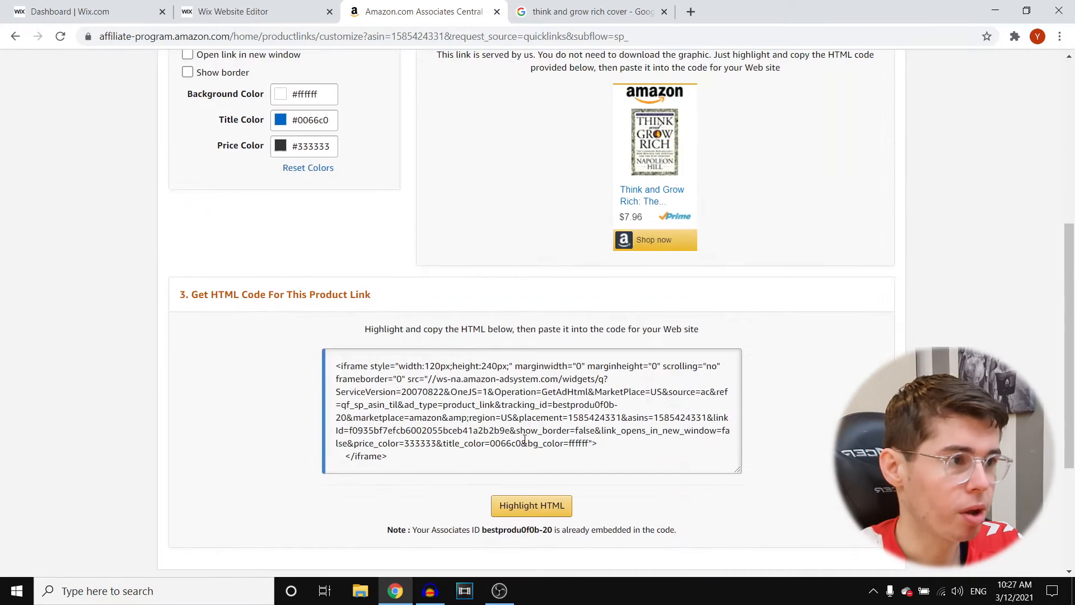
pyautogui.click(547, 511)
pyautogui.rightClick(532, 374)
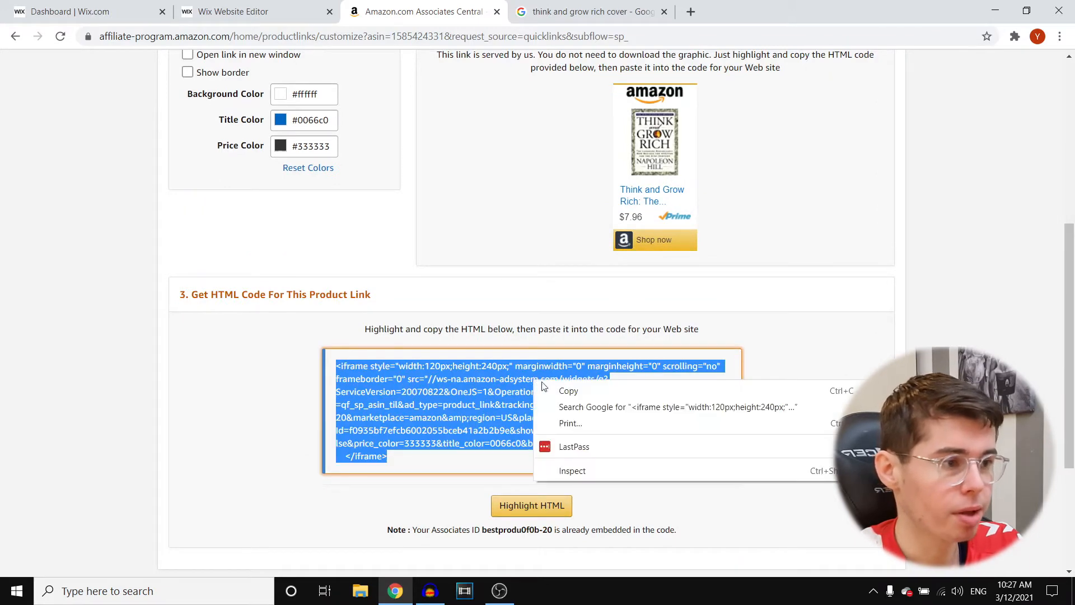
pyautogui.click(576, 391)
# Step: Back in the Wix post, add an HTML code embed, paste the copied Amazon product code into it, and save it
pyautogui.click(314, 7)
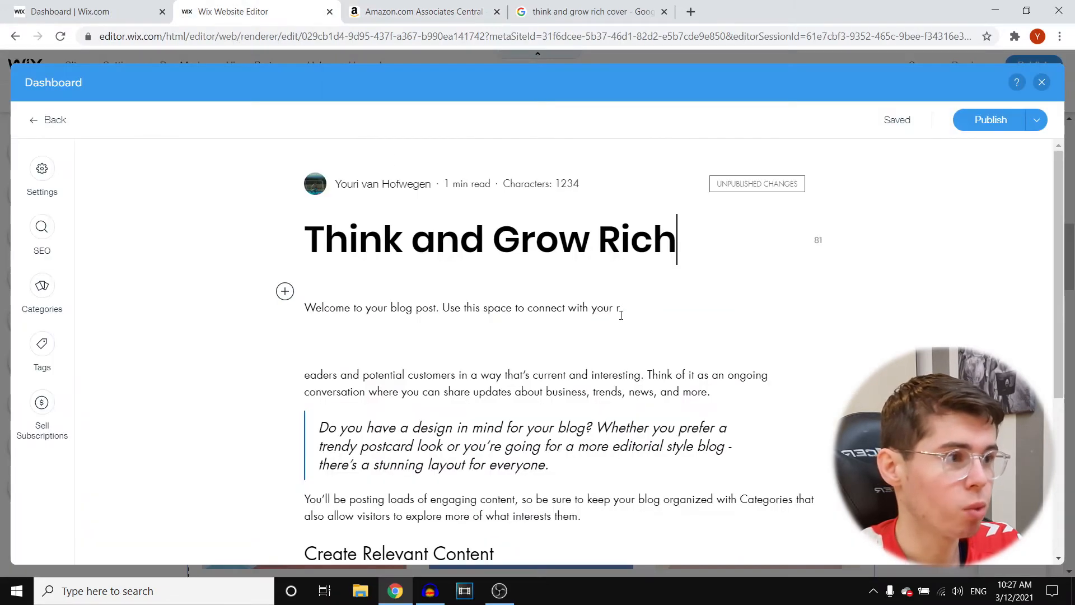
pyautogui.scroll(-2, 628, 338)
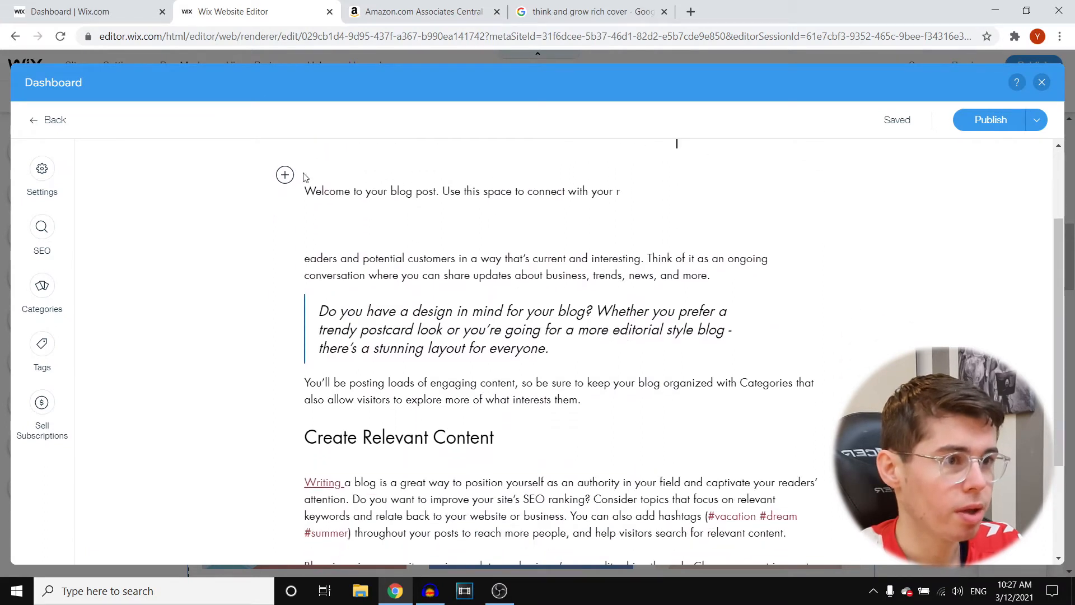
pyautogui.scroll(2, 306, 176)
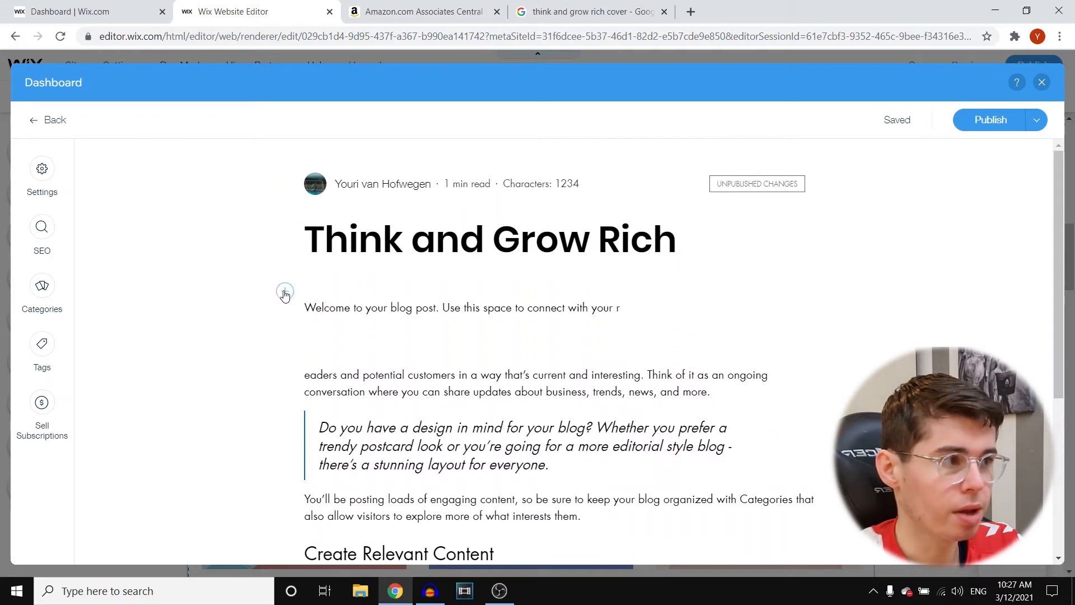
pyautogui.click(285, 293)
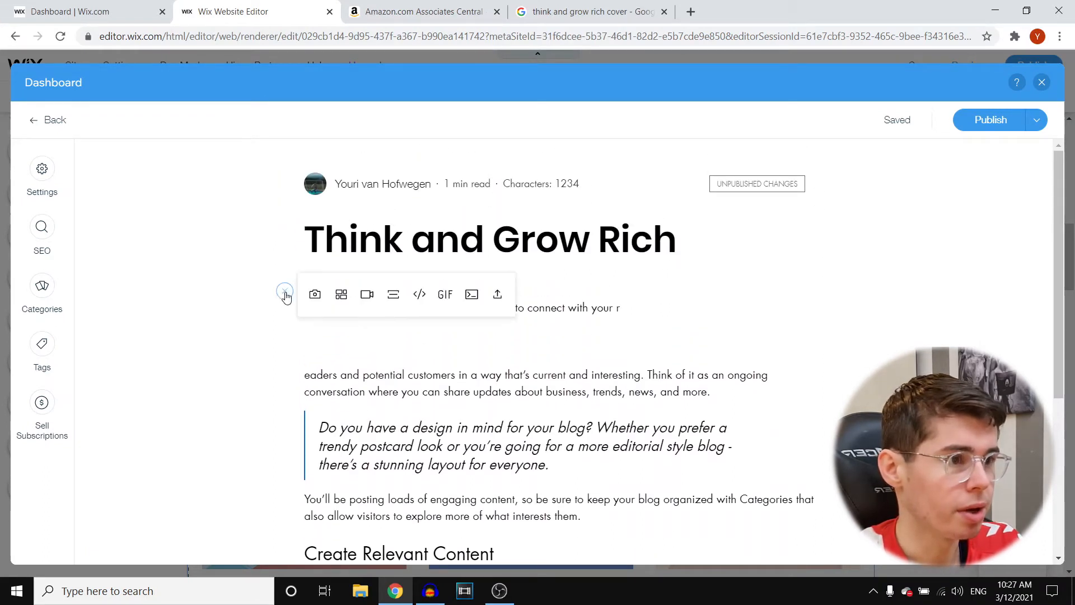
pyautogui.click(427, 300)
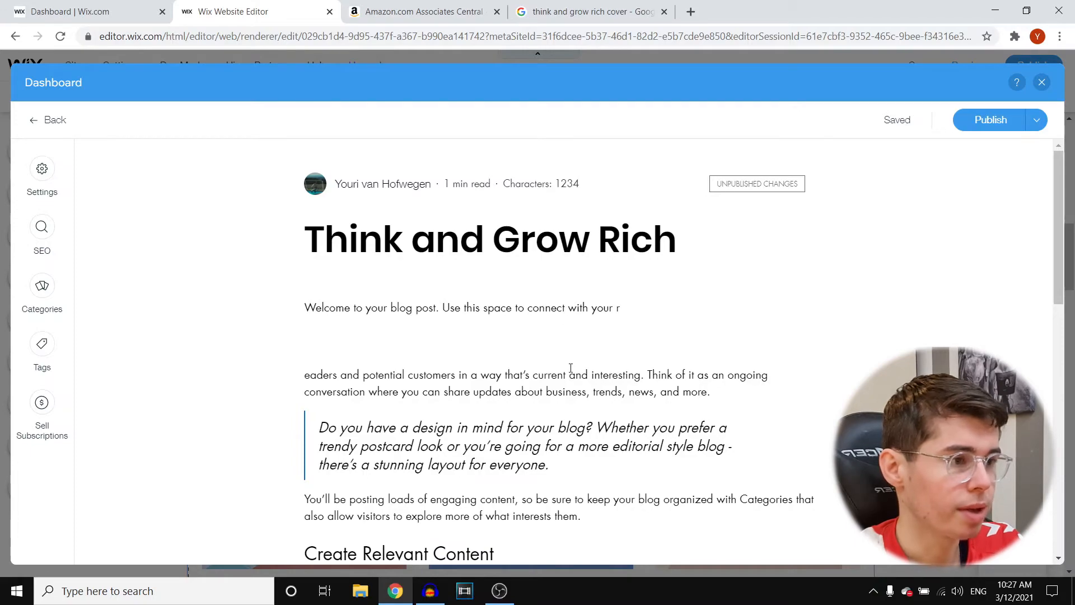
pyautogui.scroll(-7, 570, 368)
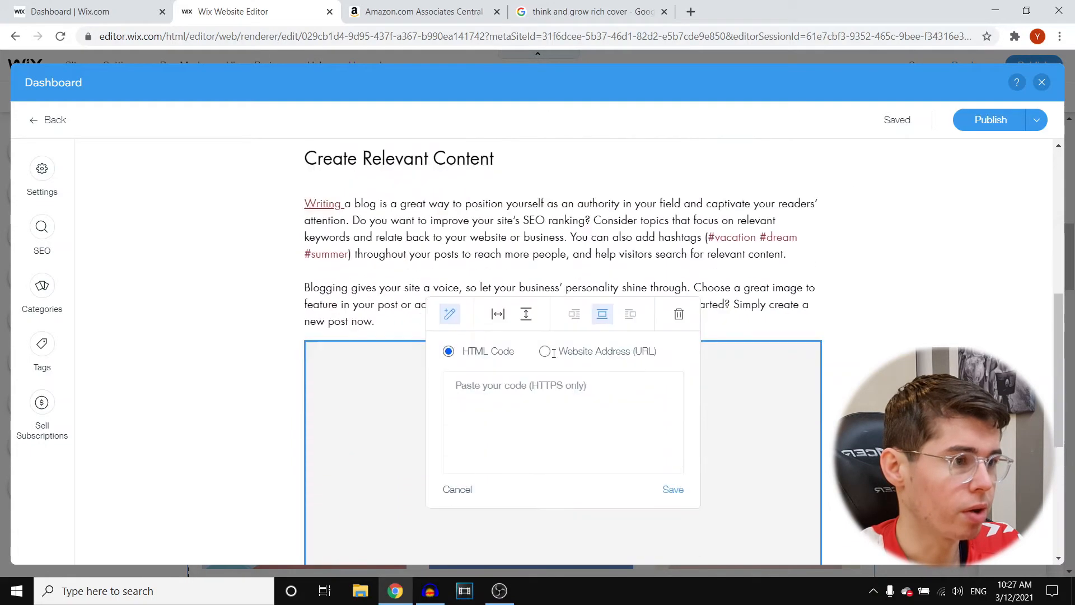
pyautogui.scroll(-1, 553, 353)
pyautogui.click(534, 315)
pyautogui.rightClick(533, 324)
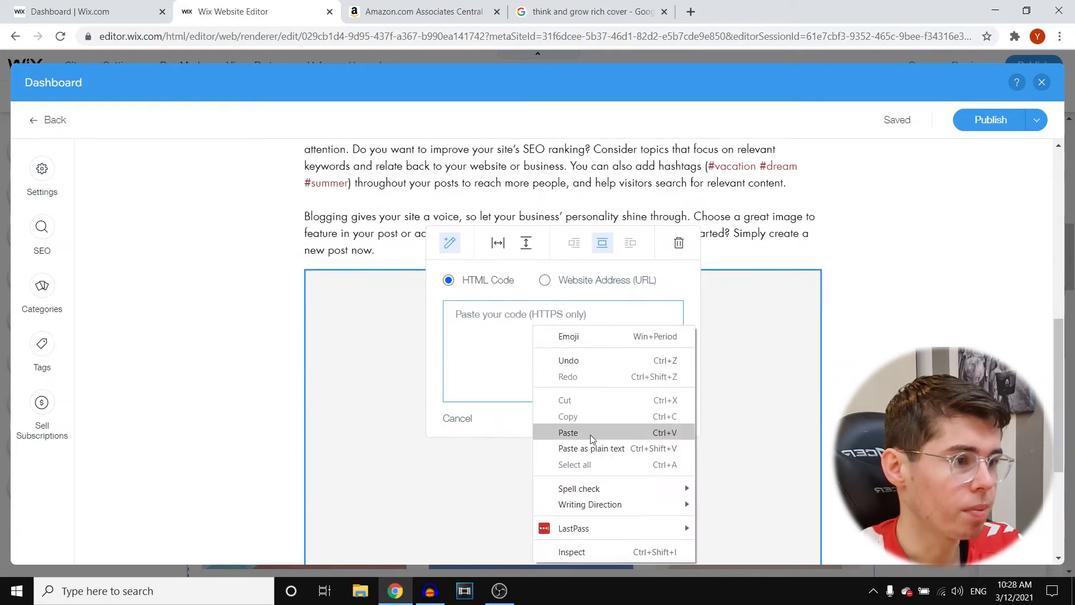
pyautogui.click(568, 432)
pyautogui.click(677, 420)
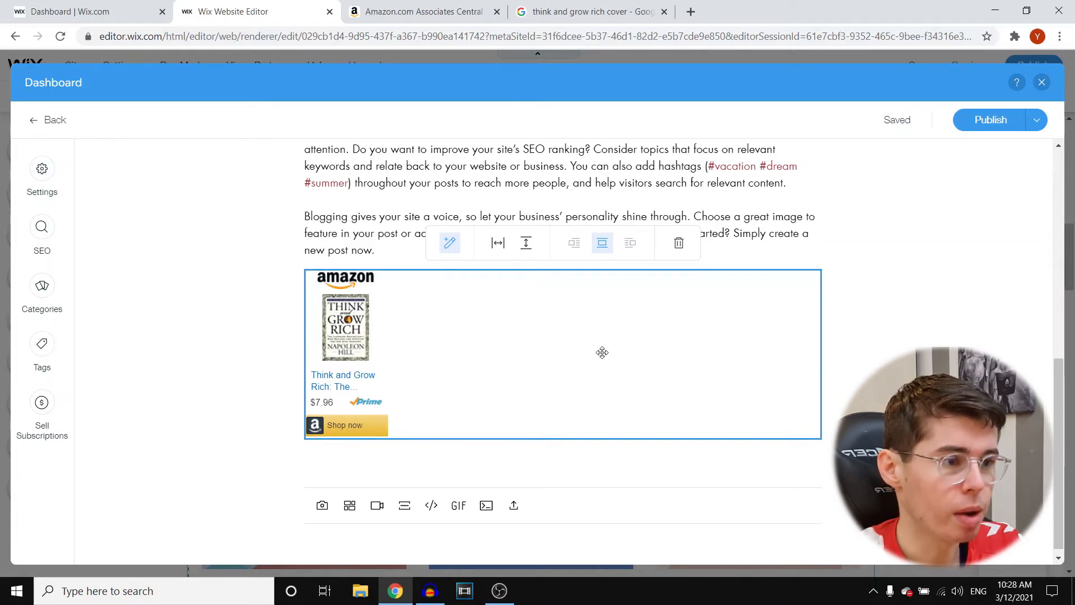
# Step: Set the embedded Amazon widget's height to 245 and its width to 122
pyautogui.click(526, 243)
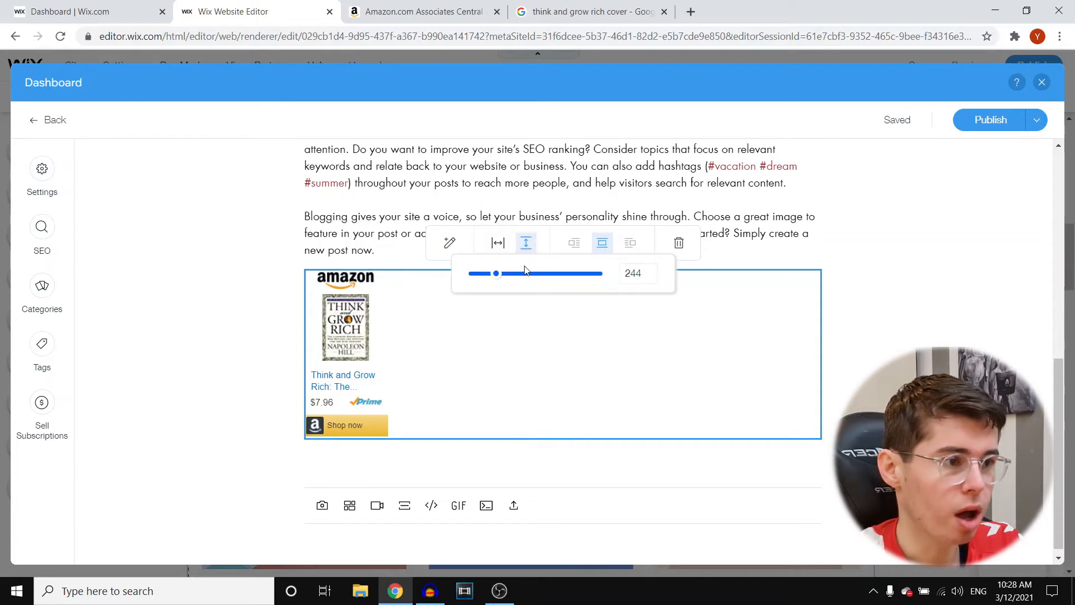
pyautogui.moveTo(495, 279); pyautogui.dragTo(500, 276)
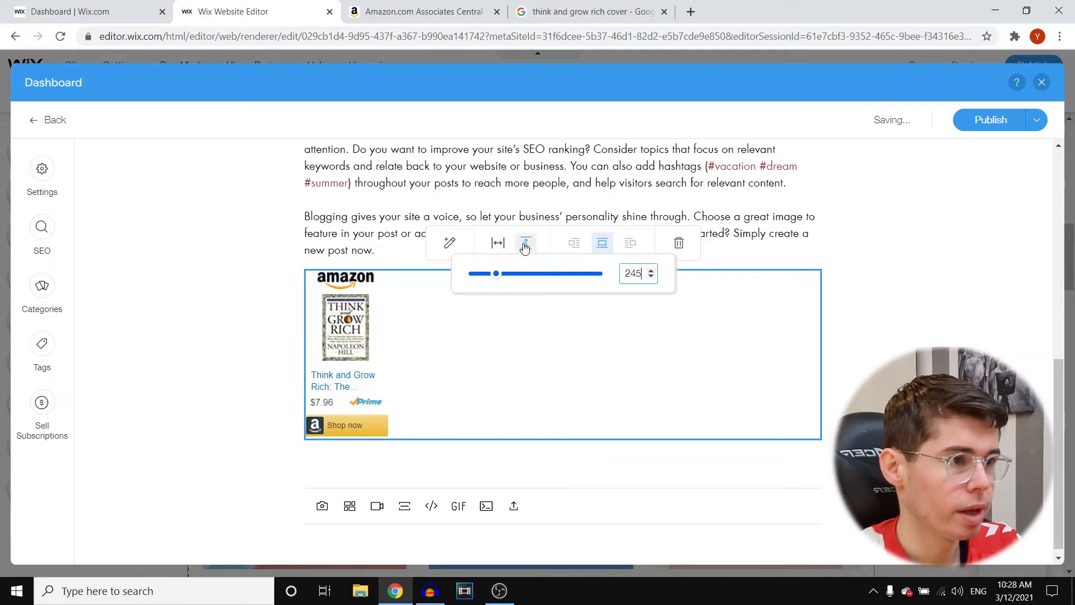
pyautogui.click(499, 246)
pyautogui.click(503, 251)
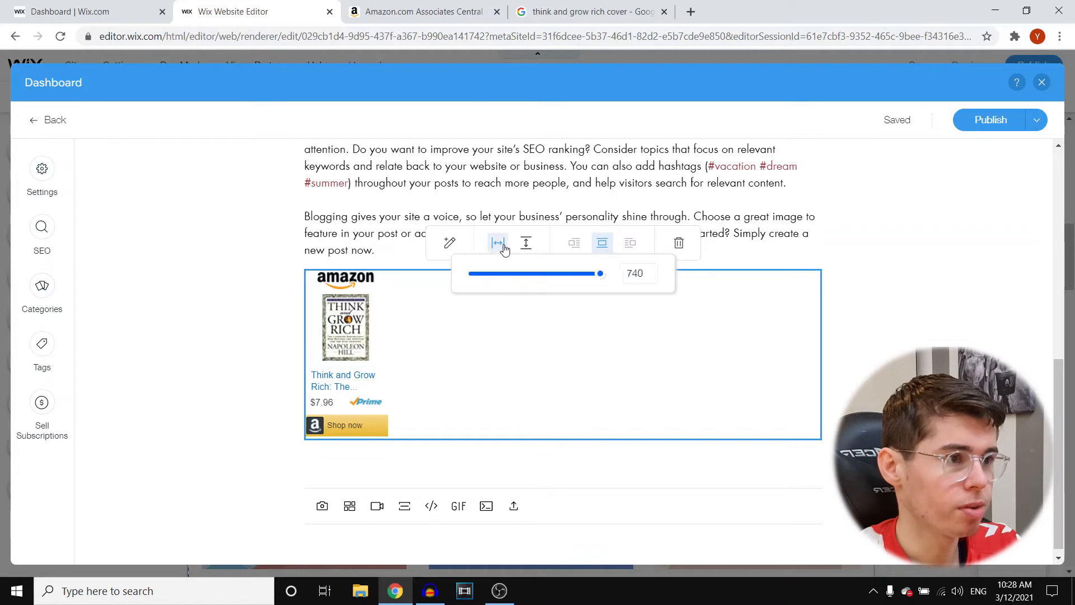
pyautogui.moveTo(606, 277); pyautogui.dragTo(491, 275)
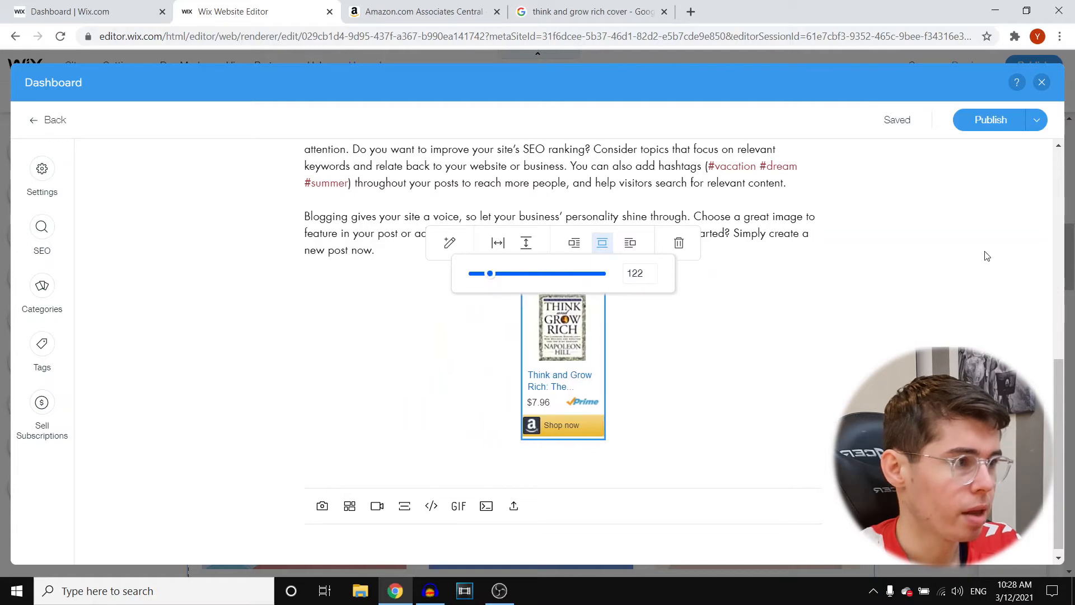
# Step: Move the Amazon widget from the end of the post up into the quote, after "Whether you prefer a"
pyautogui.doubleClick(556, 347)
pyautogui.click(674, 418)
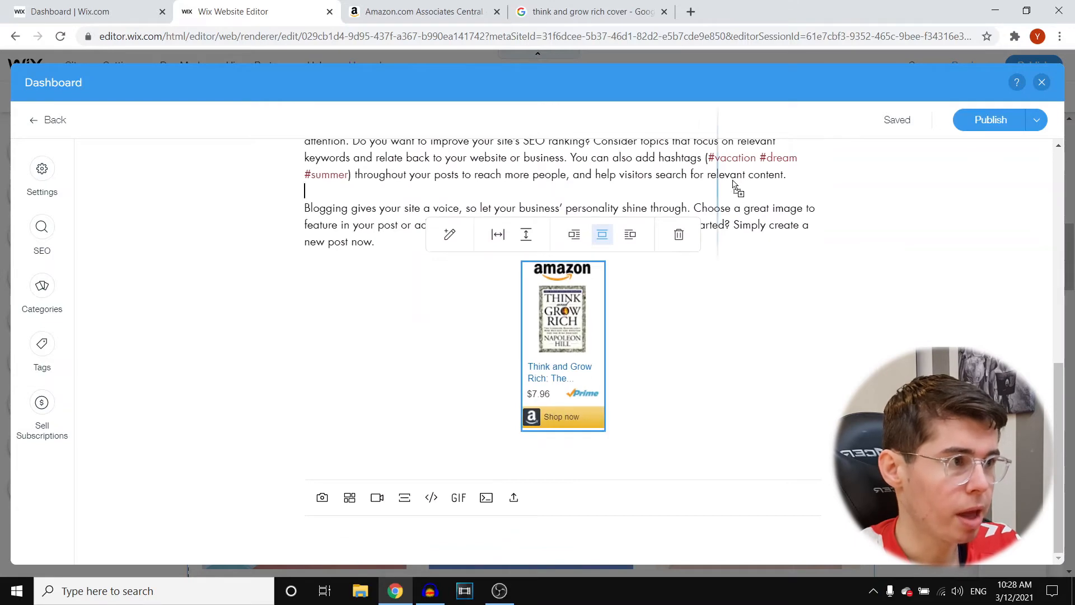
pyautogui.scroll(4, 660, 359)
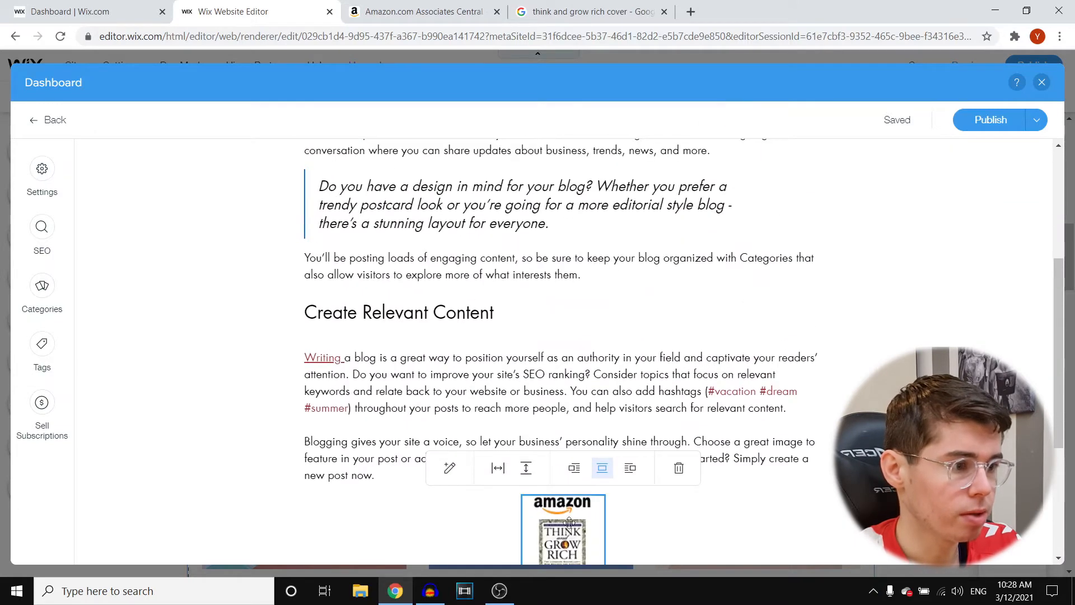
pyautogui.moveTo(567, 521); pyautogui.dragTo(775, 168)
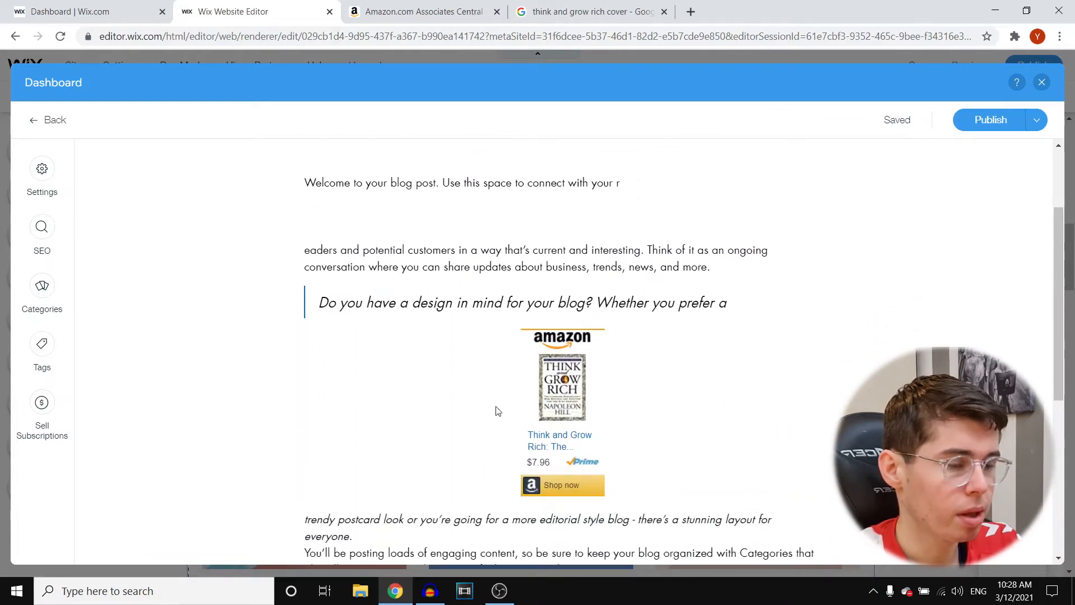
# Step: Try left alignment on the Amazon widget, and set it to align right beside the post text
pyautogui.click(556, 389)
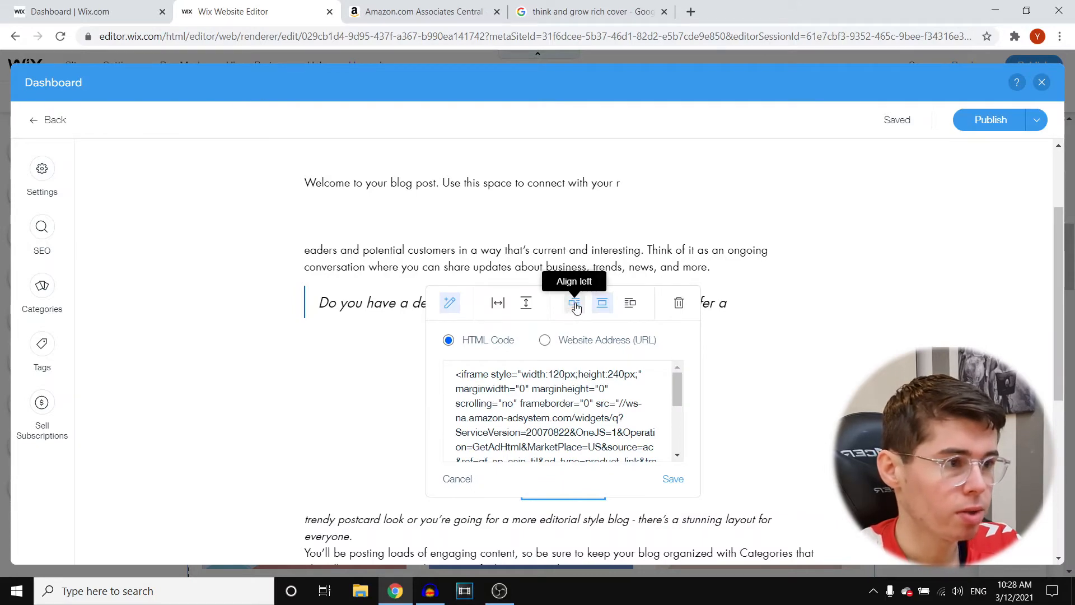
pyautogui.click(575, 304)
pyautogui.click(532, 479)
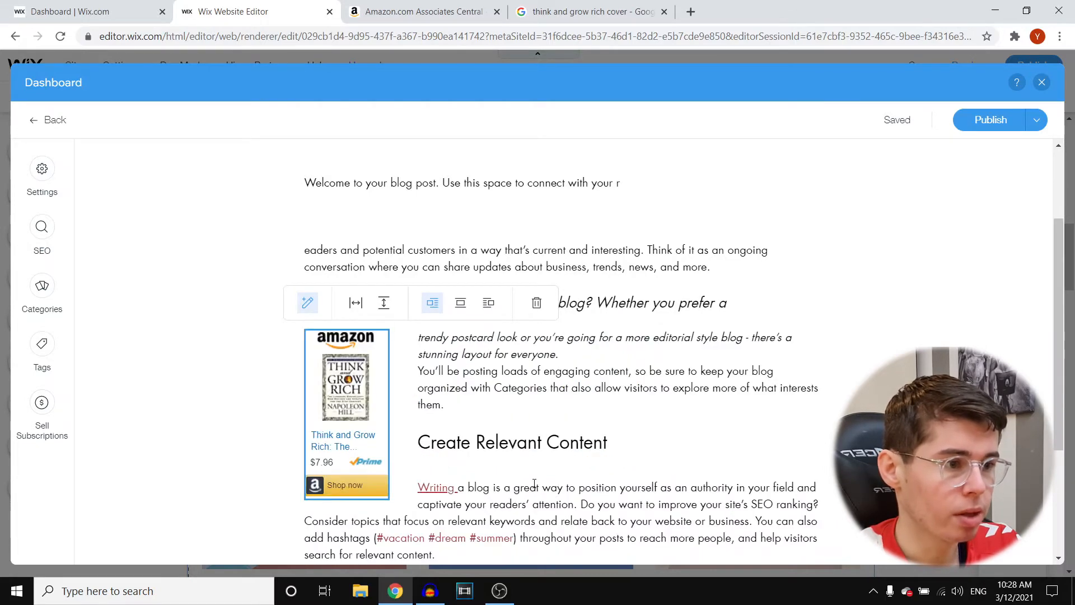
pyautogui.click(489, 303)
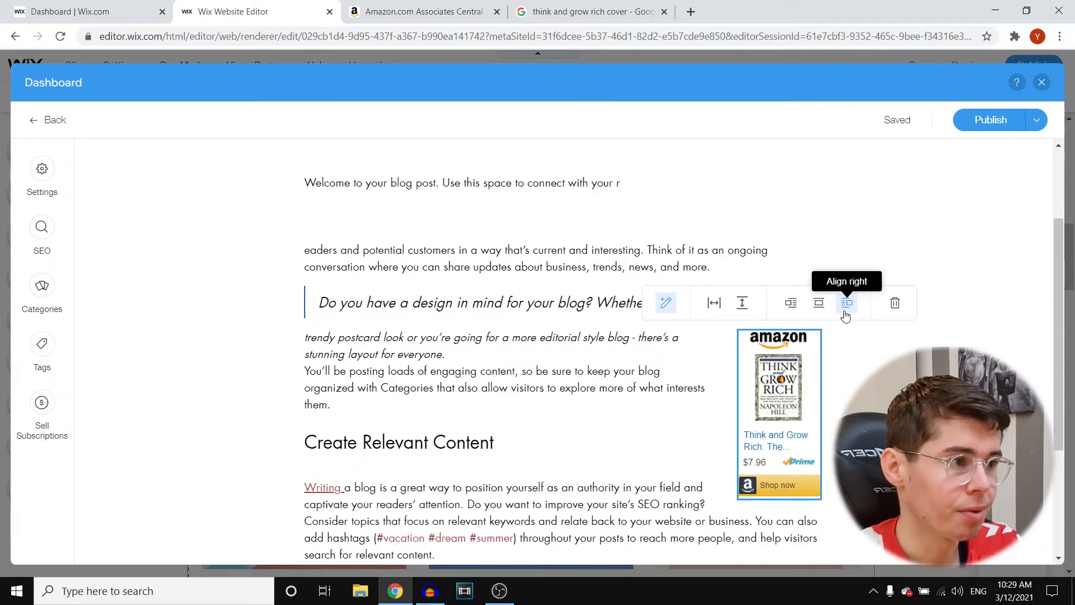
# Step: Move the right-aligned Amazon widget up beside the paragraph starting "eaders and potential customers"
pyautogui.scroll(-2, 590, 314)
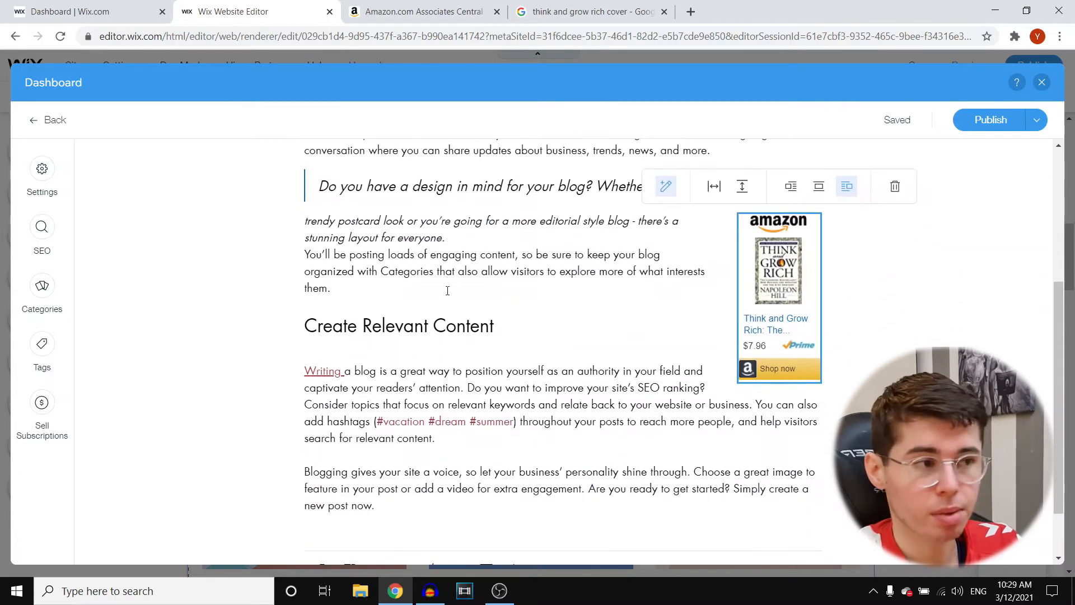
pyautogui.scroll(2, 448, 290)
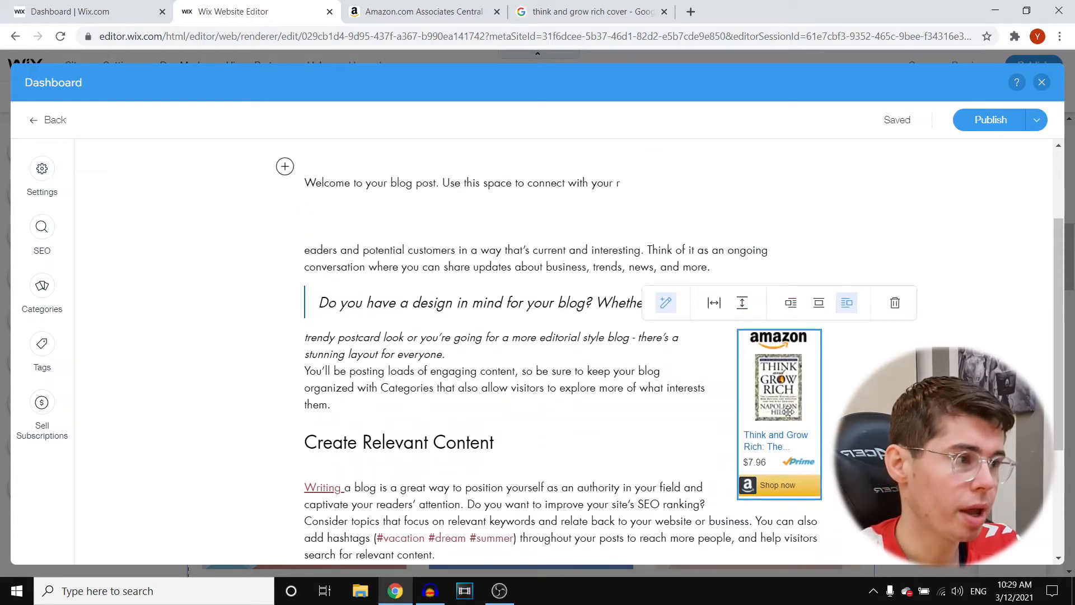
pyautogui.click(775, 230)
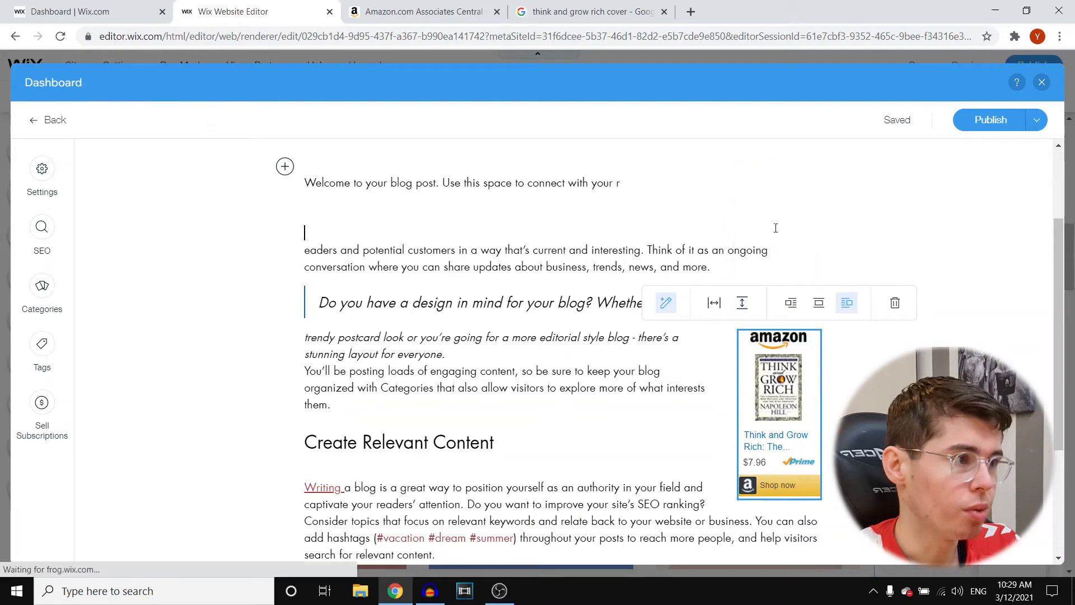
pyautogui.moveTo(775, 349); pyautogui.dragTo(767, 257)
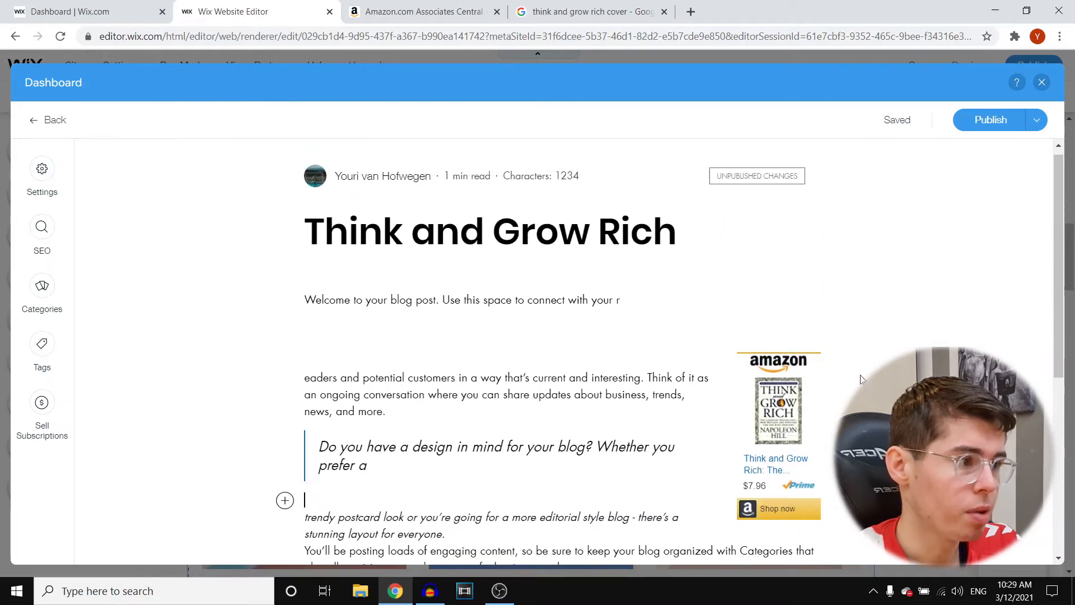
pyautogui.scroll(-2, 862, 370)
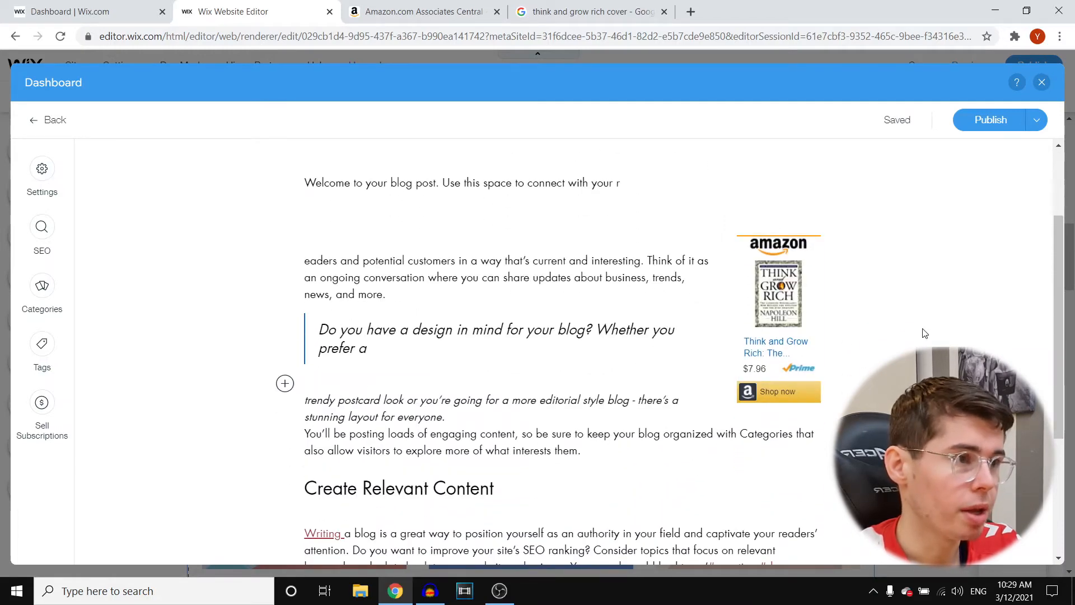
pyautogui.scroll(2, 924, 333)
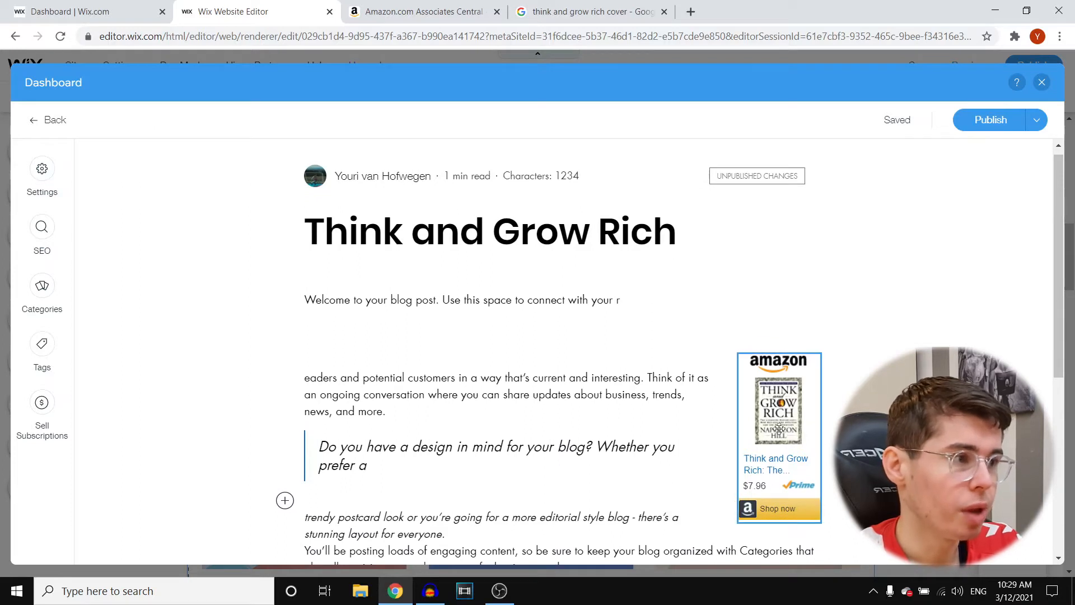
pyautogui.scroll(-2, 786, 344)
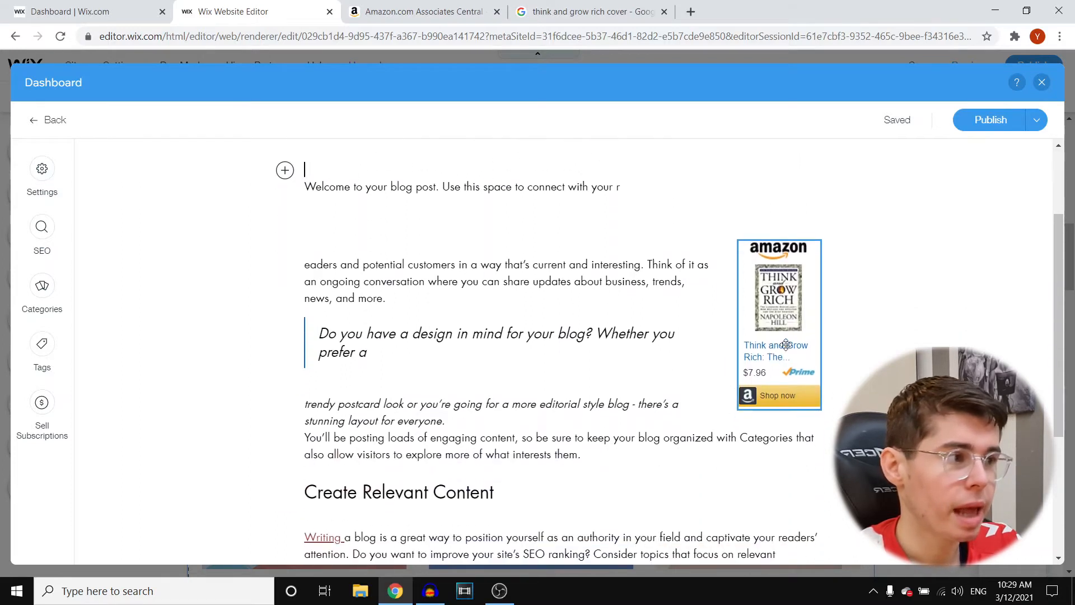
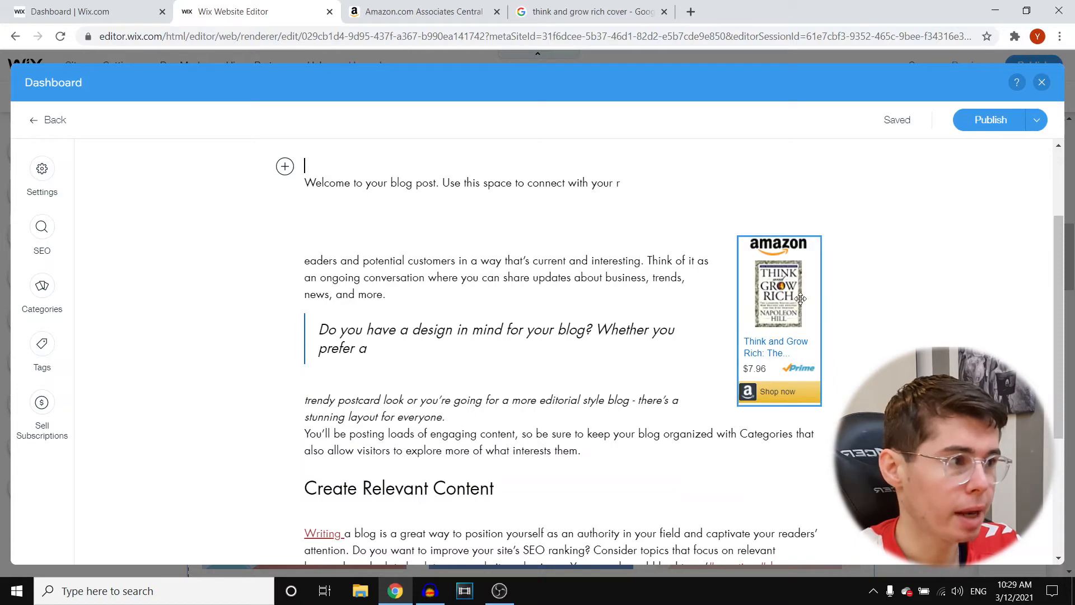
# Step: Switch to Amazon Associates, view the image-only version of the product link with its preview, and return to the Wix post
pyautogui.click(423, 11)
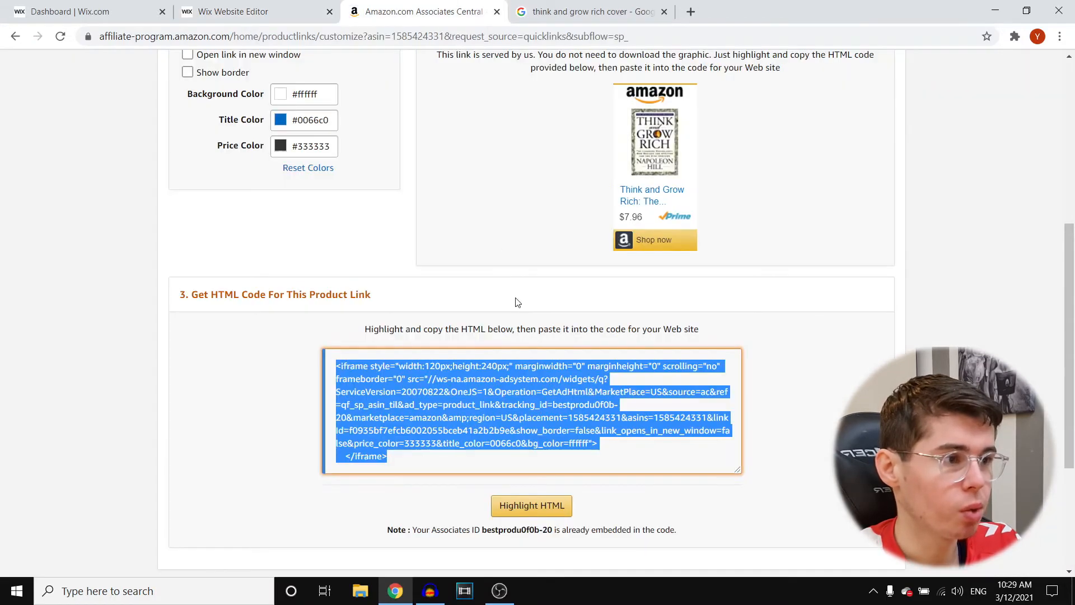
pyautogui.scroll(6, 518, 302)
pyautogui.click(730, 335)
pyautogui.scroll(-4, 650, 336)
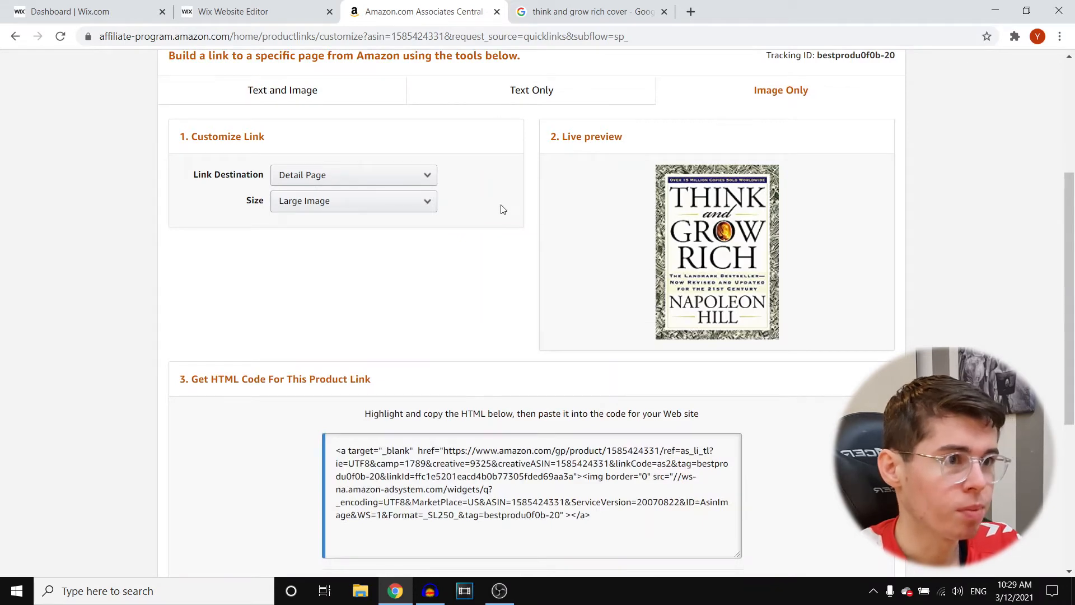
pyautogui.click(233, 11)
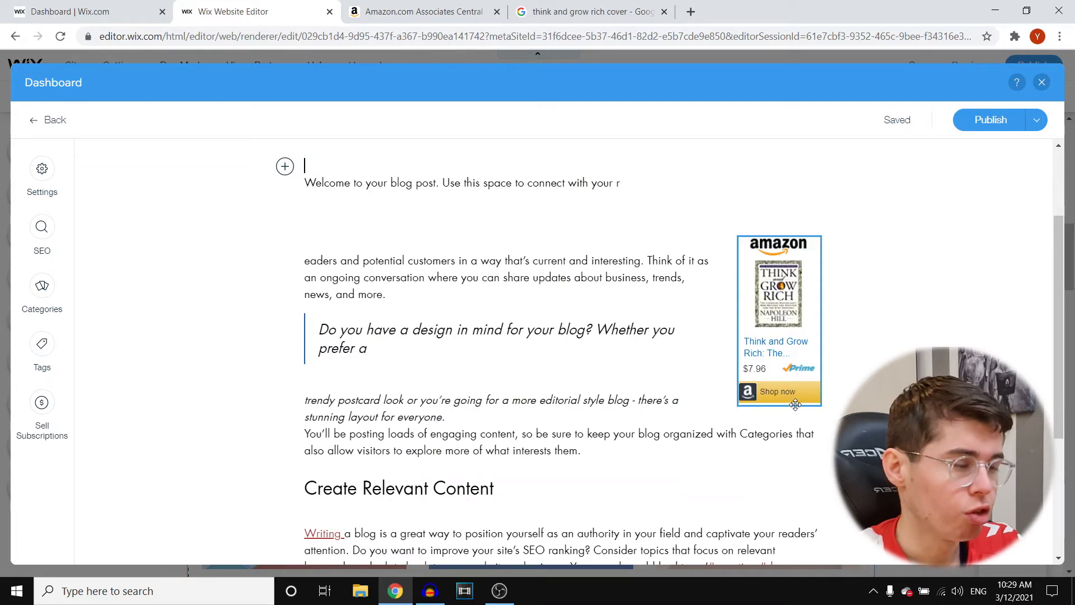
# Step: Back in Amazon Associates, choose the text-only version of the product link and copy its short link
pyautogui.click(424, 11)
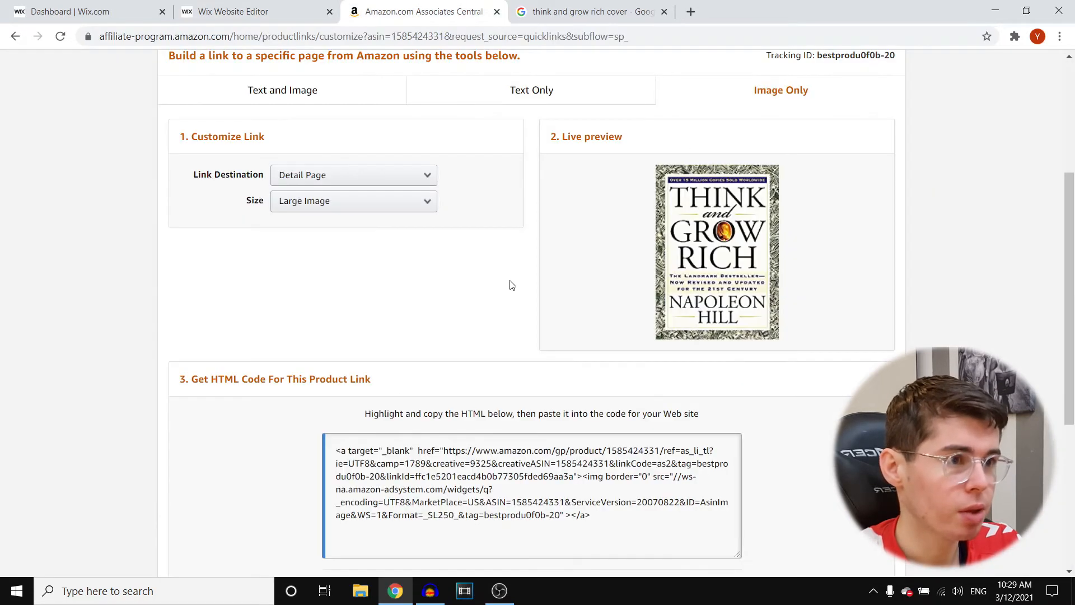
pyautogui.scroll(2, 537, 229)
pyautogui.click(537, 217)
pyautogui.scroll(-2, 538, 248)
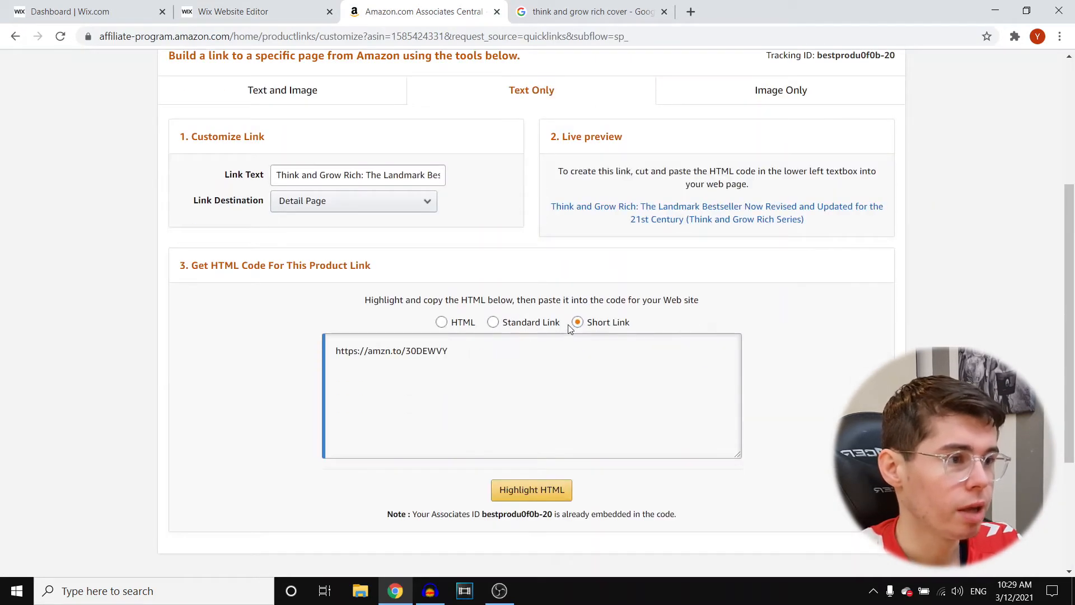
pyautogui.click(533, 490)
pyautogui.rightClick(424, 354)
pyautogui.click(448, 359)
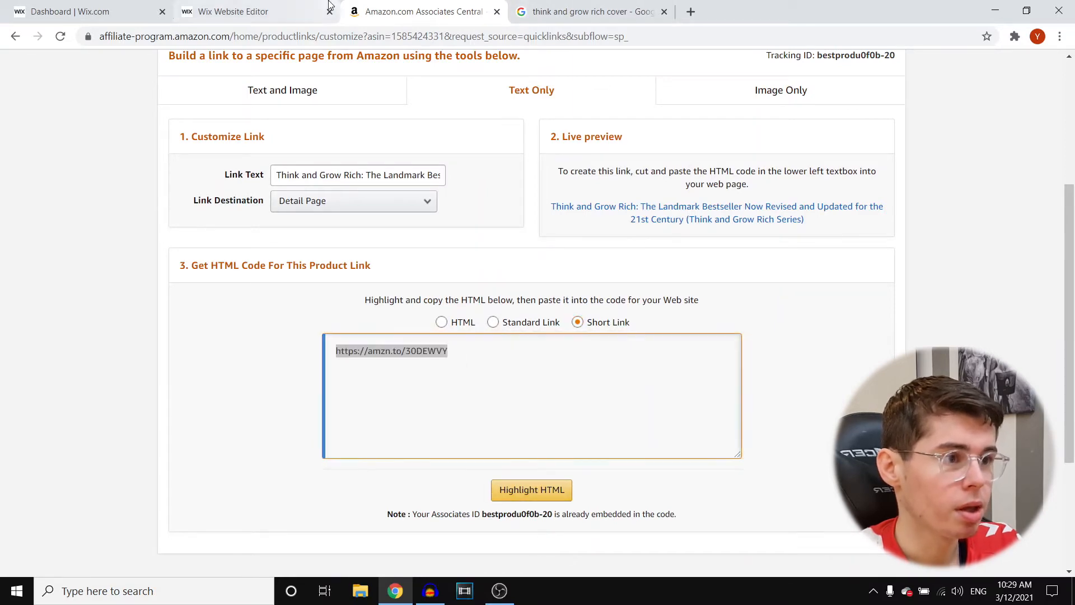
pyautogui.click(328, 6)
pyautogui.scroll(-3, 407, 357)
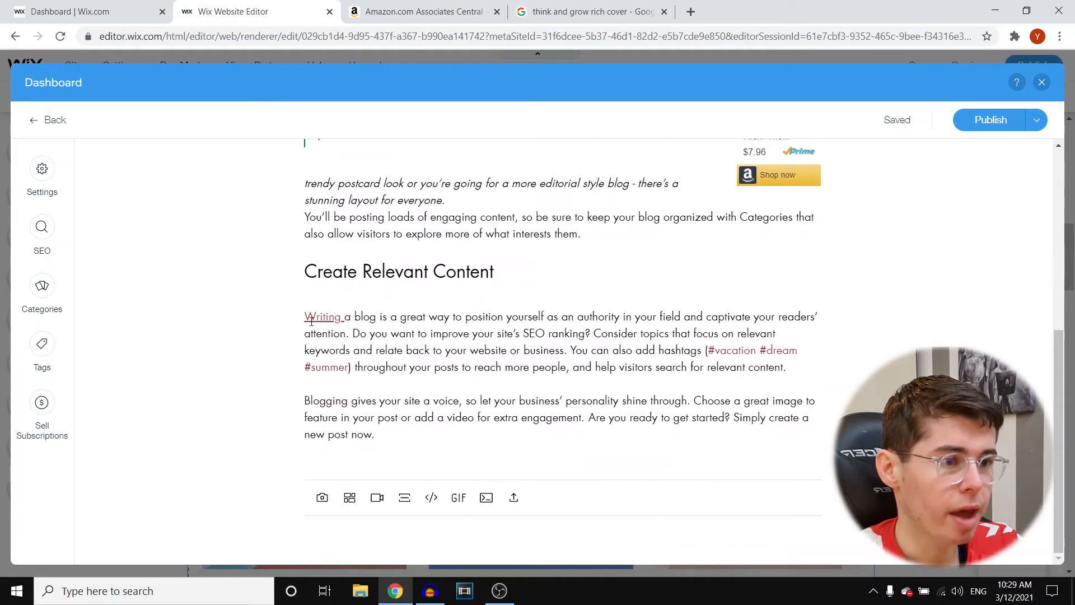
pyautogui.moveTo(307, 317); pyautogui.dragTo(345, 315)
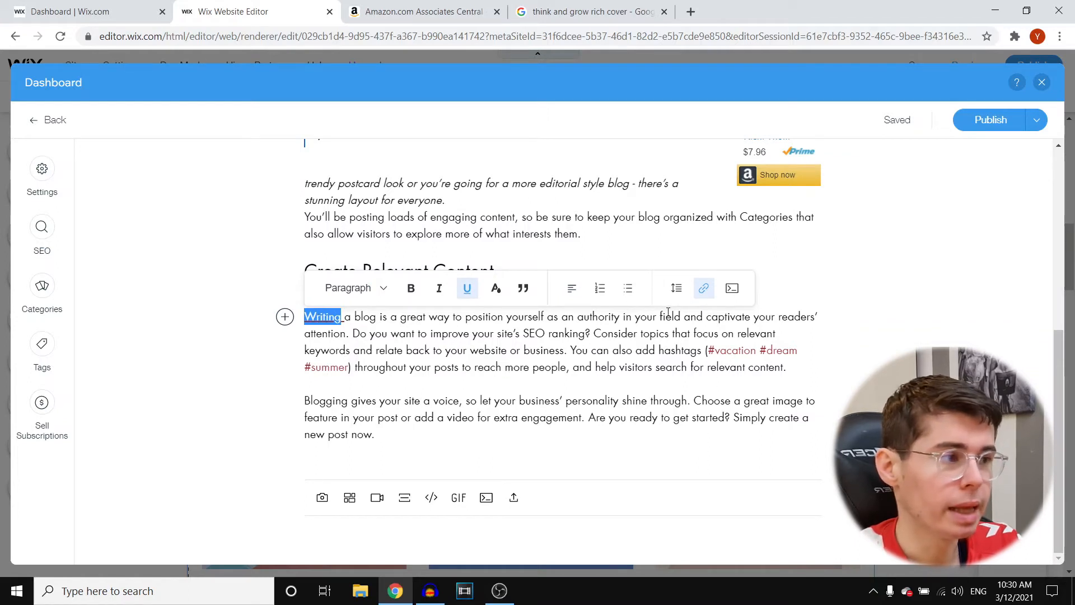
pyautogui.click(704, 289)
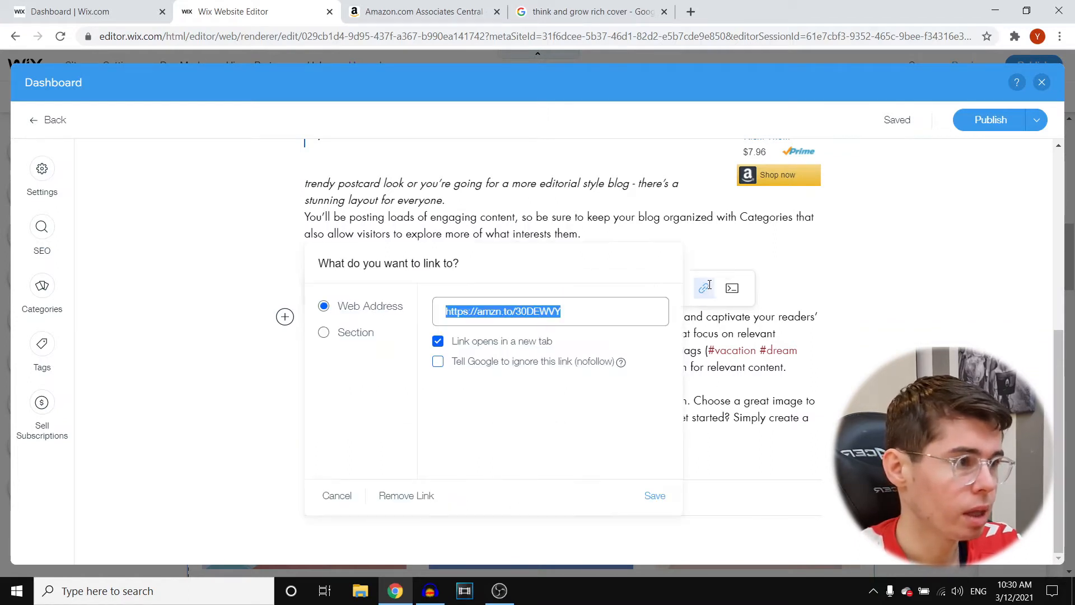
pyautogui.click(579, 313)
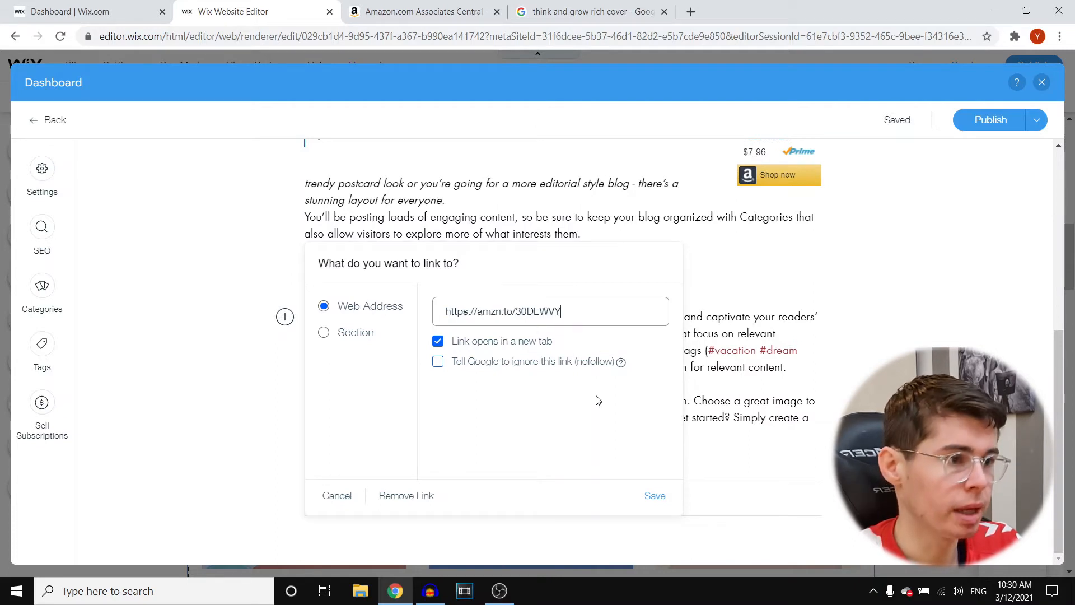
pyautogui.click(655, 495)
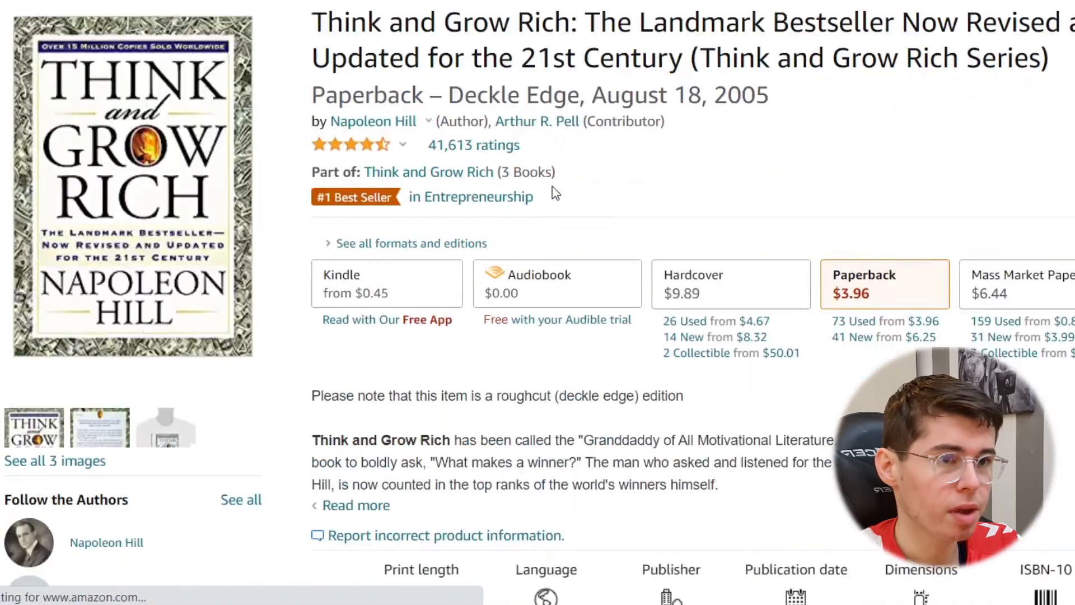
pyautogui.scroll(-10, 553, 189)
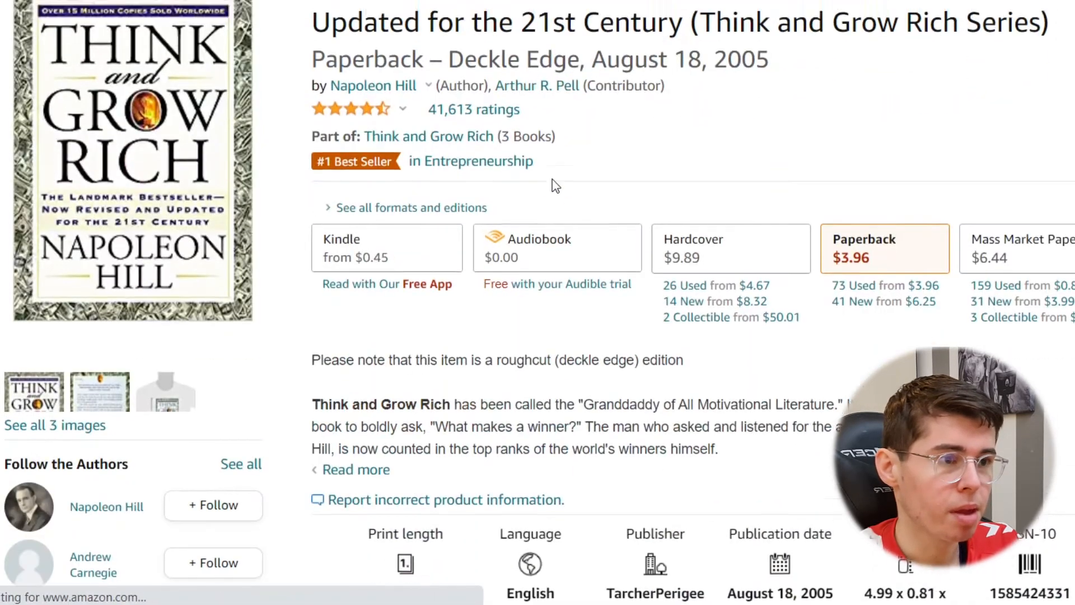
pyautogui.scroll(12, 547, 172)
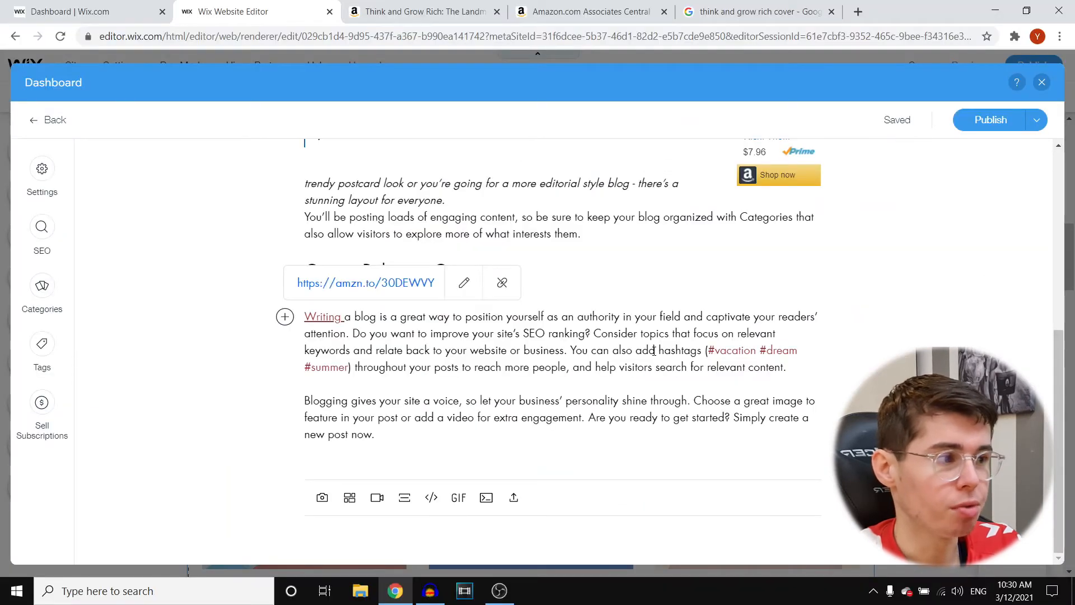
# Step: In Amazon Associates, choose the image-only version of the product link and copy its HTML code
pyautogui.click(426, 12)
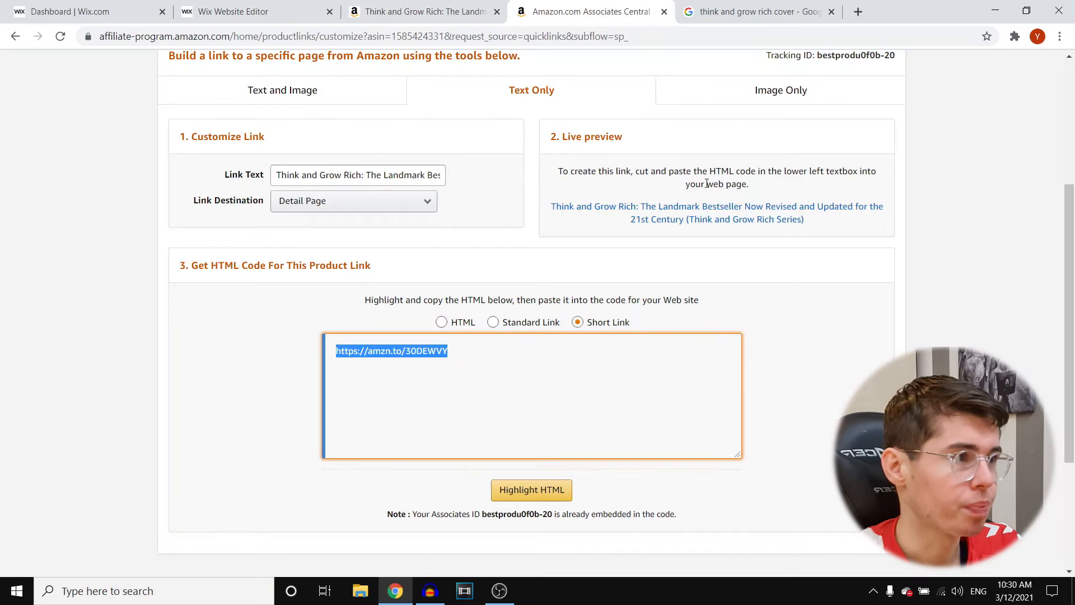
pyautogui.scroll(5, 797, 291)
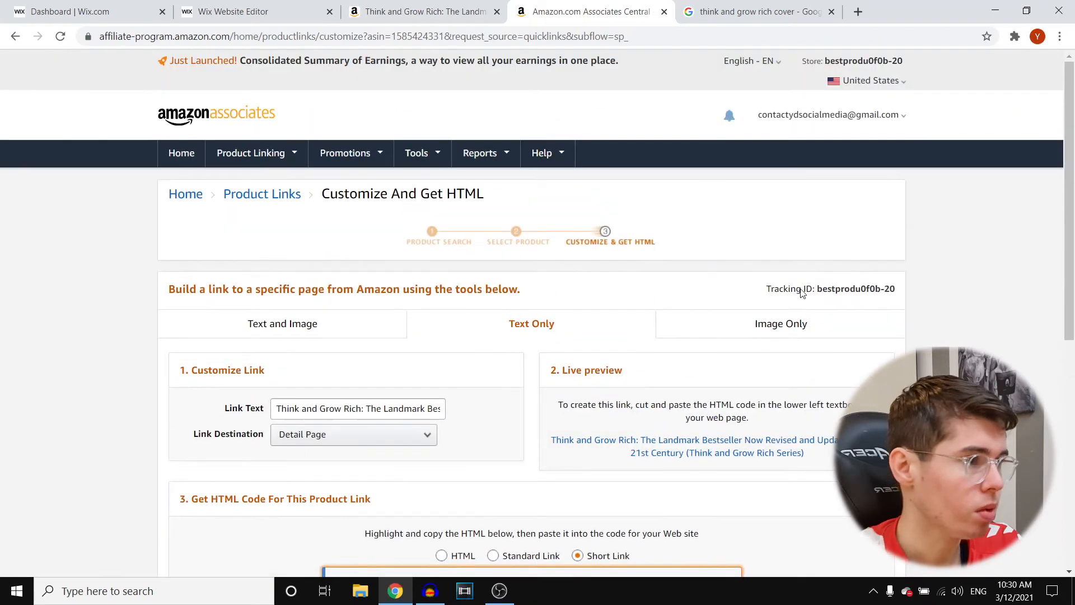
pyautogui.click(782, 314)
pyautogui.scroll(-8, 783, 309)
pyautogui.click(532, 358)
pyautogui.rightClick(489, 237)
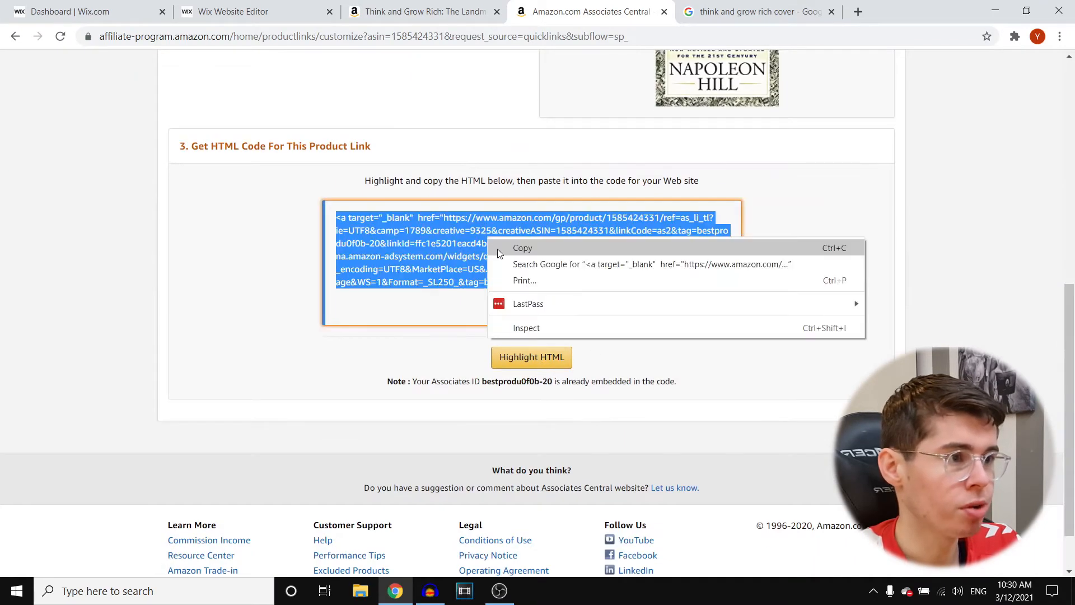
pyautogui.click(498, 248)
# Step: In the Wix post, replace the Amazon widget's HTML code with the copied image-only code
pyautogui.click(252, 11)
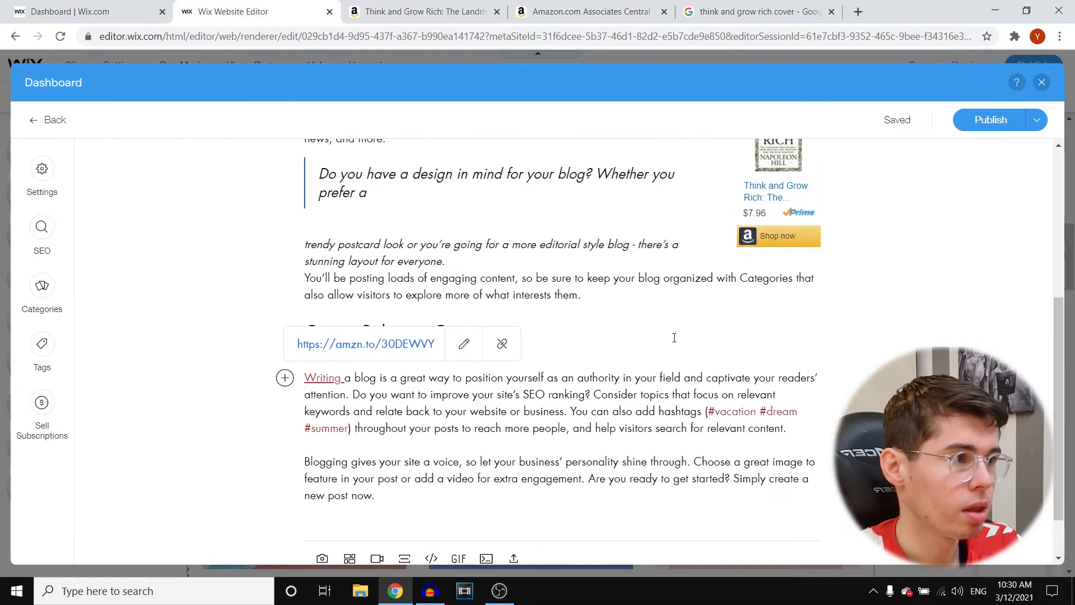
pyautogui.click(762, 242)
pyautogui.scroll(2, 861, 371)
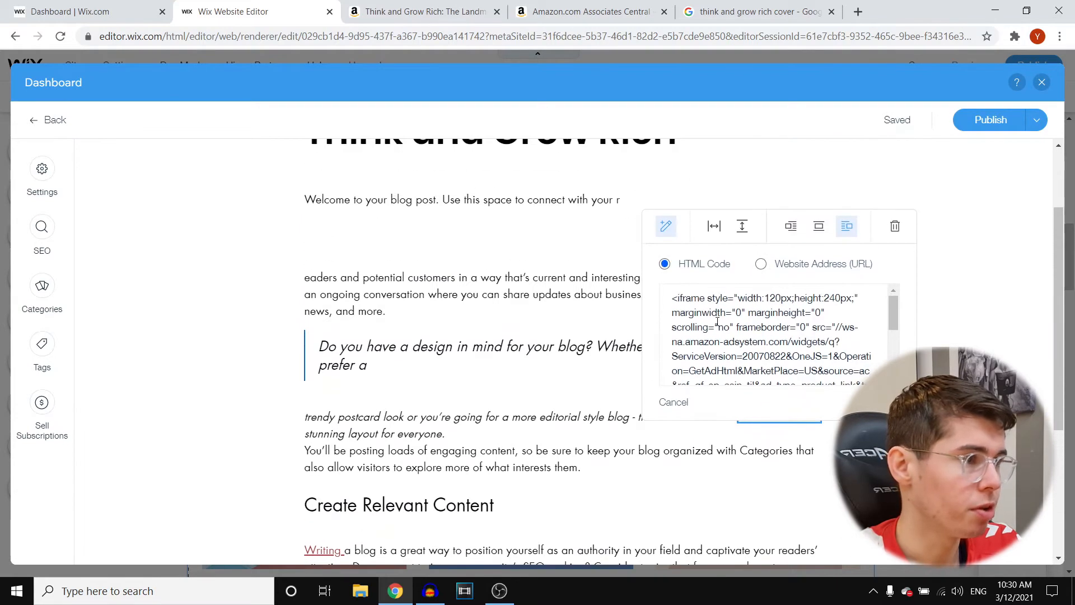
pyautogui.scroll(-1, 861, 372)
pyautogui.hotkey('ctrl', 'a')
pyautogui.click(544, 200)
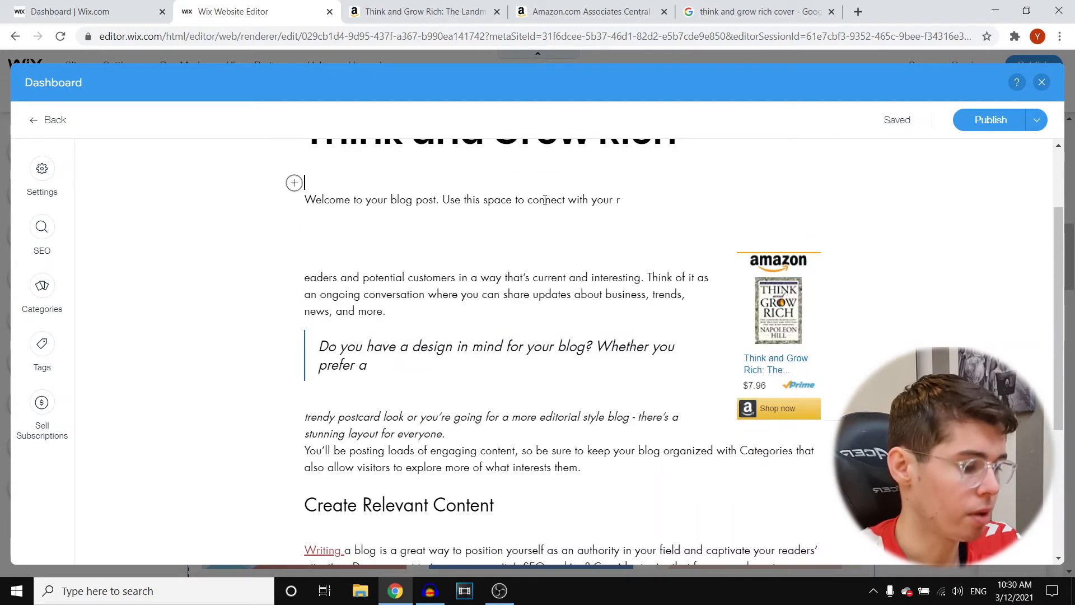
pyautogui.click(757, 298)
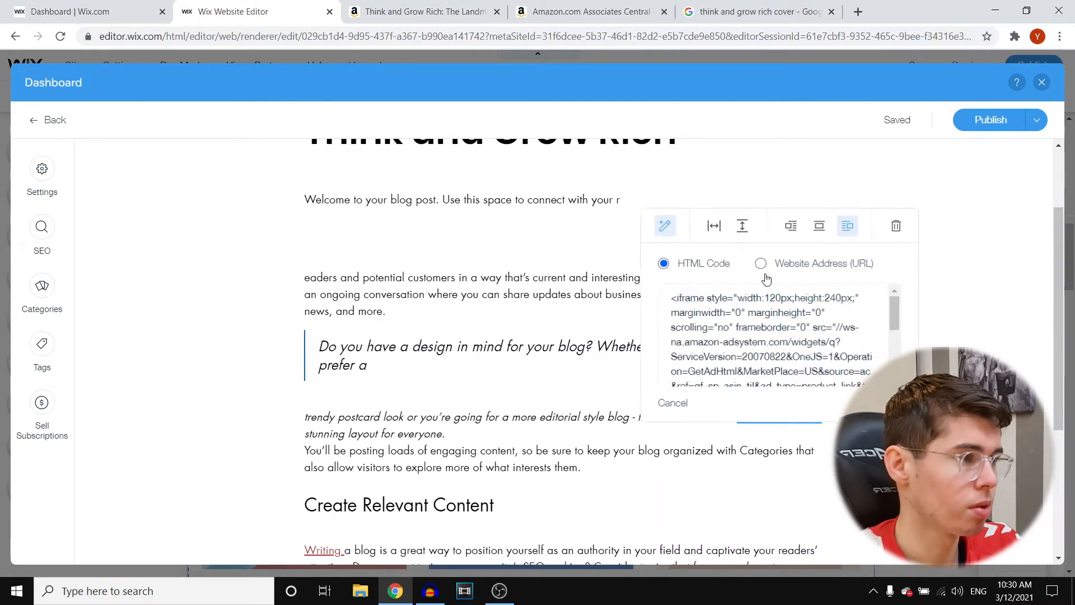
pyautogui.moveTo(675, 297); pyautogui.dragTo(879, 387)
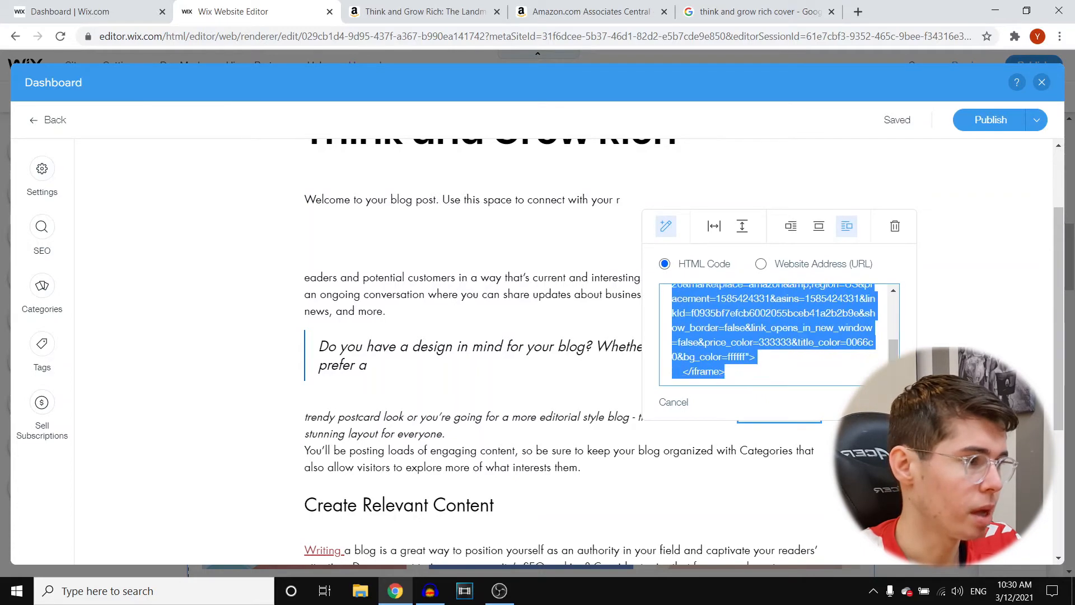
pyautogui.hotkey('ctrl', 'v')
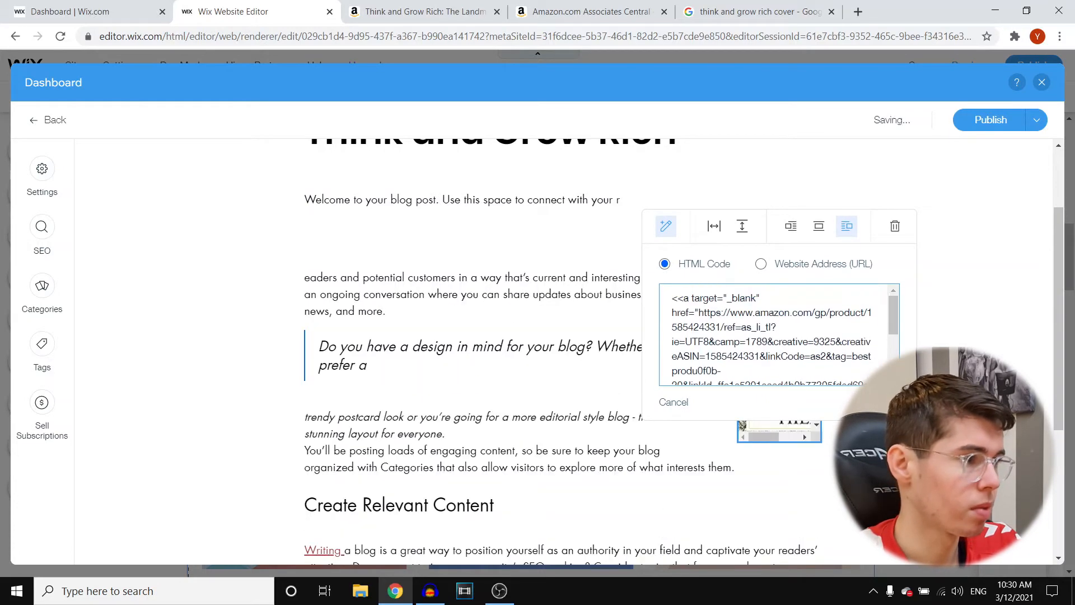
pyautogui.press('Escape')
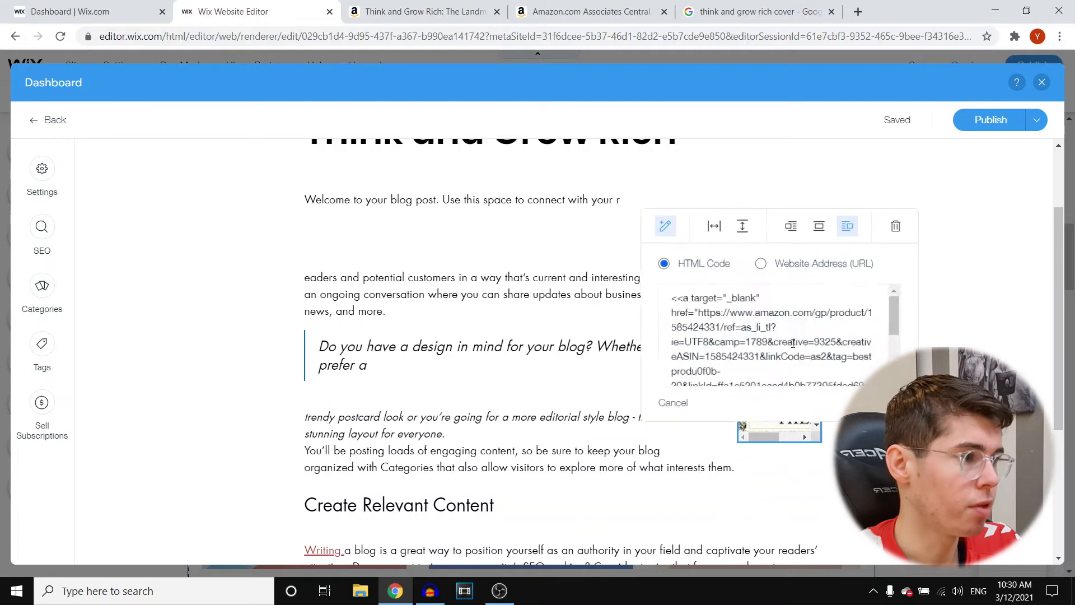
# Step: Set the image-only Amazon book cover widget's width to 204 and its height to 263
pyautogui.click(792, 340)
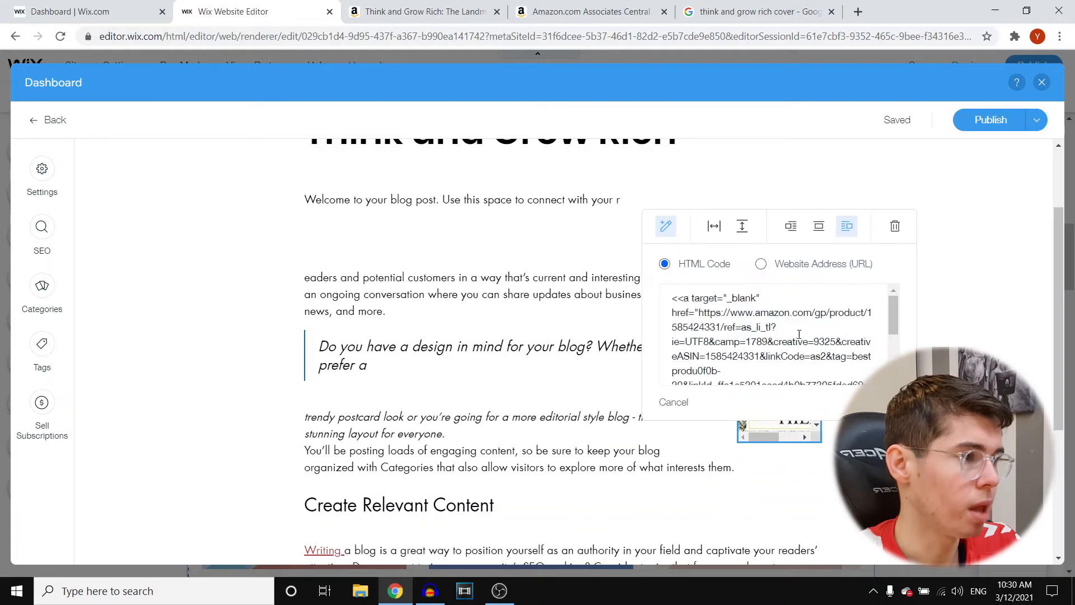
pyautogui.click(714, 225)
pyautogui.moveTo(707, 256); pyautogui.dragTo(715, 259)
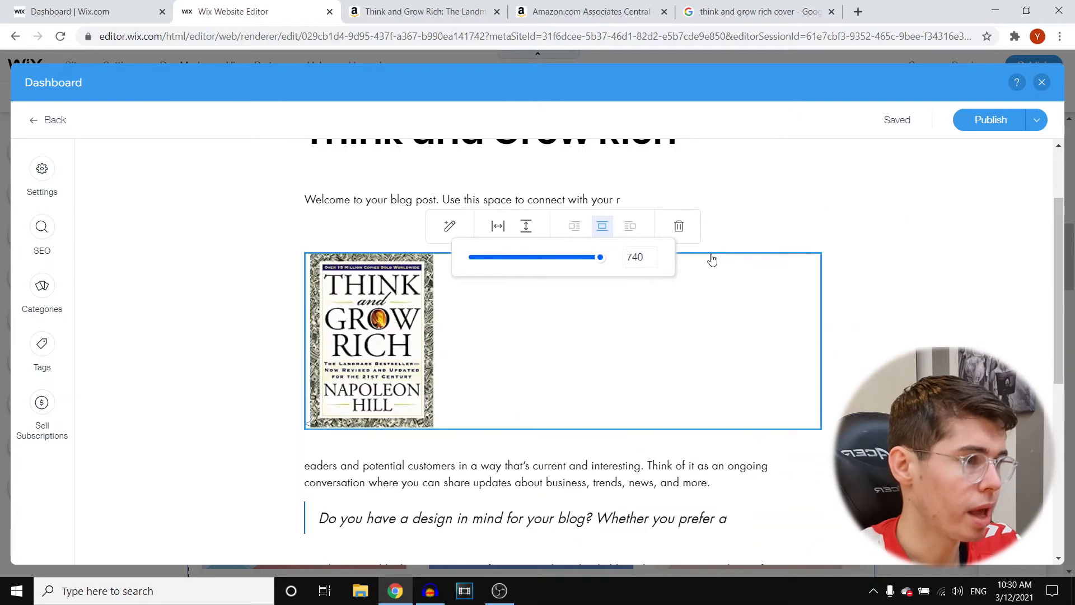
pyautogui.moveTo(599, 257); pyautogui.dragTo(505, 254)
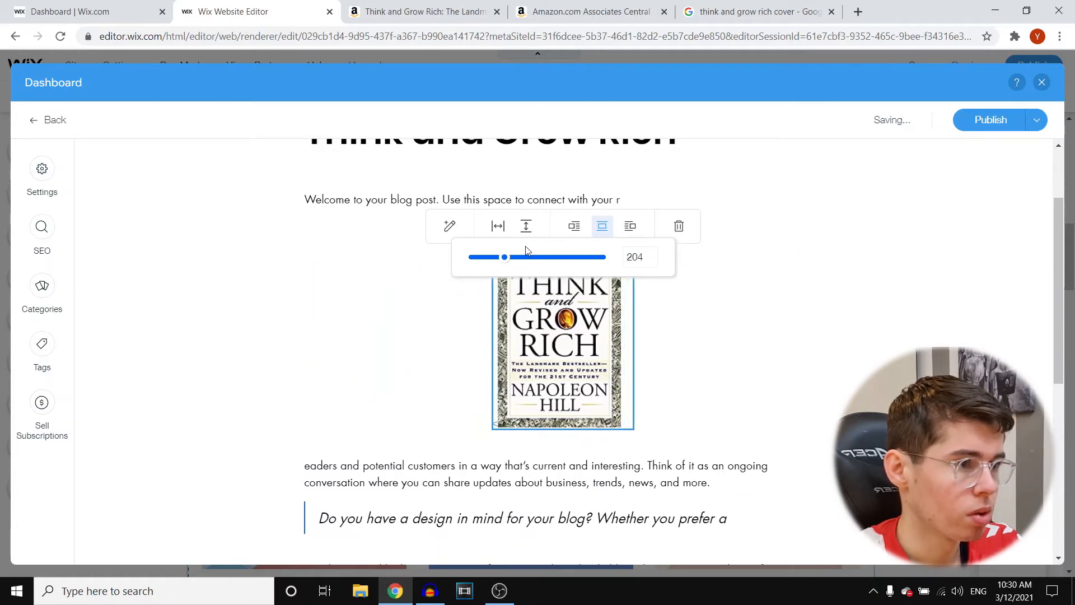
pyautogui.click(526, 227)
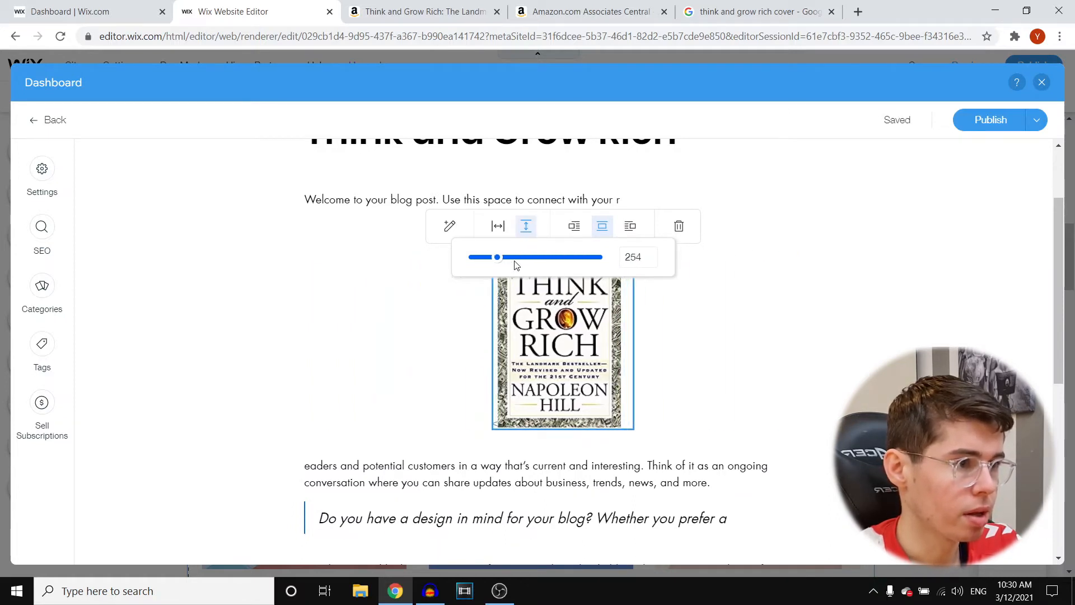
pyautogui.moveTo(503, 260); pyautogui.dragTo(498, 258)
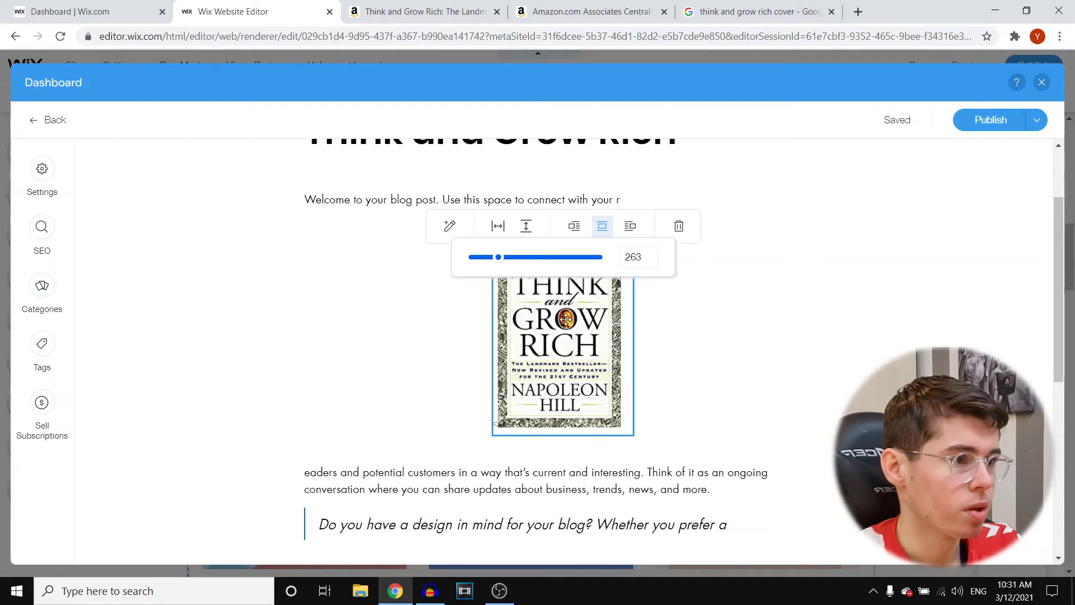
pyautogui.click(450, 226)
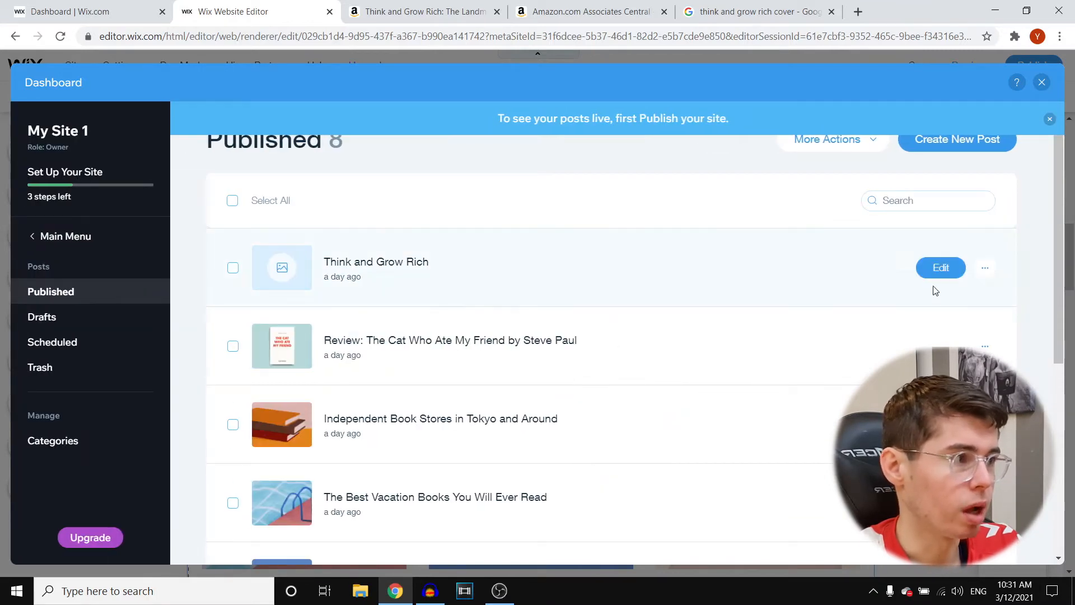
# Step: Reopen the published "Think and Grow Rich" post for editing and check the book cover image in it
pyautogui.click(933, 273)
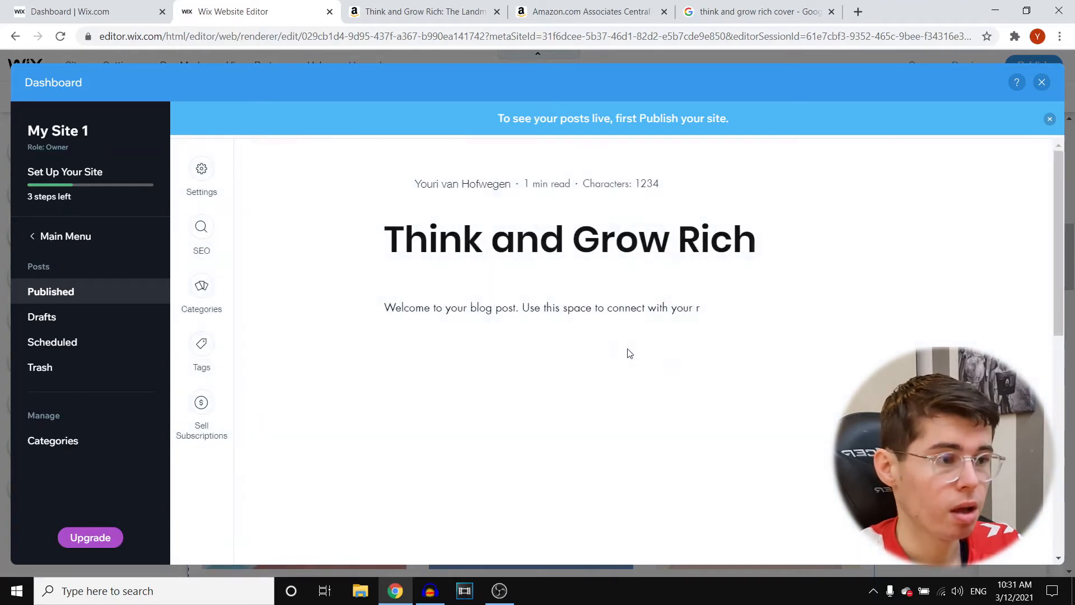
pyautogui.scroll(-4, 615, 336)
pyautogui.scroll(4, 599, 272)
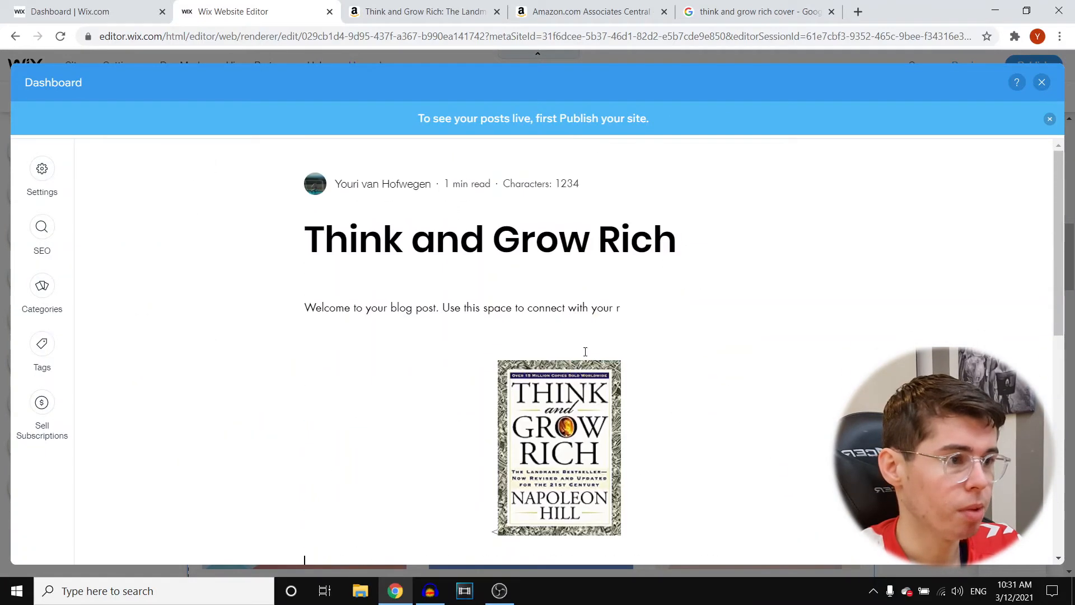
pyautogui.click(575, 413)
pyautogui.click(673, 510)
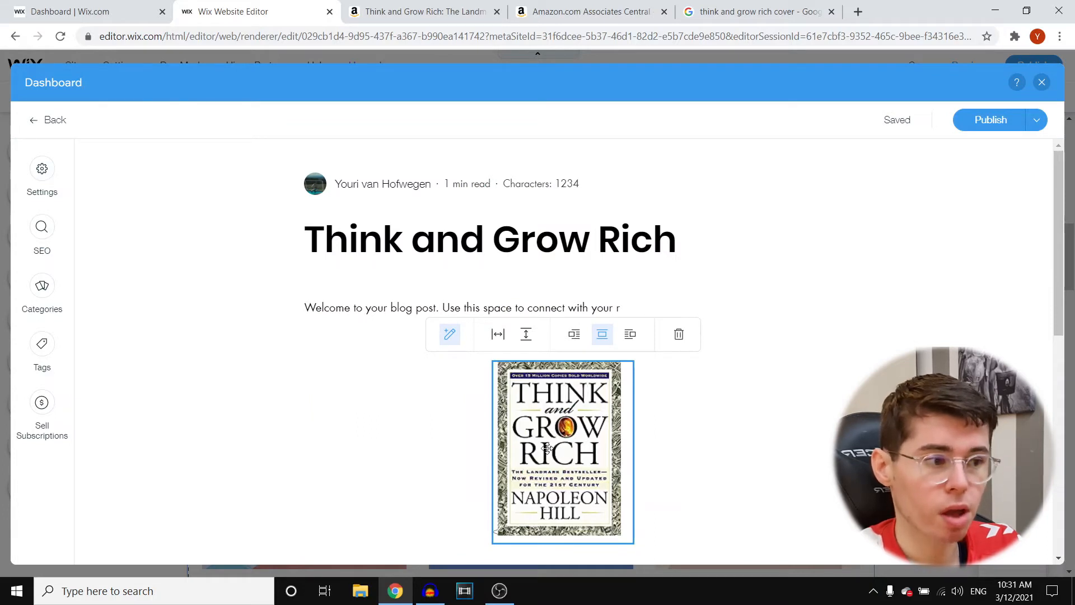
# Step: Review the post from its title to its closing paragraph, including the Amazon widget, the linked "Writing" text and the placeholder paragraphs
pyautogui.scroll(-2, 559, 401)
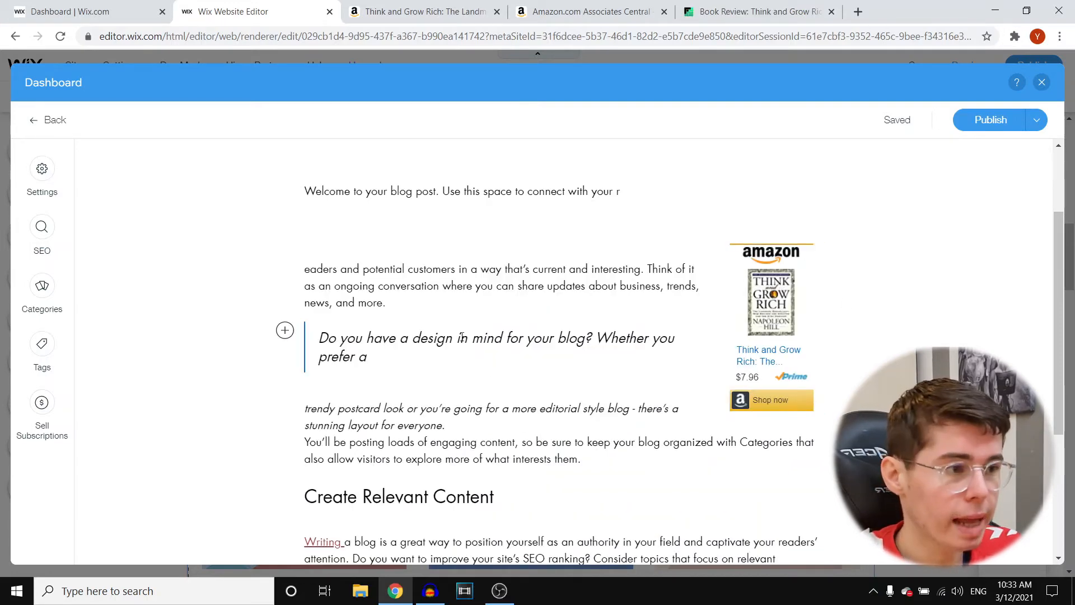
pyautogui.scroll(-4, 321, 305)
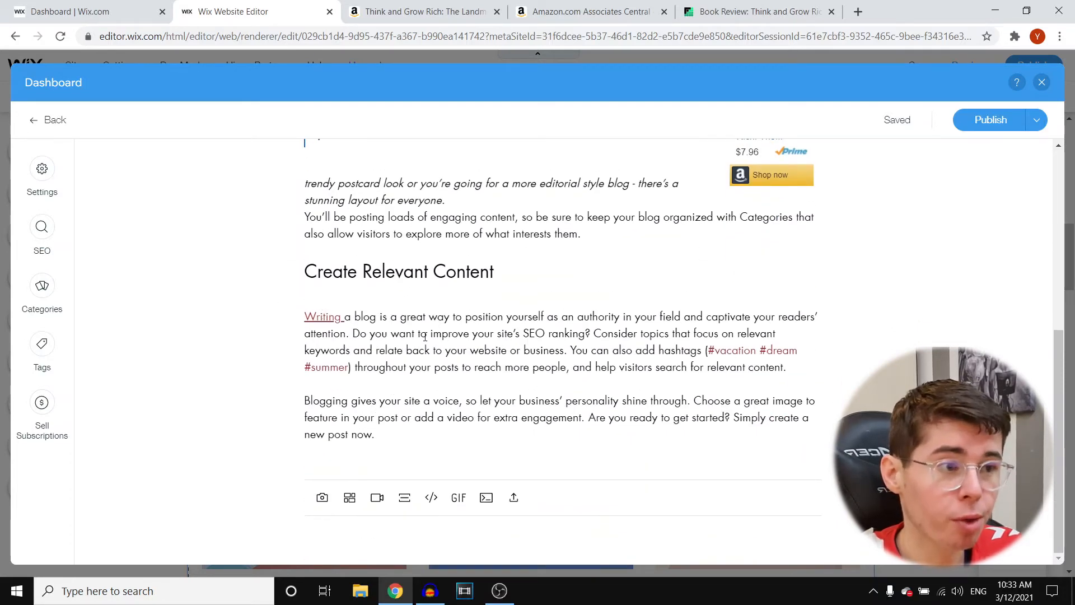
pyautogui.scroll(6, 425, 336)
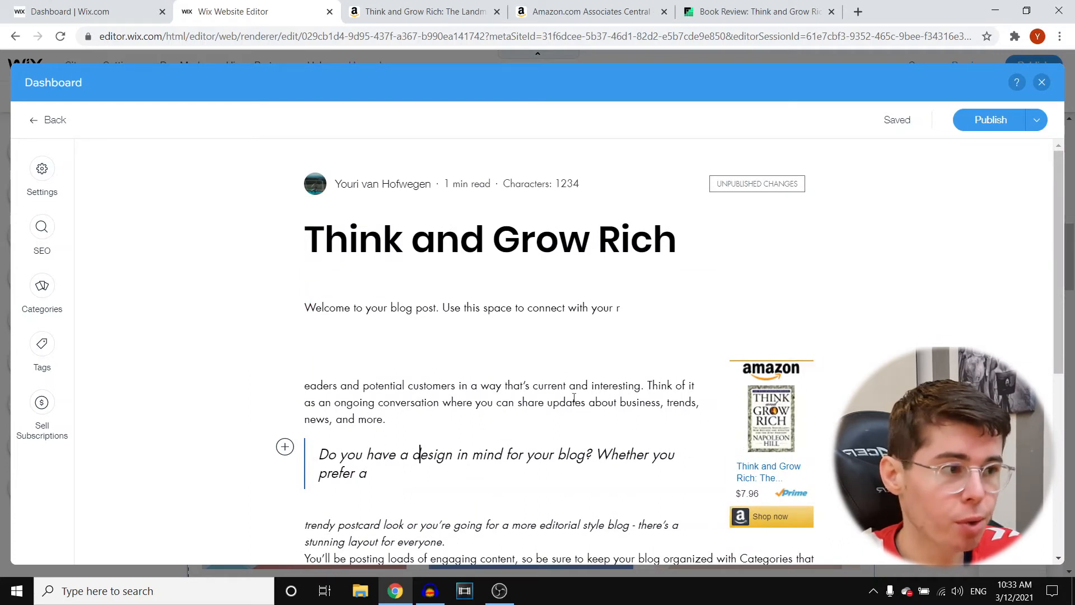
pyautogui.scroll(-2, 512, 359)
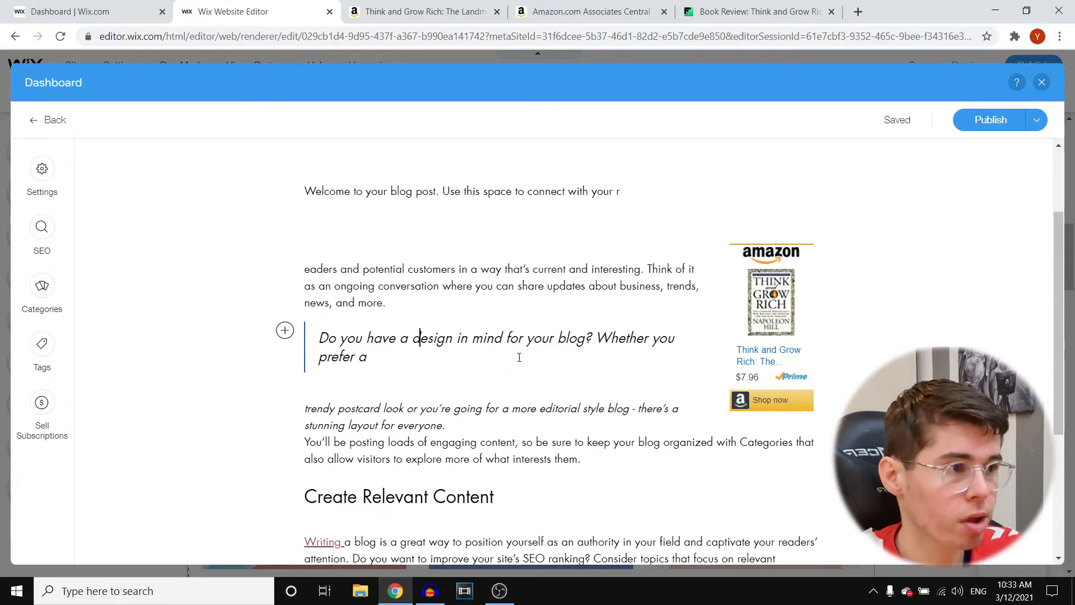
pyautogui.scroll(2, 519, 358)
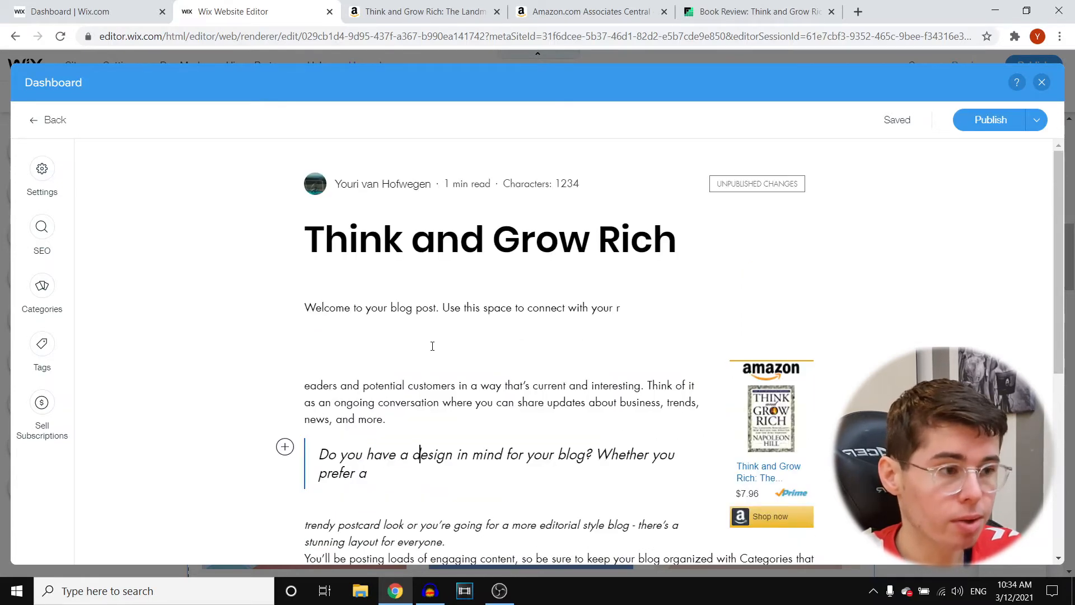
pyautogui.scroll(-2, 455, 336)
pyautogui.scroll(2, 451, 338)
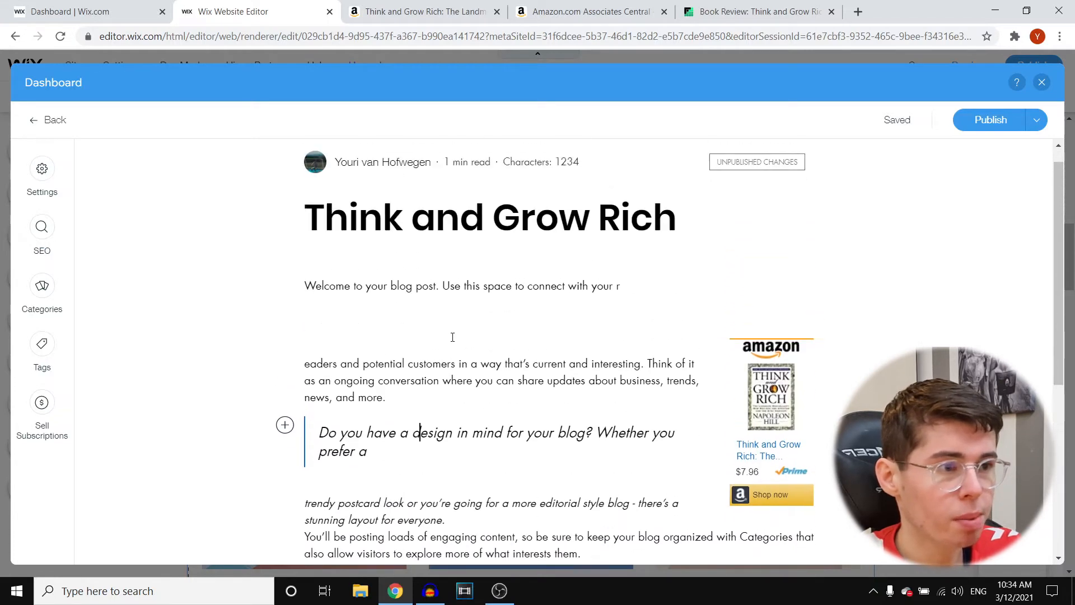
pyautogui.scroll(-4, 453, 334)
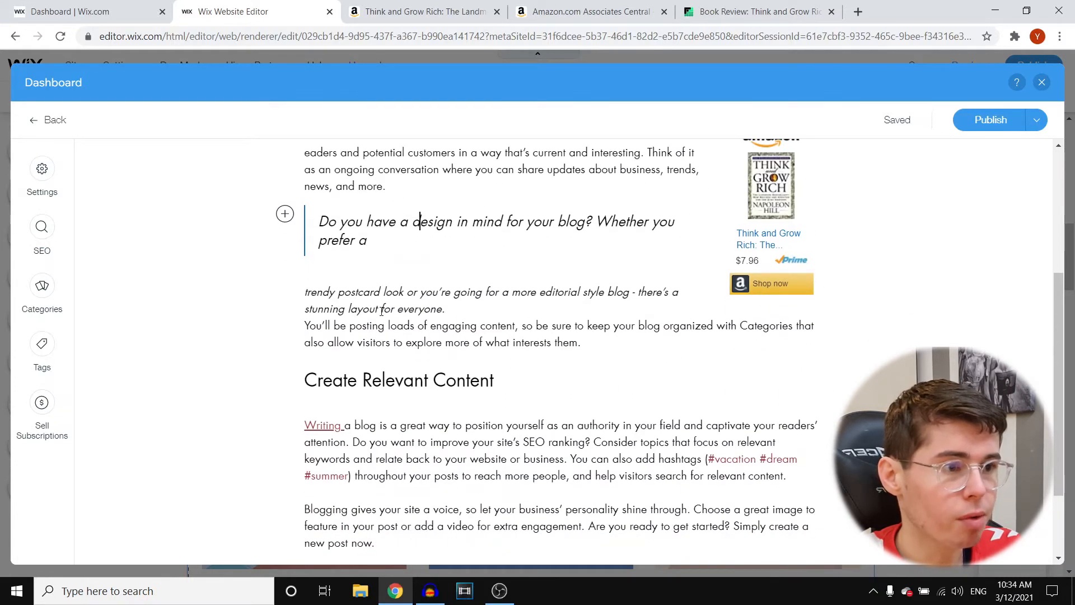
pyautogui.moveTo(314, 289); pyautogui.dragTo(612, 350)
pyautogui.click(464, 339)
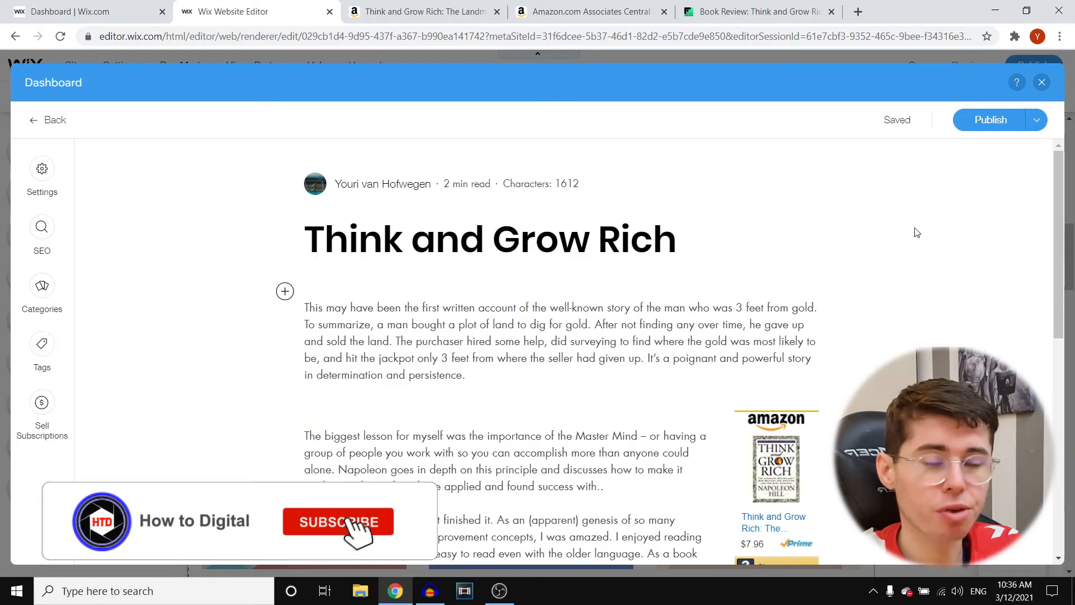
# Step: Read through the post's book review text and check how it wraps around the Amazon widget
pyautogui.scroll(-2, 710, 278)
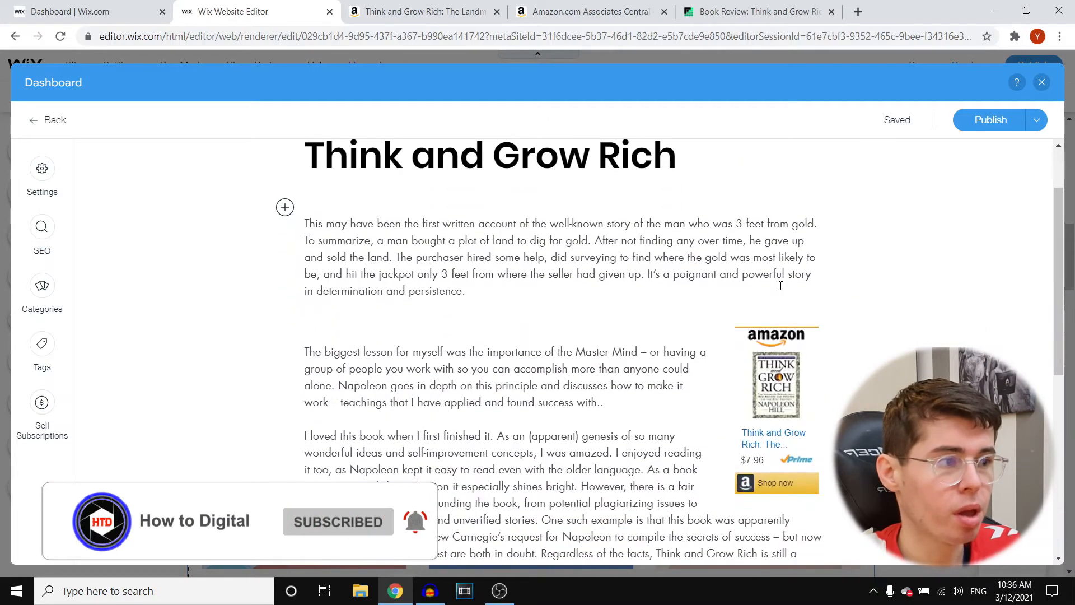
pyautogui.scroll(-2, 406, 296)
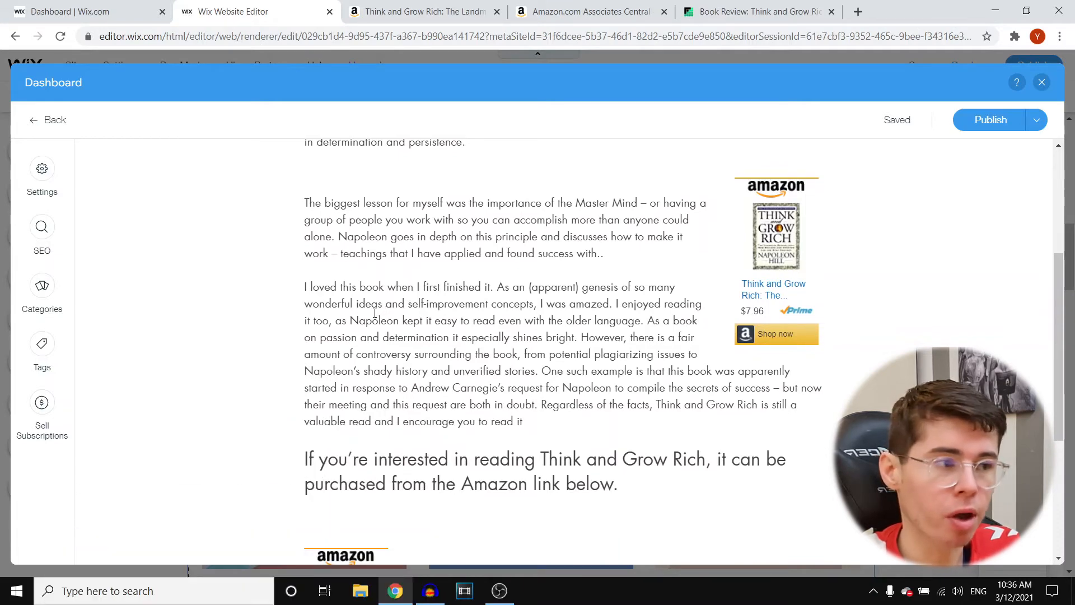
pyautogui.scroll(4, 480, 324)
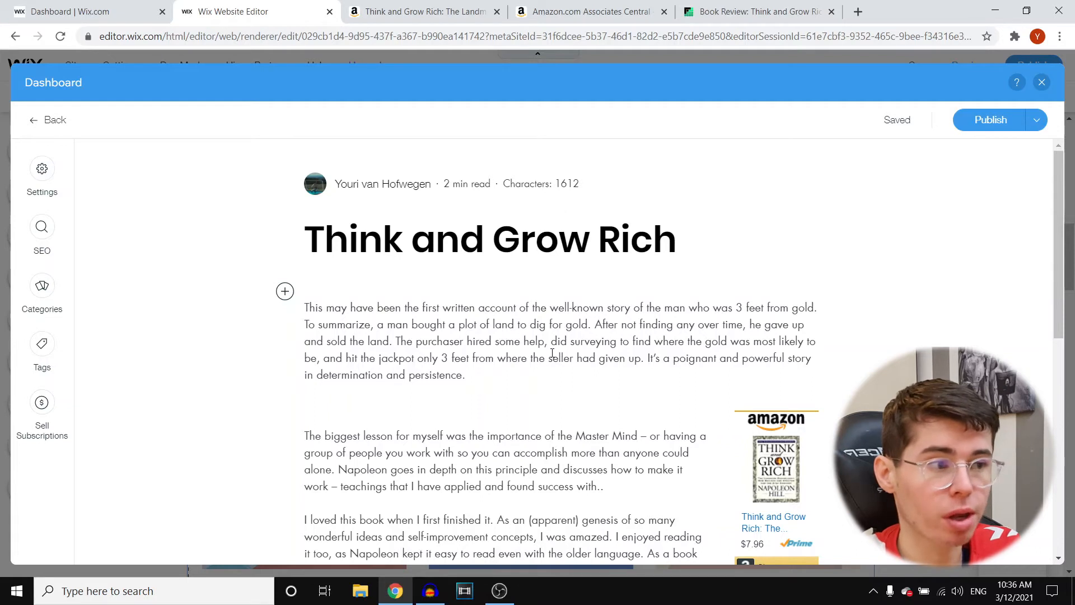
pyautogui.scroll(-2, 551, 352)
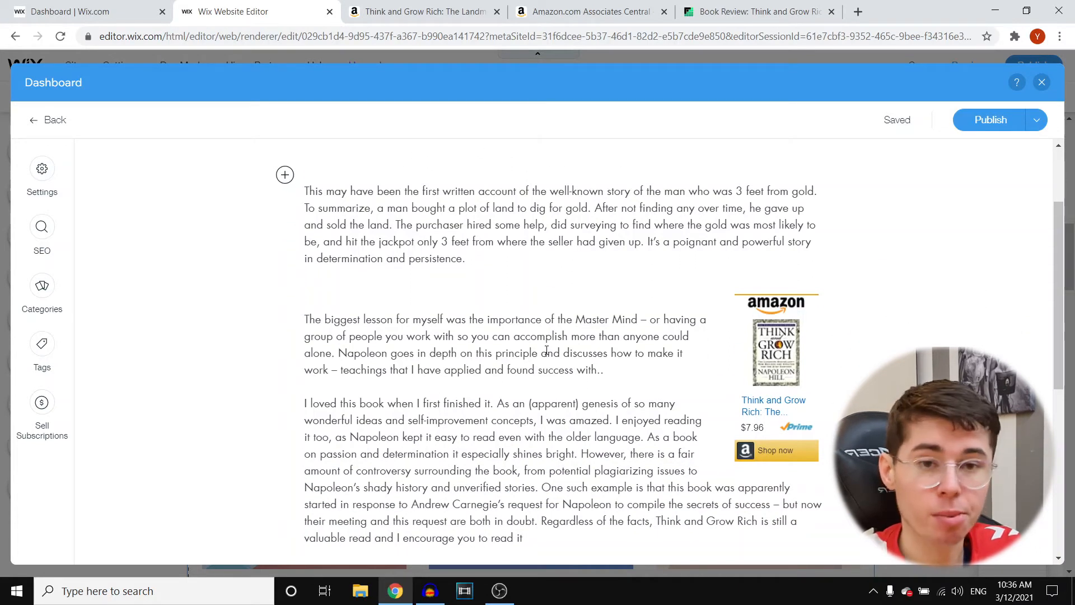
pyautogui.scroll(2, 542, 348)
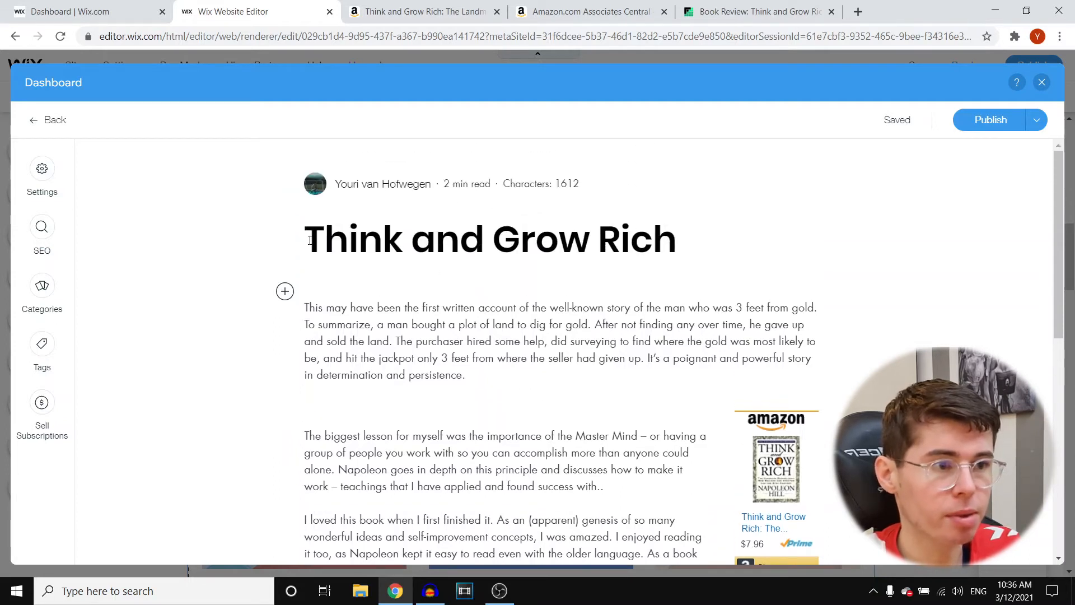
# Step: Try adding "Review" to the end of the post title and remove the word again
pyautogui.click(679, 236)
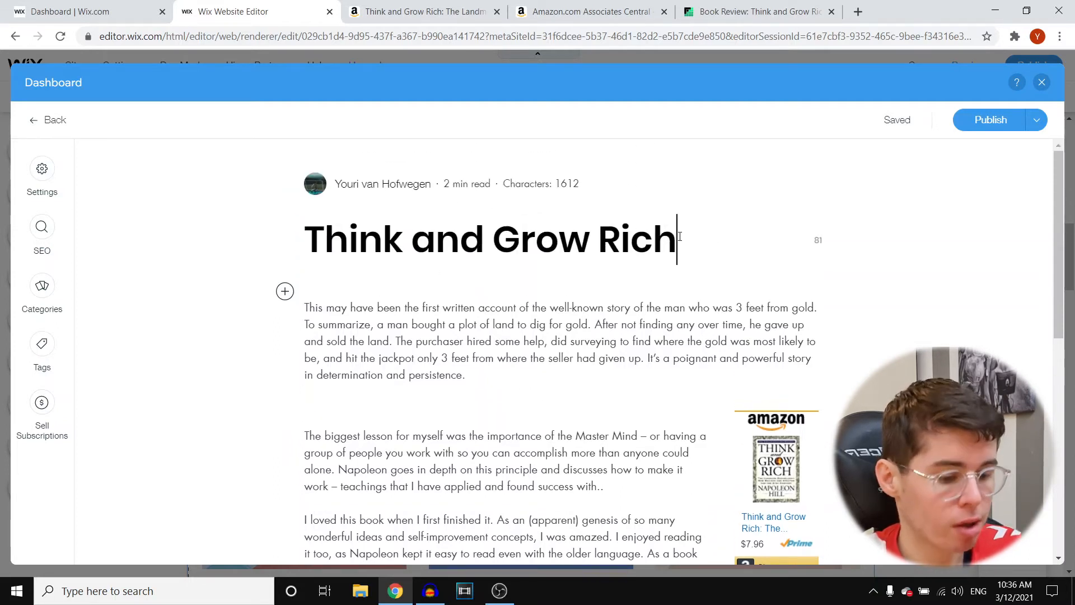
pyautogui.write('Review')
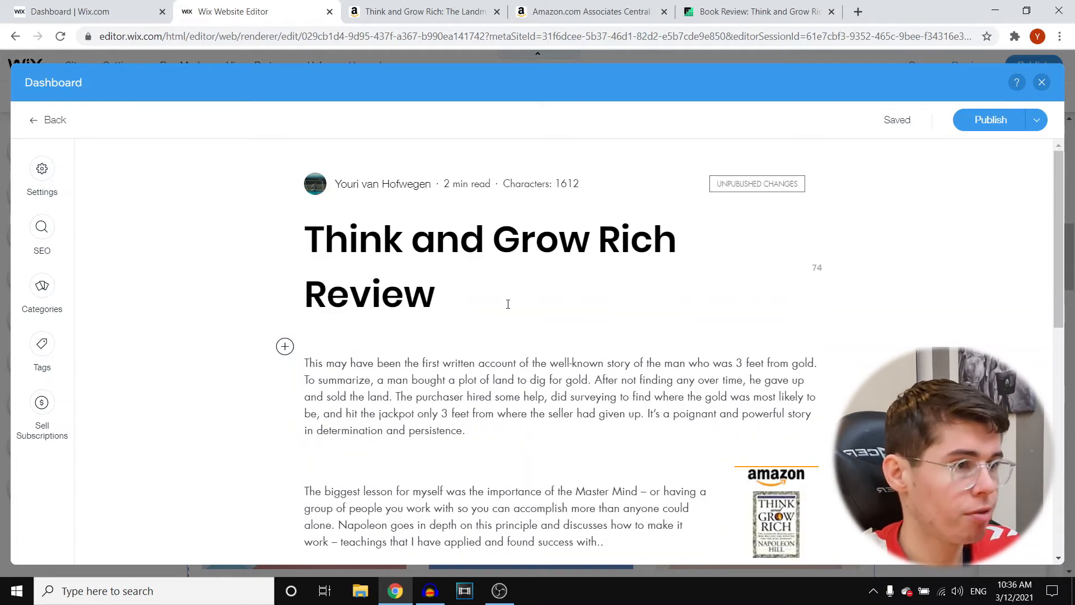
pyautogui.moveTo(506, 303); pyautogui.dragTo(243, 215)
pyautogui.click(327, 288)
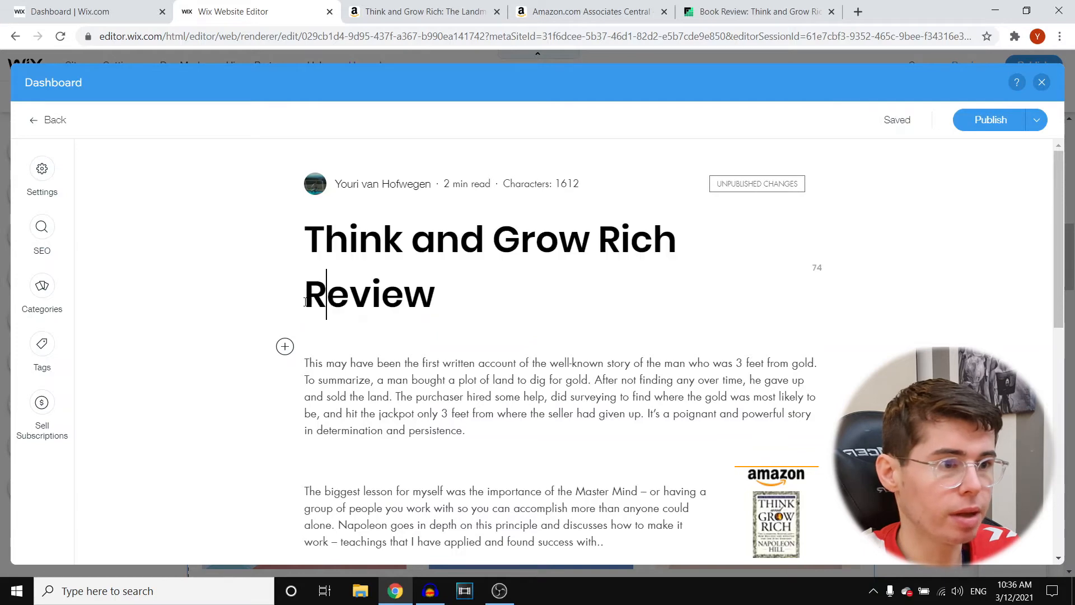
pyautogui.moveTo(431, 303); pyautogui.dragTo(304, 302)
pyautogui.press('BackSpace')
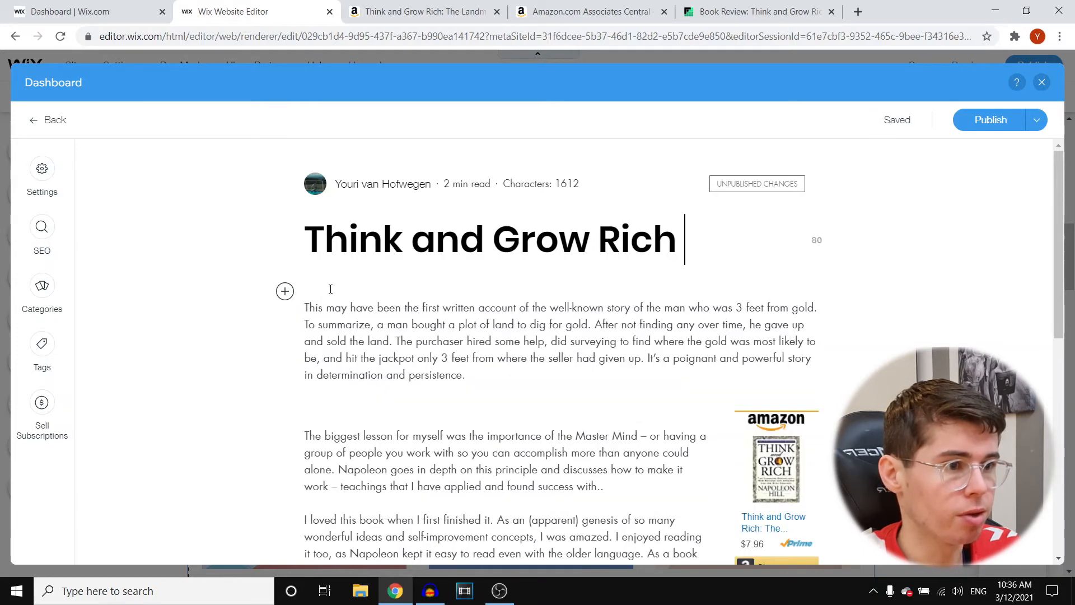
pyautogui.click(330, 288)
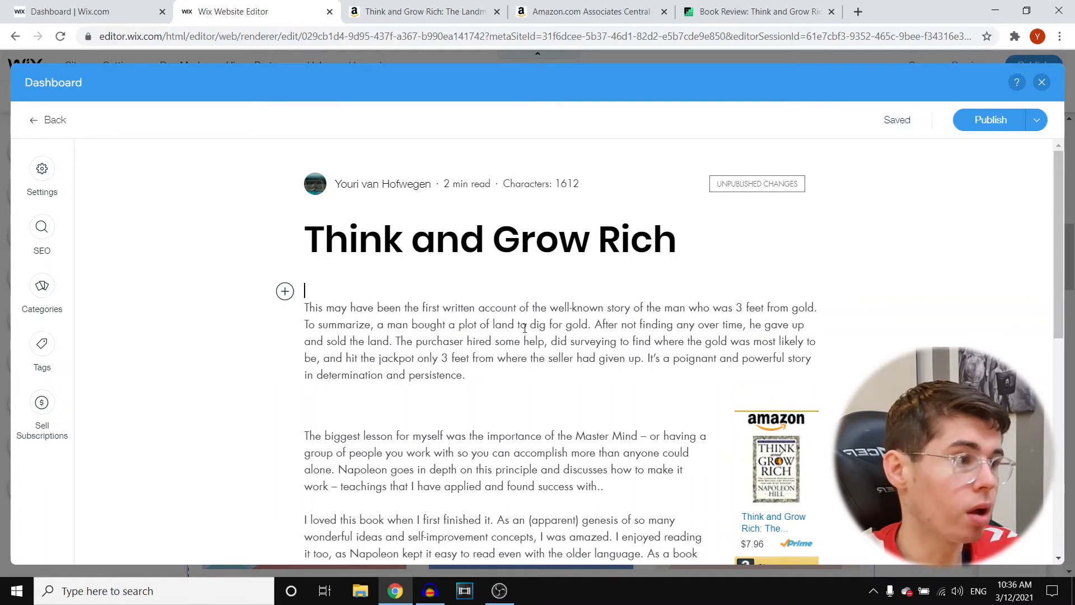
# Step: Inspect the HTML code of the Amazon widget beside the review text and check the second widget at the post's end
pyautogui.scroll(-4, 524, 328)
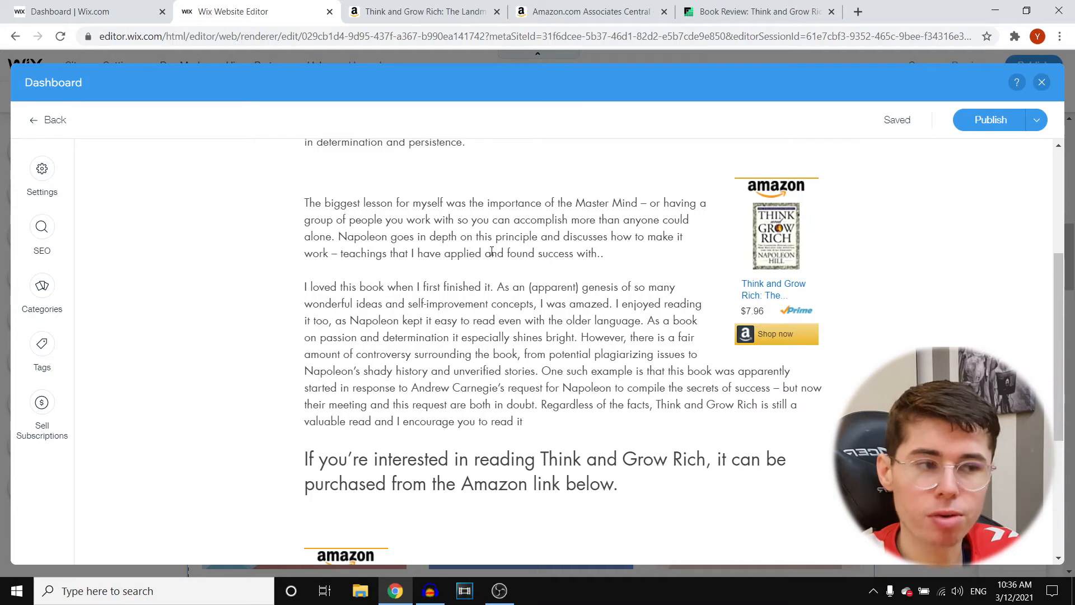
pyautogui.click(774, 242)
pyautogui.click(777, 240)
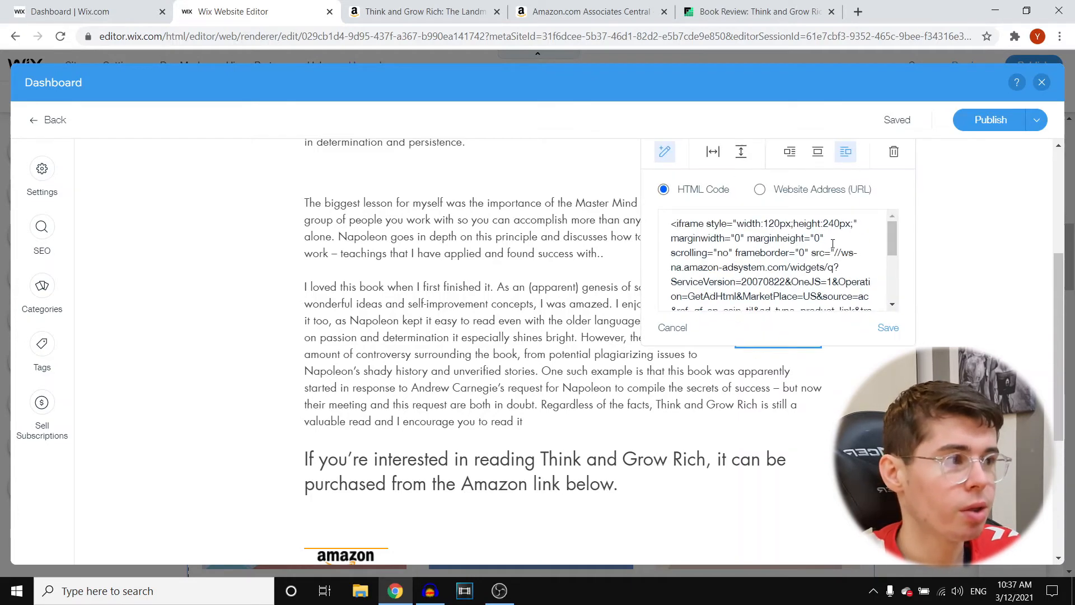
pyautogui.click(887, 328)
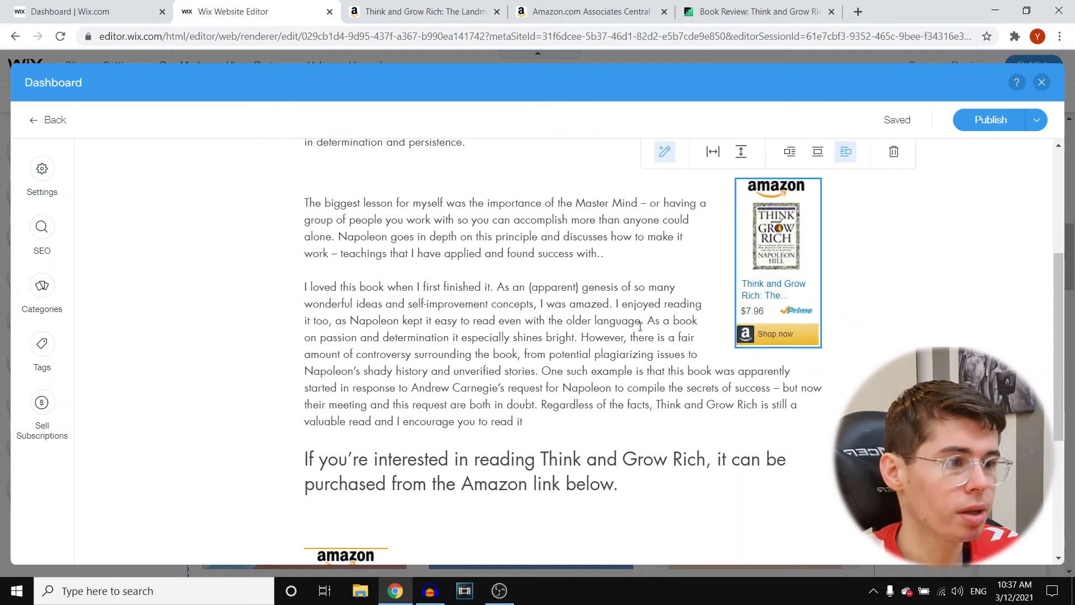
pyautogui.scroll(-6, 576, 311)
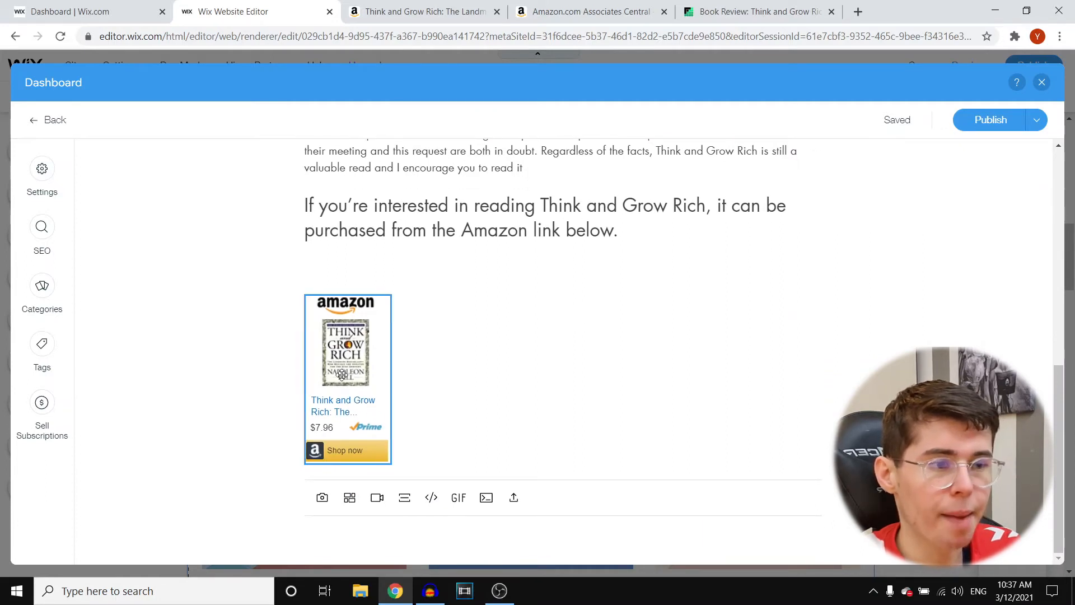
pyautogui.click(427, 377)
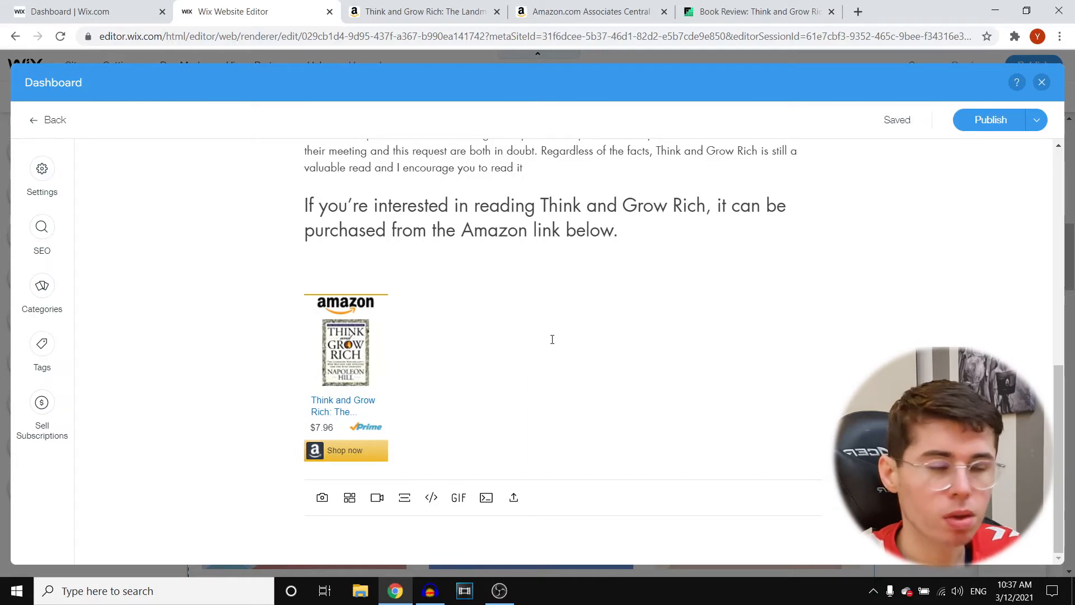
# Step: Start a web link on "Think and Grow Rich" in the closing heading and copy the book's text-only short link from Amazon Associates
pyautogui.moveTo(541, 205); pyautogui.dragTo(705, 207)
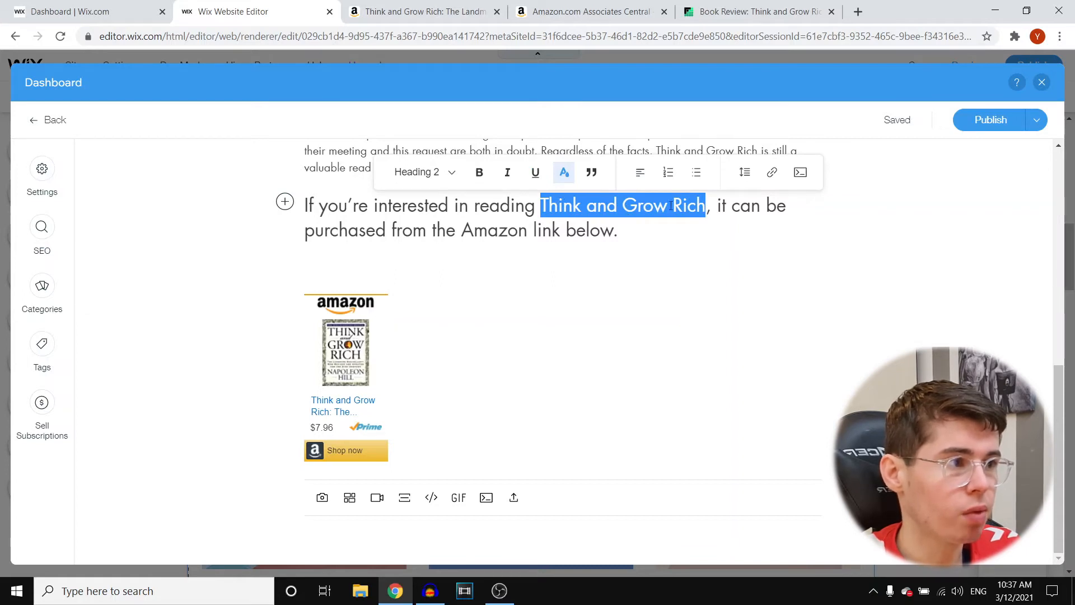
pyautogui.click(772, 172)
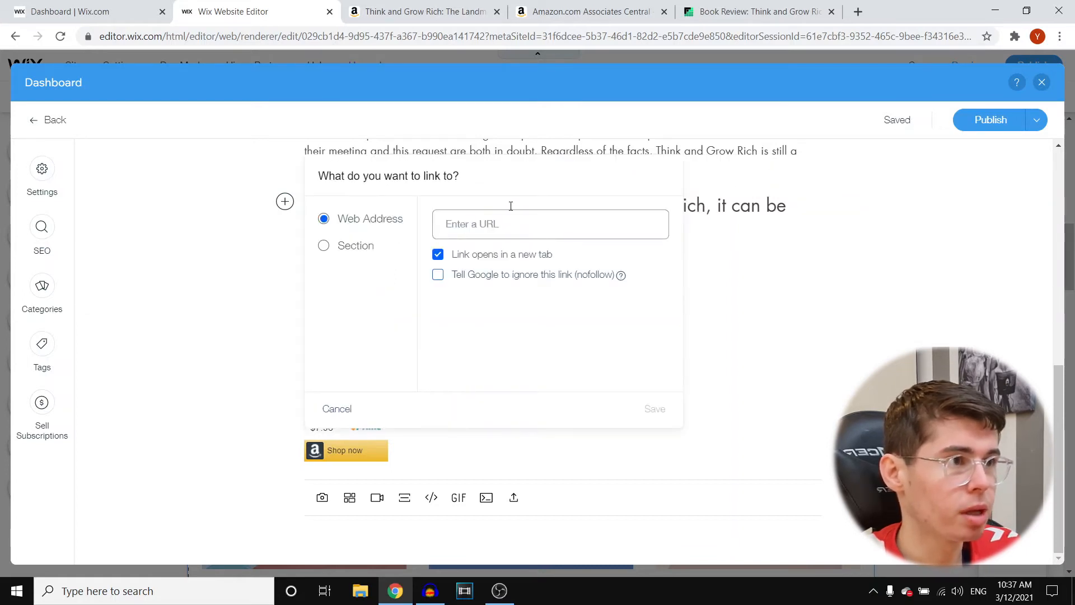
pyautogui.click(564, 7)
pyautogui.scroll(6, 620, 294)
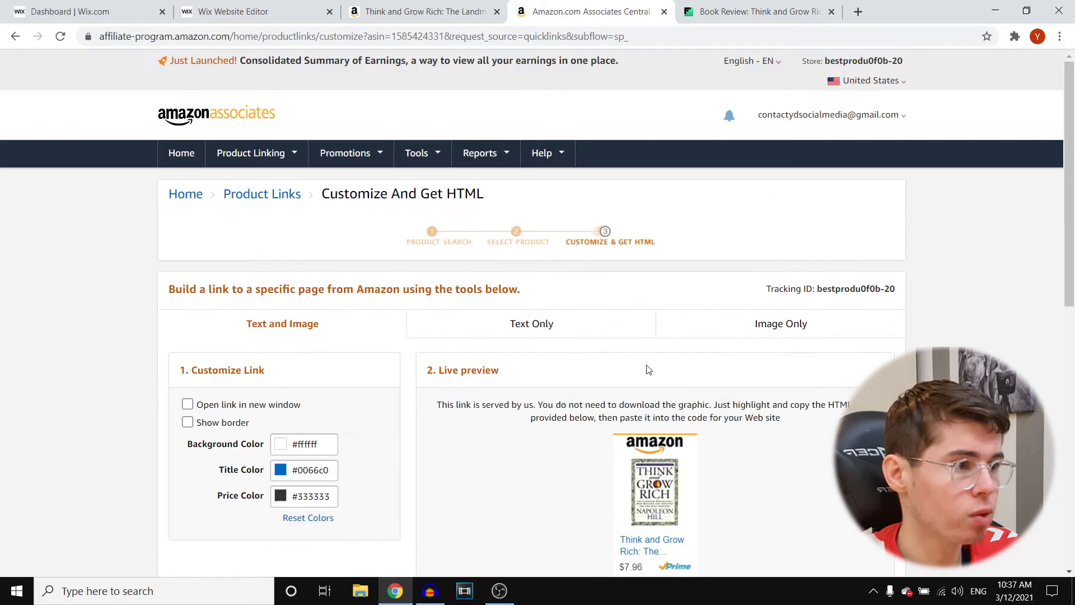
pyautogui.click(533, 319)
pyautogui.scroll(-2, 571, 336)
pyautogui.scroll(-4, 575, 448)
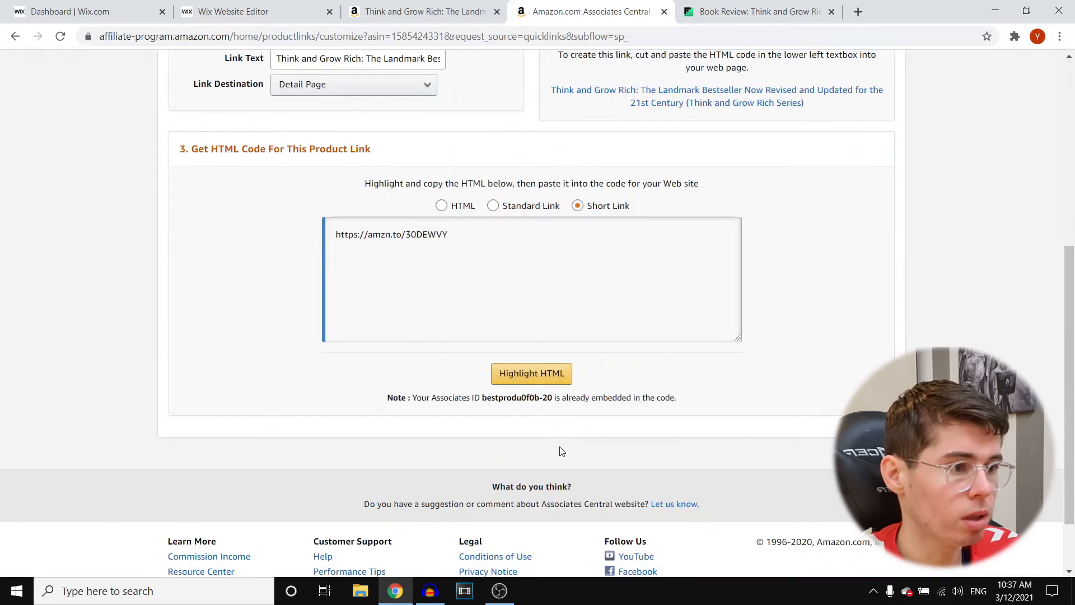
pyautogui.click(534, 367)
pyautogui.rightClick(441, 235)
pyautogui.click(469, 243)
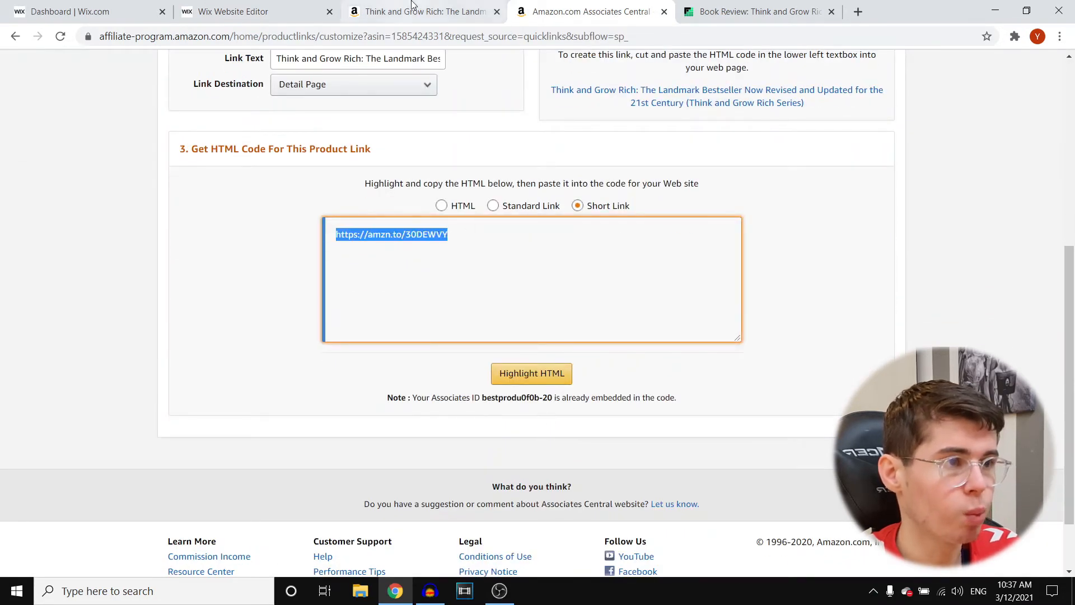
pyautogui.click(403, 11)
pyautogui.click(316, 7)
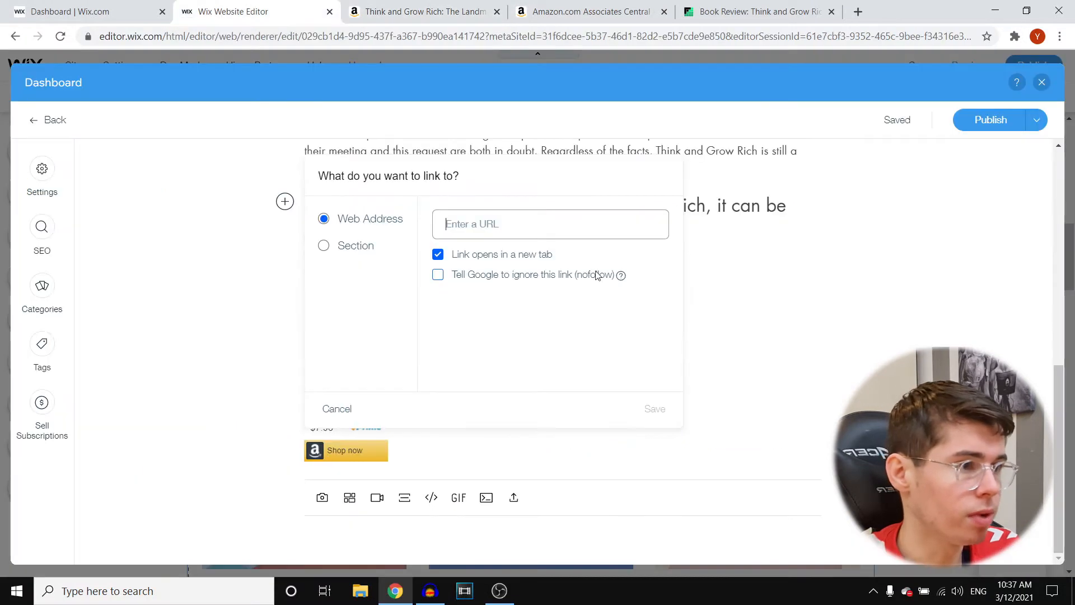
pyautogui.rightClick(541, 224)
pyautogui.click(594, 320)
pyautogui.click(662, 411)
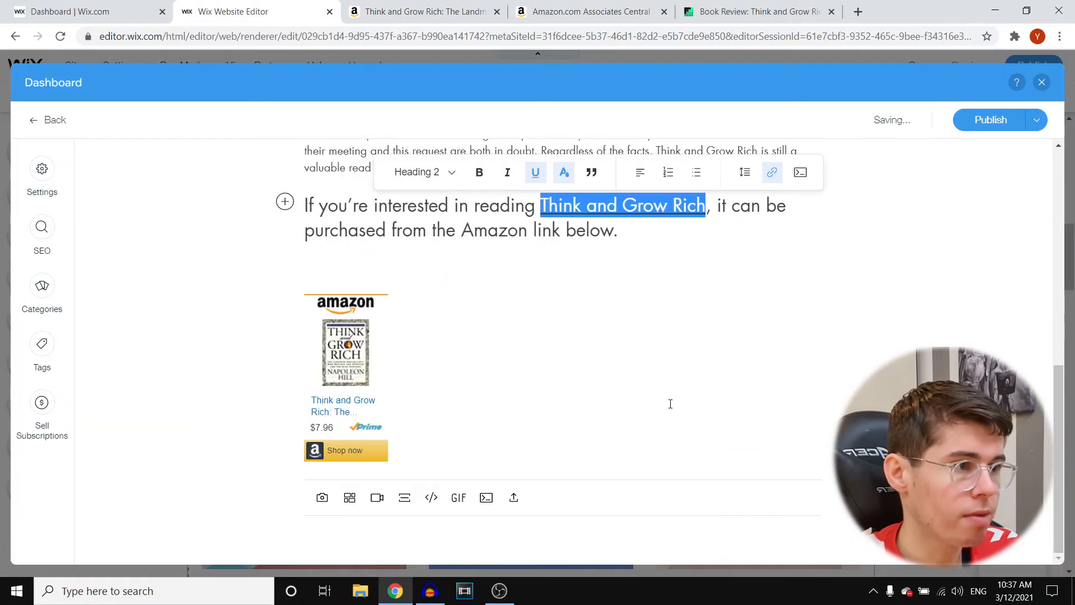
pyautogui.click(694, 252)
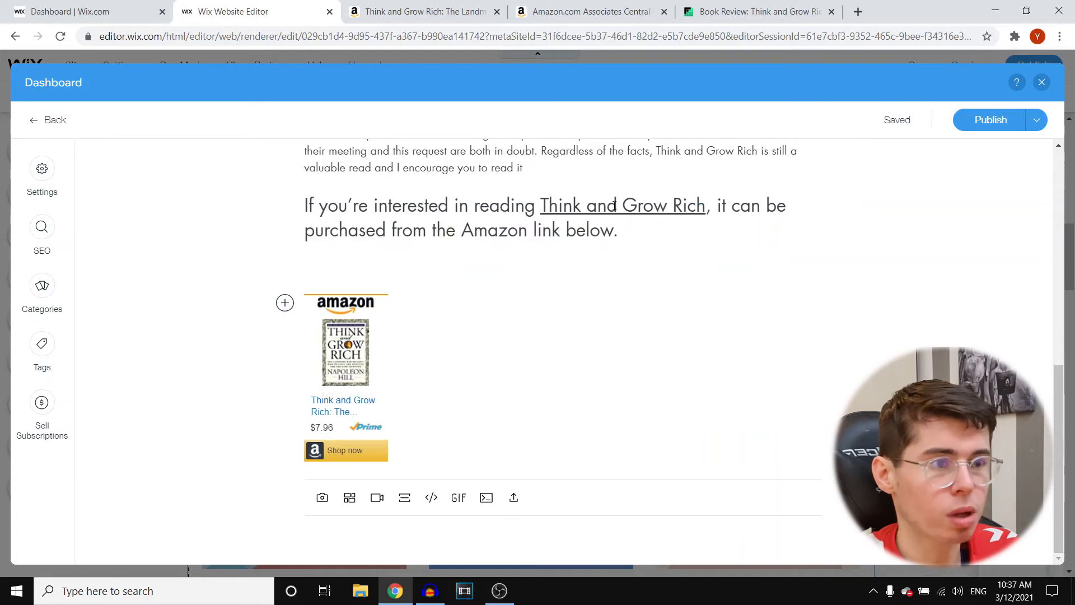
# Step: Upload the Think and Grow Rich book cover from the computer as the post's cover image in the post settings
pyautogui.scroll(15, 597, 375)
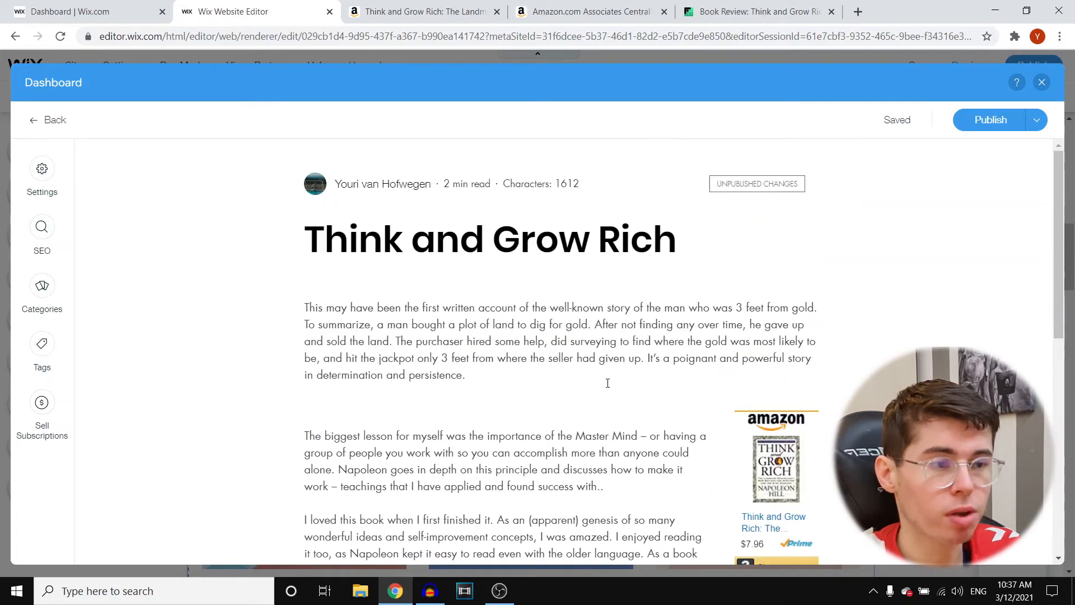
pyautogui.scroll(-15, 602, 380)
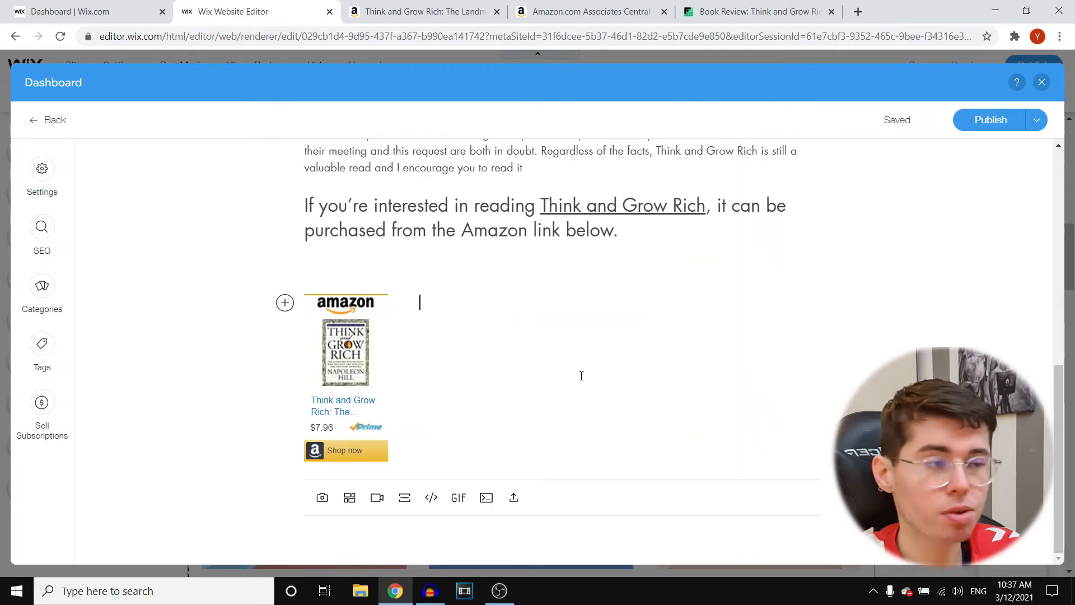
pyautogui.scroll(15, 586, 377)
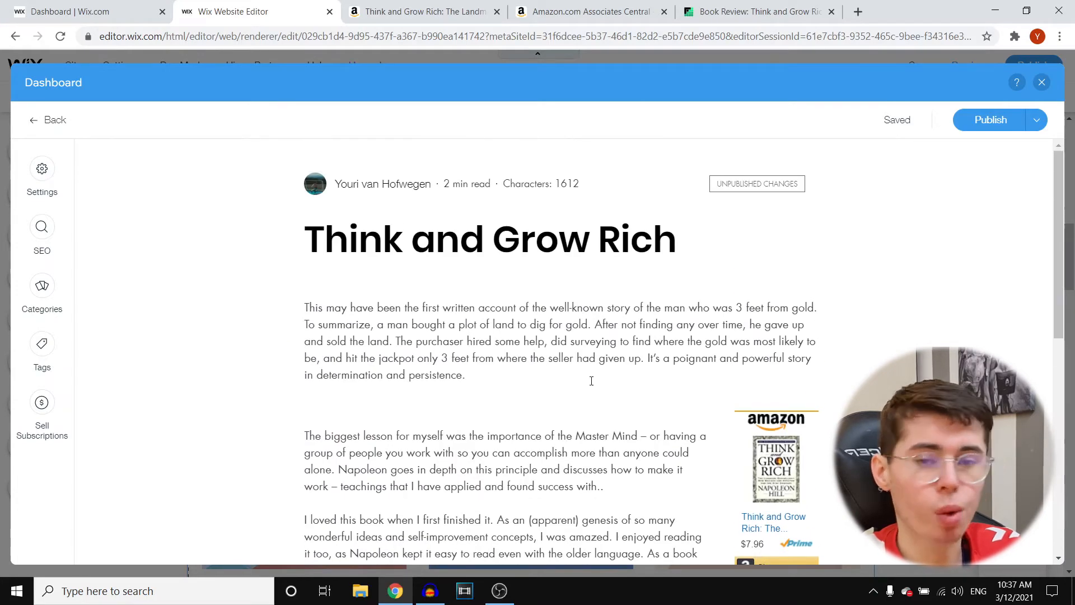
pyautogui.click(39, 169)
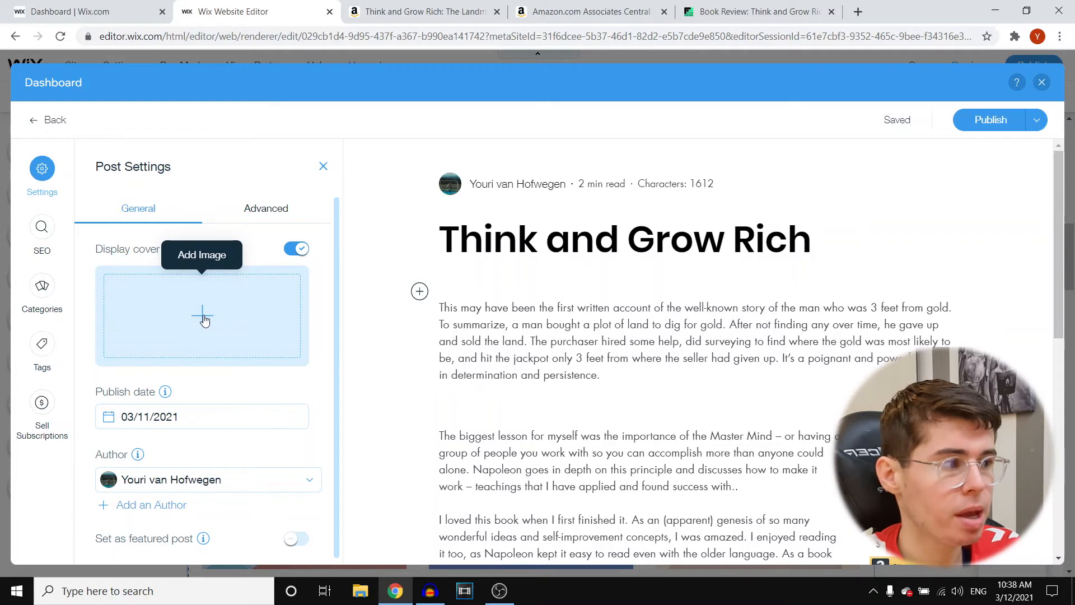
pyautogui.click(145, 317)
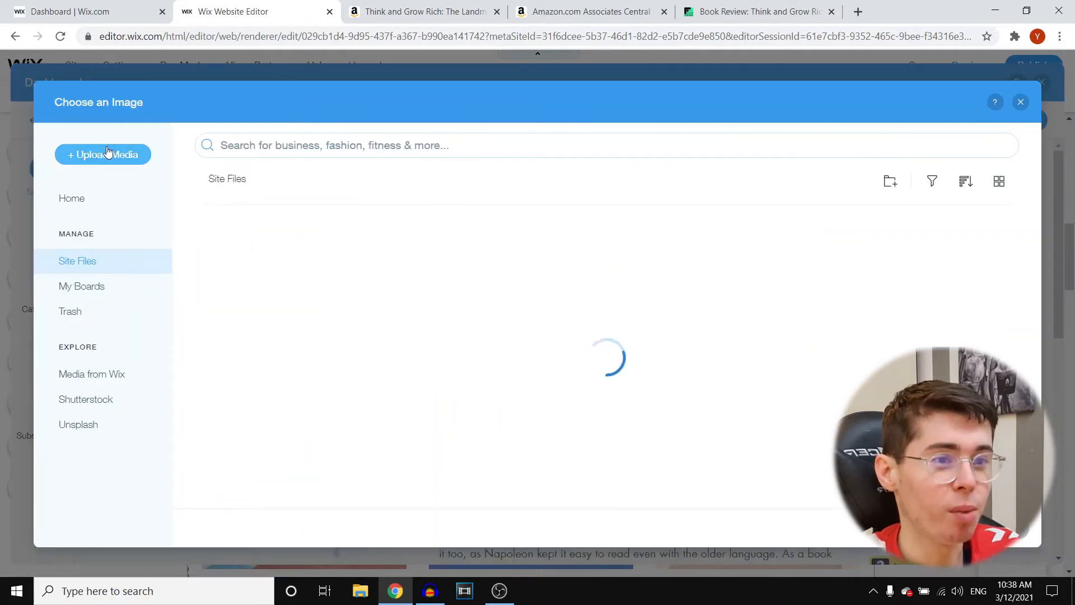
pyautogui.click(108, 152)
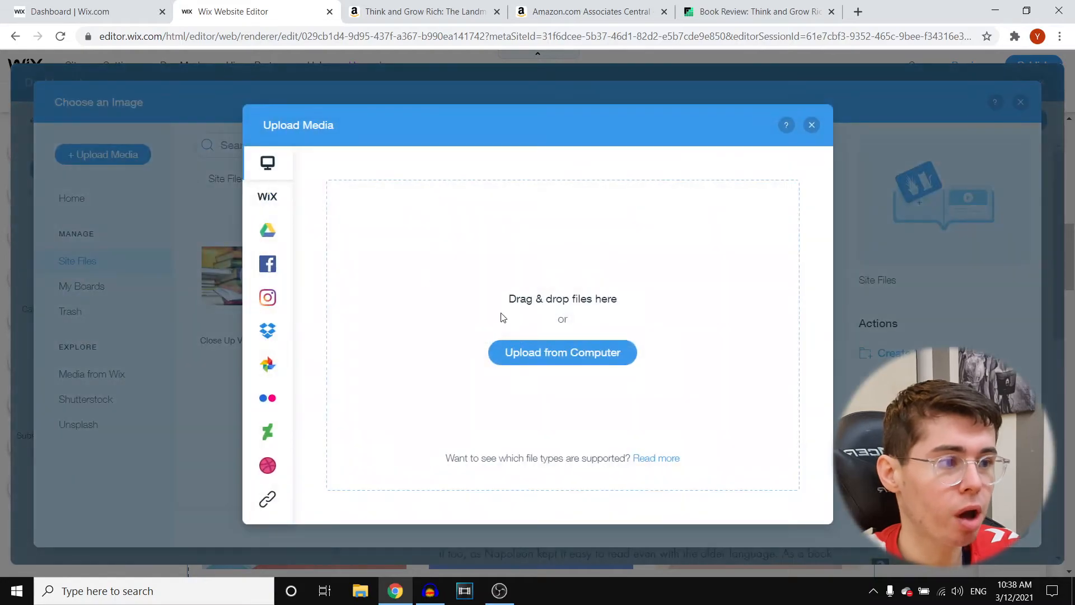
pyautogui.click(550, 352)
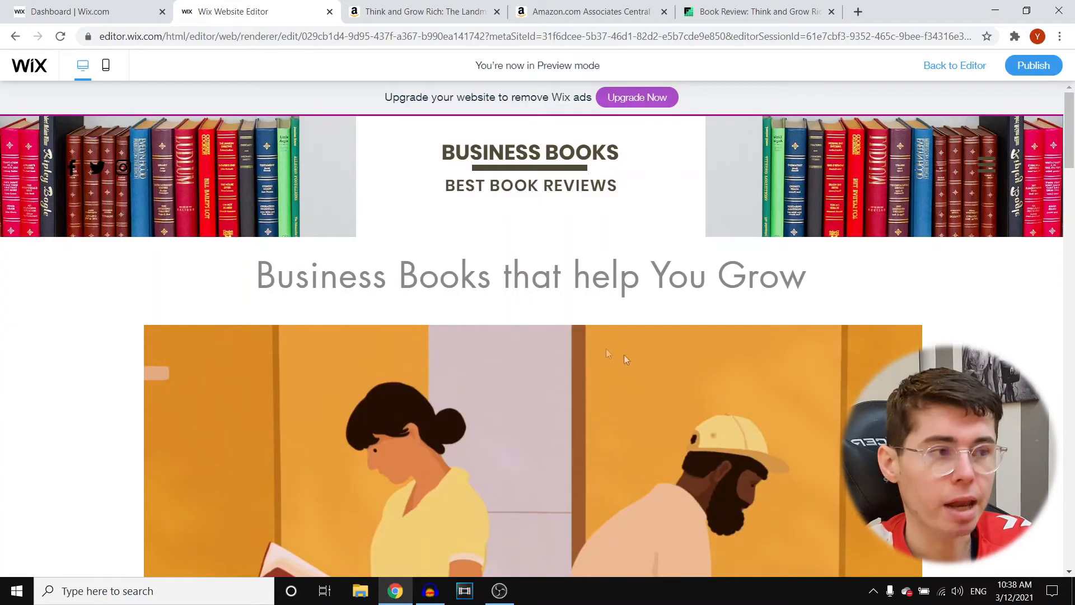
# Step: Open the Think and Grow Rich post from Latest Posts in the site preview and check its text, widgets and link
pyautogui.scroll(-12, 587, 301)
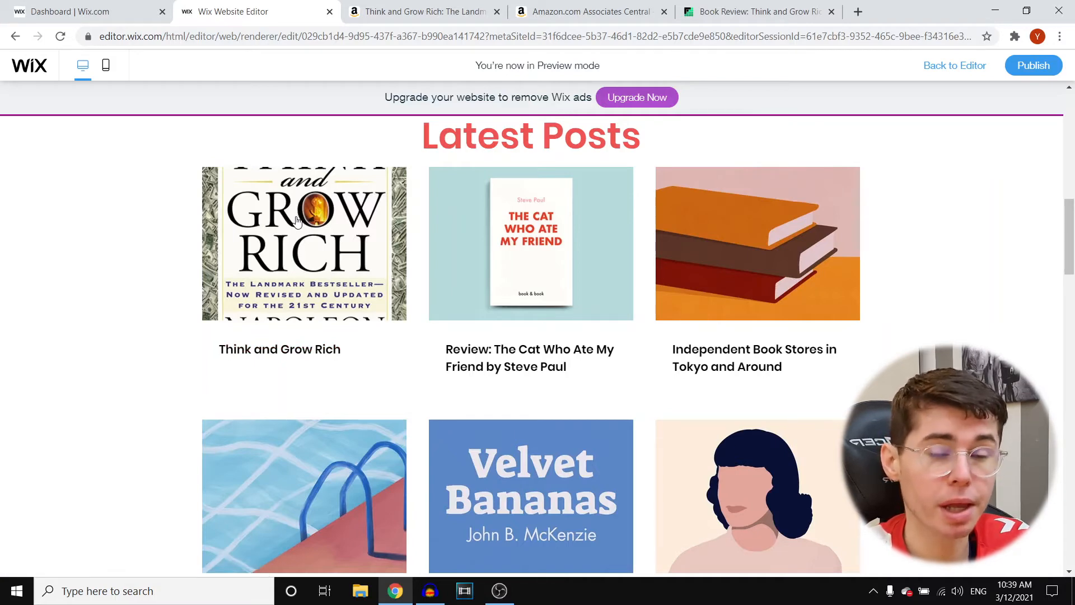
pyautogui.click(309, 288)
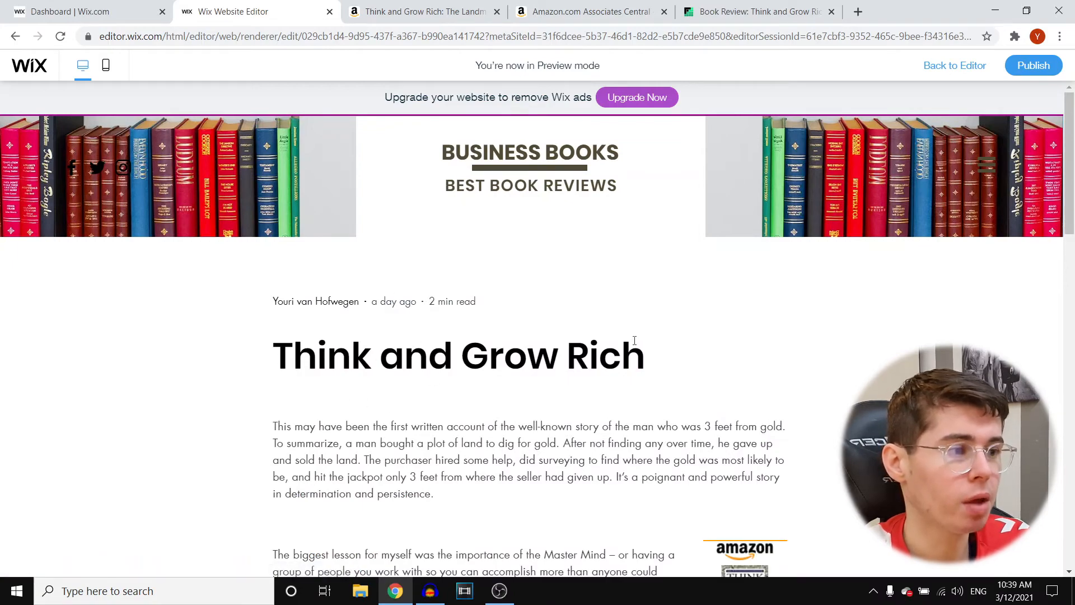
pyautogui.scroll(-4, 634, 340)
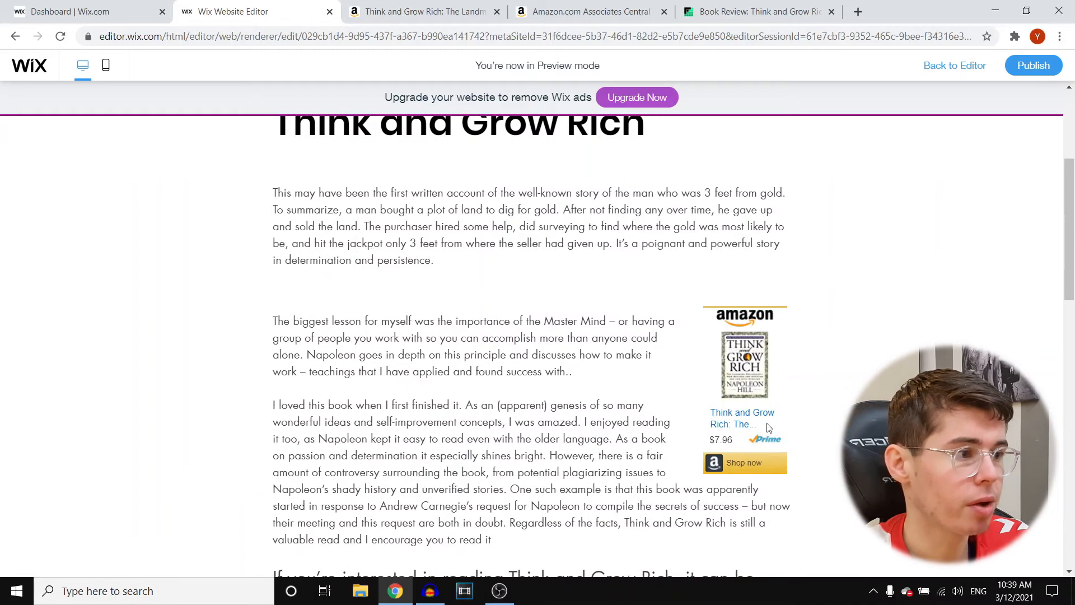
pyautogui.scroll(-6, 751, 430)
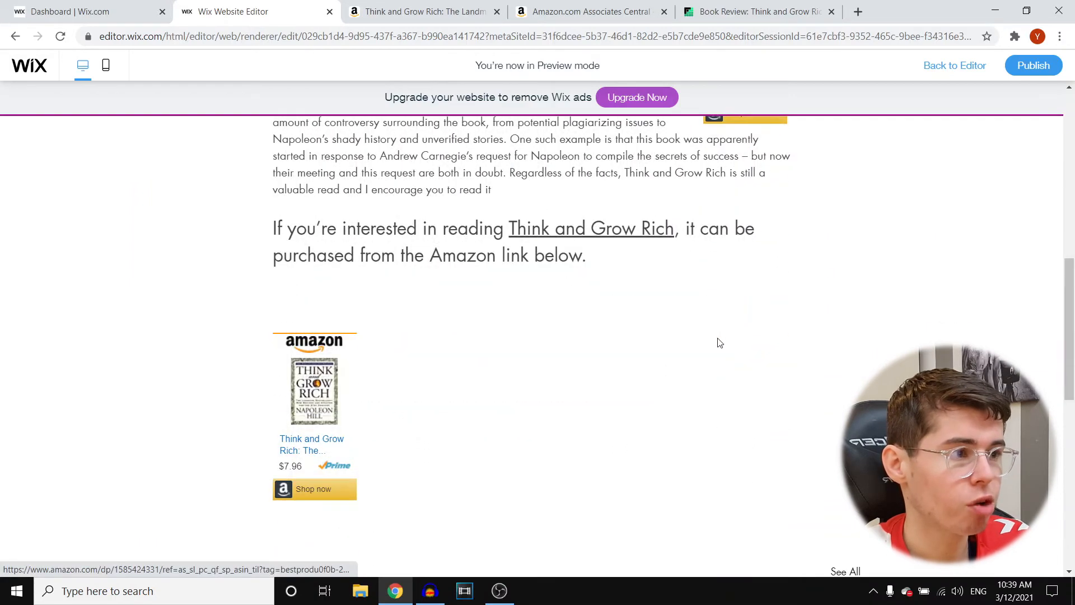
pyautogui.scroll(4, 728, 339)
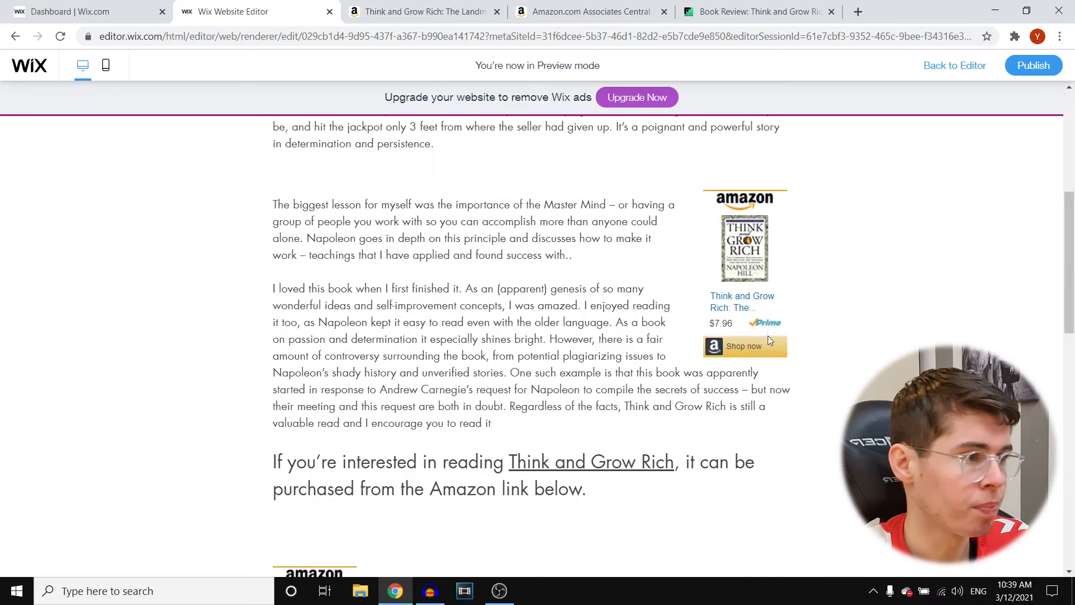
# Step: Test both Amazon widgets and the linked "Think and Grow Rich" text in new tabs, and look over the Amazon product page
pyautogui.rightClick(745, 278)
pyautogui.click(800, 283)
pyautogui.scroll(-4, 620, 234)
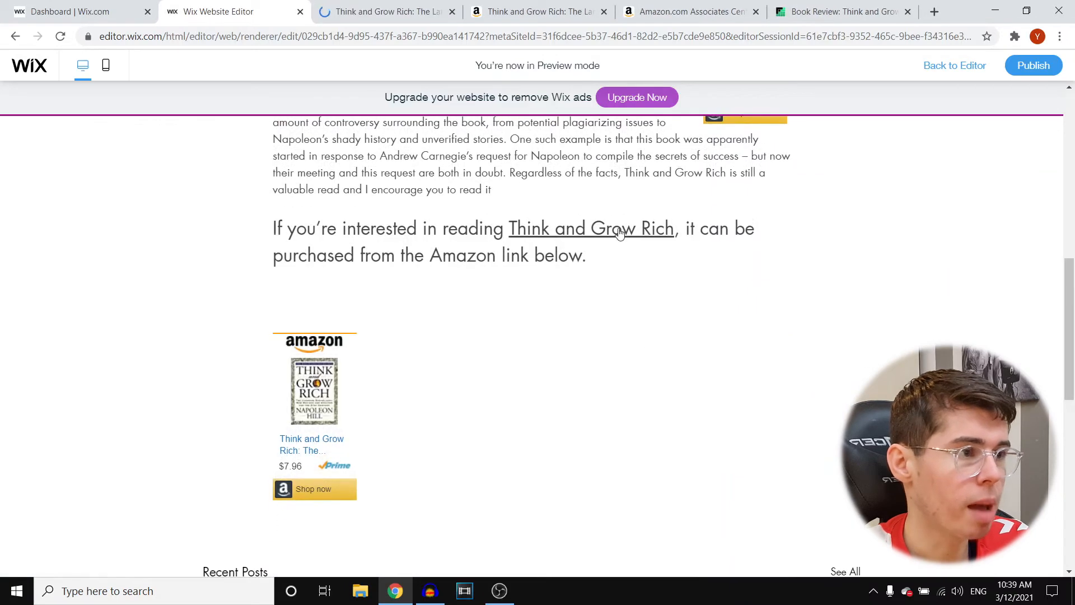
pyautogui.rightClick(620, 234)
pyautogui.click(633, 239)
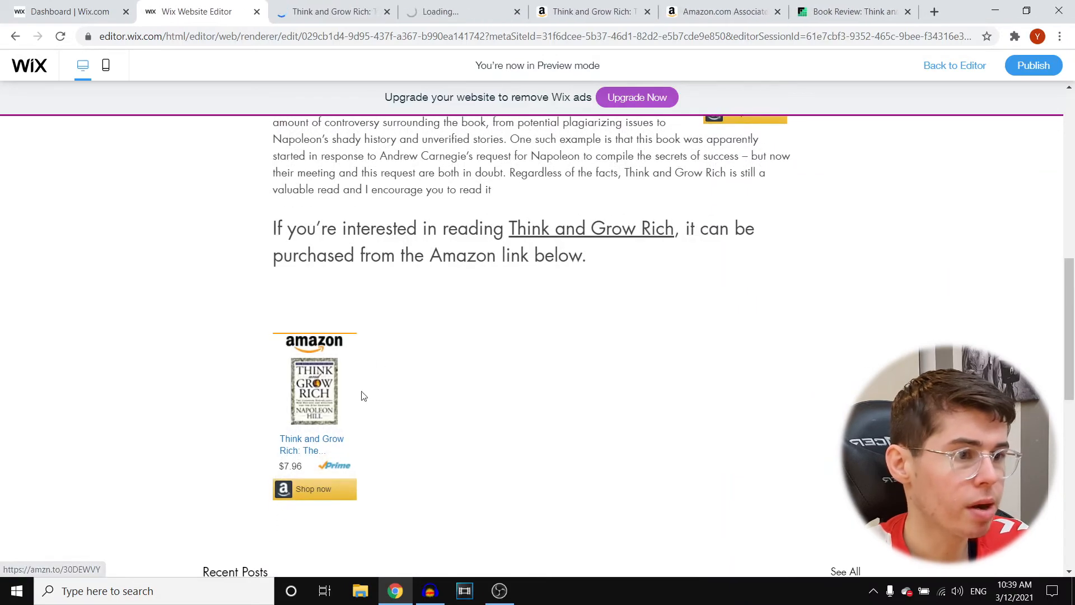
pyautogui.rightClick(329, 391)
pyautogui.click(358, 142)
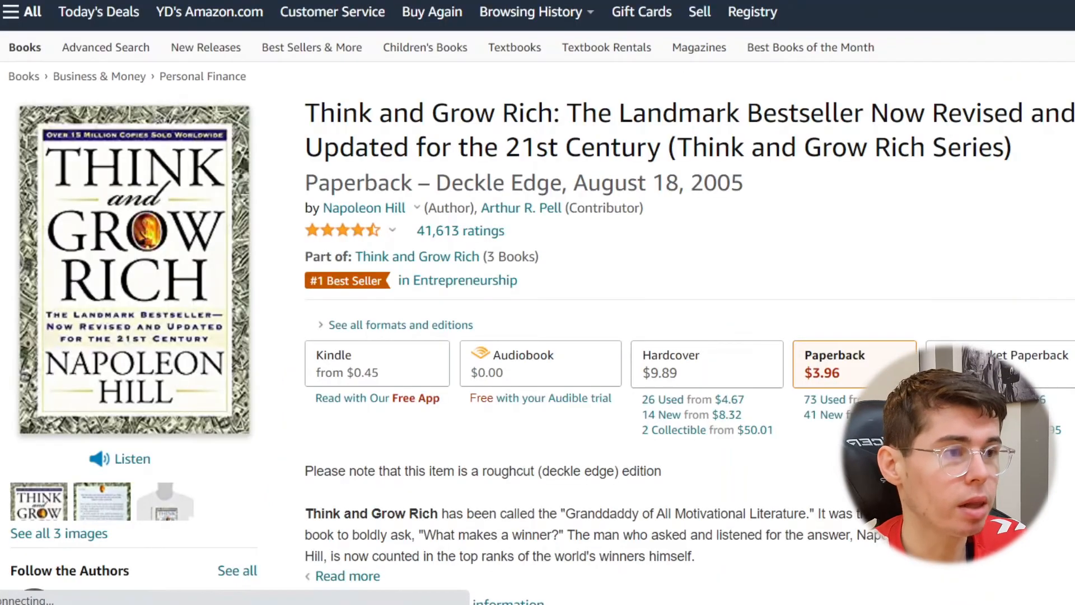
pyautogui.scroll(-4, 557, 339)
pyautogui.scroll(4, 645, 261)
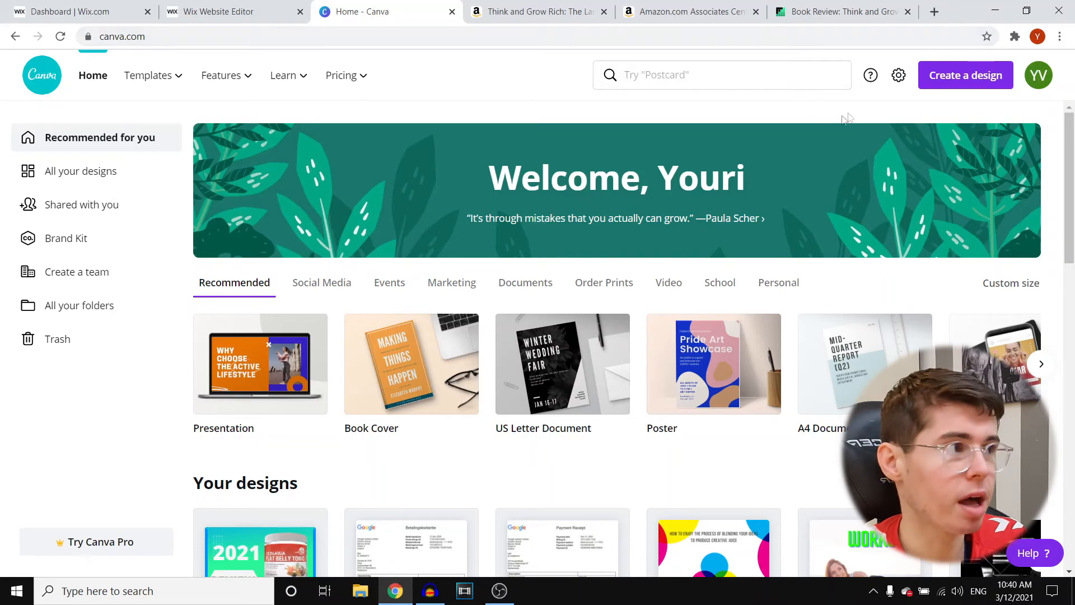
# Step: Create a new custom-size Canva design 1080 px wide and 1920 px high
pyautogui.click(965, 75)
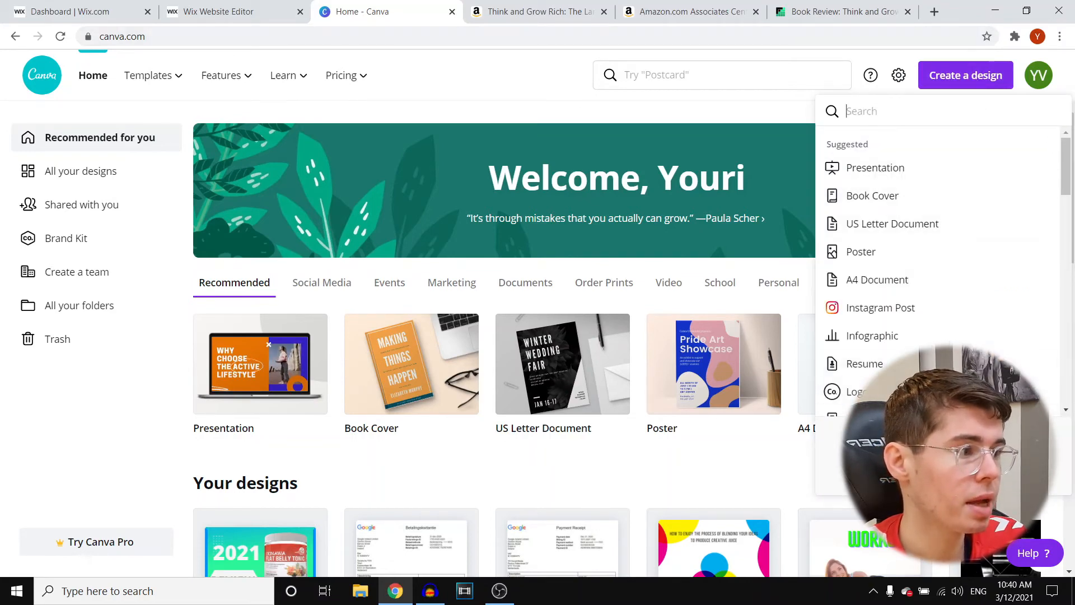
pyautogui.click(913, 440)
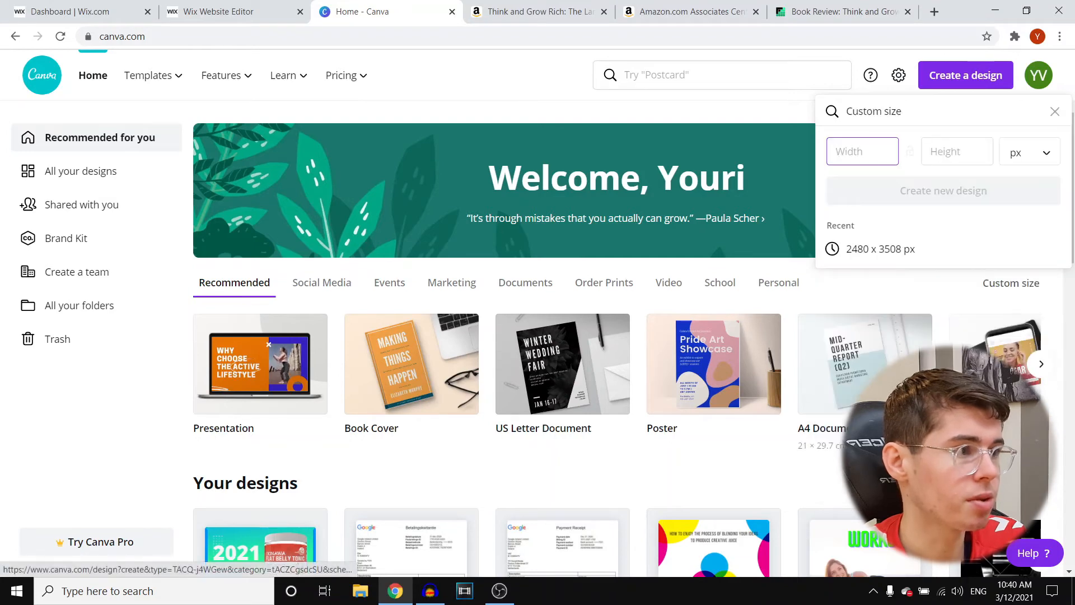
pyautogui.write('10')
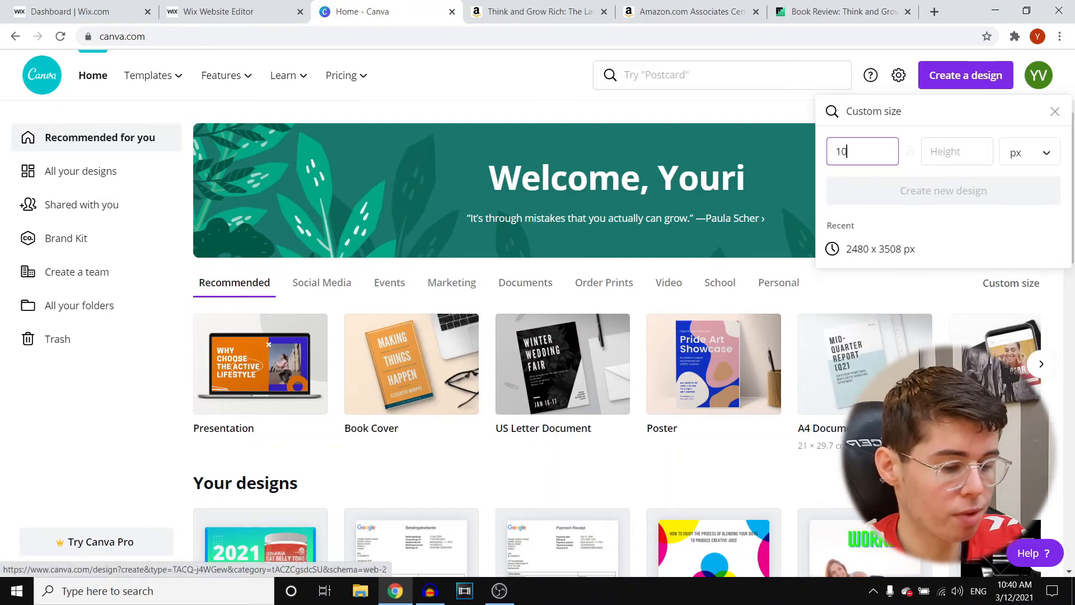
pyautogui.write('80')
pyautogui.press('Tab')
pyautogui.write('1920')
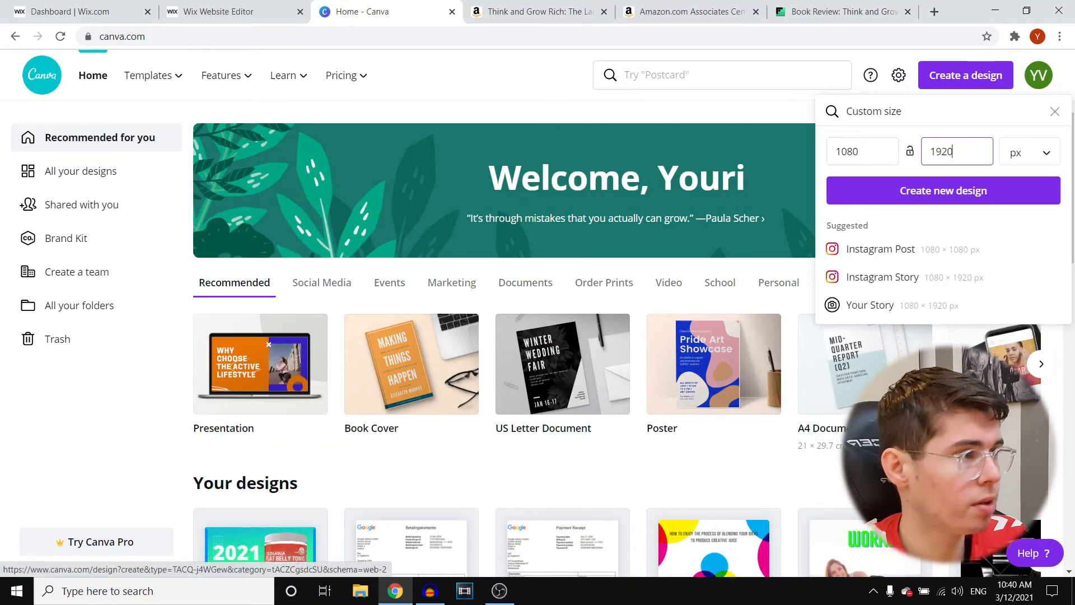
pyautogui.click(993, 191)
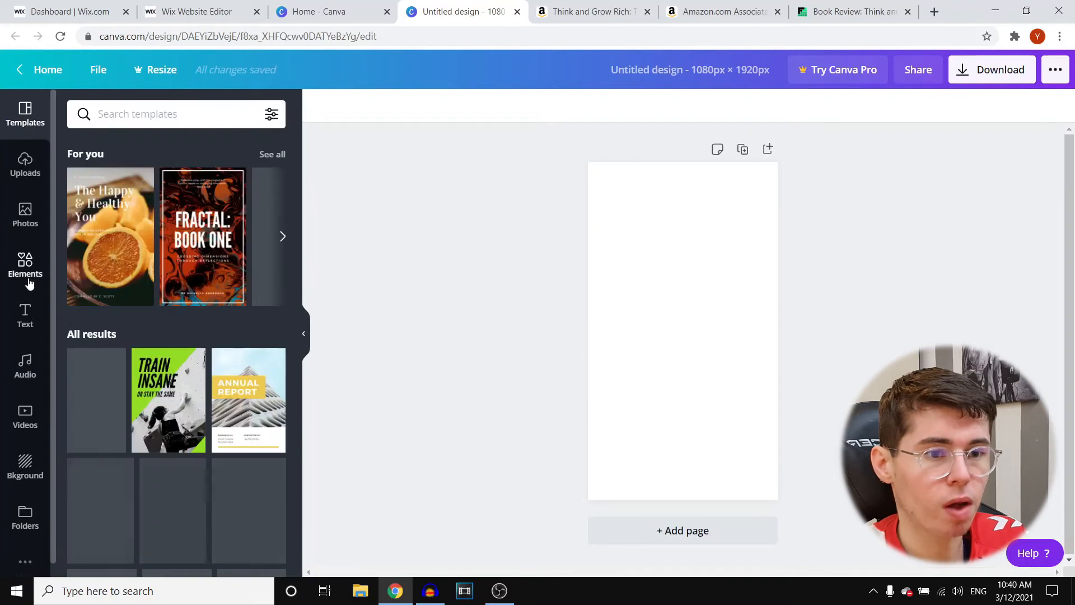
# Step: Browse the stock photos and fill the blank page background with the light turquoise default color
pyautogui.click(23, 221)
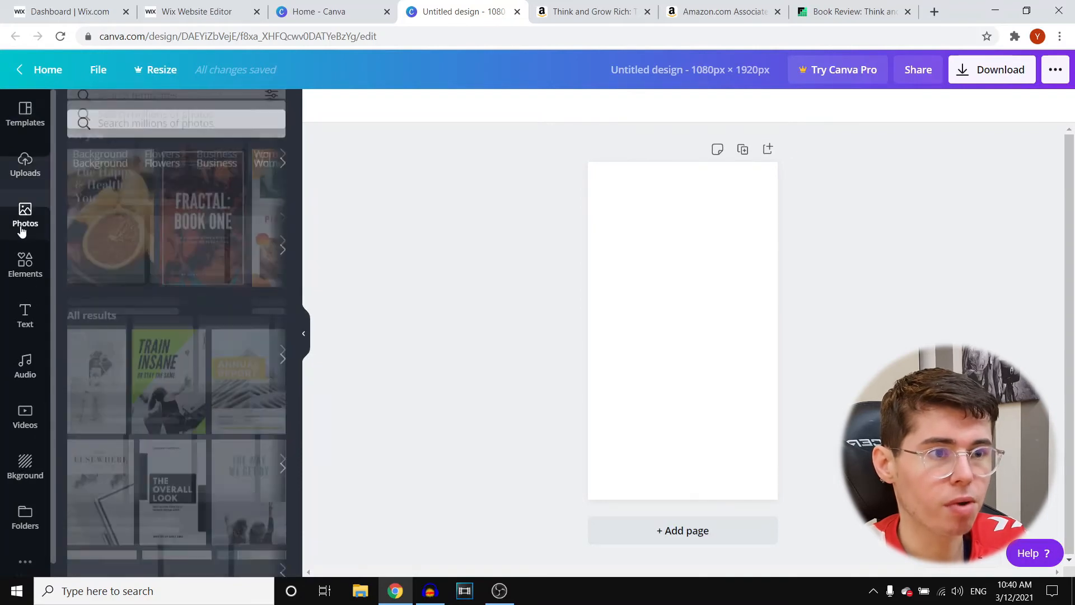
pyautogui.scroll(-4, 255, 443)
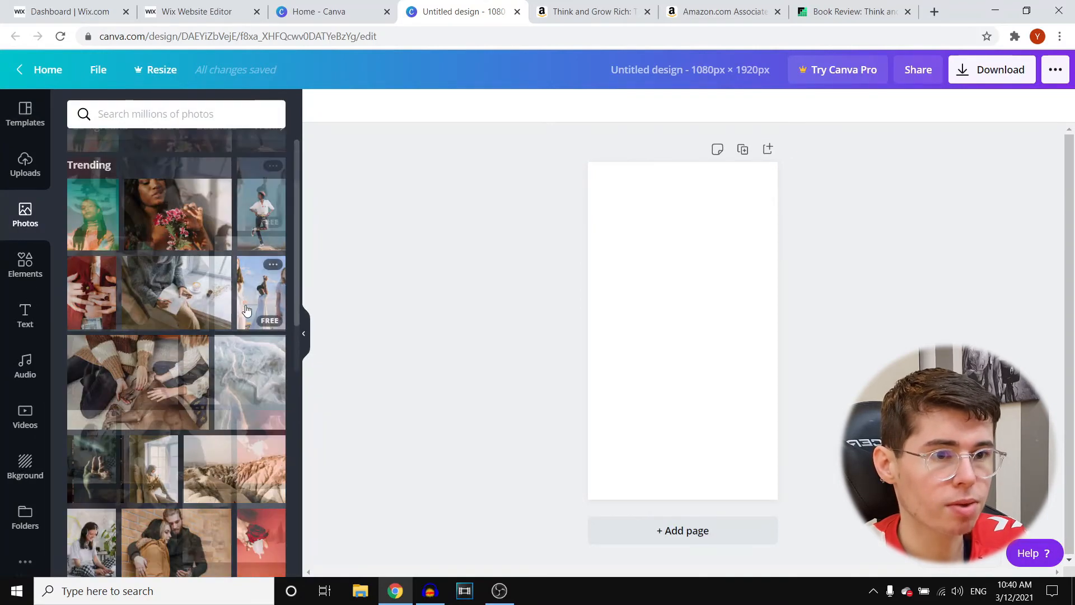
pyautogui.click(626, 238)
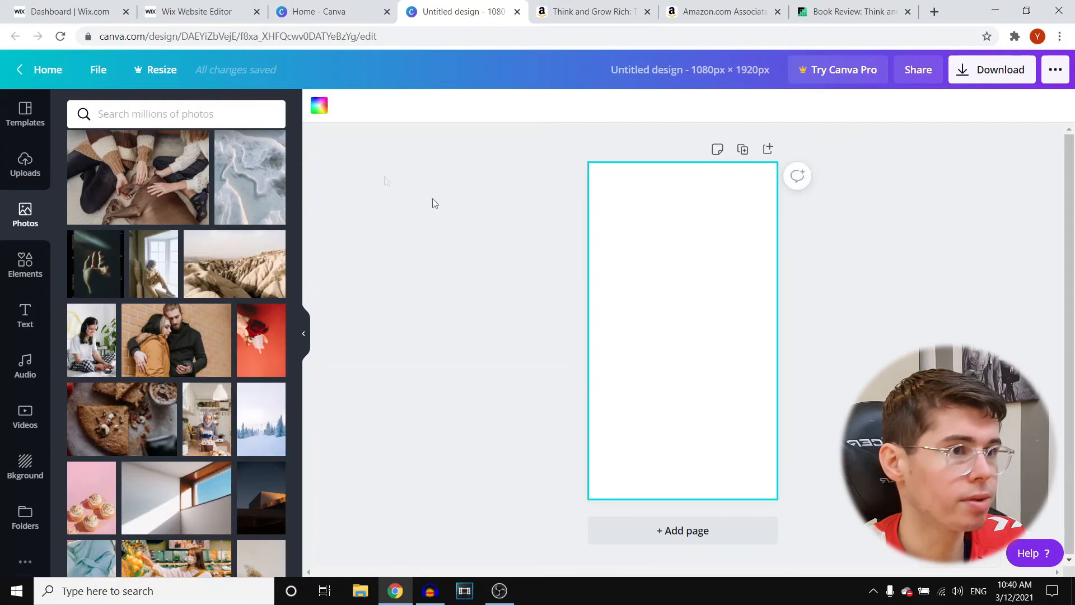
pyautogui.click(320, 107)
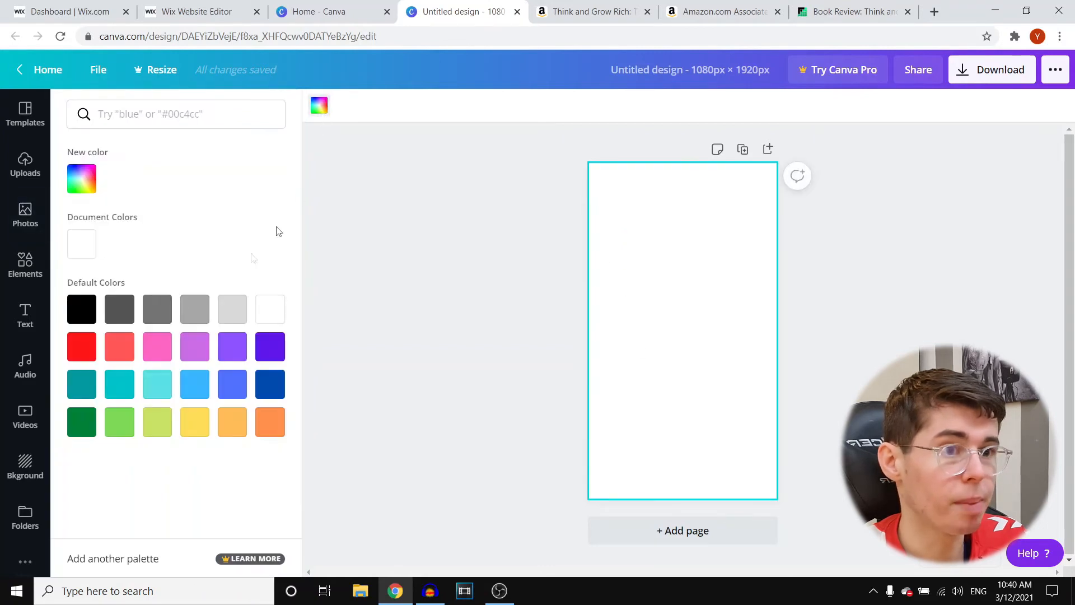
pyautogui.click(155, 386)
pyautogui.click(971, 247)
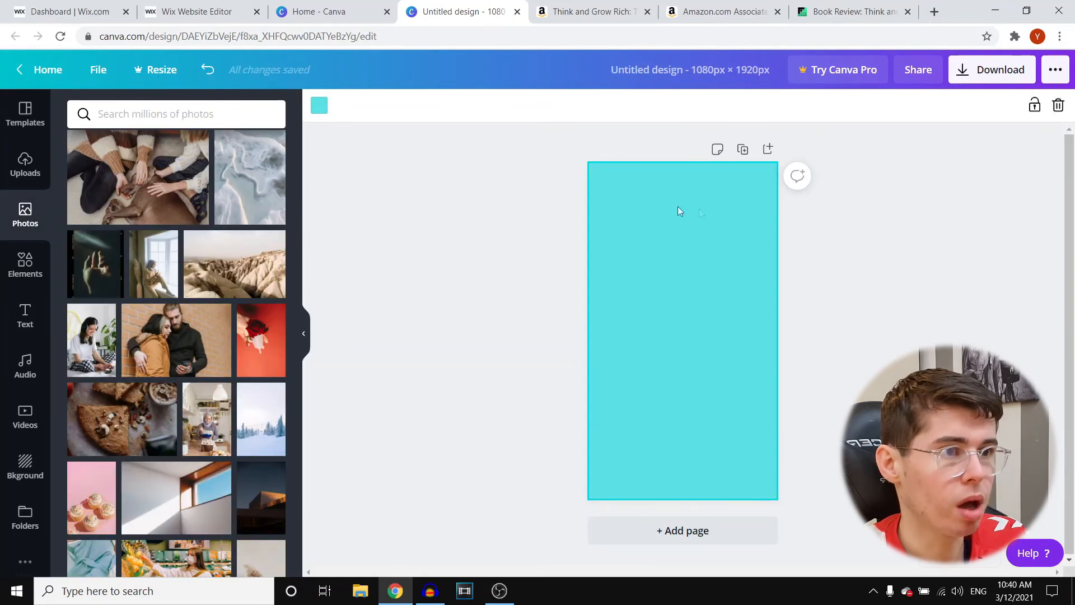
pyautogui.click(518, 187)
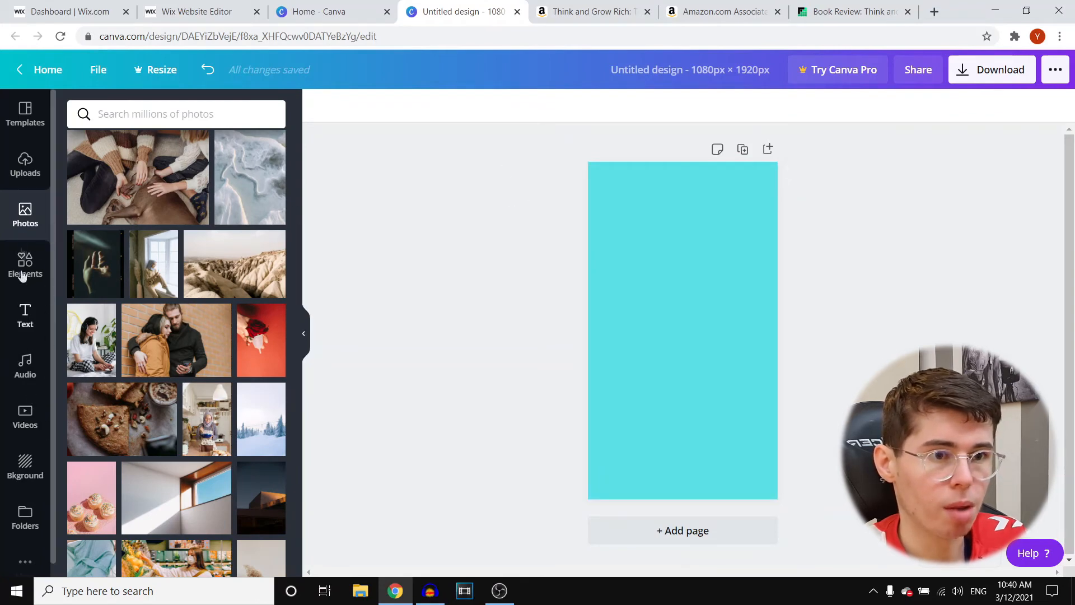
# Step: Place the uploaded Think and Grow Rich cover on the turquoise page, enlarge it to about 820 px wide, and center it
pyautogui.click(25, 163)
pyautogui.click(149, 110)
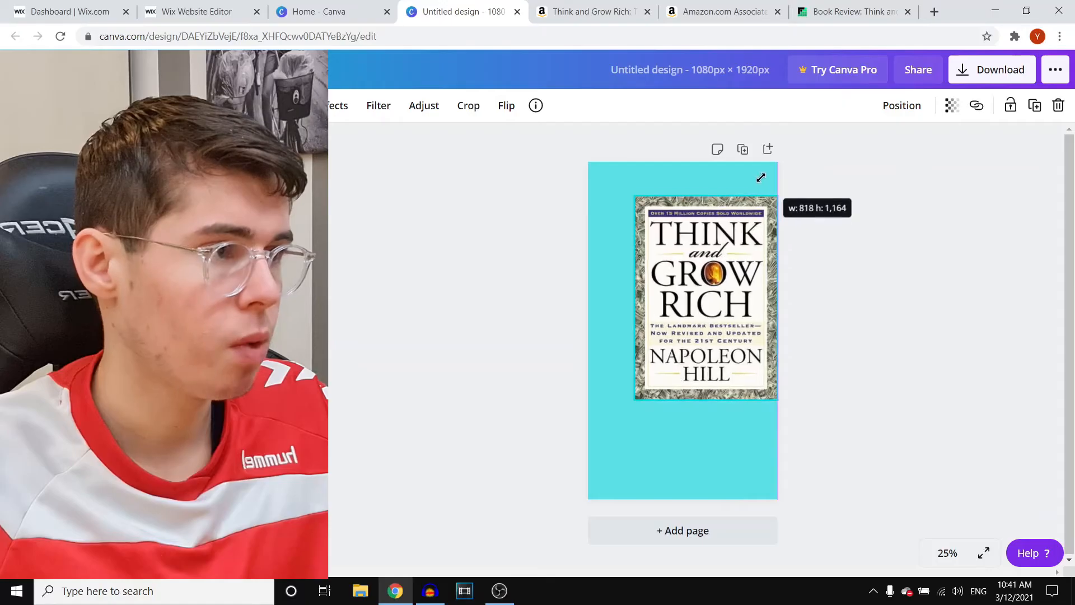
pyautogui.moveTo(761, 178); pyautogui.dragTo(722, 297)
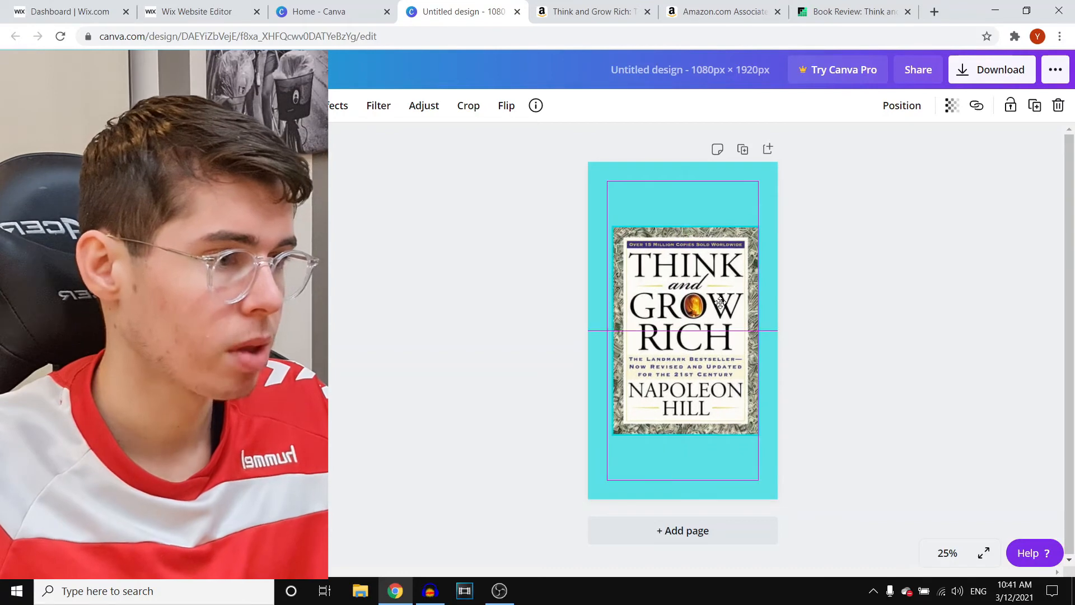
pyautogui.click(935, 240)
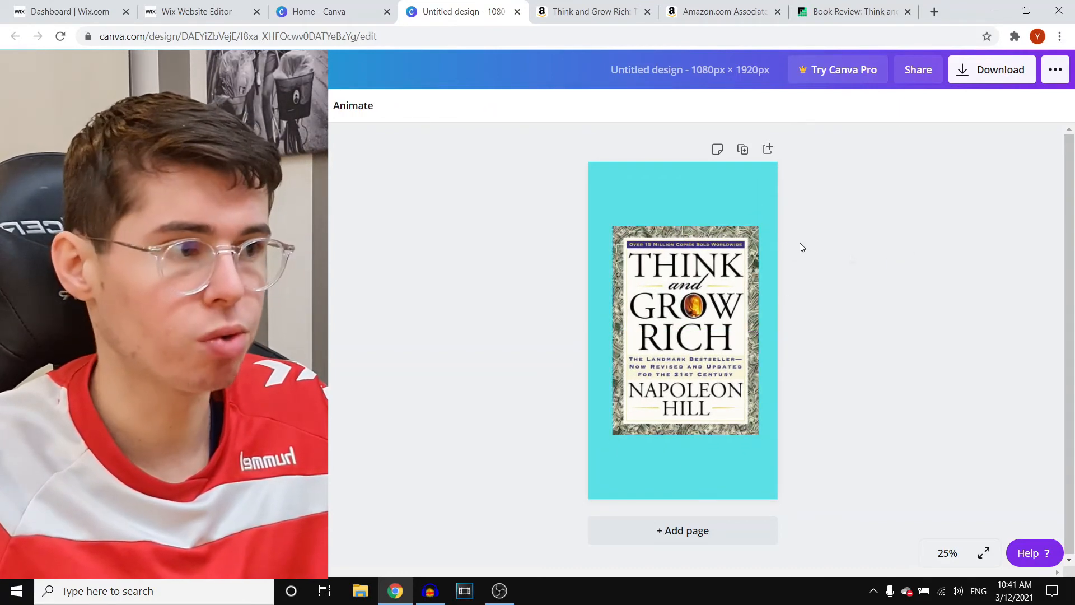
# Step: Download the 1080 × 1920 px design as a PNG and dismiss the referral offer
pyautogui.click(986, 72)
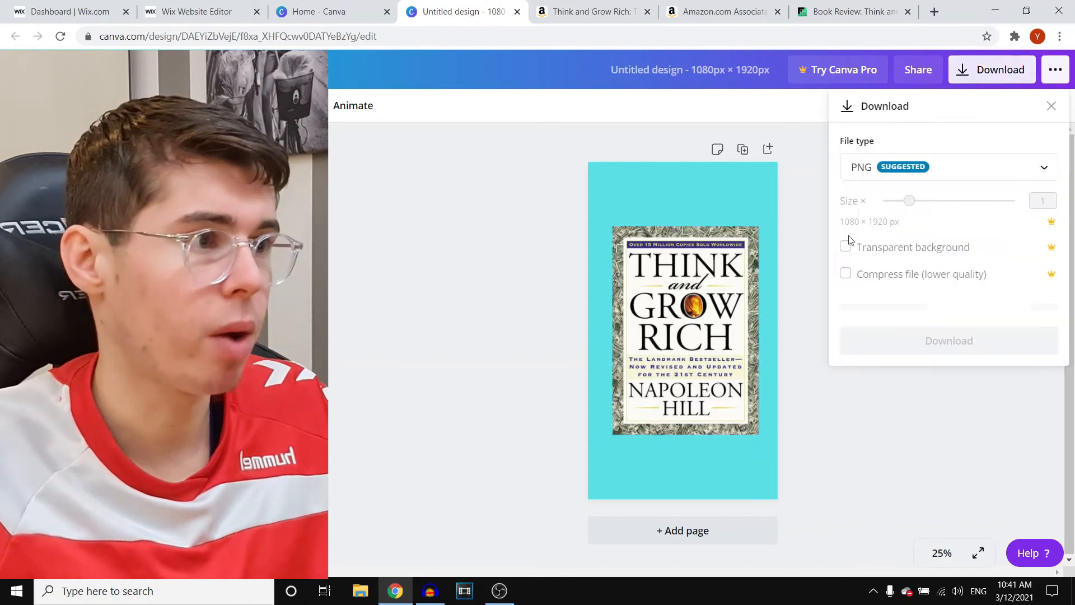
pyautogui.click(923, 309)
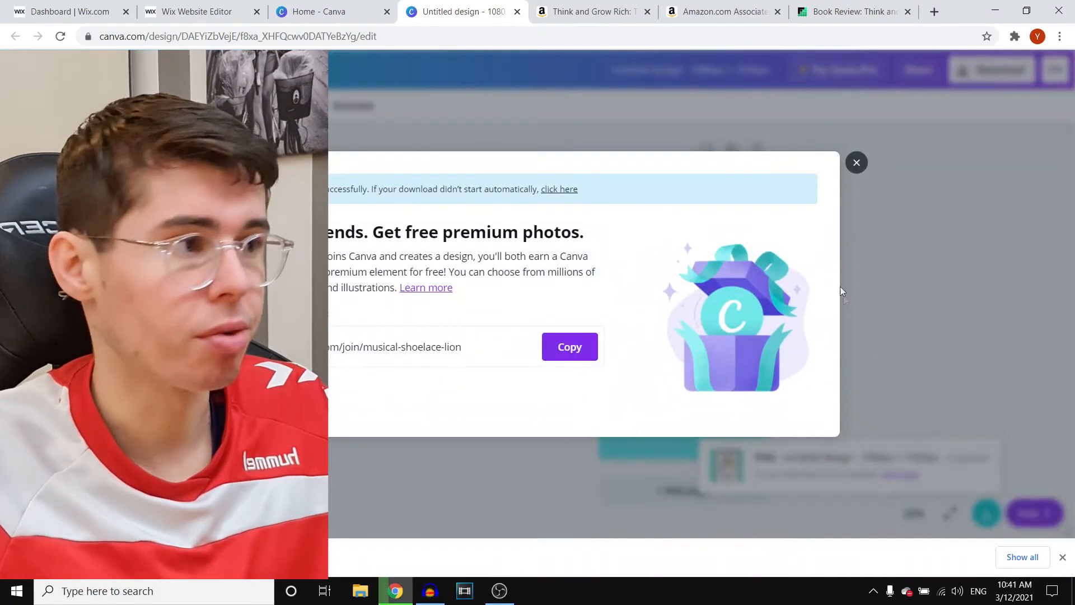
pyautogui.click(856, 162)
# Step: Switch back to the Wix editor and close the downloads bar, the dashboard window and the Post page settings
pyautogui.click(191, 11)
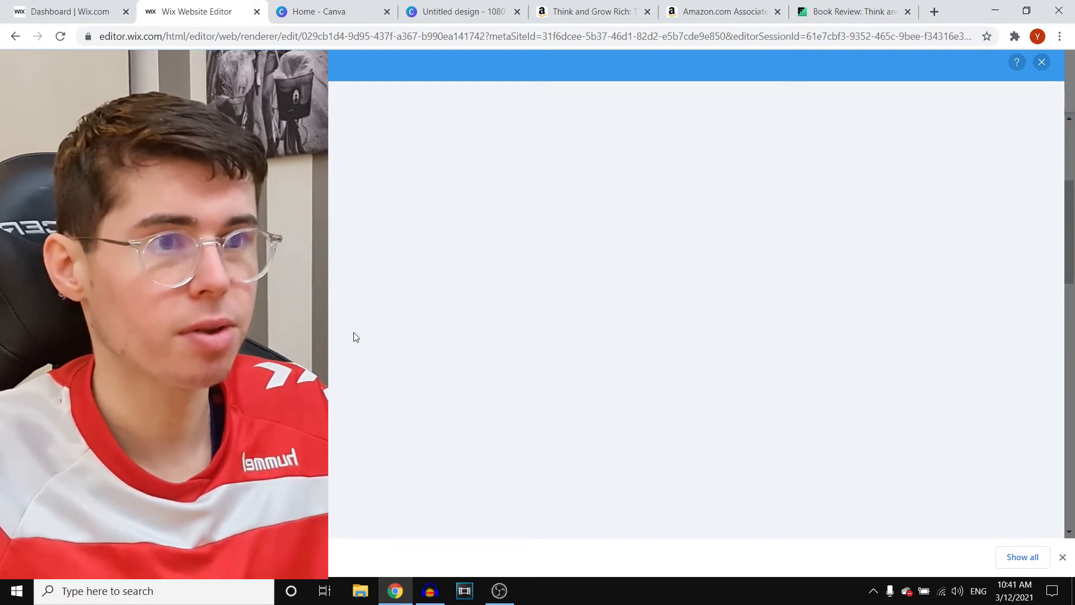
pyautogui.click(1063, 557)
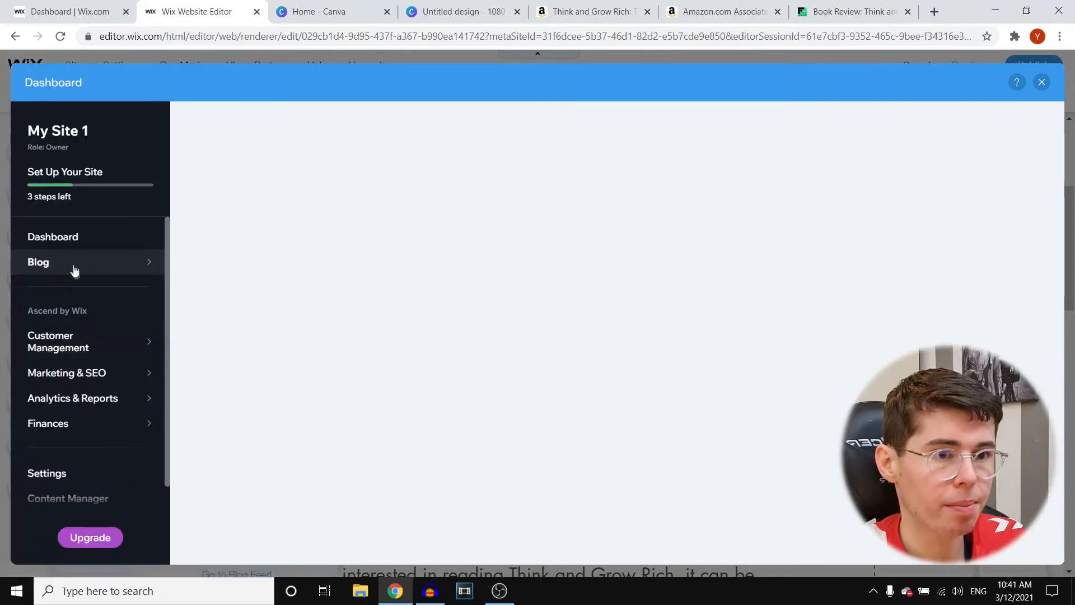
pyautogui.click(1041, 83)
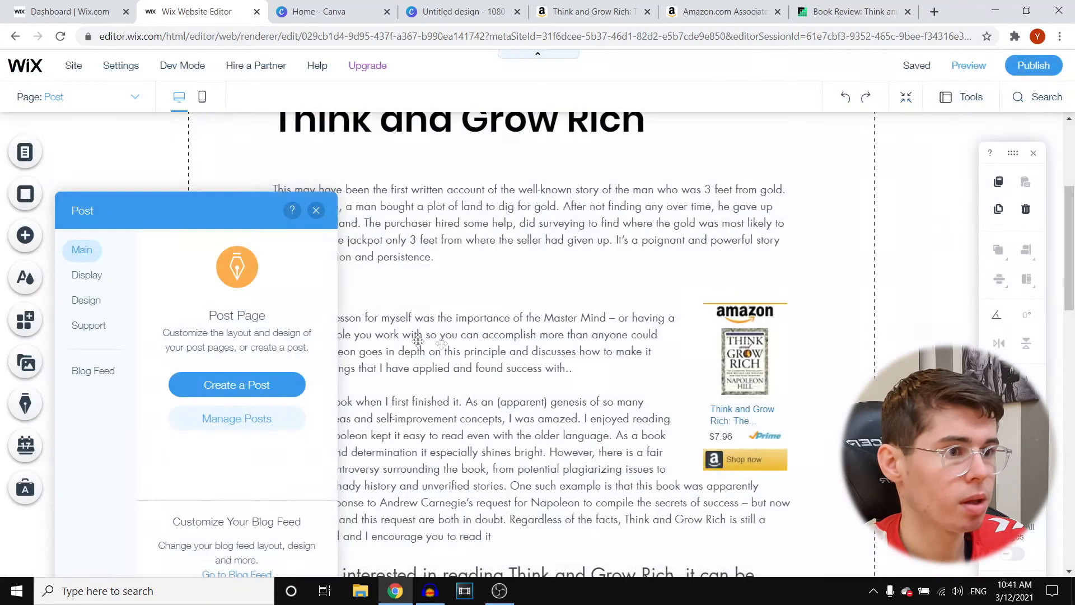
pyautogui.click(317, 211)
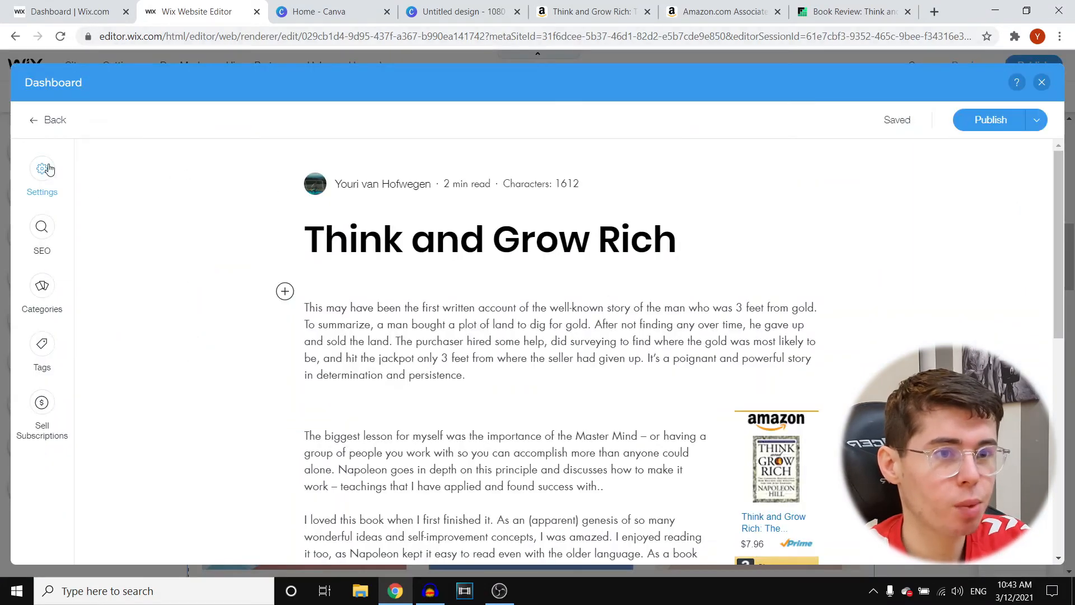
# Step: Replace the Think and Grow Rich post's cover image with the uploaded file Untitled design (6).png
pyautogui.click(44, 168)
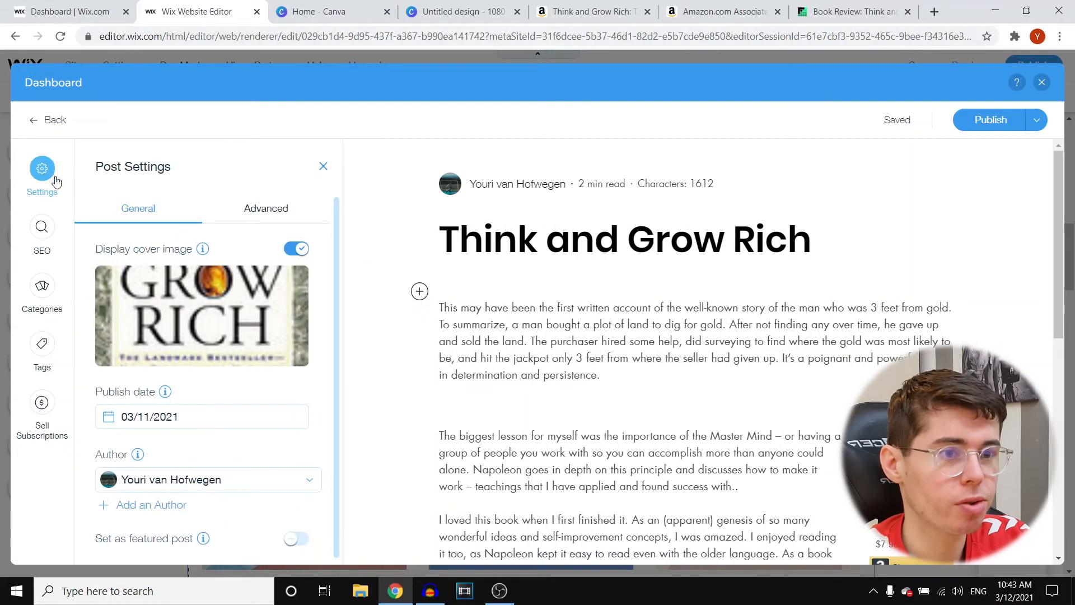
pyautogui.moveTo(203, 314)
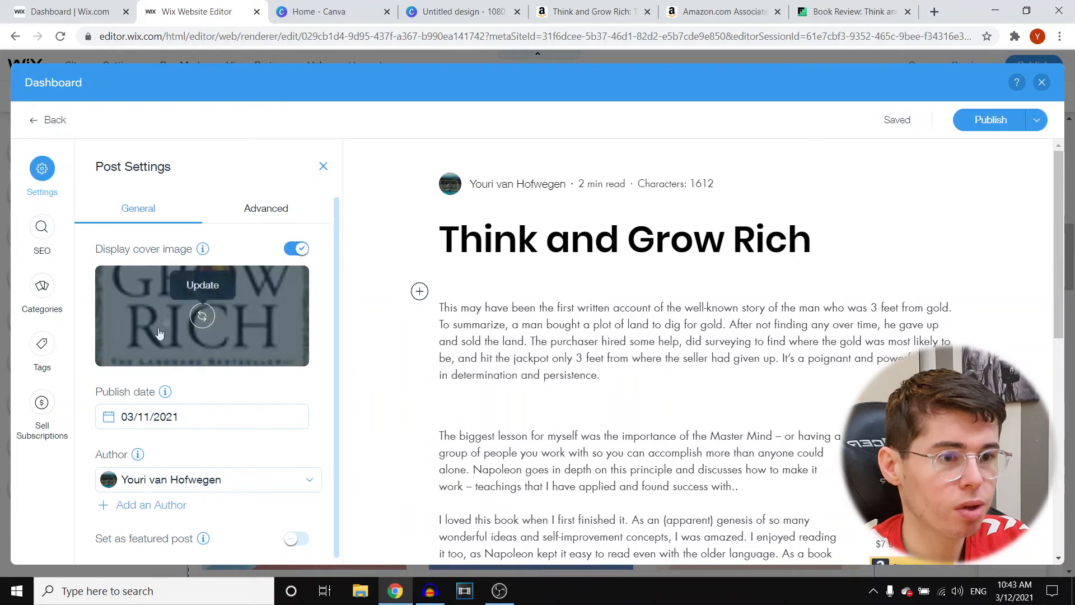
pyautogui.click(205, 316)
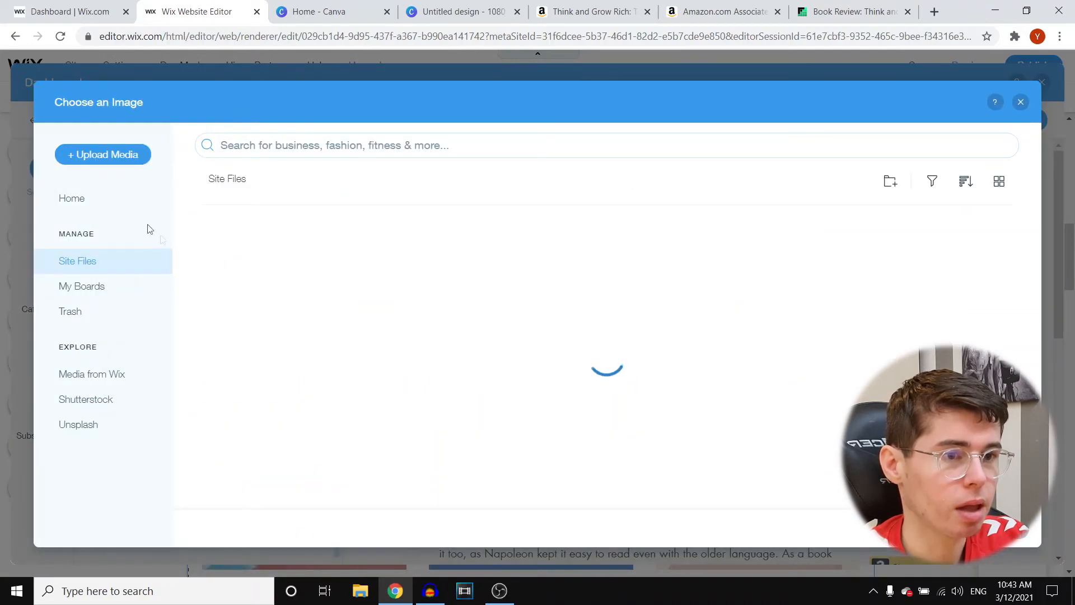
pyautogui.click(101, 156)
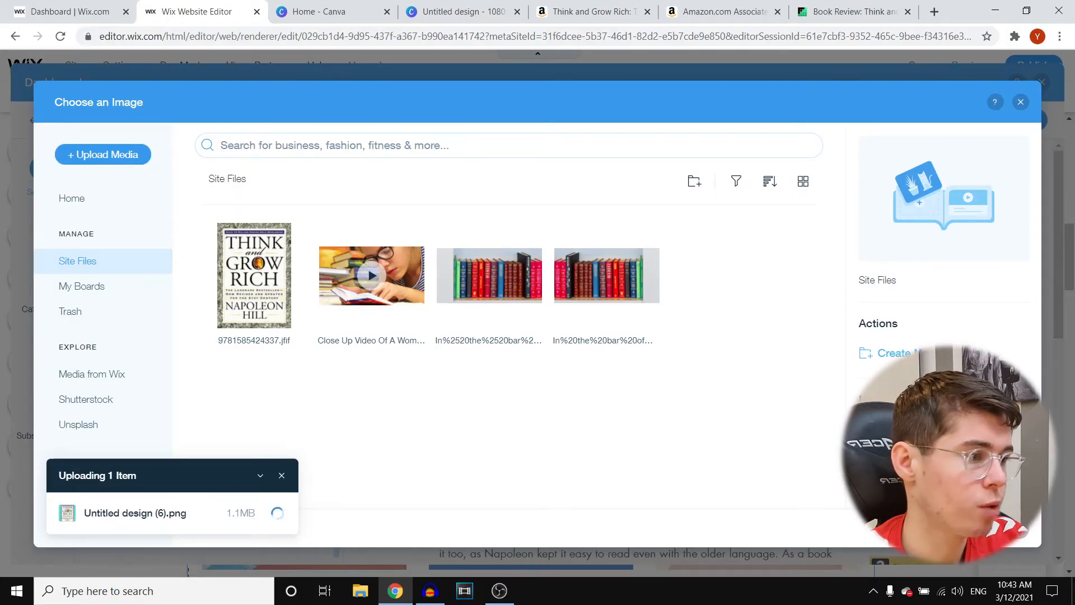
pyautogui.click(991, 527)
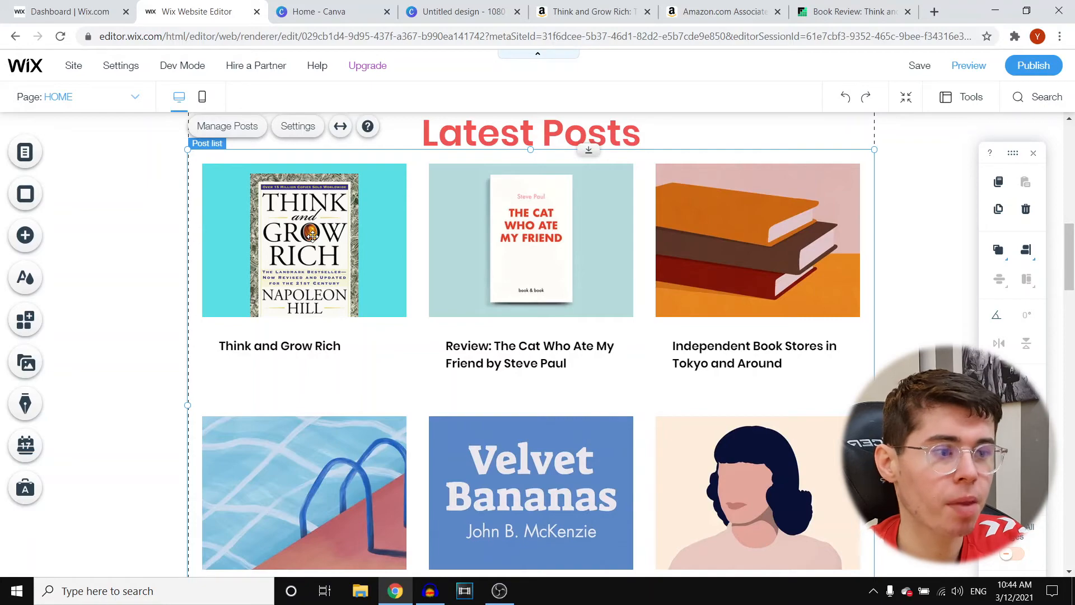
# Step: Look over the posts in the home page's Latest Posts list and open its post management
pyautogui.scroll(-6, 322, 263)
pyautogui.scroll(2, 475, 299)
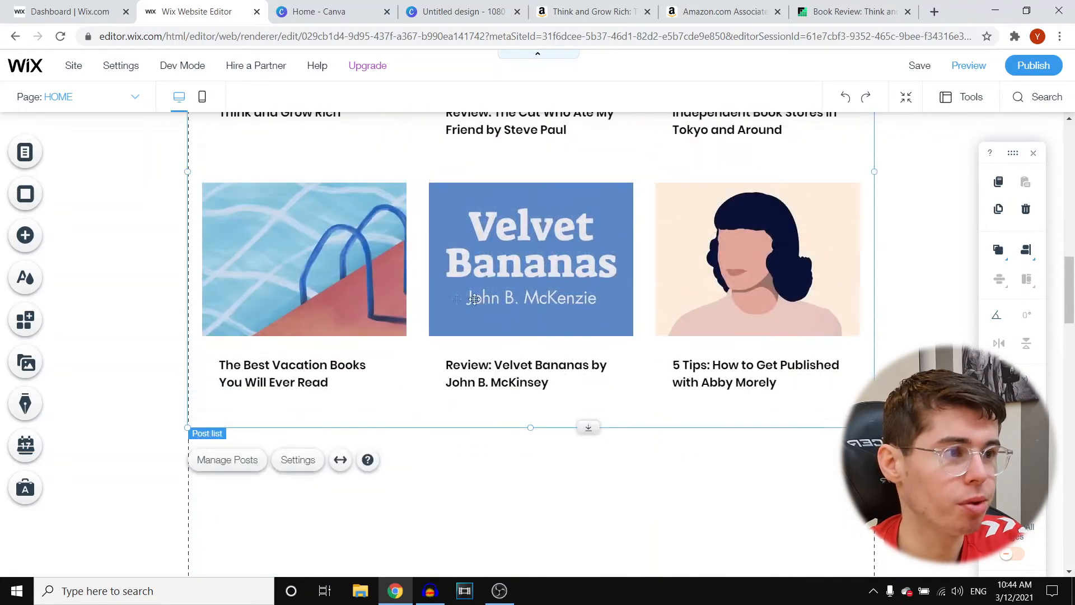
pyautogui.scroll(4, 342, 253)
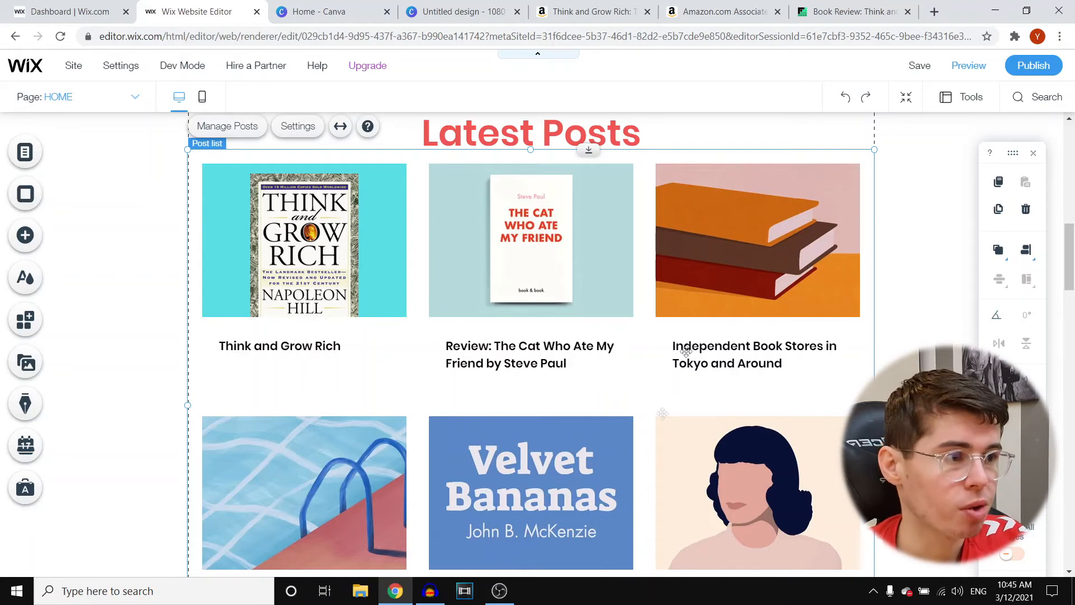
pyautogui.scroll(-7, 672, 392)
pyautogui.scroll(7, 493, 308)
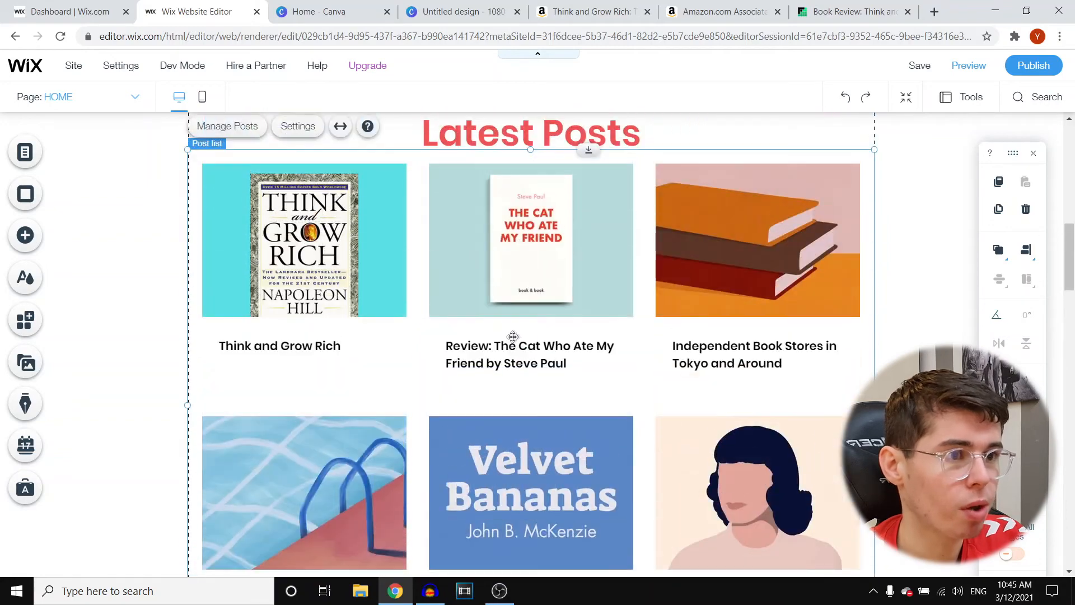
pyautogui.click(235, 128)
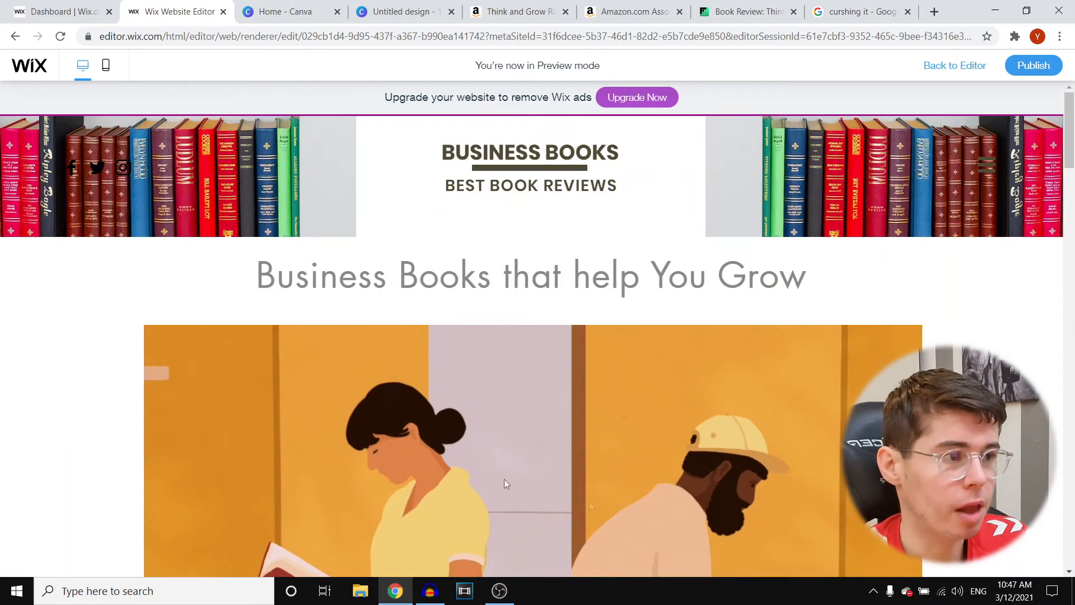
# Step: Look over Latest Posts in the site preview and open "Review: Think and Grow Rich"
pyautogui.scroll(-10, 556, 253)
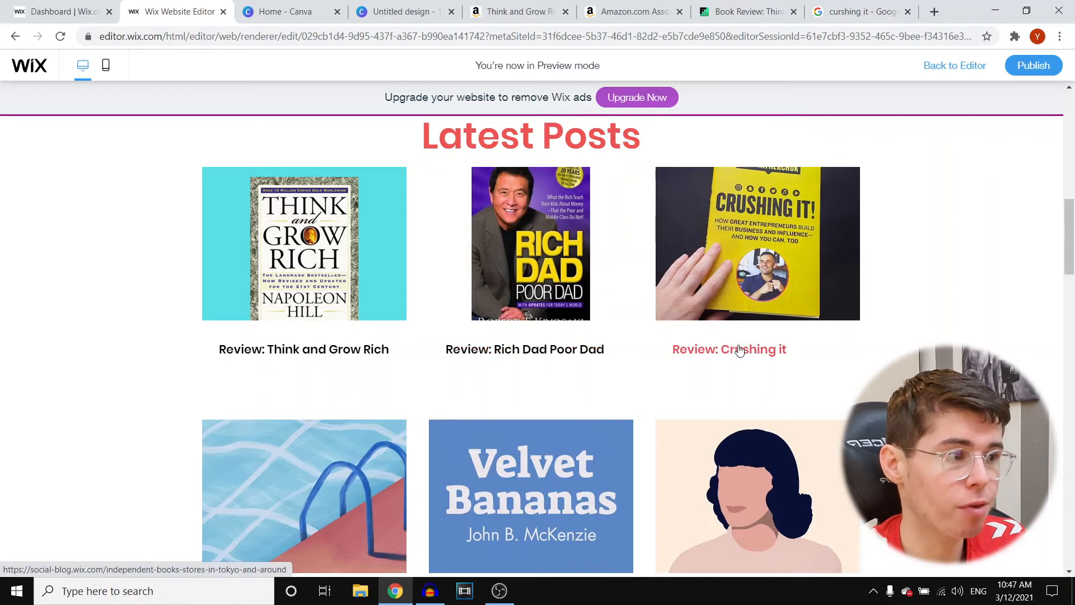
pyautogui.scroll(2, 341, 462)
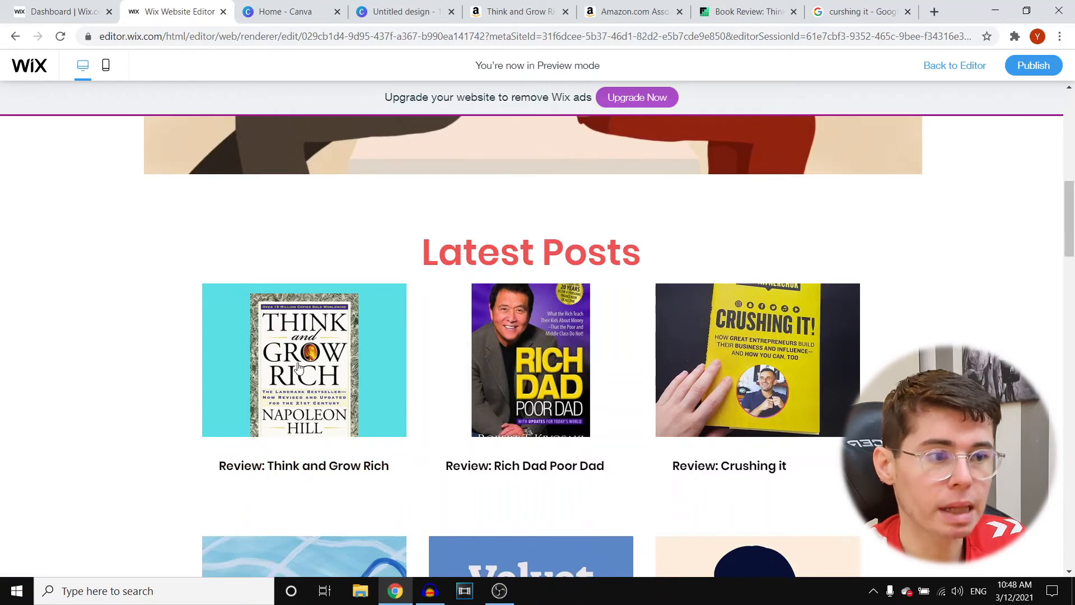
pyautogui.click(250, 351)
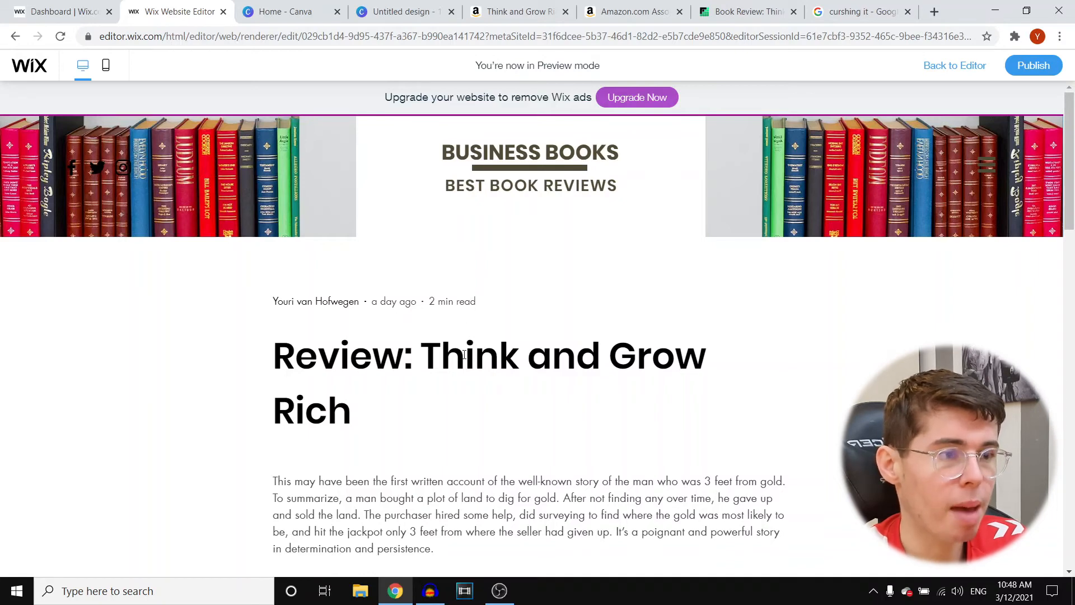
# Step: Examine the review's title, text and Amazon widgets, test the linked "Think and Grow Rich" text, and return to the preview
pyautogui.scroll(-2, 464, 354)
pyautogui.scroll(2, 635, 357)
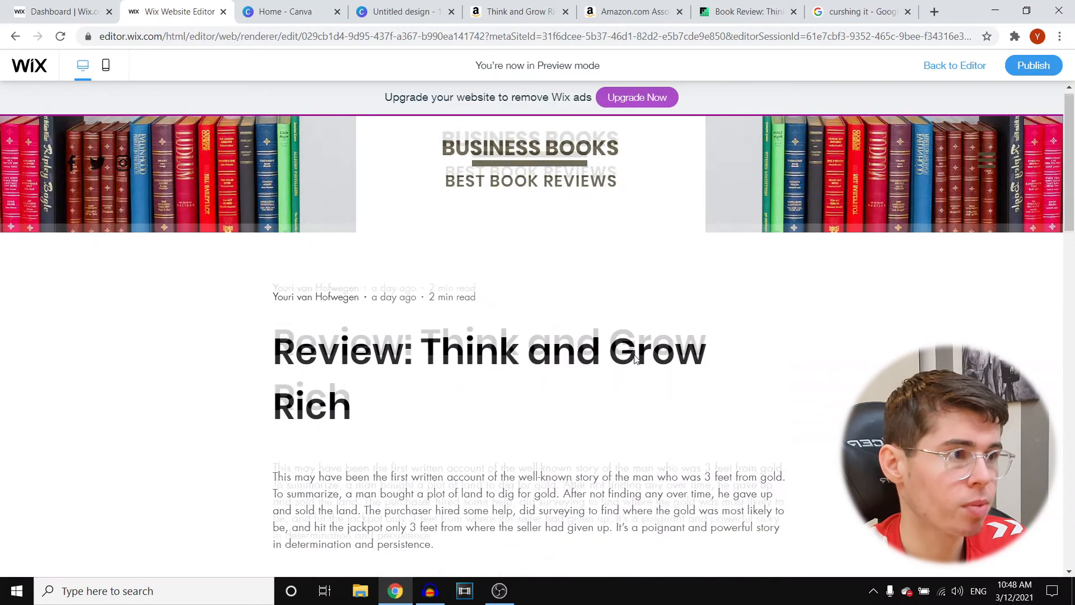
pyautogui.scroll(-4, 452, 326)
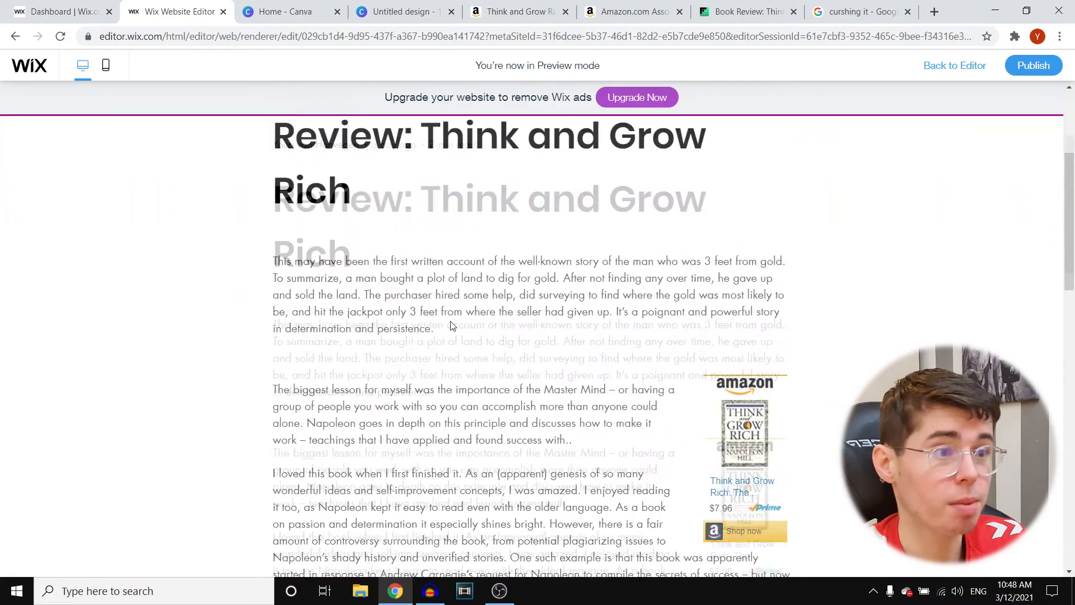
pyautogui.scroll(2, 452, 331)
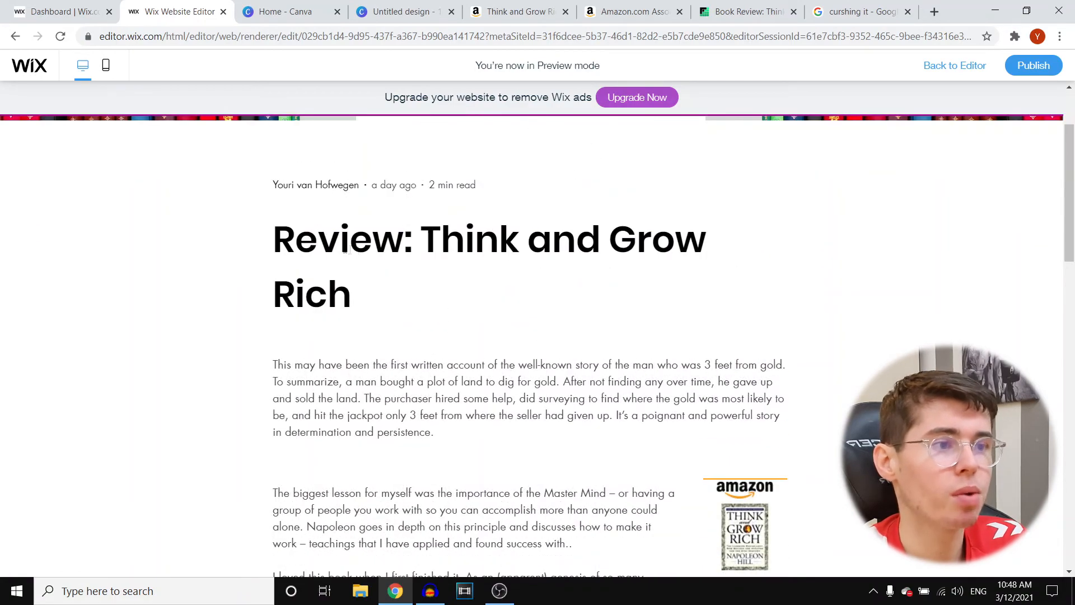
pyautogui.scroll(-4, 305, 241)
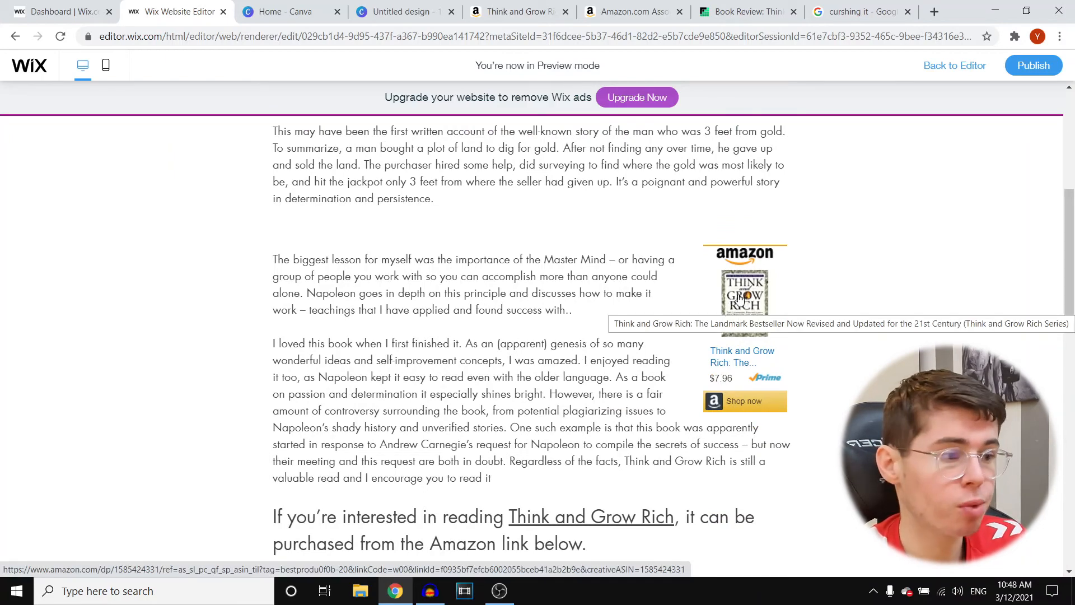
pyautogui.scroll(-2, 739, 295)
pyautogui.scroll(-2, 741, 231)
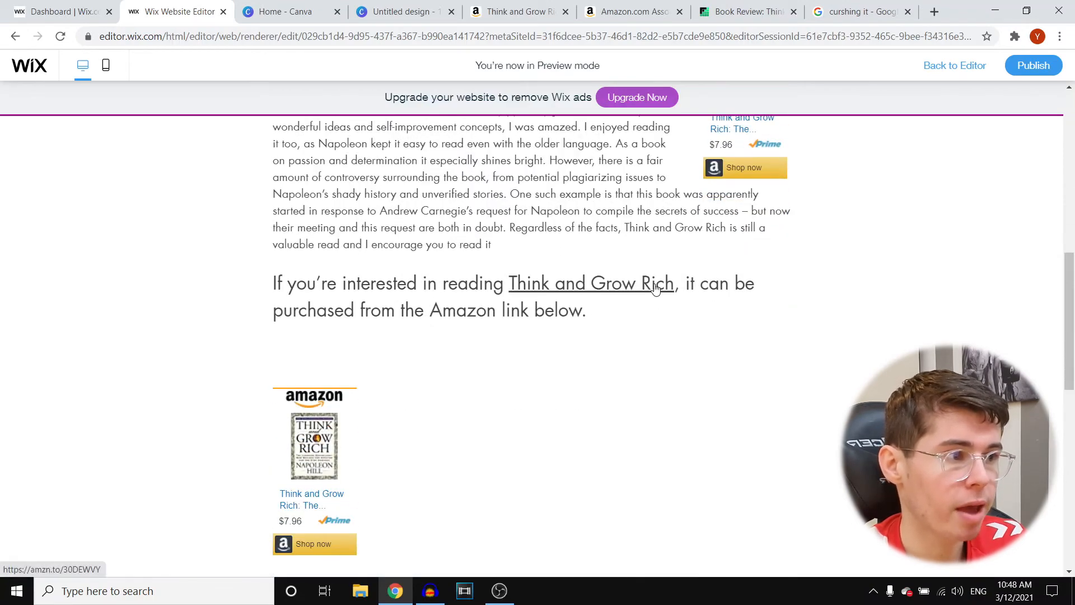
pyautogui.click(616, 288)
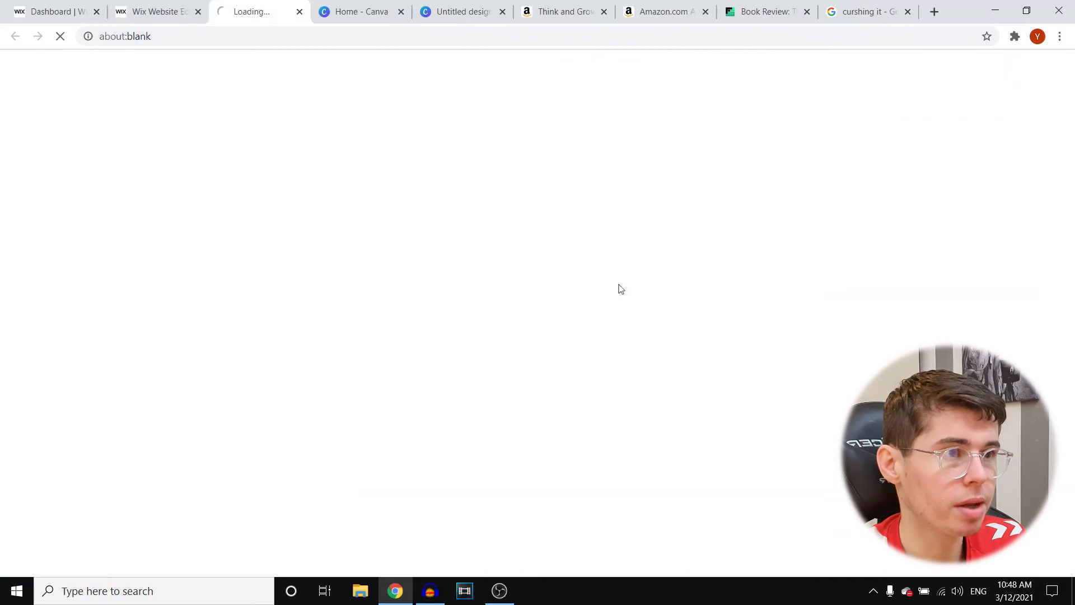
pyautogui.click(151, 11)
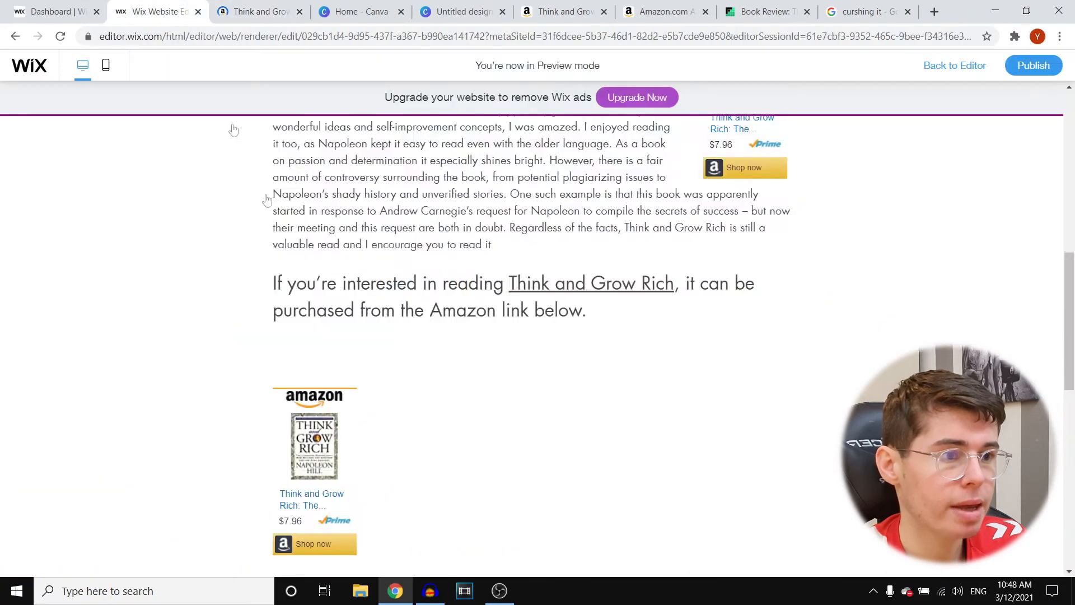
# Step: Check the Amazon widget at the end of the review and the Recent Posts section beneath it
pyautogui.scroll(-5, 329, 224)
pyautogui.scroll(2, 329, 224)
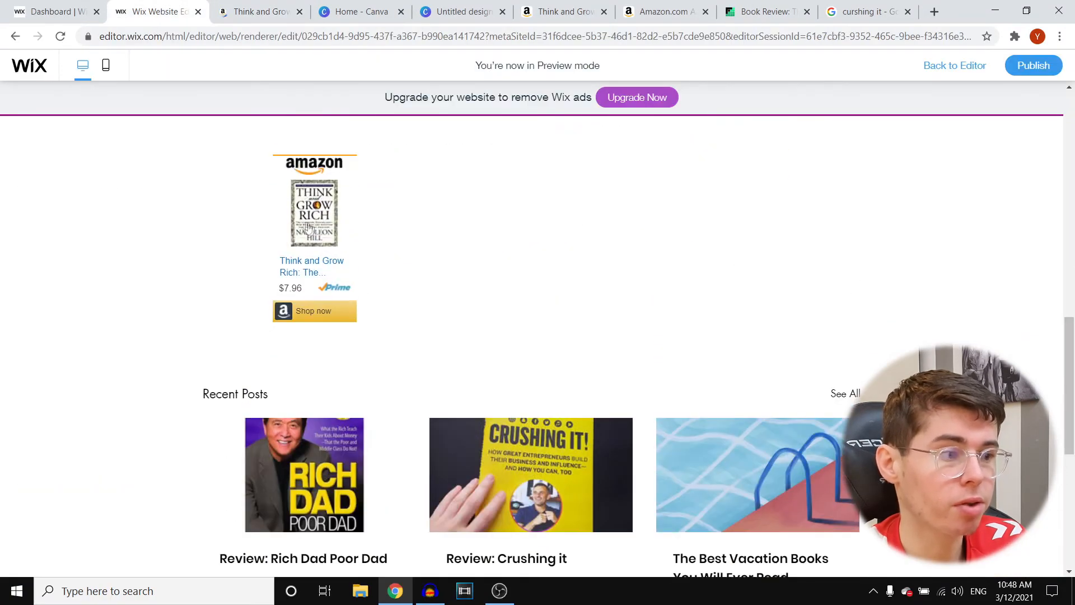
pyautogui.scroll(-5, 472, 283)
pyautogui.scroll(3, 377, 343)
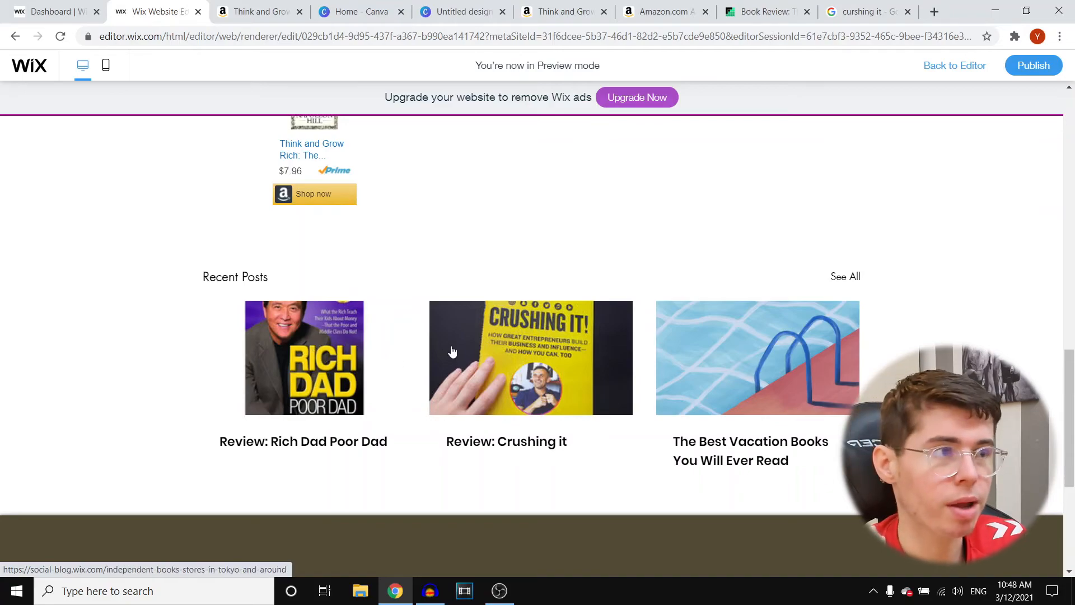
pyautogui.scroll(10, 449, 350)
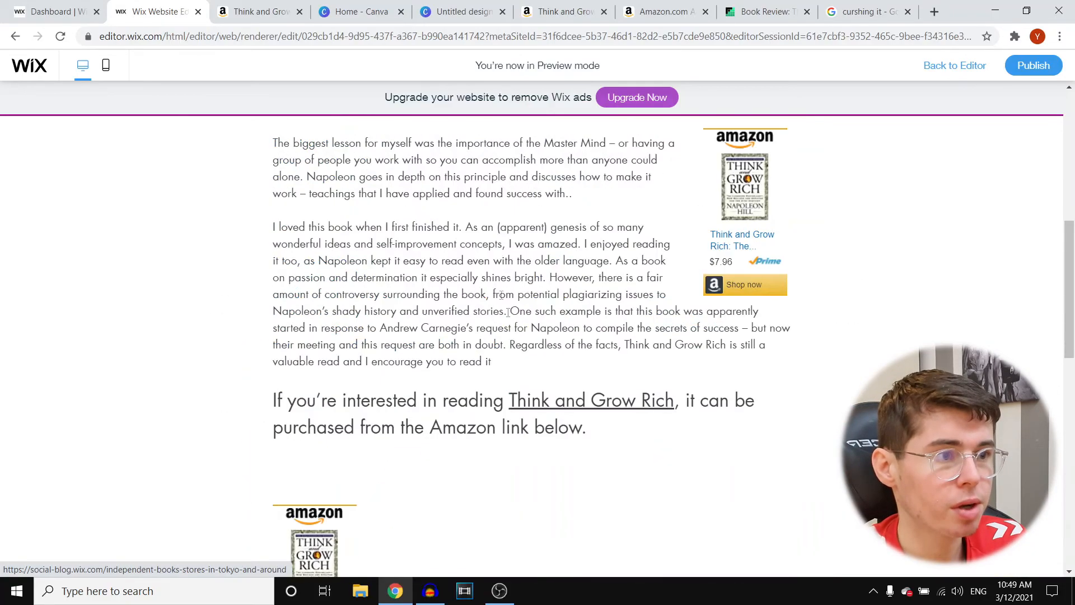
pyautogui.scroll(-8, 427, 311)
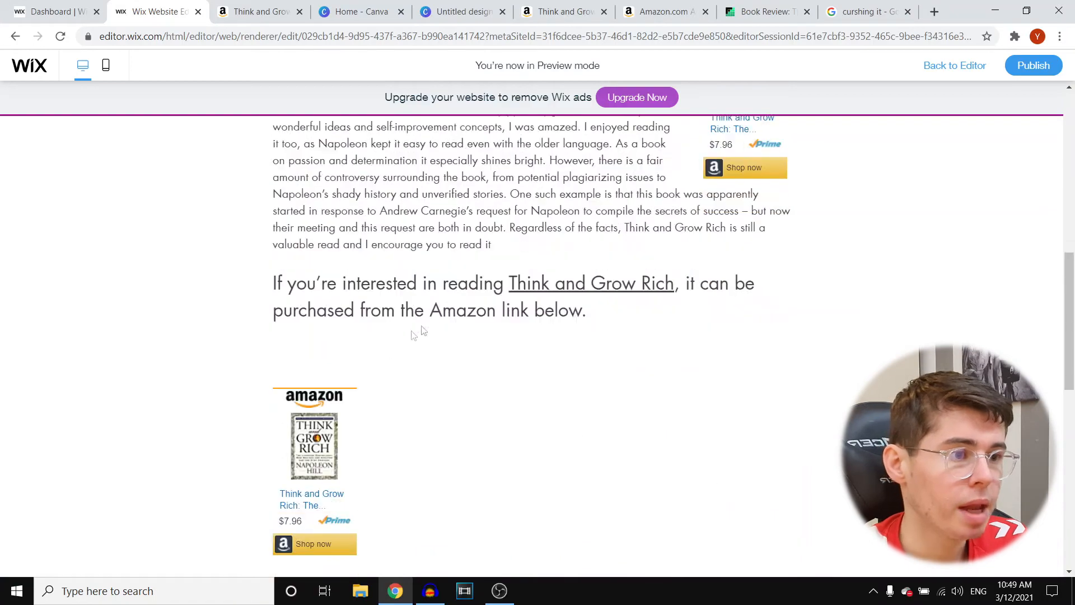
pyautogui.scroll(-2, 324, 248)
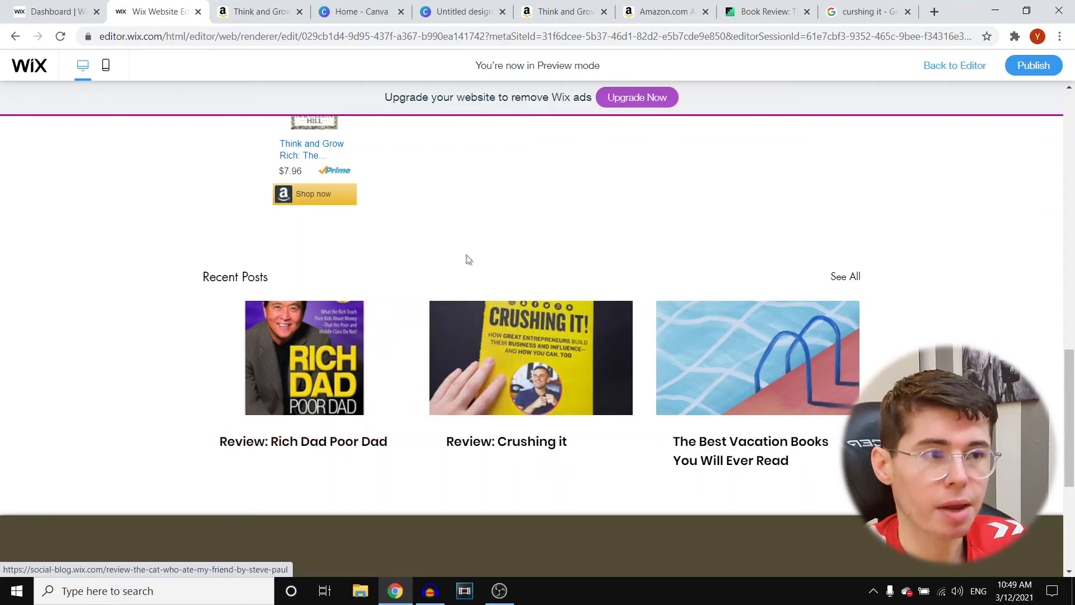
pyautogui.scroll(5, 465, 257)
pyautogui.scroll(-4, 381, 240)
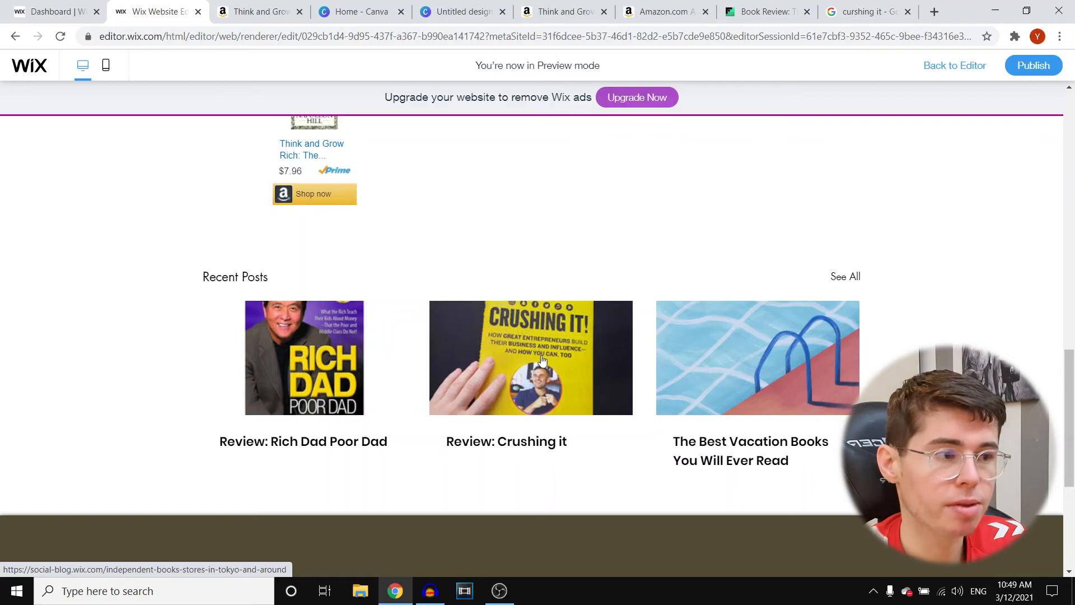
pyautogui.scroll(15, 550, 370)
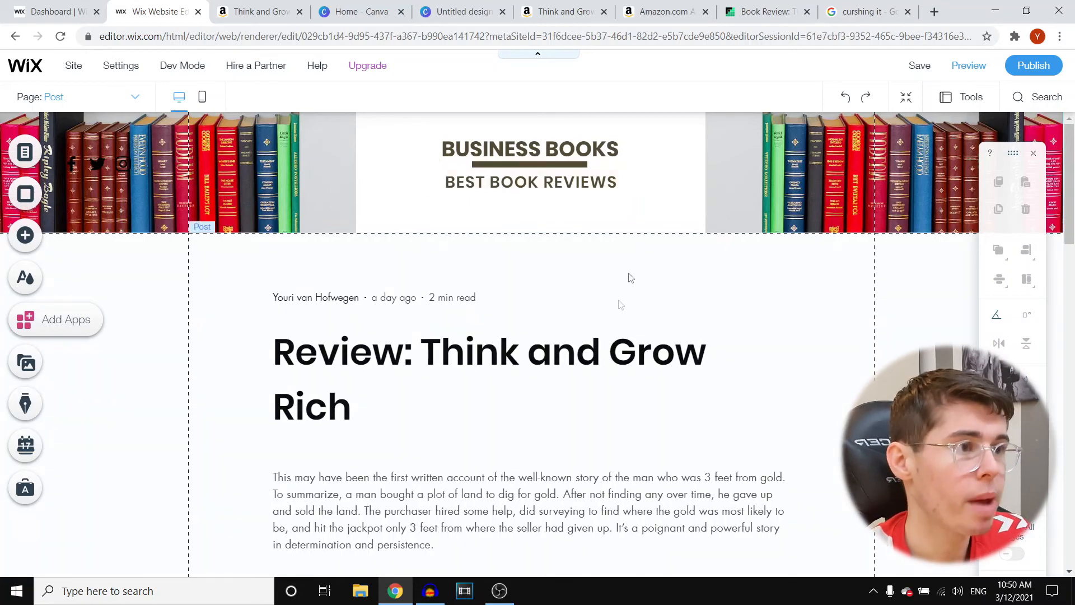
# Step: Publish the site, view the live version, and compare it with the editor's publish confirmation
pyautogui.click(1041, 66)
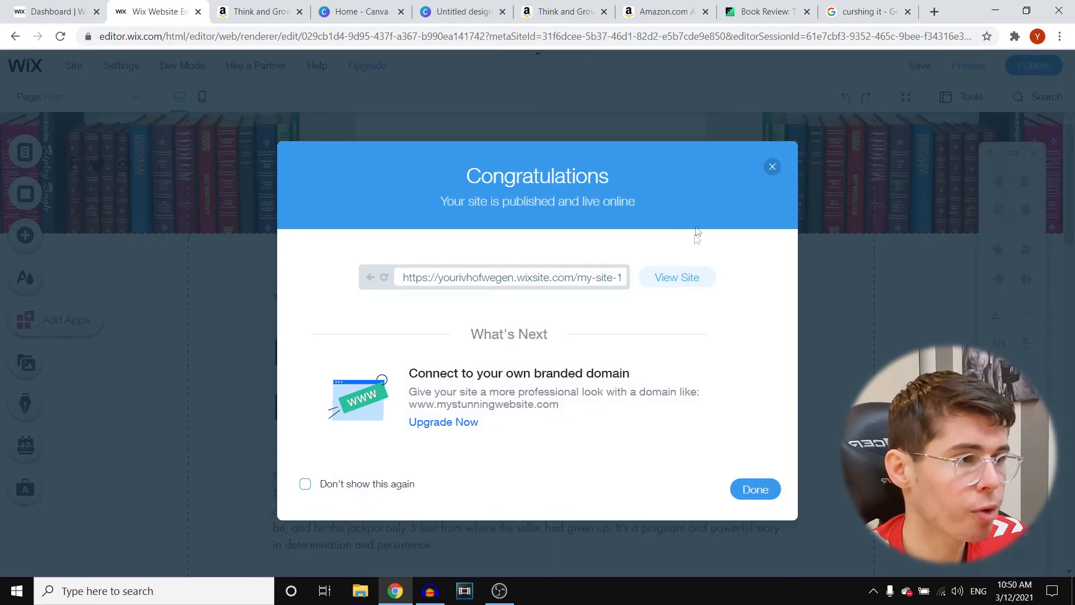
pyautogui.click(692, 278)
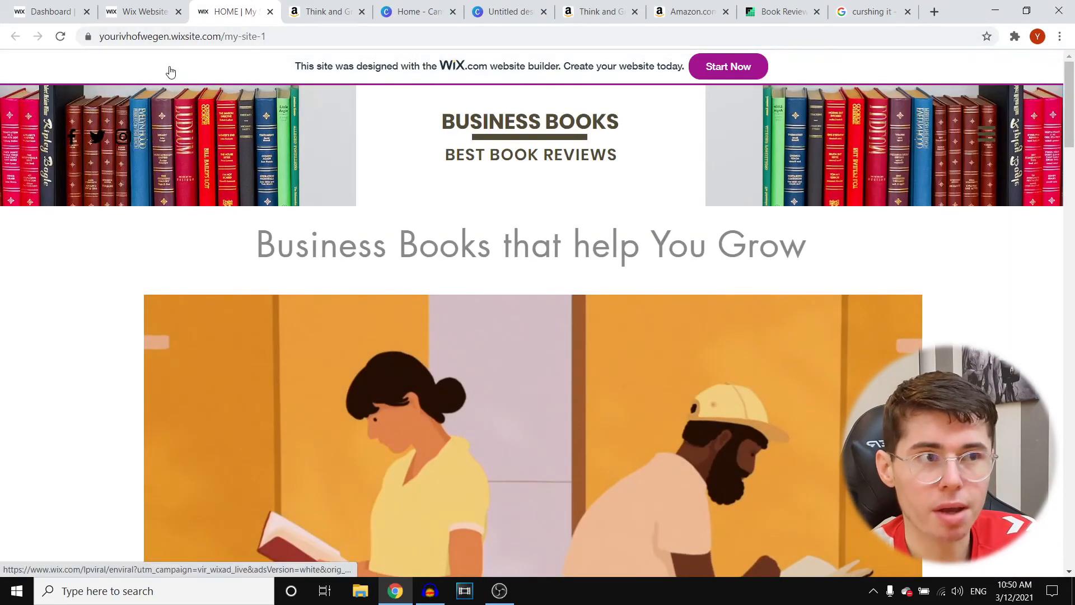
pyautogui.click(141, 11)
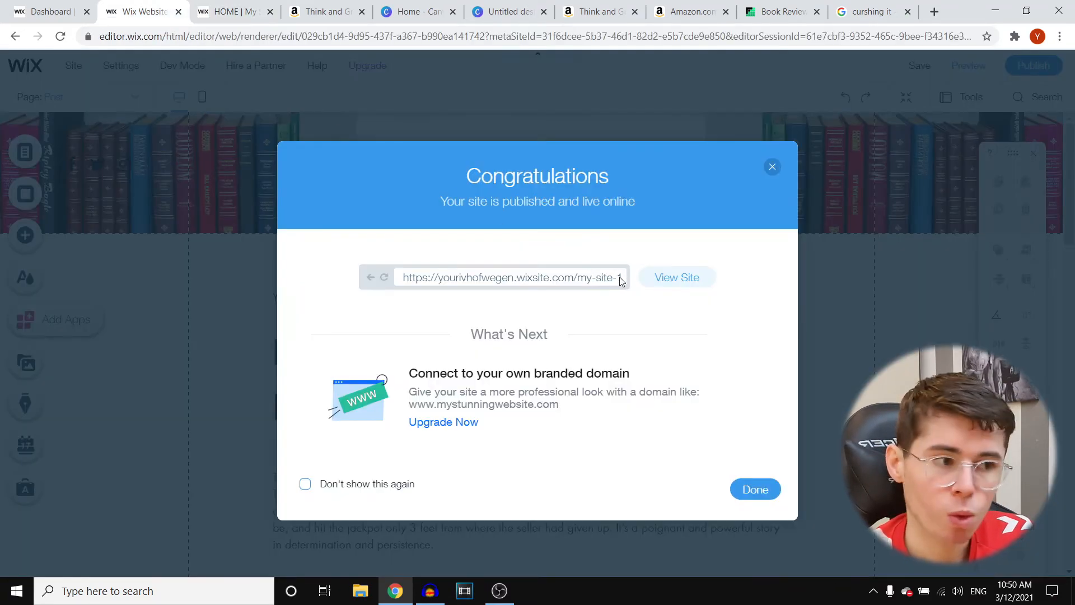
pyautogui.click(249, 8)
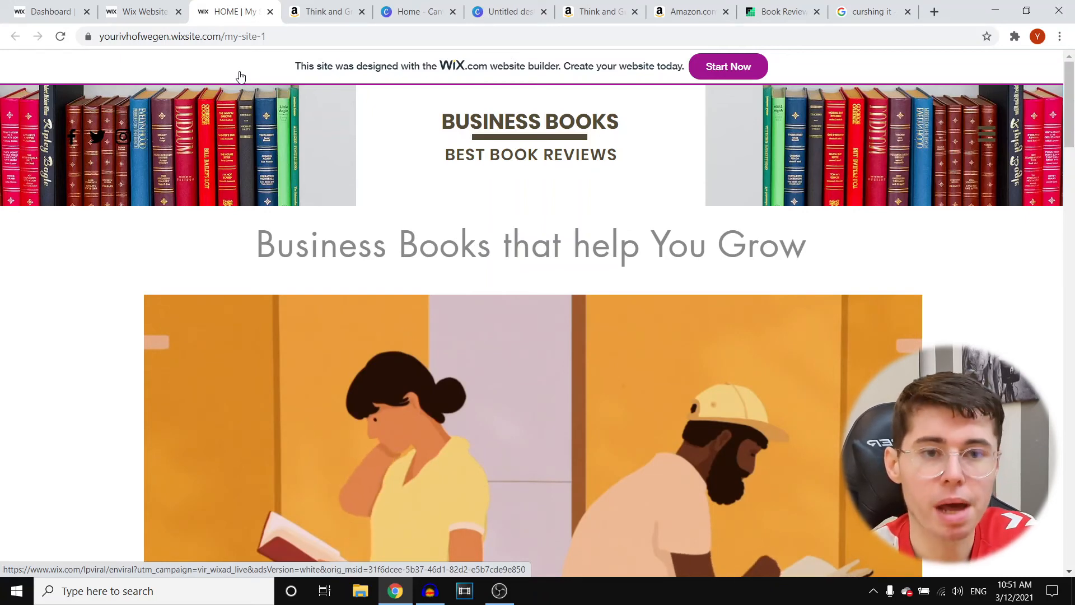
pyautogui.click(141, 11)
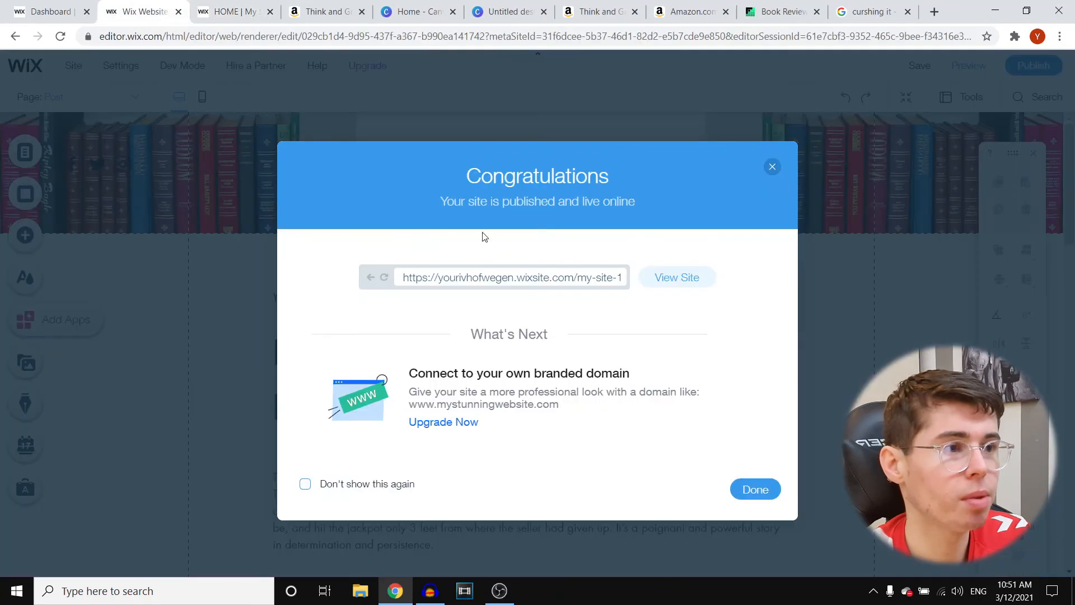
pyautogui.click(238, 12)
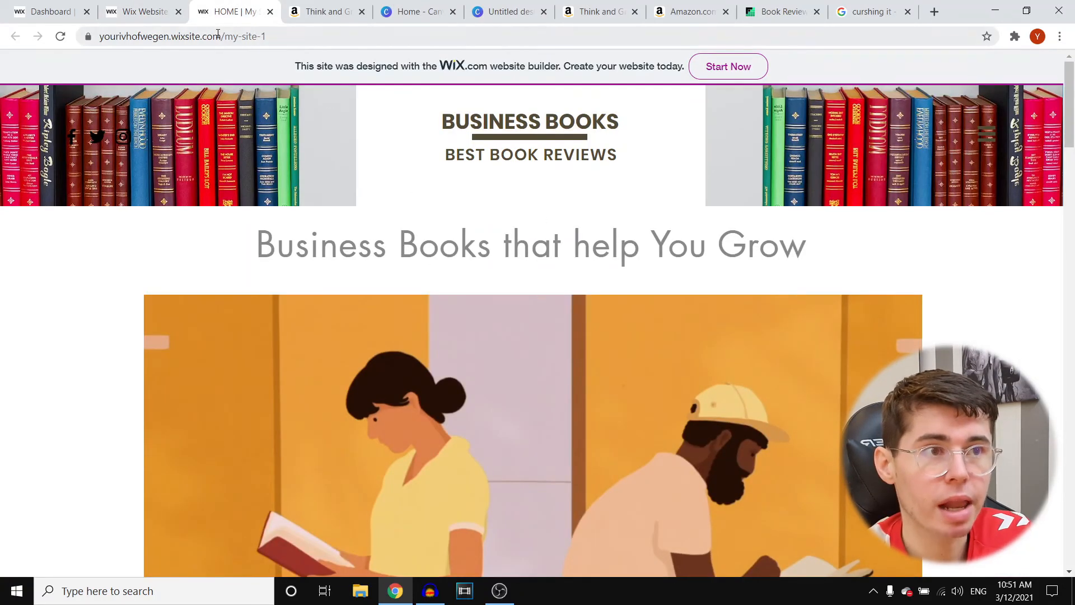
# Step: Copy the live site's web address and load it in a new browser tab
pyautogui.rightClick(194, 35)
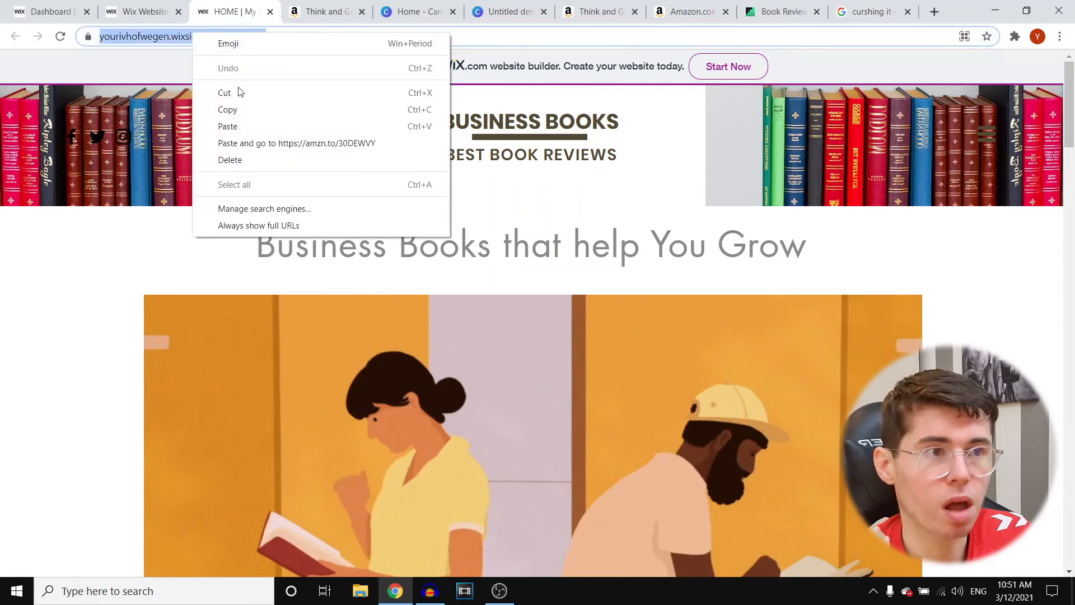
pyautogui.click(260, 110)
pyautogui.click(934, 12)
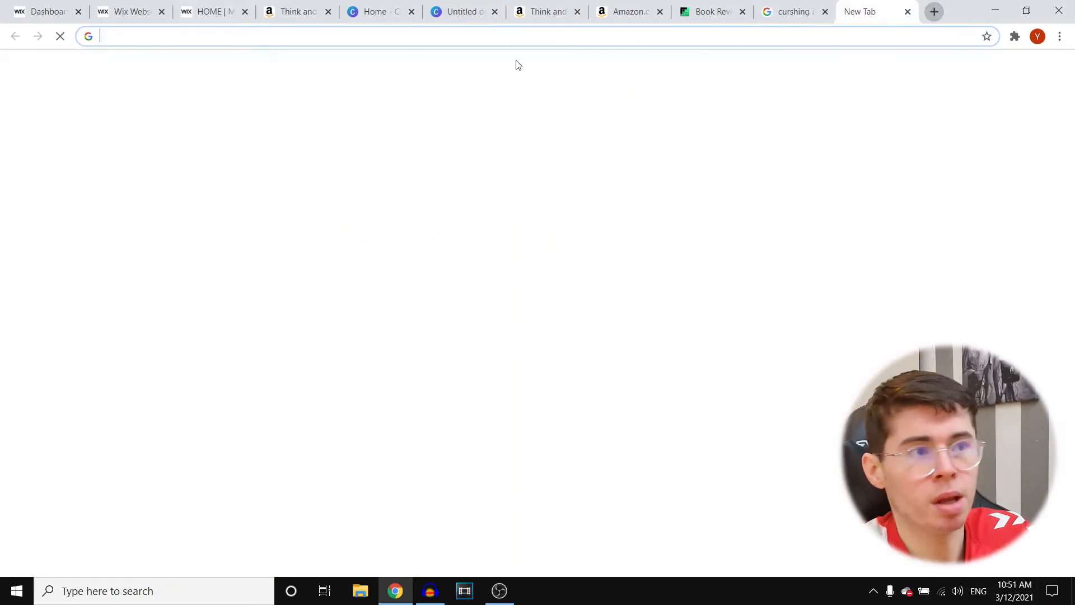
pyautogui.hotkey('ctrl', 'v')
pyautogui.press('Return')
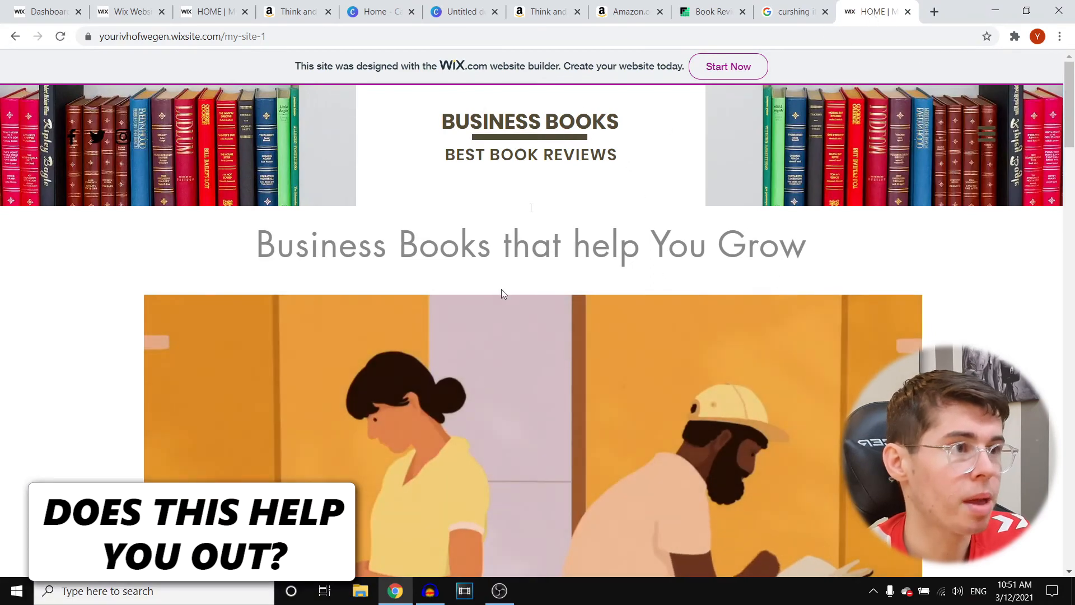
# Step: Look over the live home page, open the Think and Grow Rich review from Latest Posts, and return to the home page
pyautogui.scroll(-8, 648, 224)
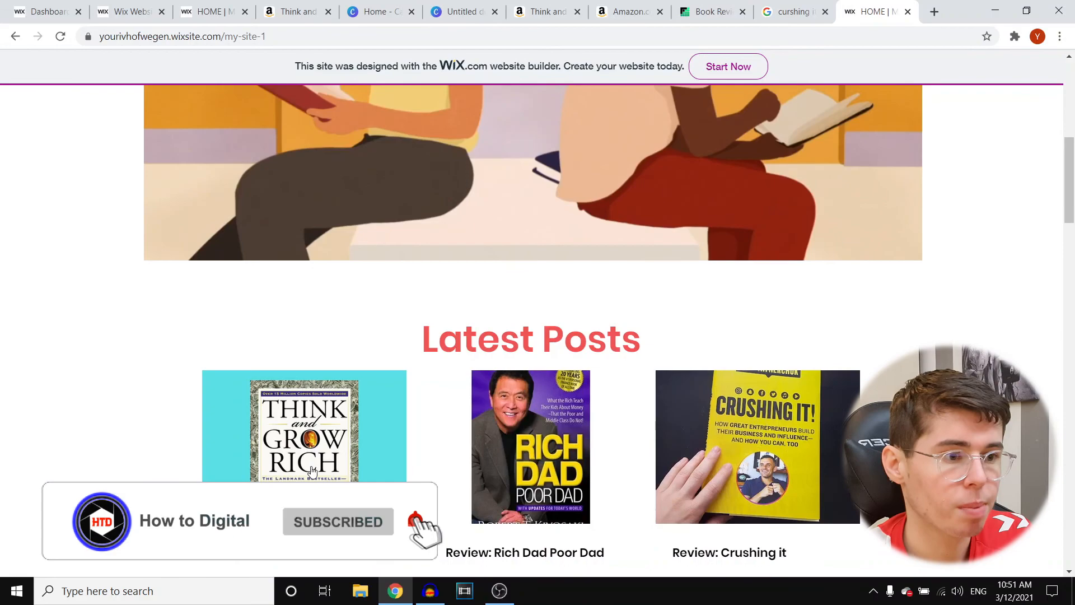
pyautogui.click(312, 472)
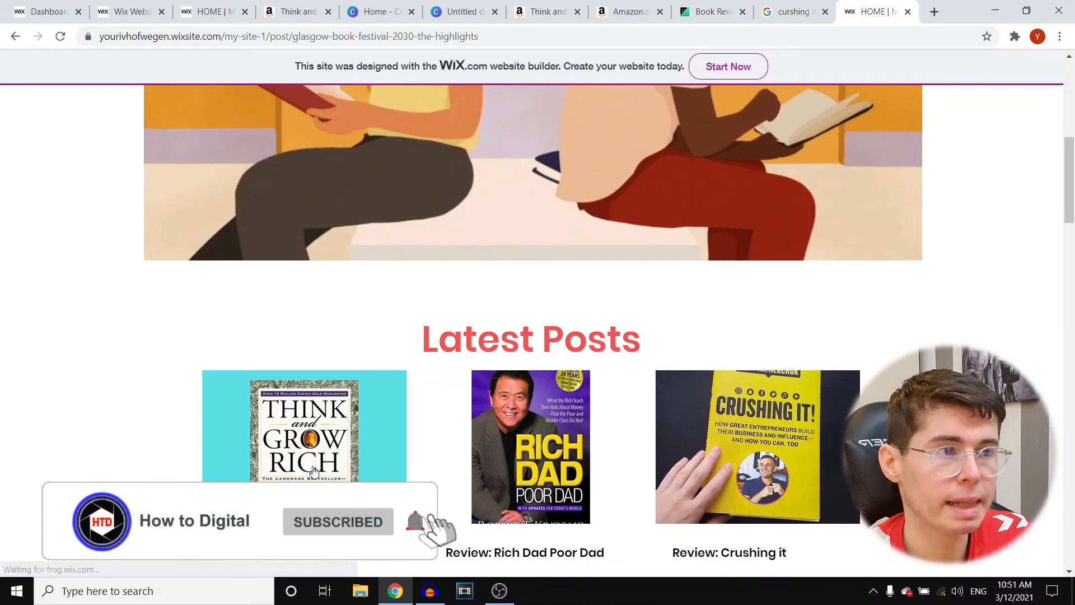
pyautogui.scroll(-10, 438, 320)
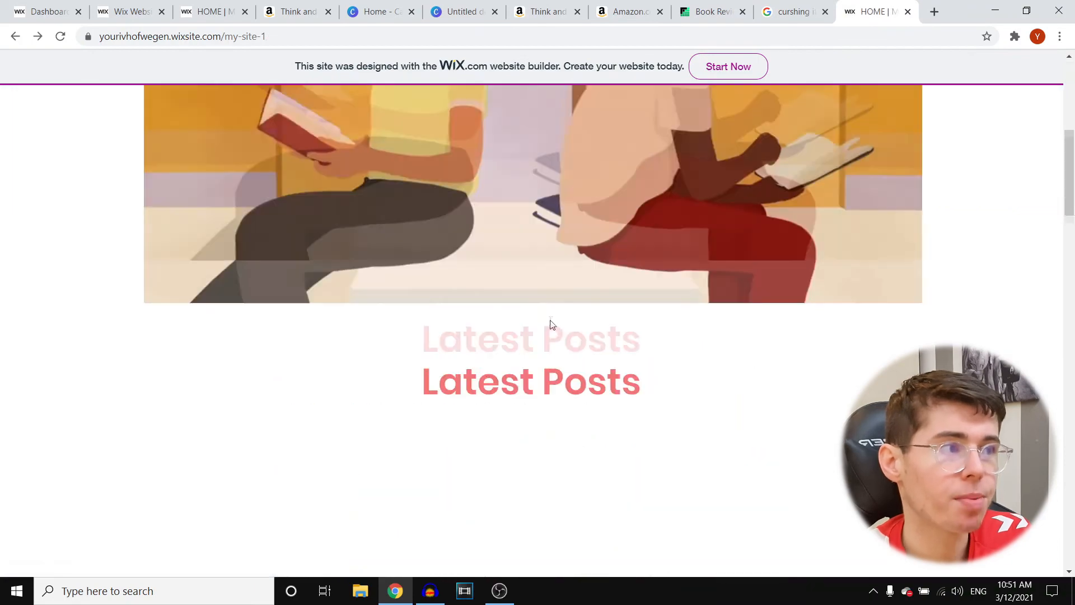
pyautogui.scroll(7, 551, 321)
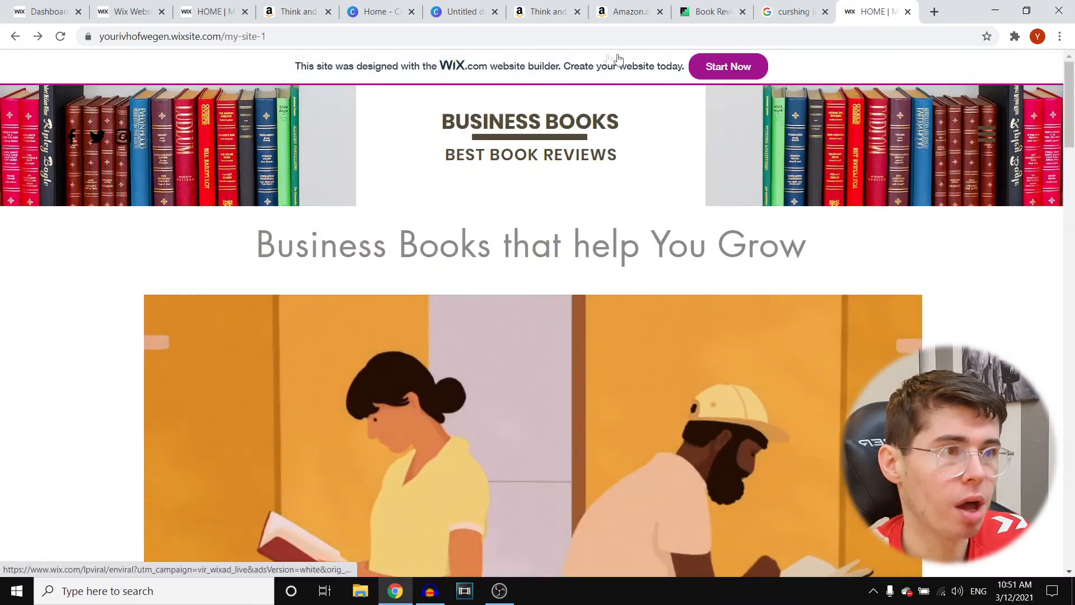
pyautogui.scroll(-15, 618, 142)
pyautogui.scroll(-6, 610, 142)
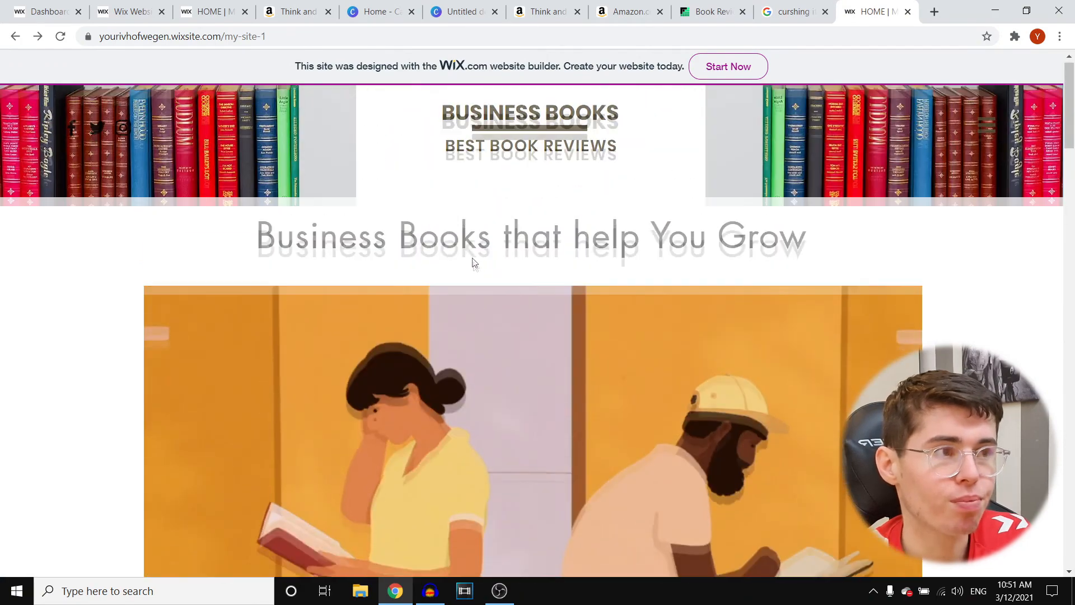
pyautogui.scroll(-8, 473, 261)
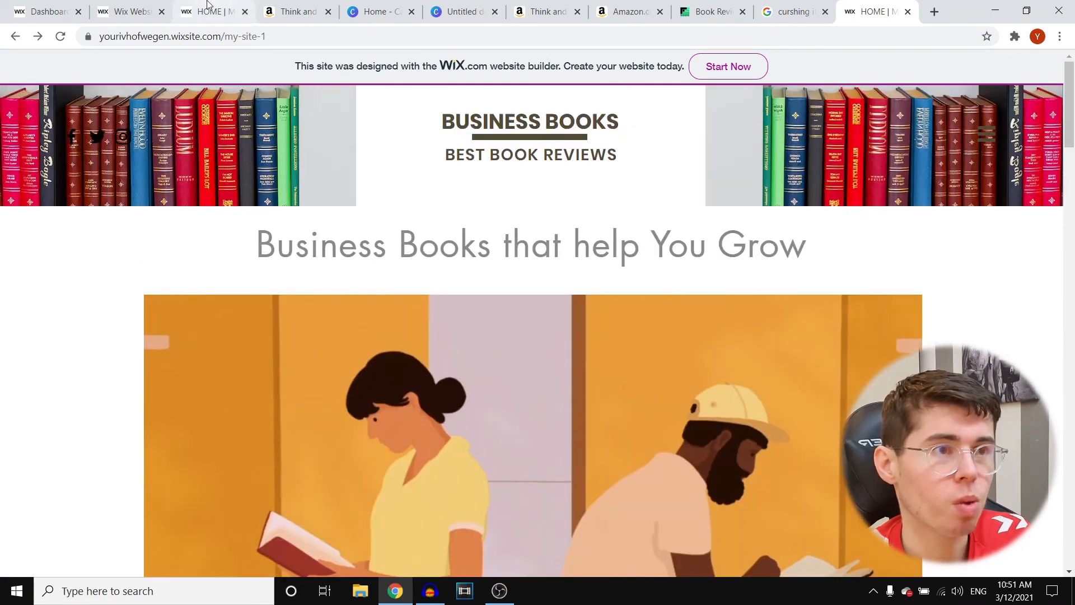
# Step: Return to the site editor and close the publish confirmation
pyautogui.click(210, 8)
pyautogui.click(128, 11)
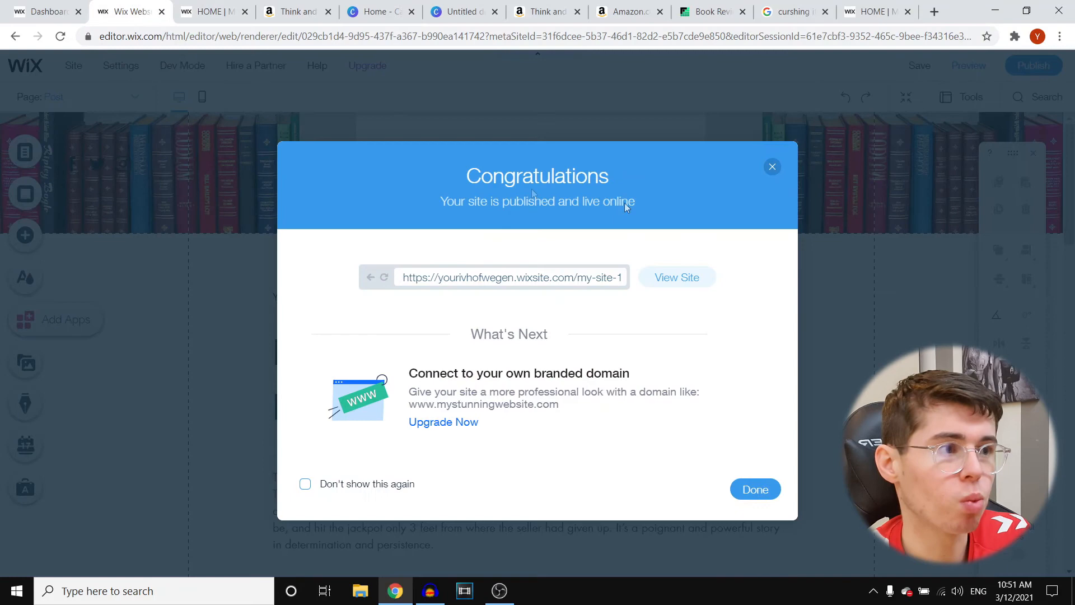
pyautogui.click(772, 166)
# Step: Open the Premium upgrade page and compare the prices and features of the Business & eCommerce Plans
pyautogui.moveTo(370, 73)
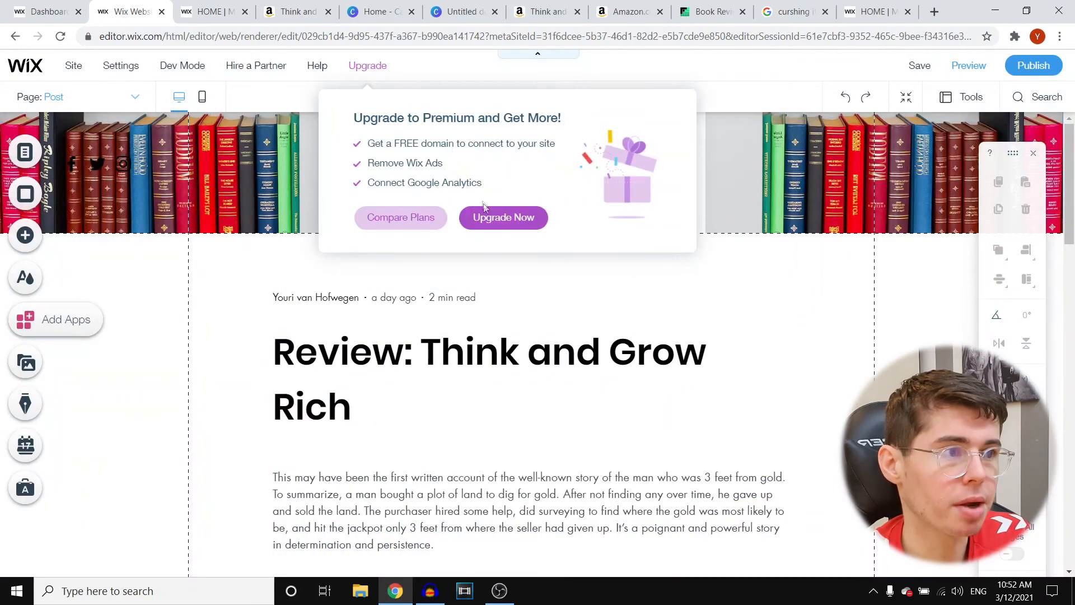
pyautogui.click(504, 223)
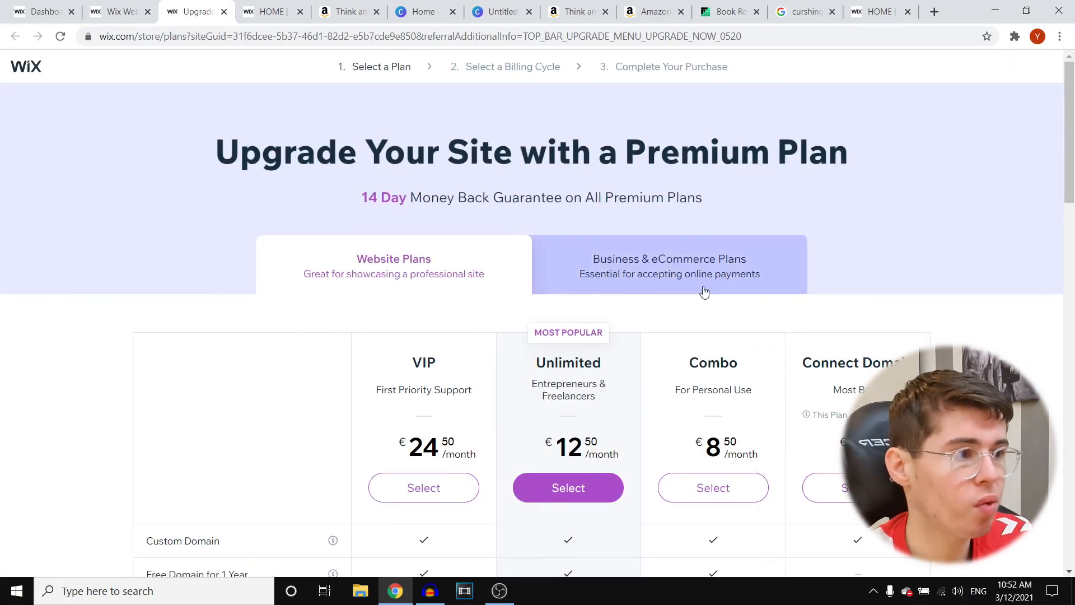
pyautogui.click(667, 264)
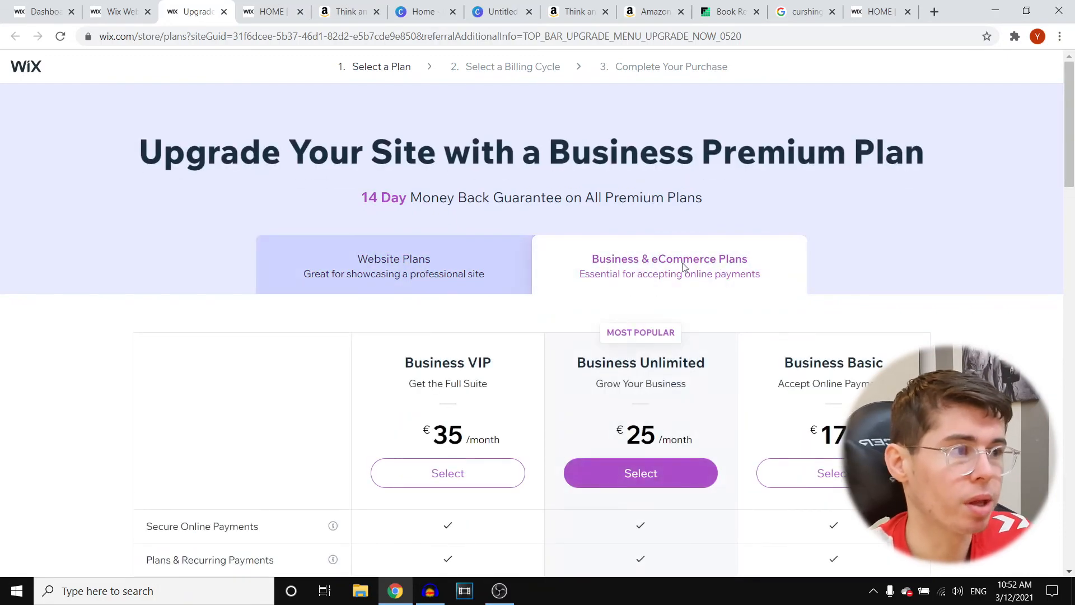
pyautogui.scroll(-1, 698, 271)
pyautogui.scroll(-5, 698, 271)
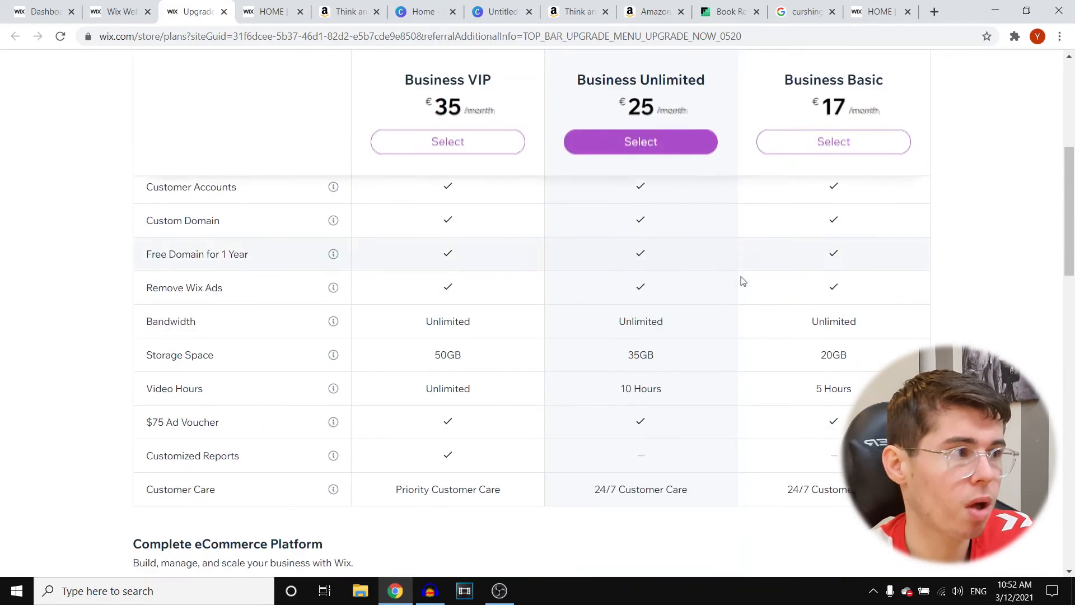
pyautogui.scroll(3, 840, 277)
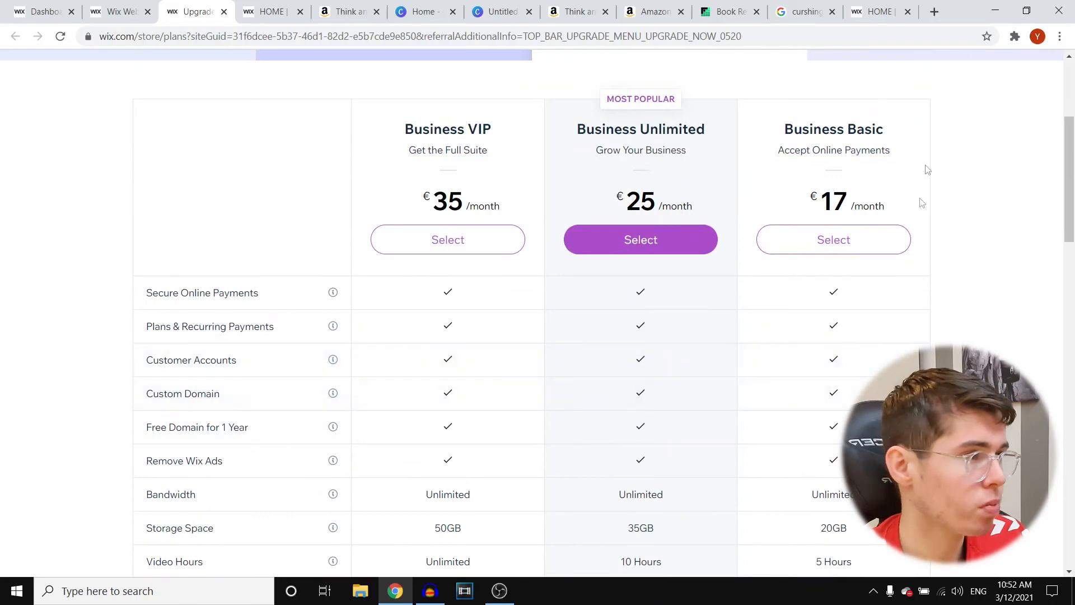
pyautogui.scroll(4, 971, 195)
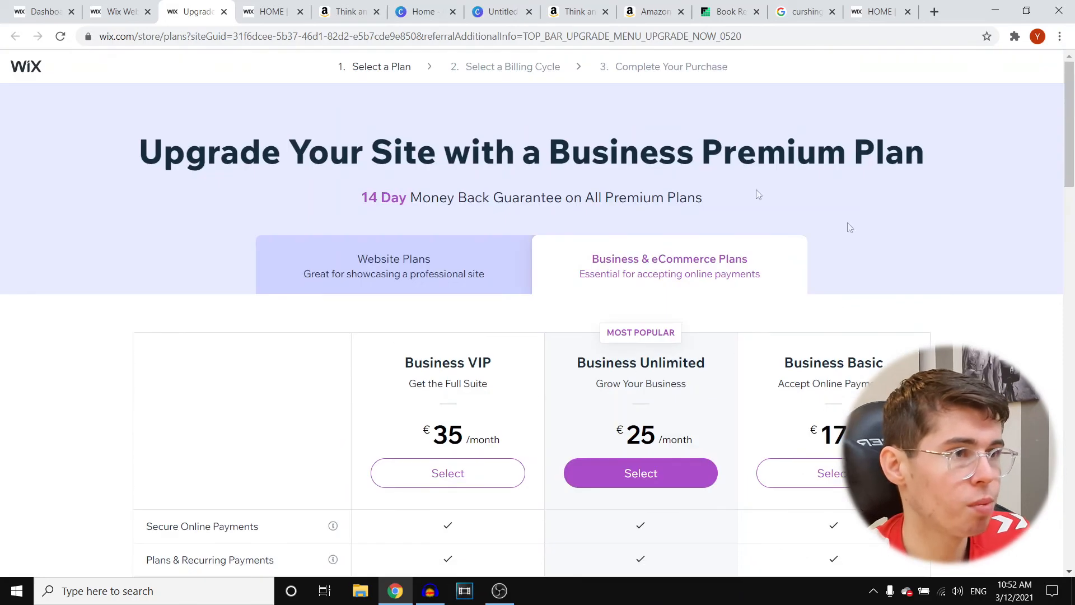
# Step: Examine the Website Plans' prices and features, including the free domain and Wix ad removal, and leave the upgrade page
pyautogui.click(444, 270)
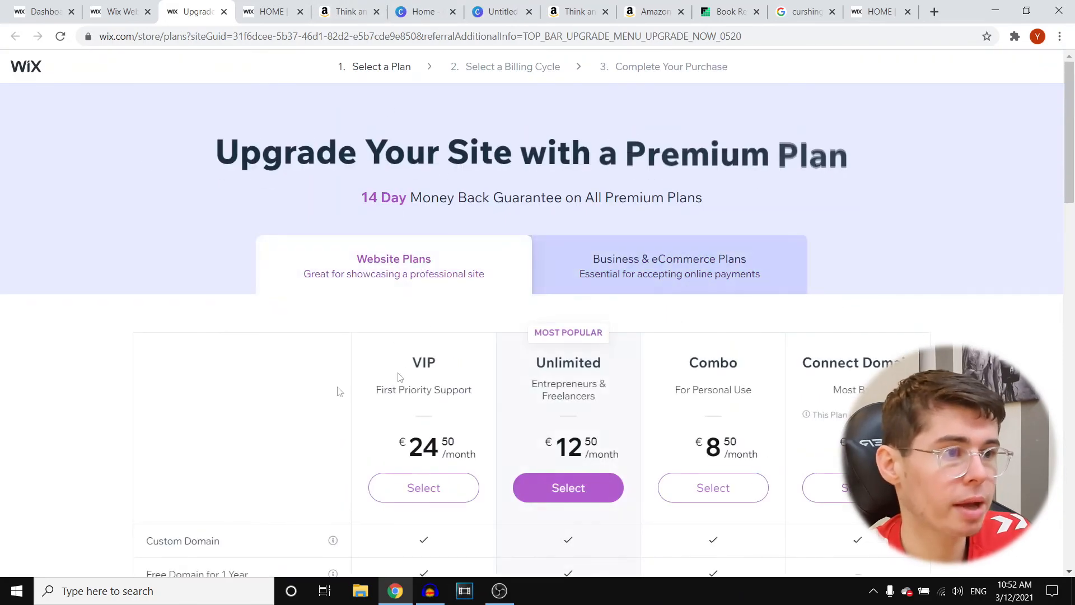
pyautogui.scroll(-4, 431, 263)
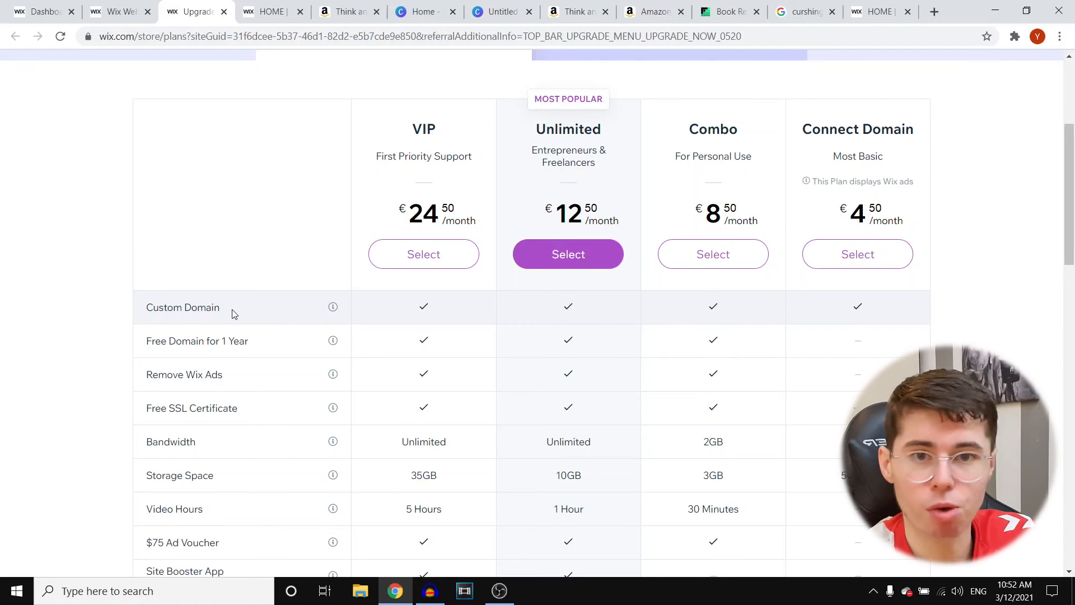
pyautogui.moveTo(199, 341); pyautogui.dragTo(267, 344)
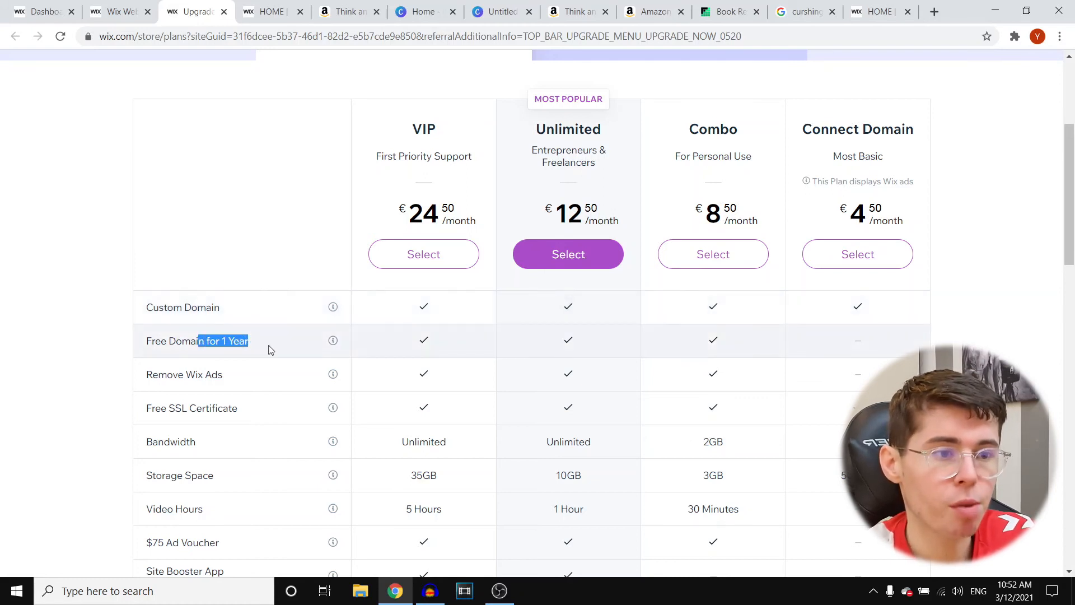
pyautogui.moveTo(218, 374); pyautogui.dragTo(184, 375)
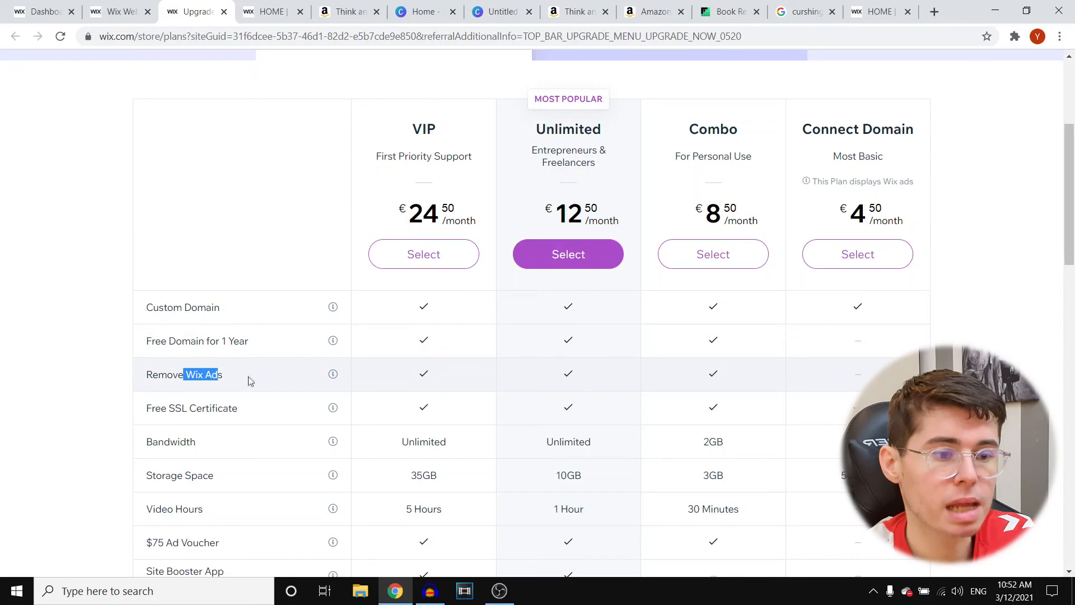
pyautogui.scroll(-7, 245, 371)
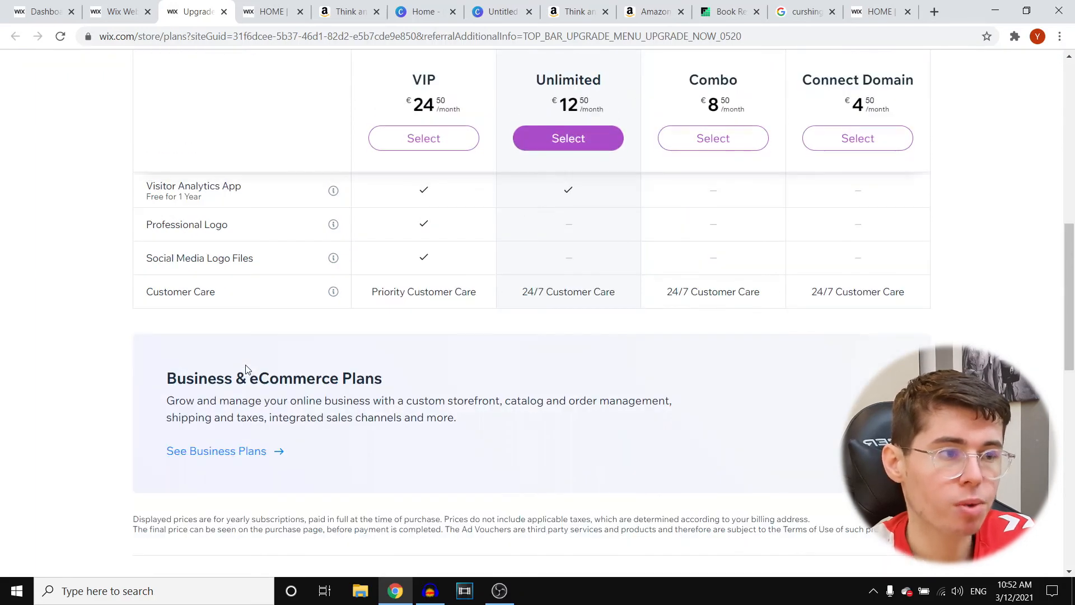
pyautogui.scroll(15, 247, 370)
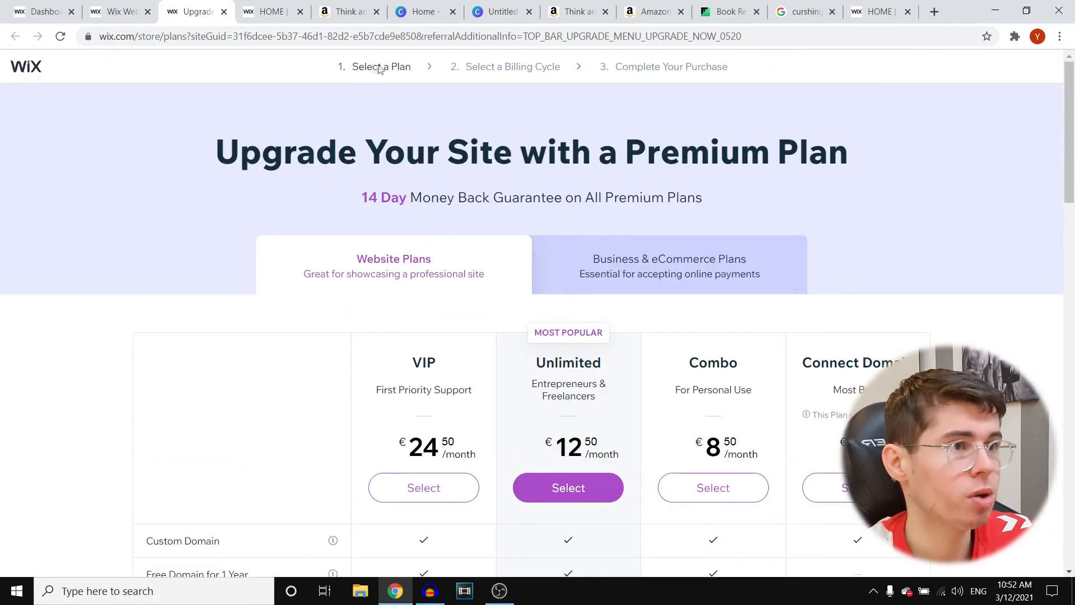
pyautogui.click(223, 11)
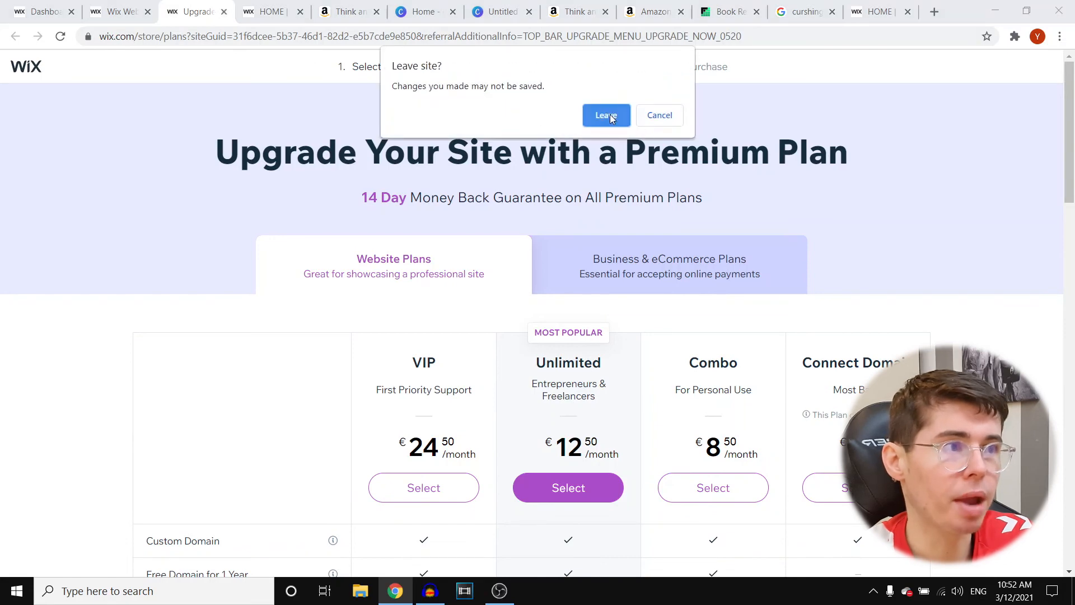
pyautogui.click(610, 115)
# Step: Look over the Think and Grow Rich review in the editor, including its text, Amazon widgets and linked book title
pyautogui.scroll(-4, 803, 303)
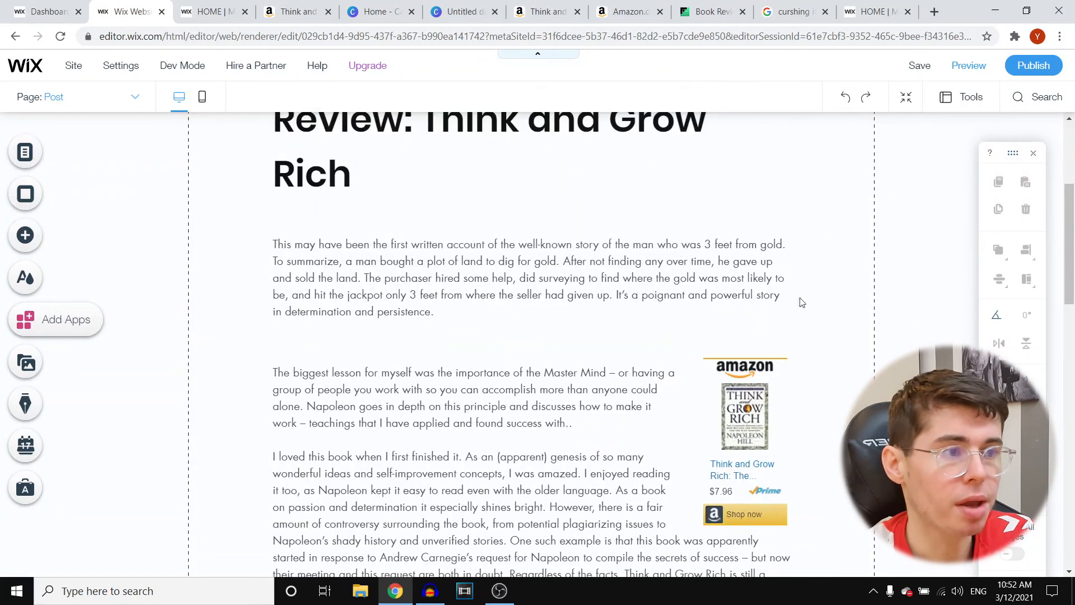
pyautogui.scroll(4, 795, 300)
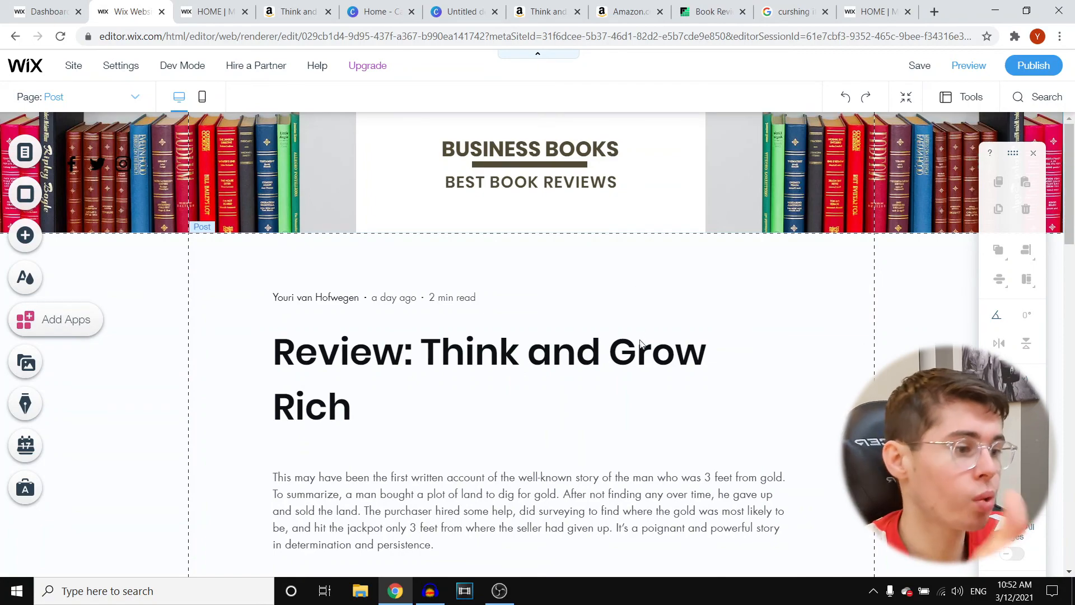
pyautogui.scroll(-5, 641, 344)
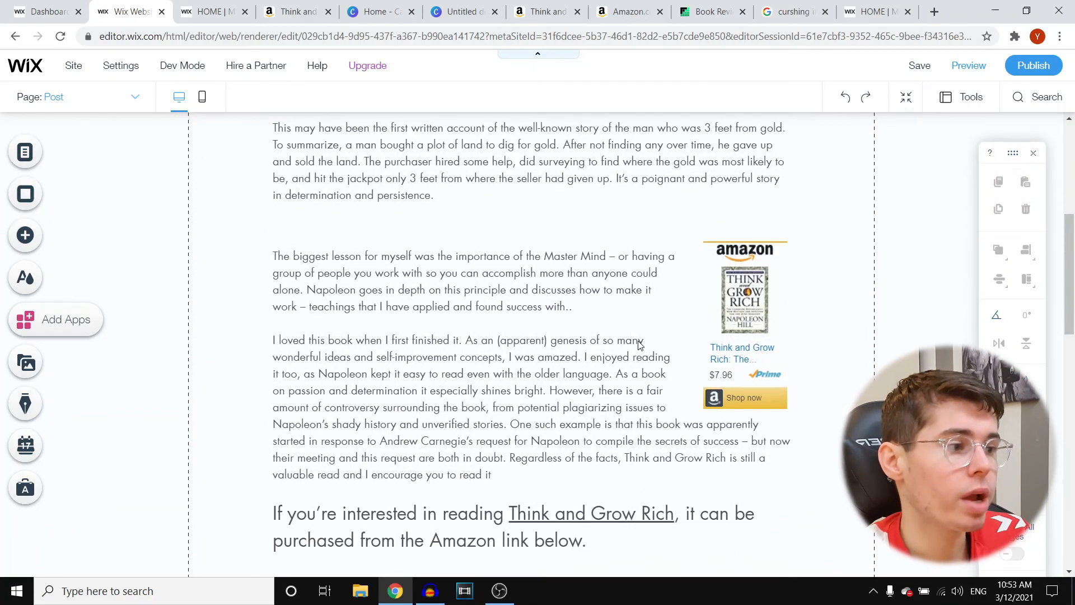
pyautogui.scroll(5, 640, 343)
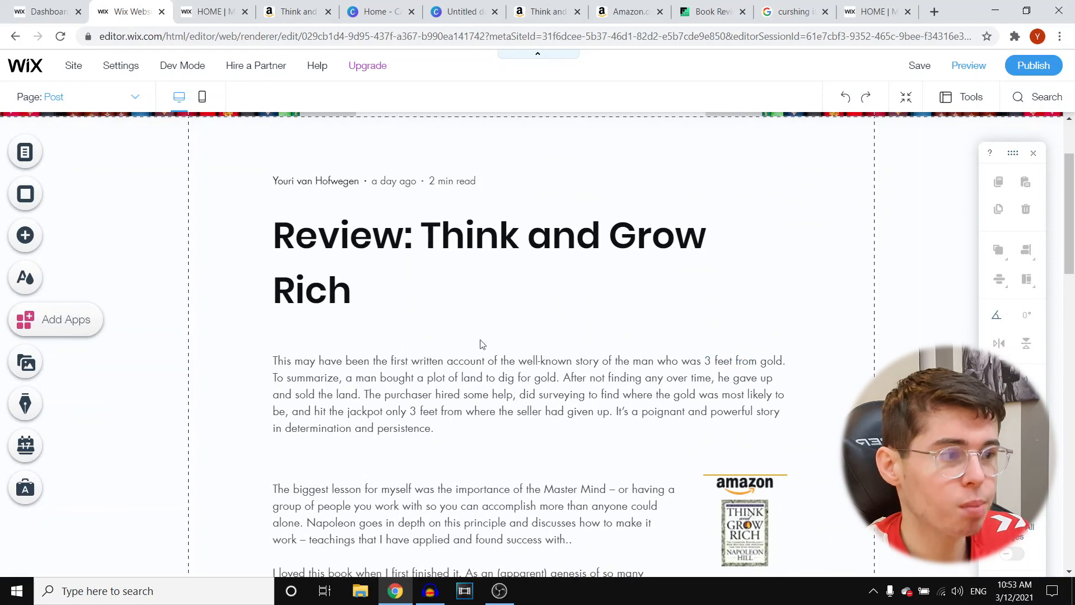
pyautogui.scroll(-5, 482, 344)
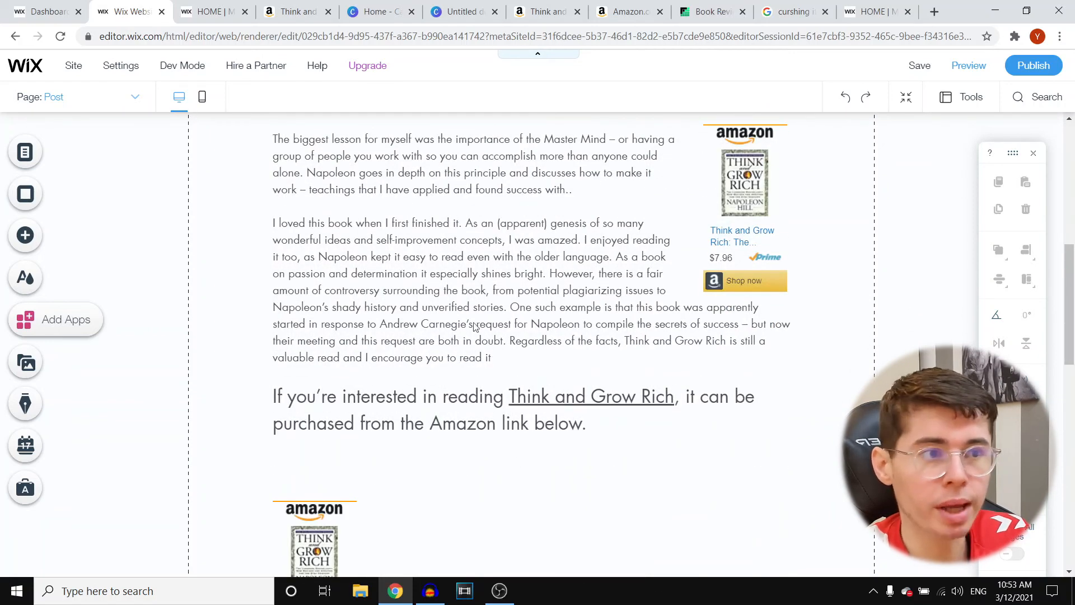
pyautogui.scroll(10, 475, 326)
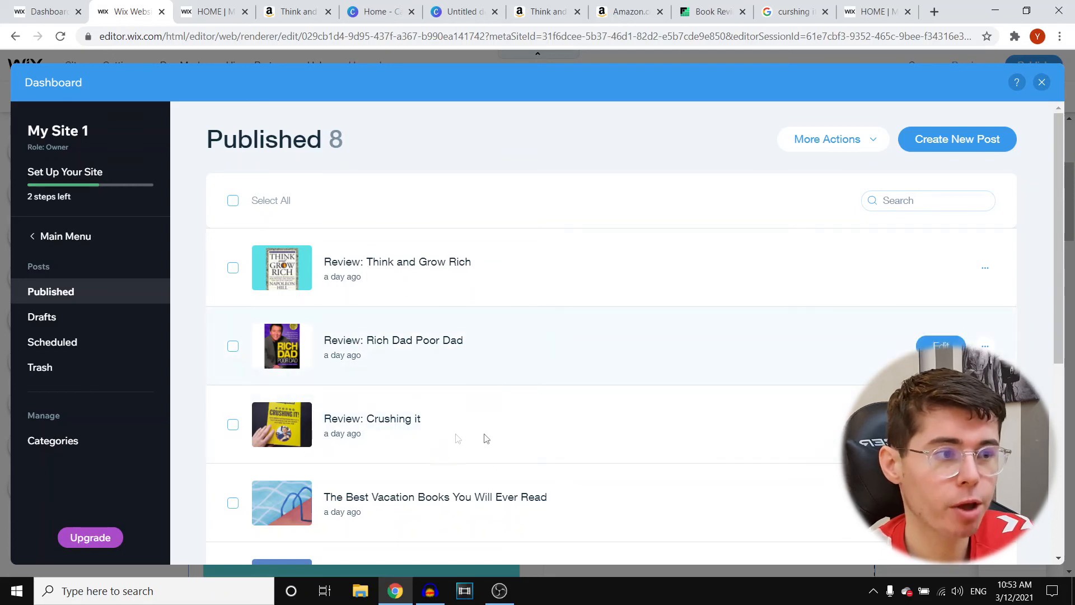
# Step: Look through the list of published blog posts, from the Think and Grow Rich review down to the Florida Hotel review
pyautogui.scroll(-5, 486, 438)
pyautogui.scroll(5, 532, 367)
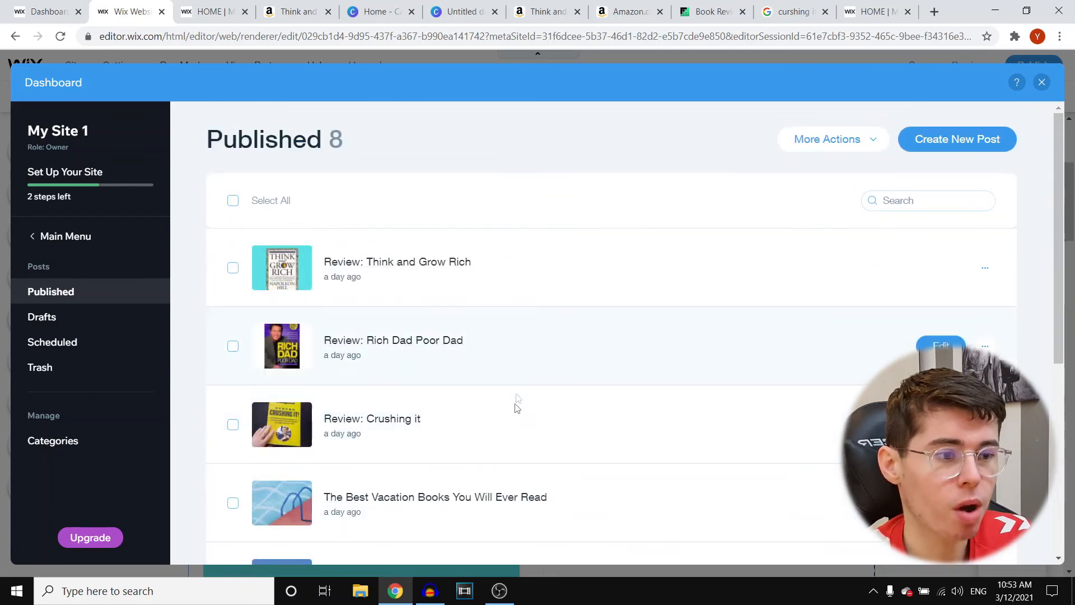
pyautogui.scroll(-5, 501, 459)
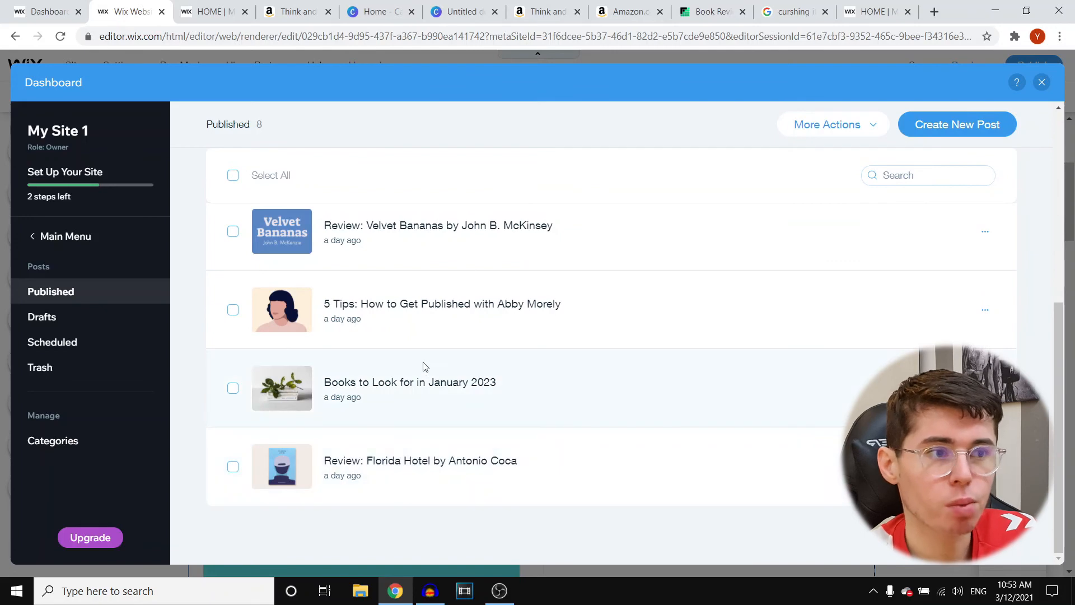
pyautogui.scroll(5, 423, 365)
pyautogui.scroll(-5, 439, 392)
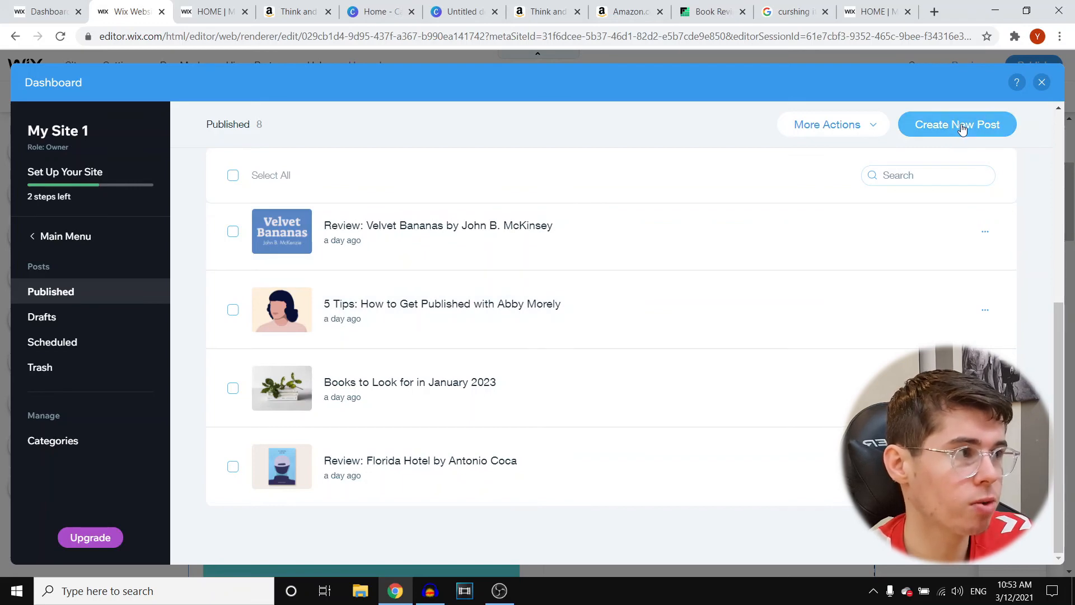
pyautogui.scroll(5, 600, 353)
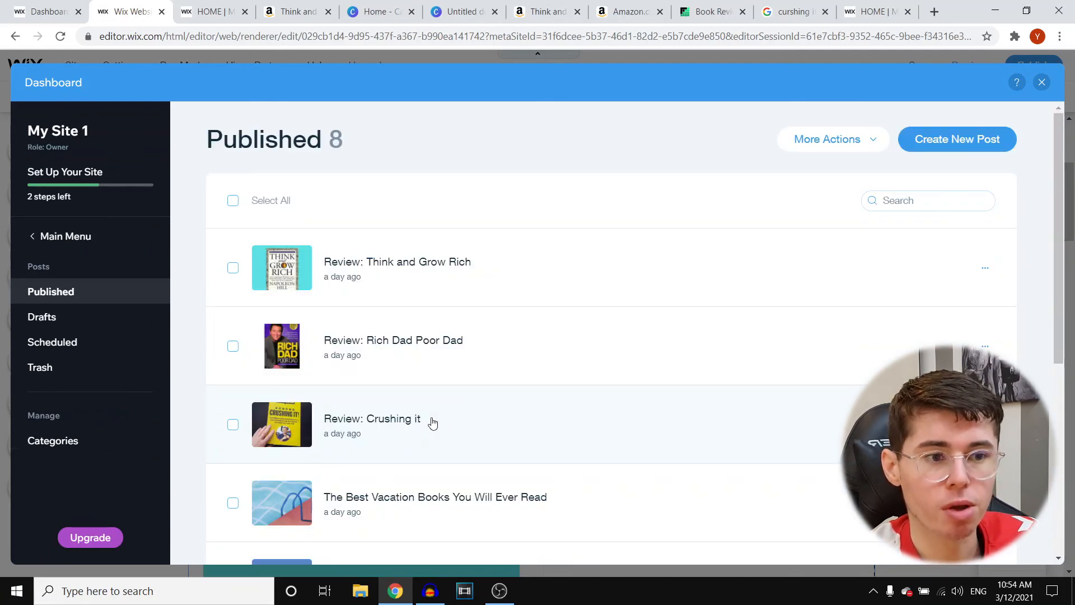
# Step: Open the Marketing & SEO section of the site dashboard and reload its Marketing Home page
pyautogui.click(34, 236)
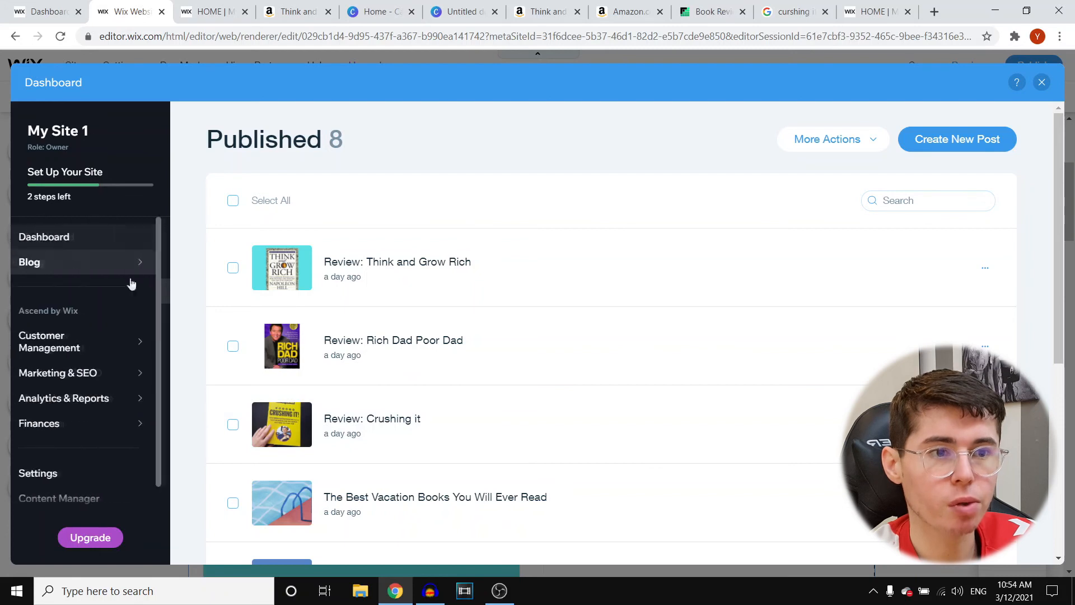
pyautogui.click(73, 372)
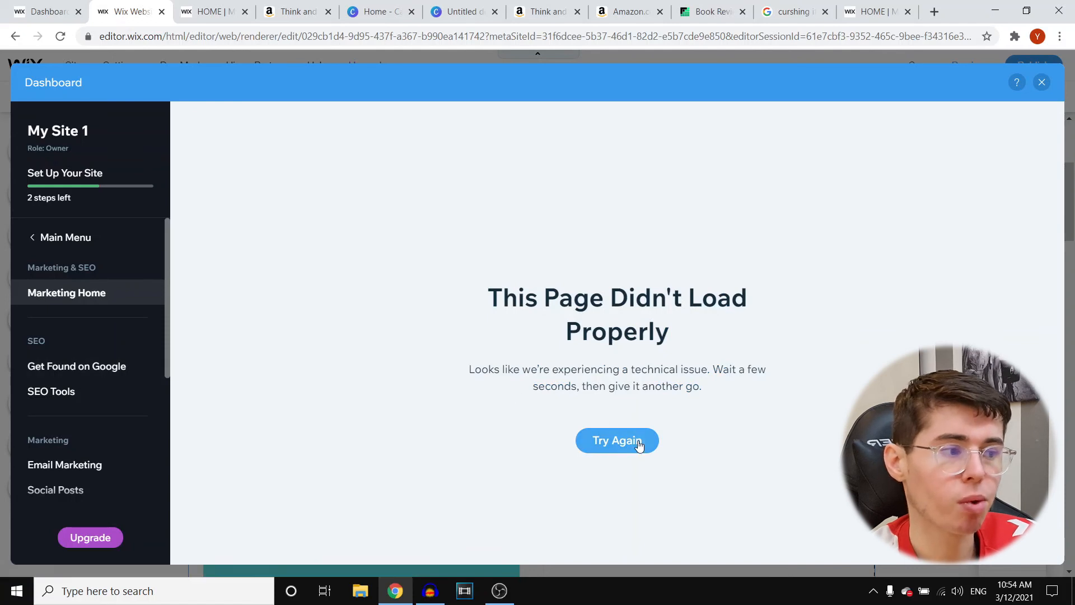
pyautogui.click(639, 444)
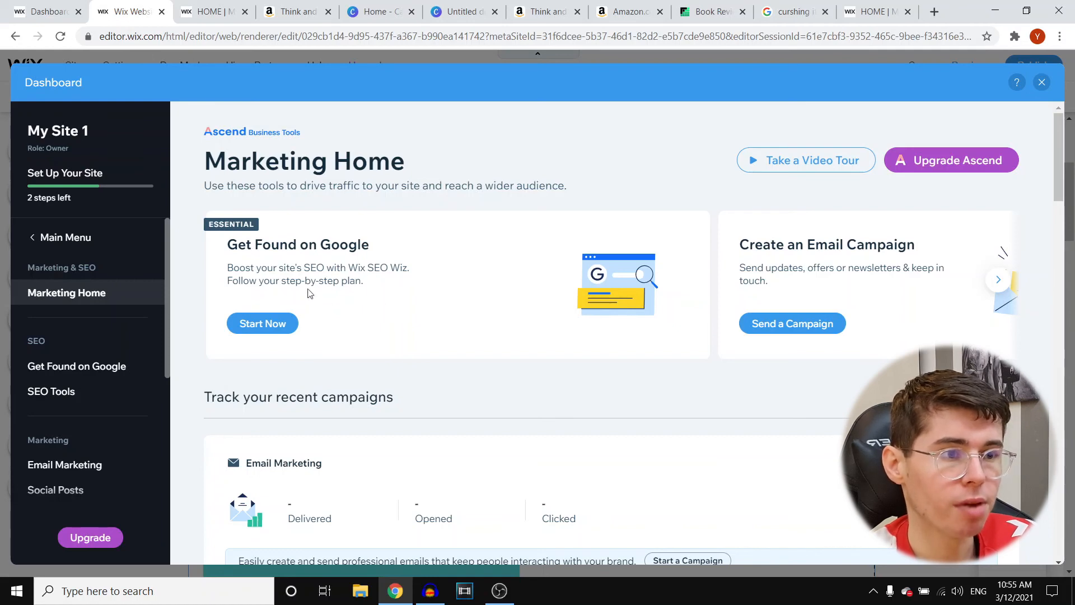
# Step: Examine the Marketing Home page, including the email campaigns, social post templates, recommended marketing apps and the overview of all marketing tools
pyautogui.scroll(-2, 394, 288)
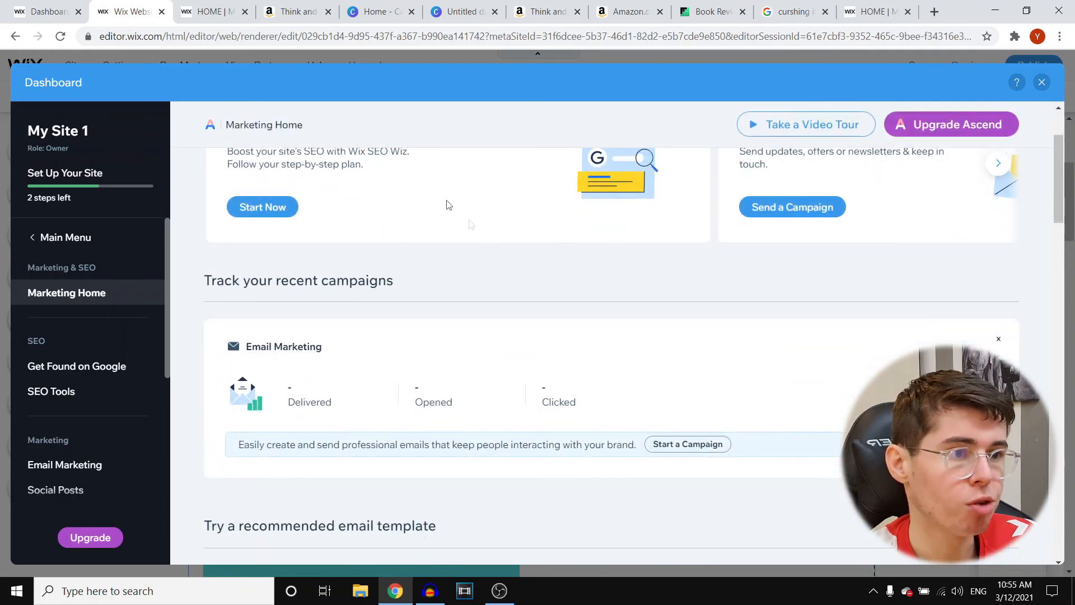
pyautogui.scroll(-6, 444, 204)
pyautogui.scroll(-15, 453, 237)
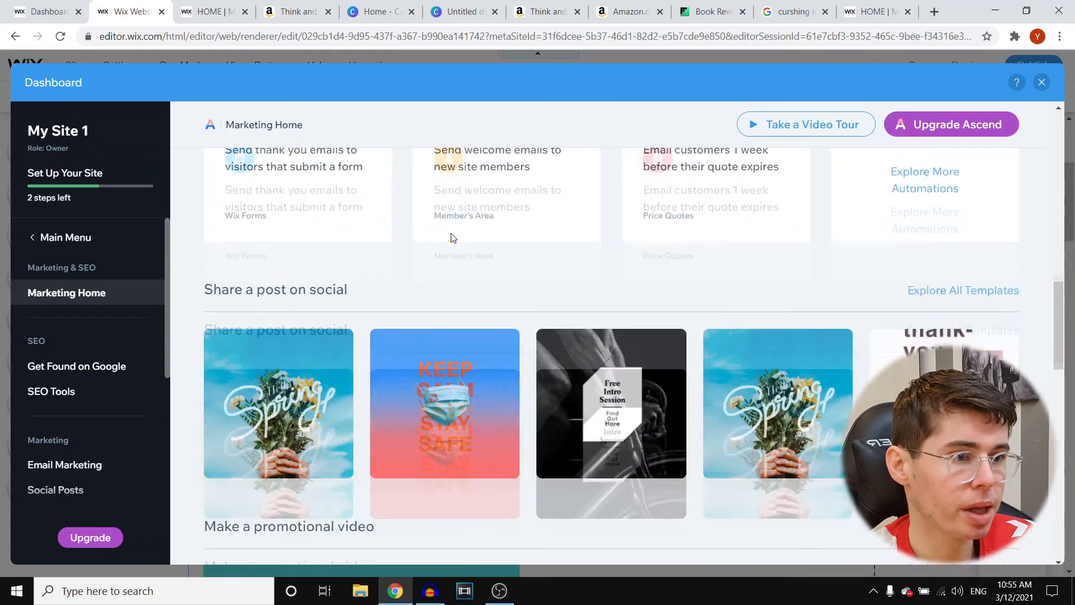
pyautogui.scroll(-8, 450, 238)
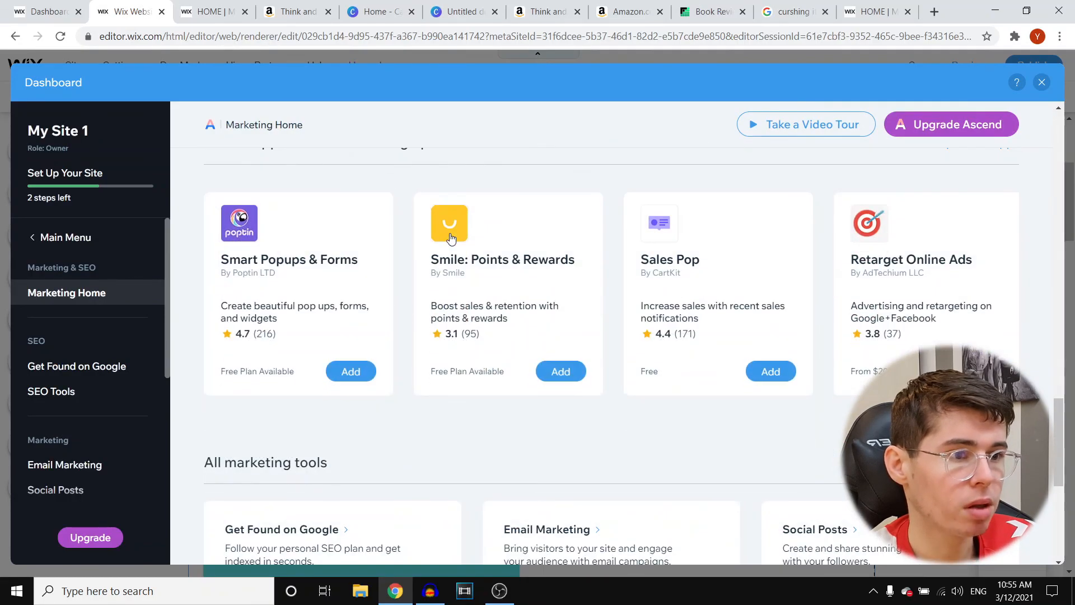
pyautogui.scroll(5, 381, 381)
pyautogui.scroll(3, 380, 379)
pyautogui.scroll(-8, 379, 377)
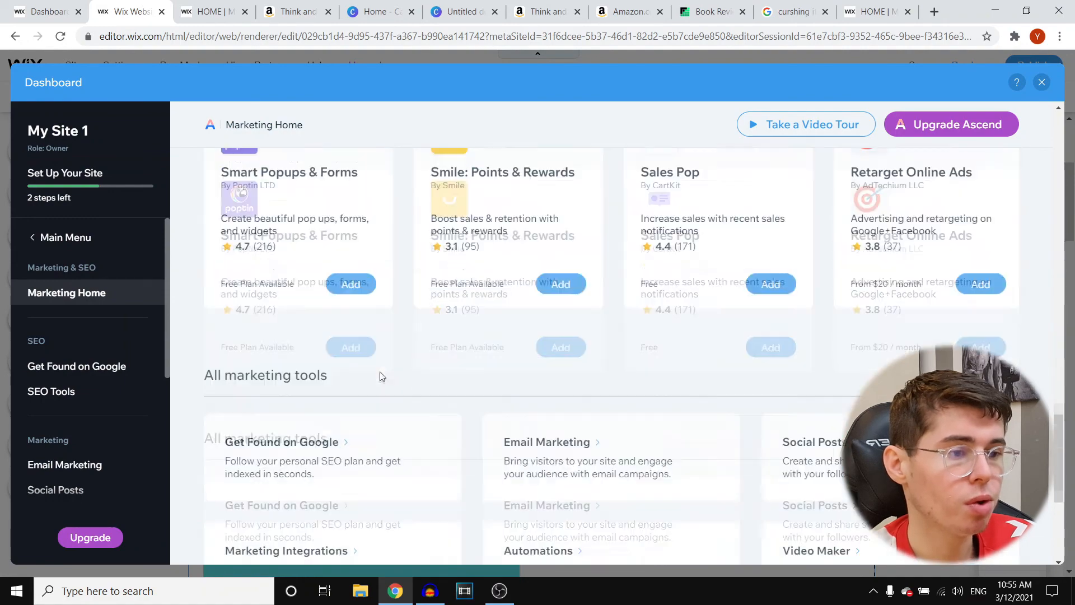
pyautogui.scroll(2, 517, 353)
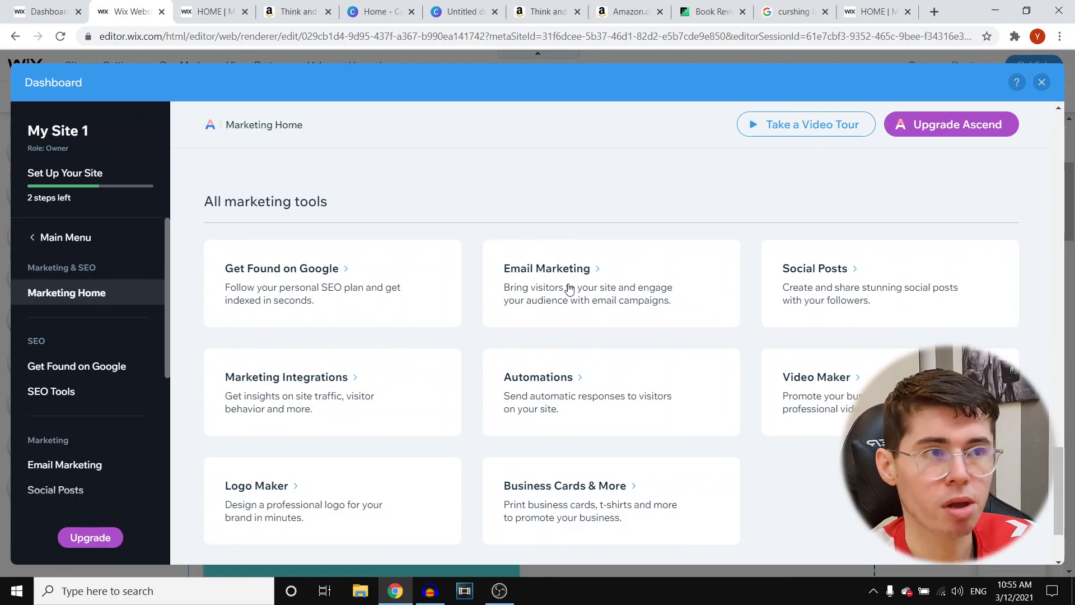
pyautogui.scroll(-10, 420, 252)
# Step: Open the Think and Grow Rich review on the live site and check its text and Amazon widget
pyautogui.hotkey('ctrl', 'Tab')
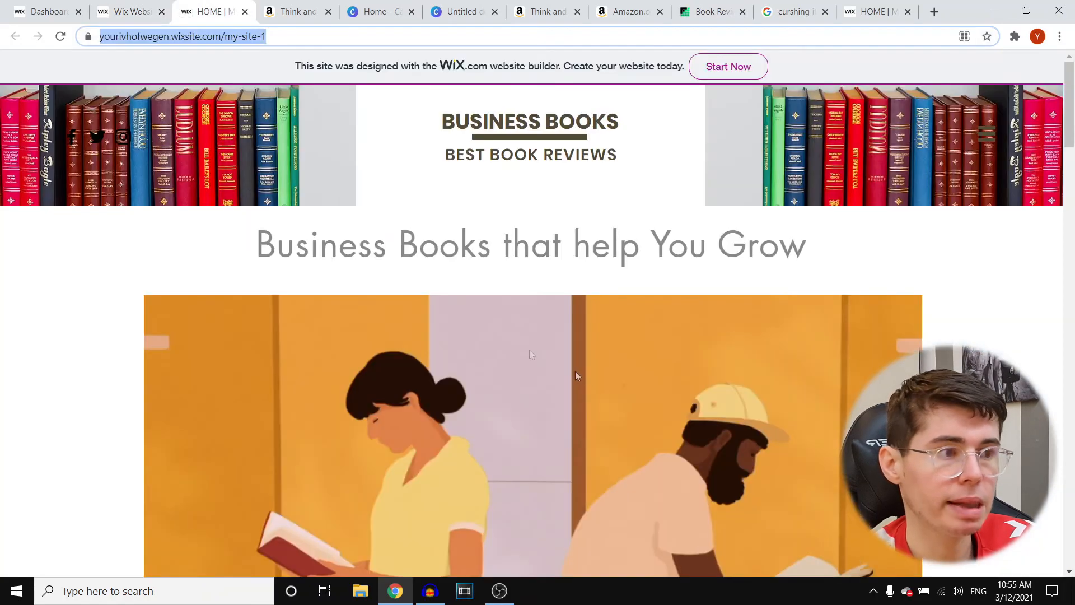
pyautogui.scroll(-15, 576, 371)
pyautogui.click(300, 201)
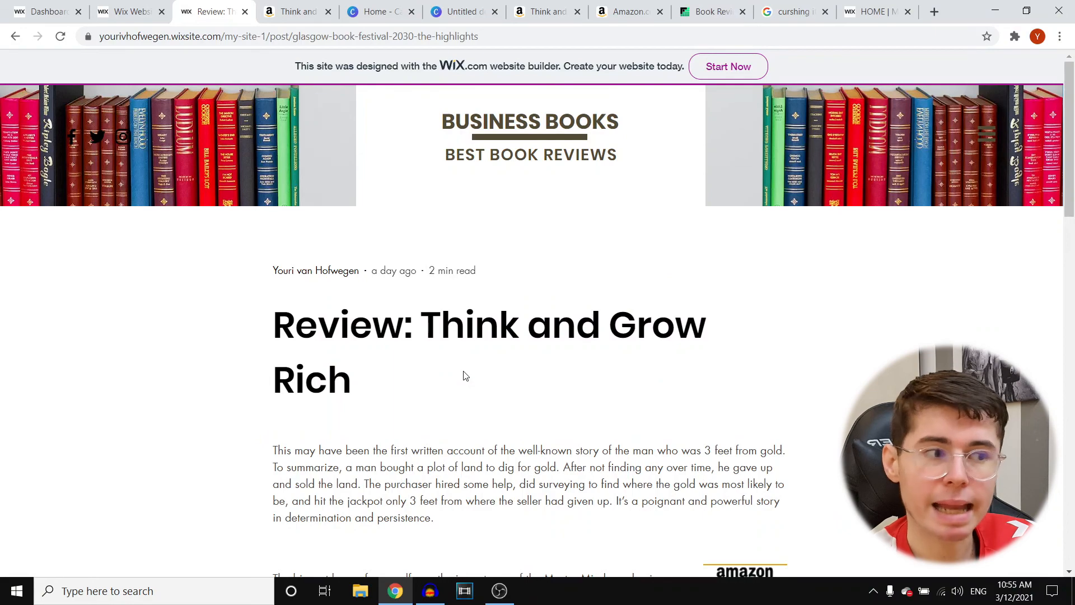
pyautogui.scroll(-4, 464, 375)
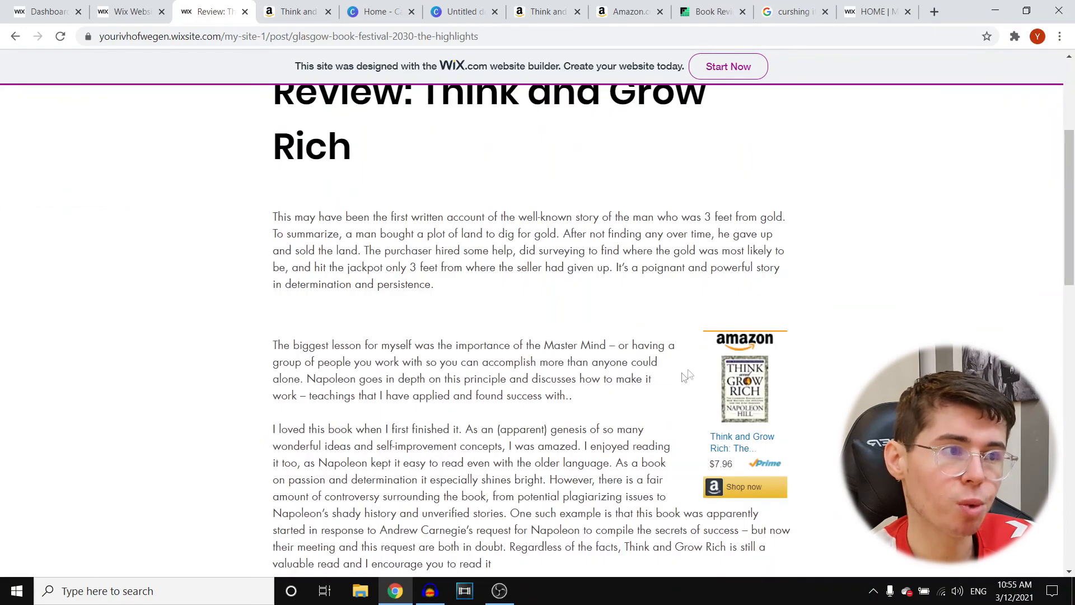
pyautogui.scroll(4, 554, 395)
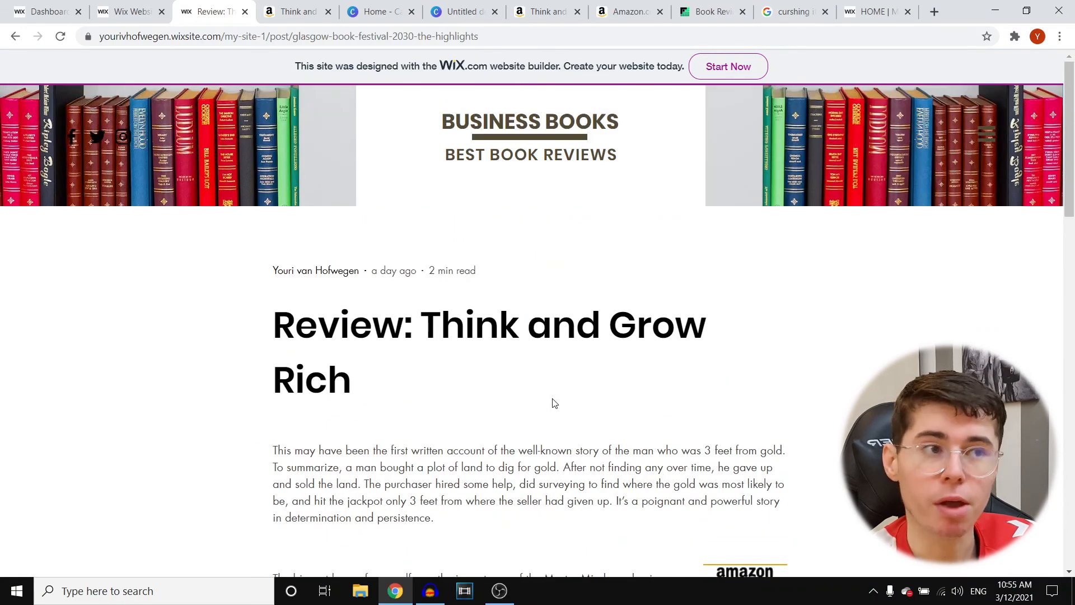
# Step: Return to Marketing Home in the editor and review the automated emails, social post templates and promotional video options
pyautogui.click(140, 11)
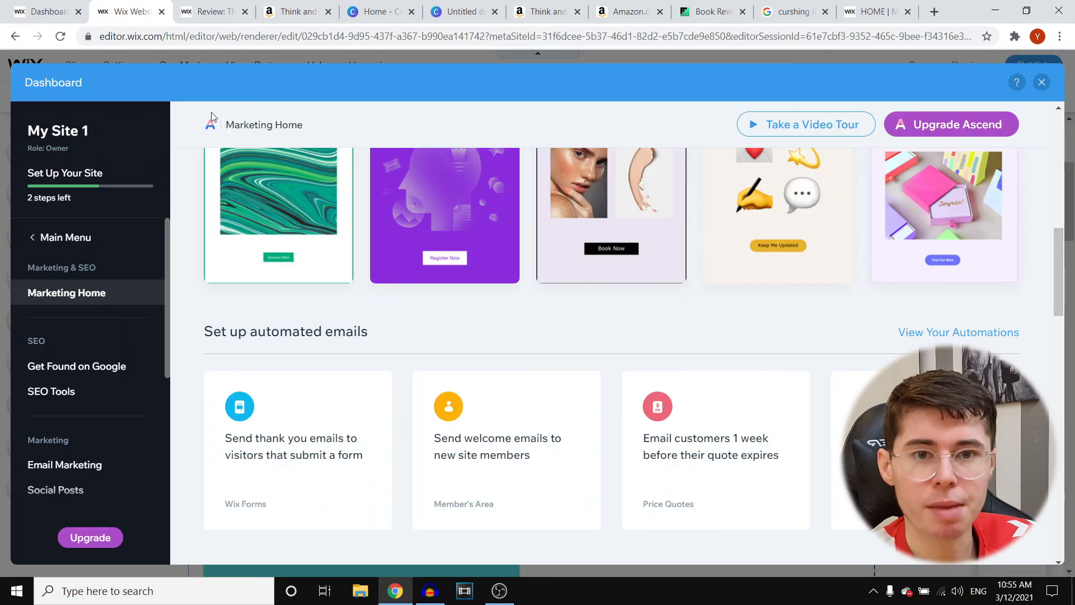
pyautogui.moveTo(378, 408)
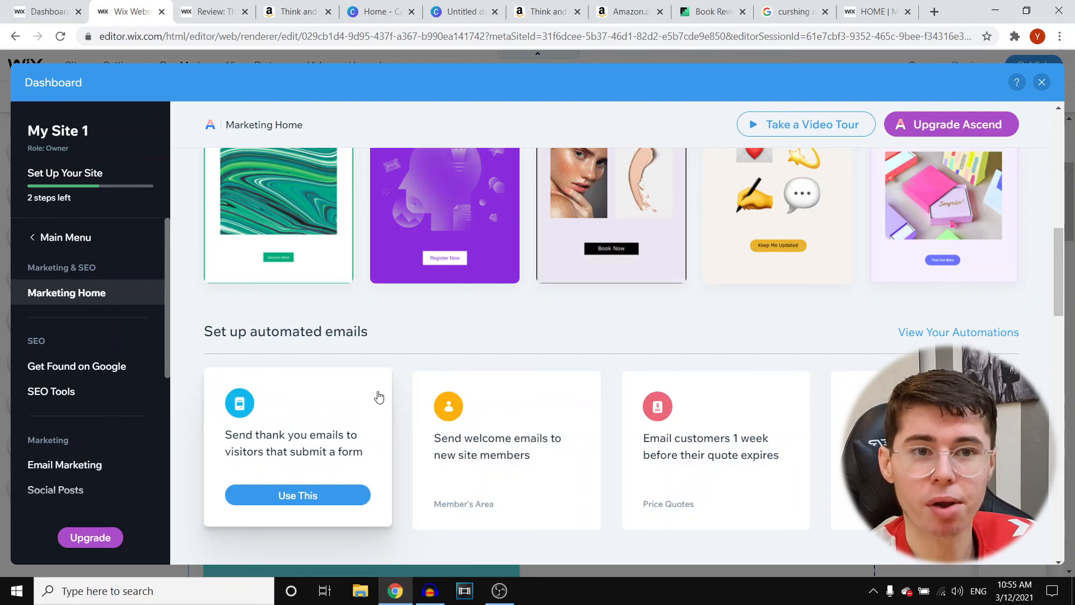
pyautogui.scroll(-5, 400, 377)
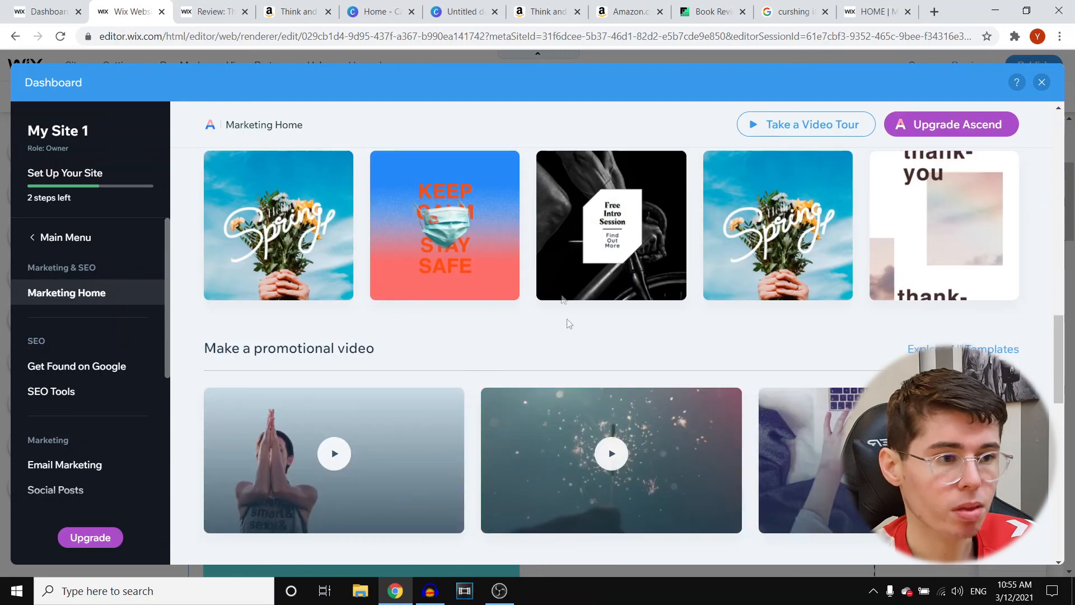
pyautogui.scroll(10, 399, 372)
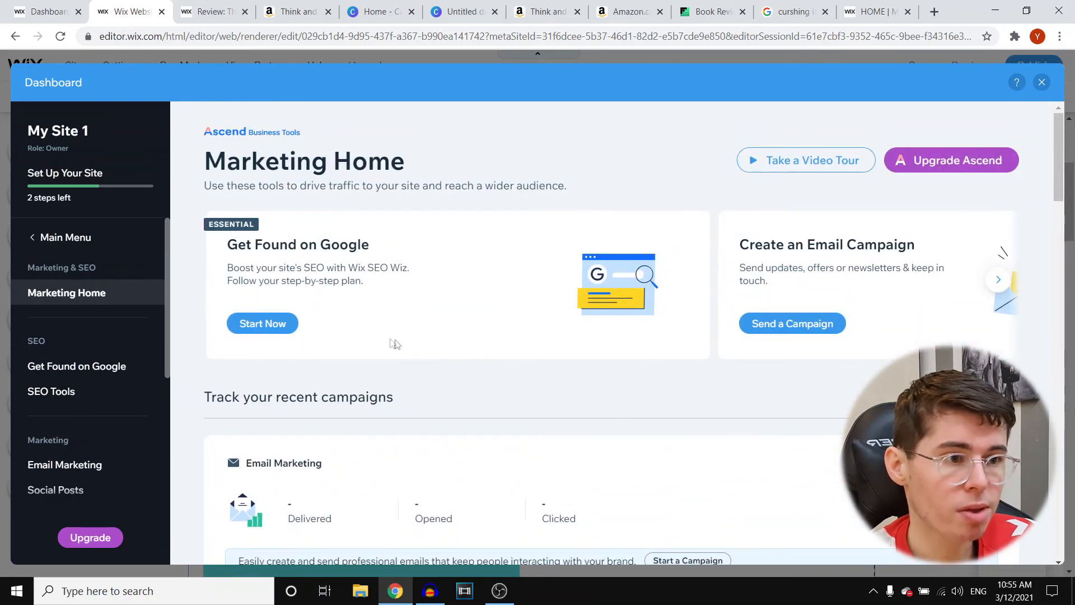
# Step: Start the Get Found on Google setup and submit "Best Business Book Reviews" as the business or site name
pyautogui.click(262, 323)
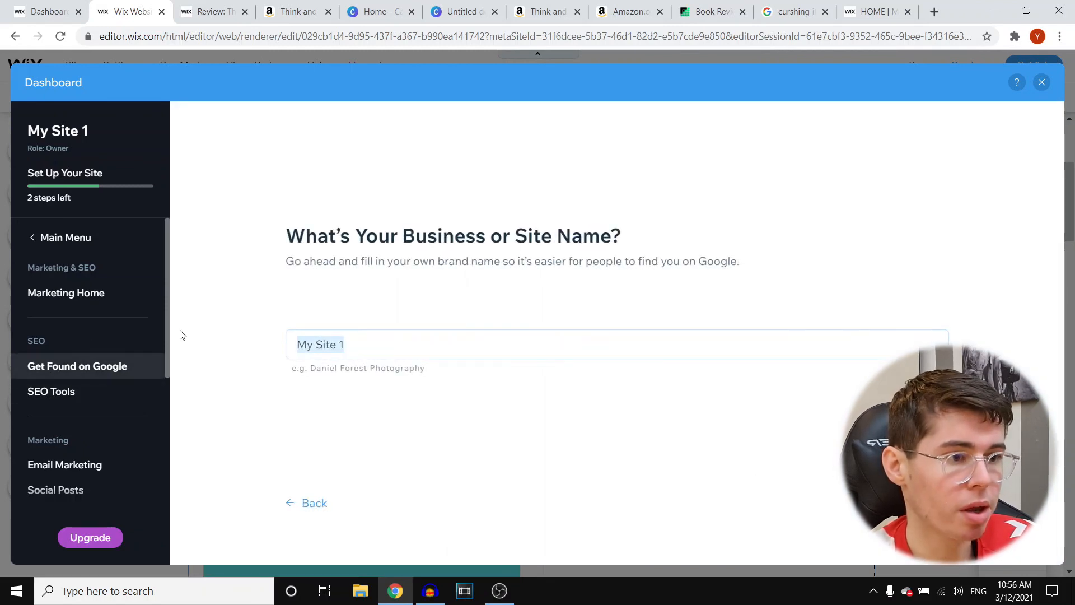
pyautogui.write('Best B')
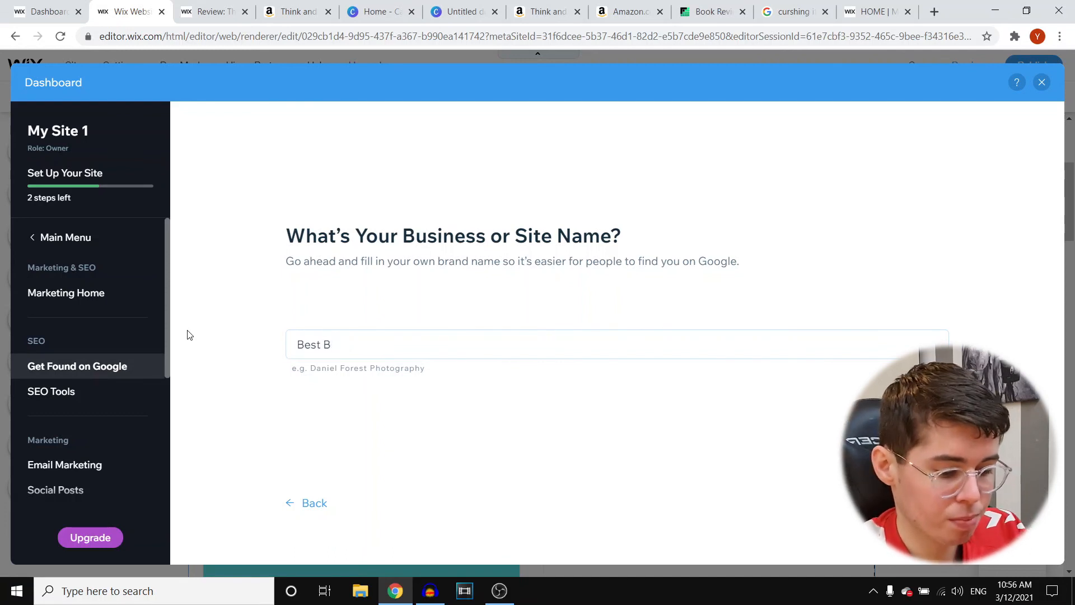
pyautogui.write('usiness Boo')
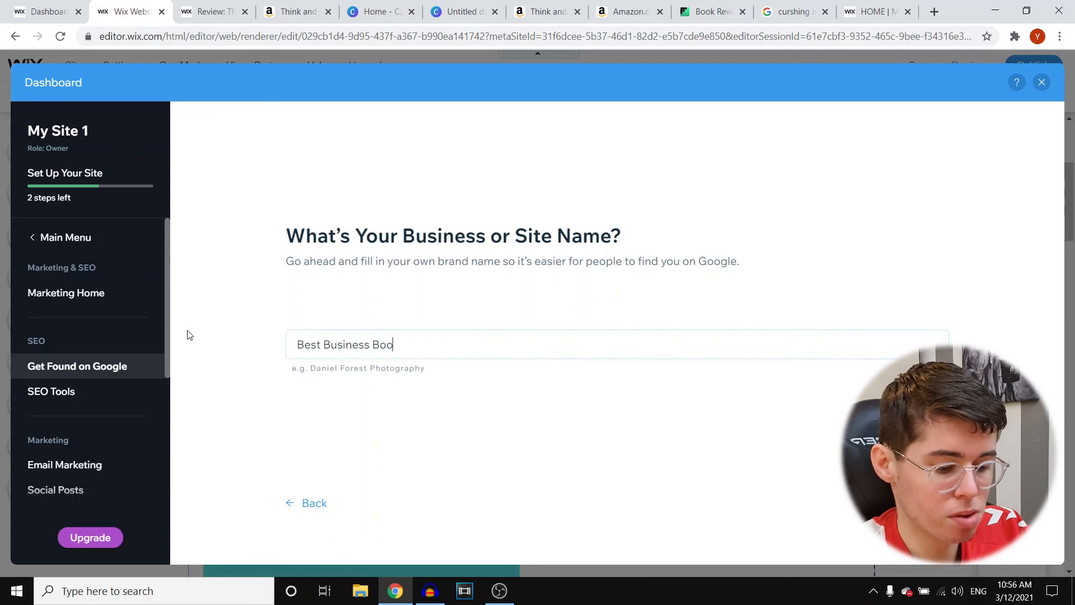
pyautogui.write('k Reviews')
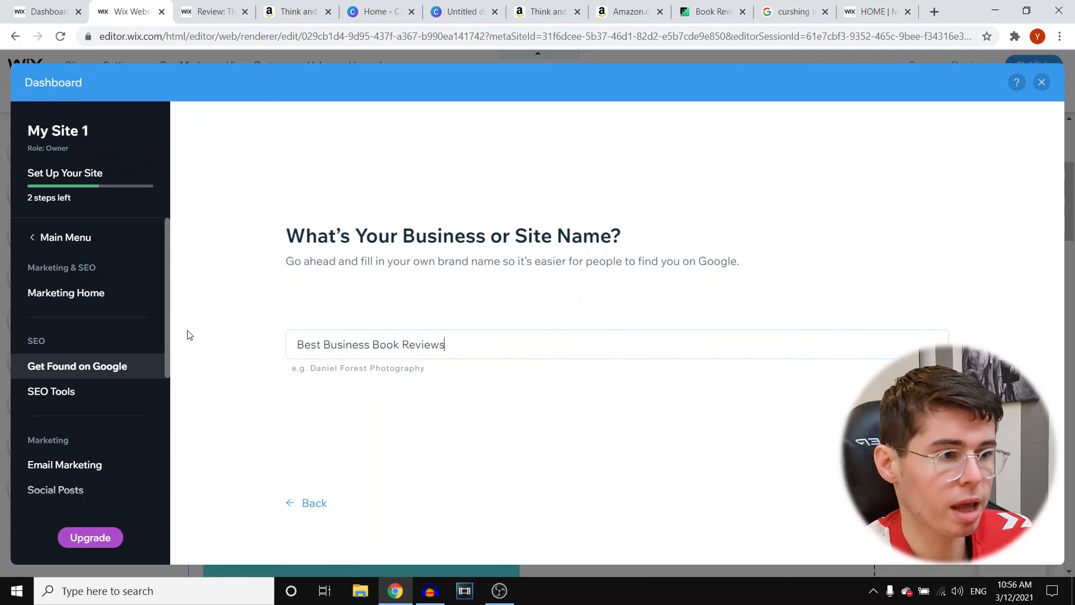
pyautogui.press('Return')
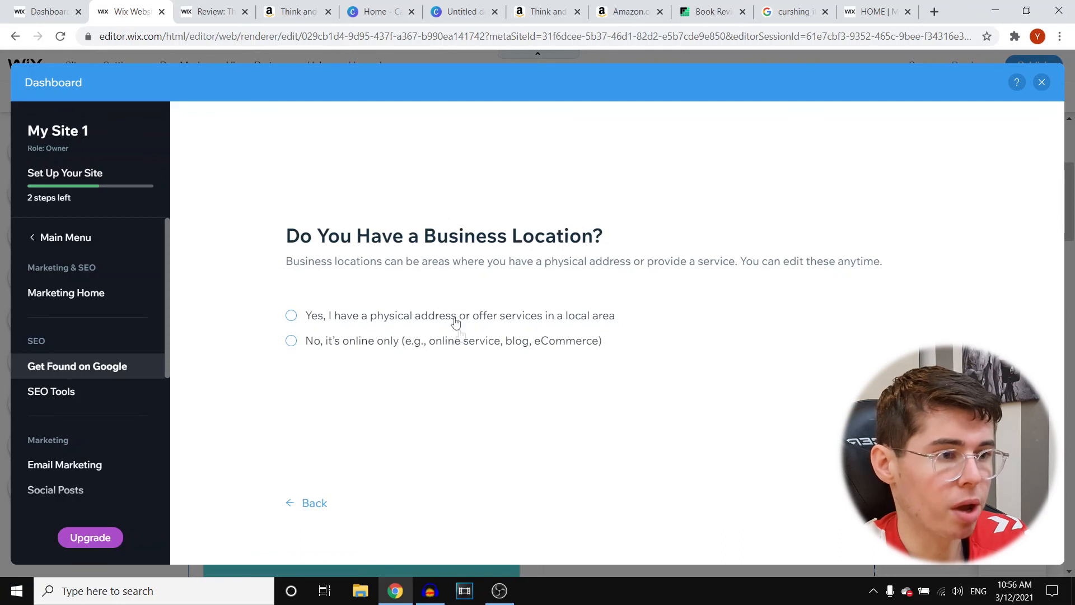
# Step: Mark the business as online only and create the SEO plan with the keywords Book, Reviews and business
pyautogui.click(530, 342)
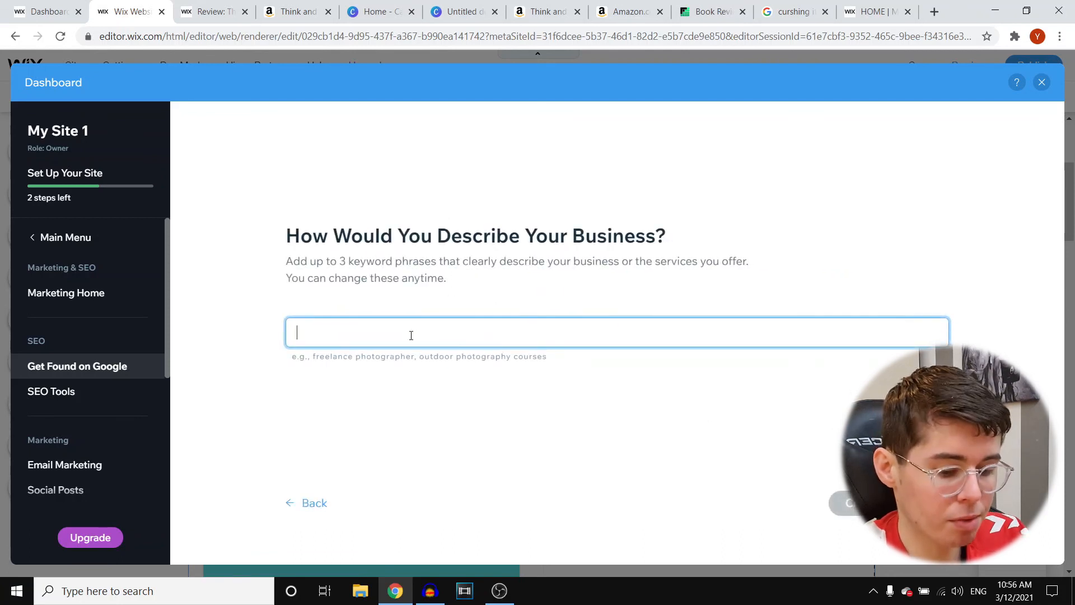
pyautogui.write('ook review')
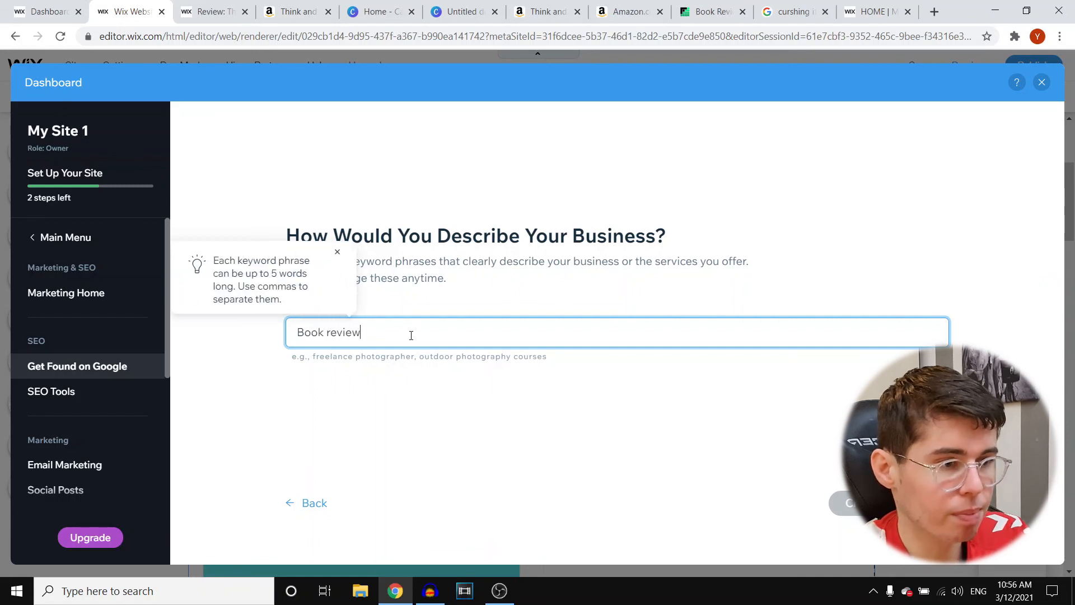
pyautogui.write('s too')
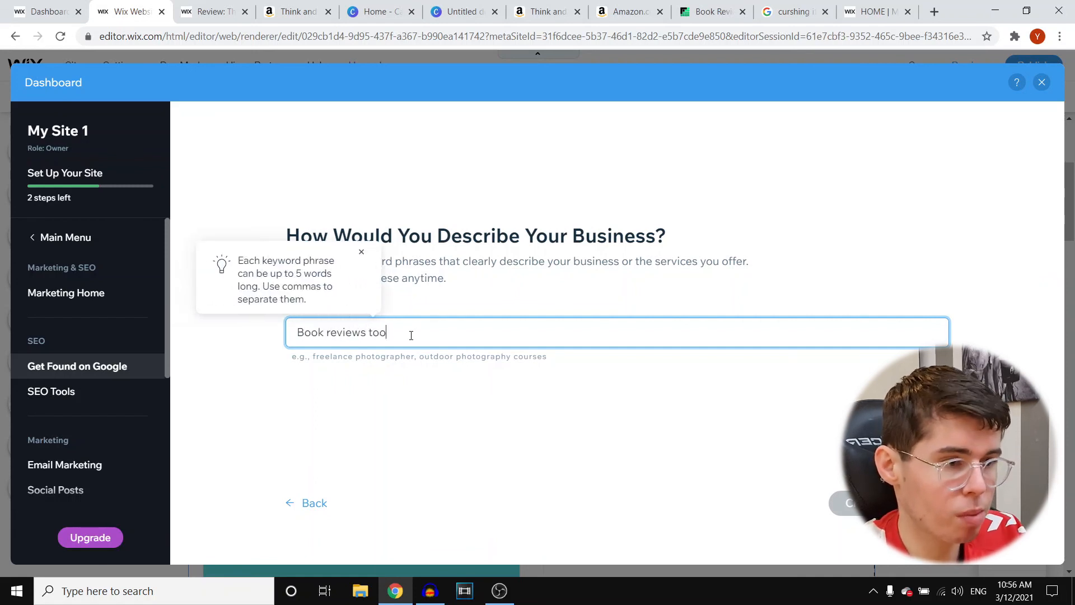
pyautogui.press('Return')
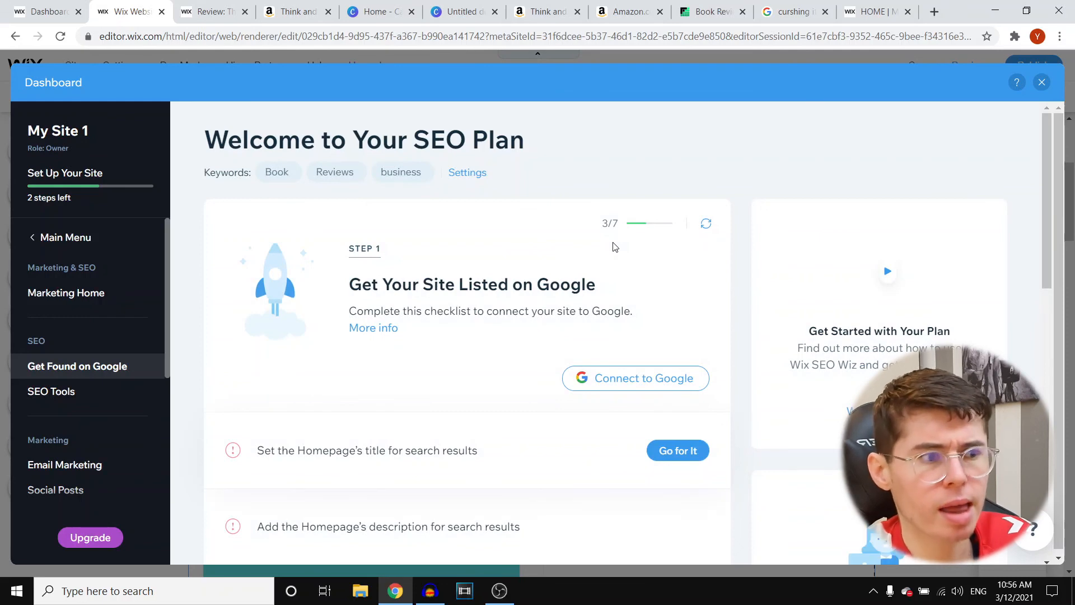
# Step: Look over the SEO plan's Google listing checklist and its steps for optimizing site pages and improving SEO
pyautogui.scroll(-10, 626, 261)
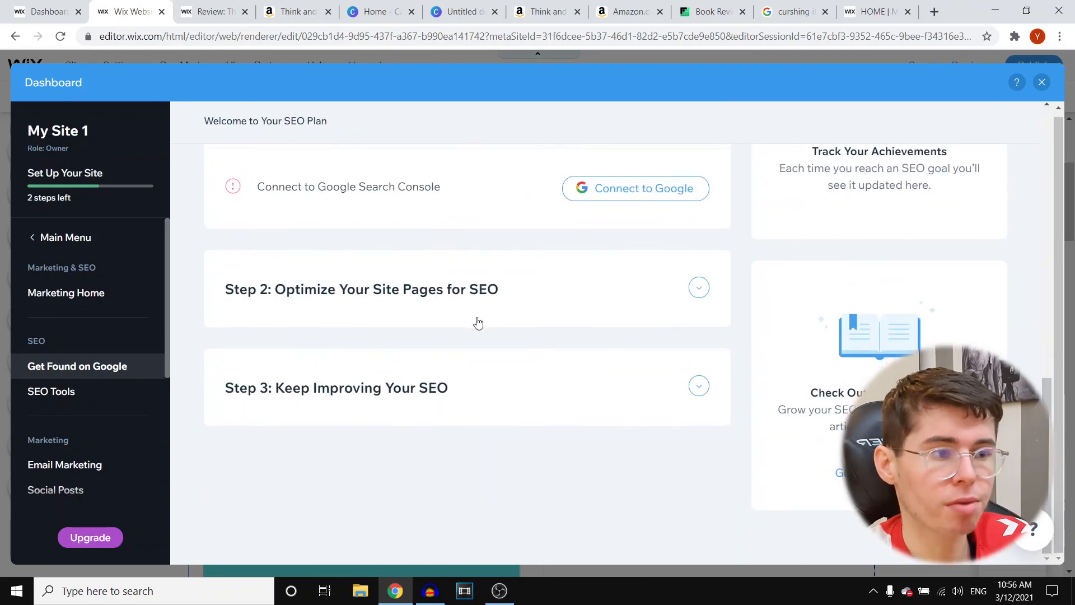
pyautogui.scroll(5, 482, 325)
pyautogui.scroll(3, 474, 336)
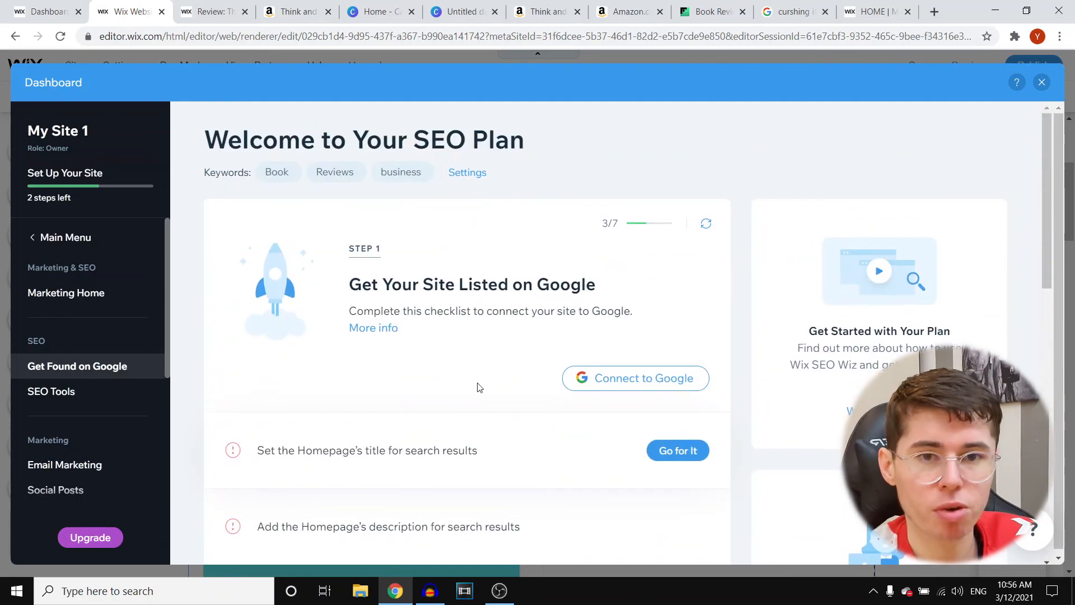